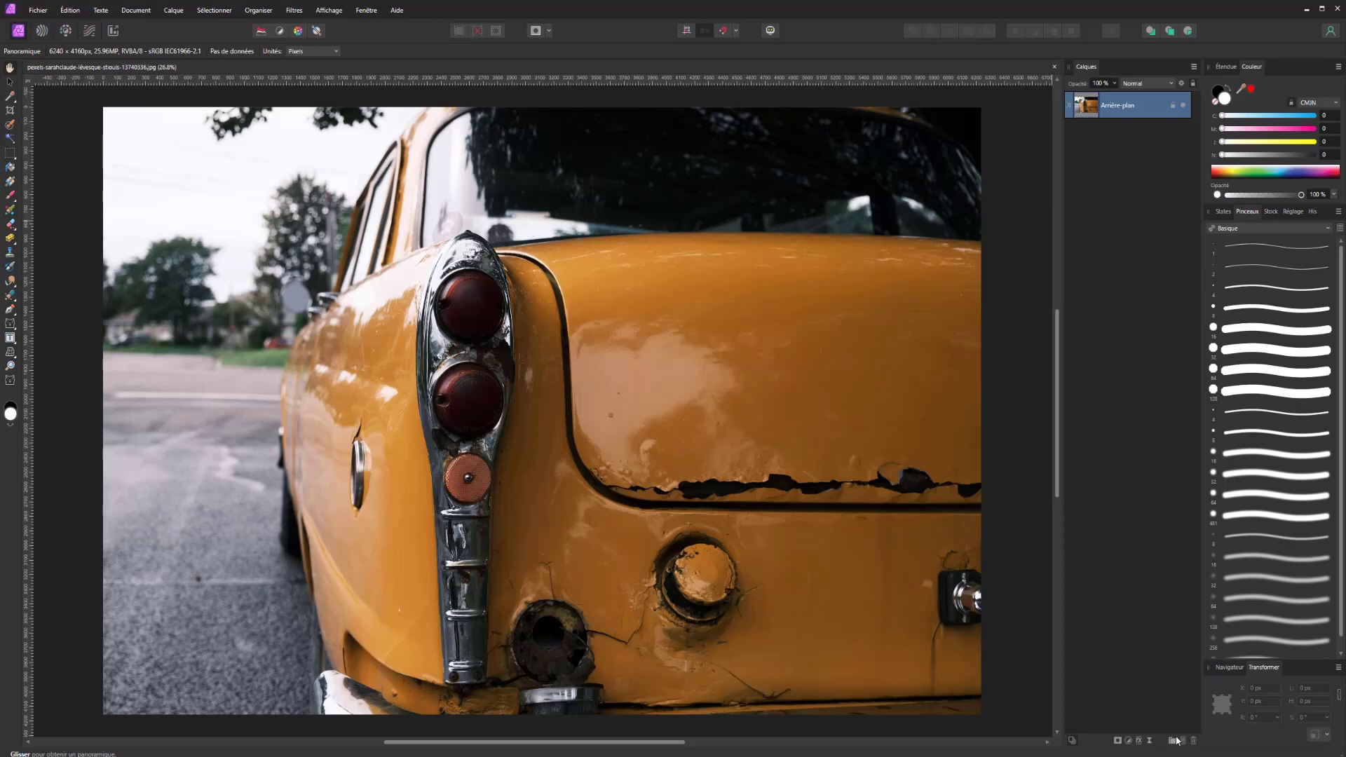
Step: Add an empty pixel layer above the car photo
left_click(1188, 742)
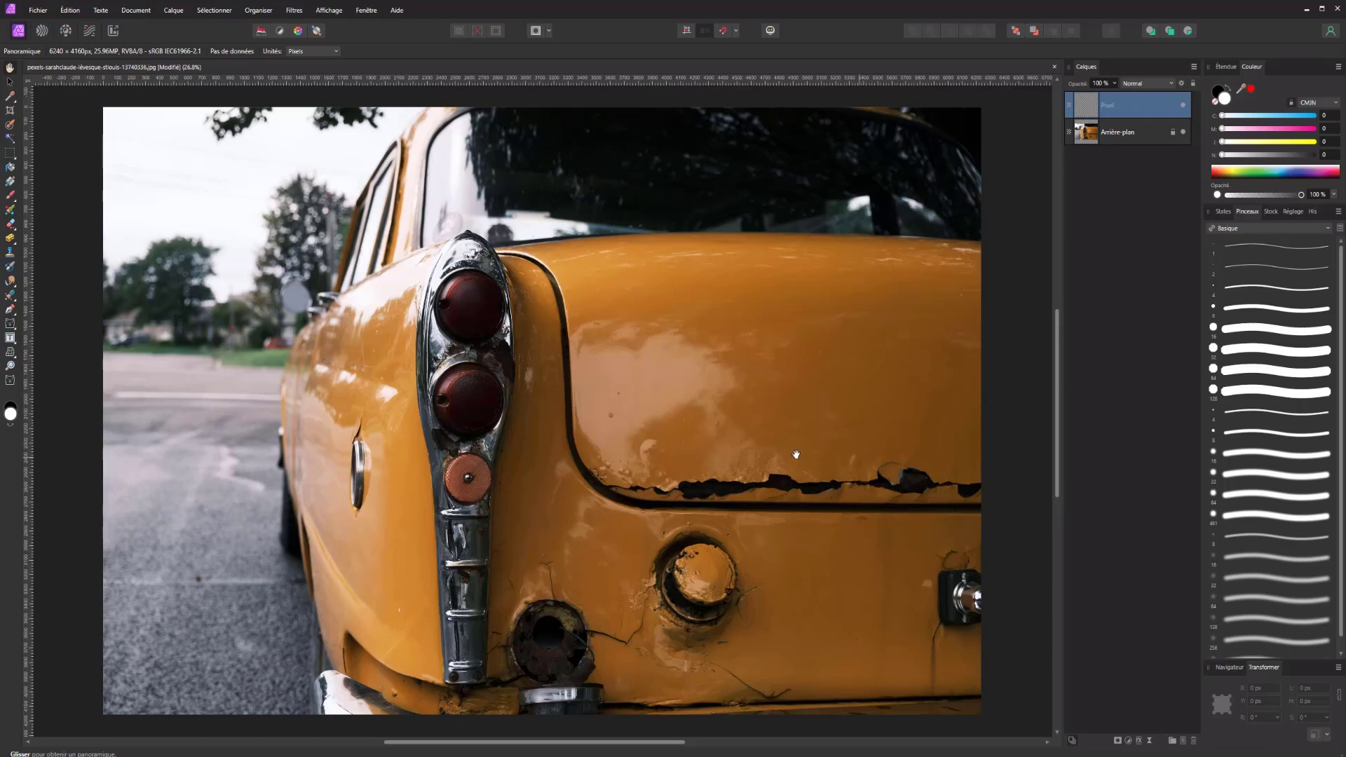
scroll(387, 478, "up", 2)
scroll(332, 421, "up", 2)
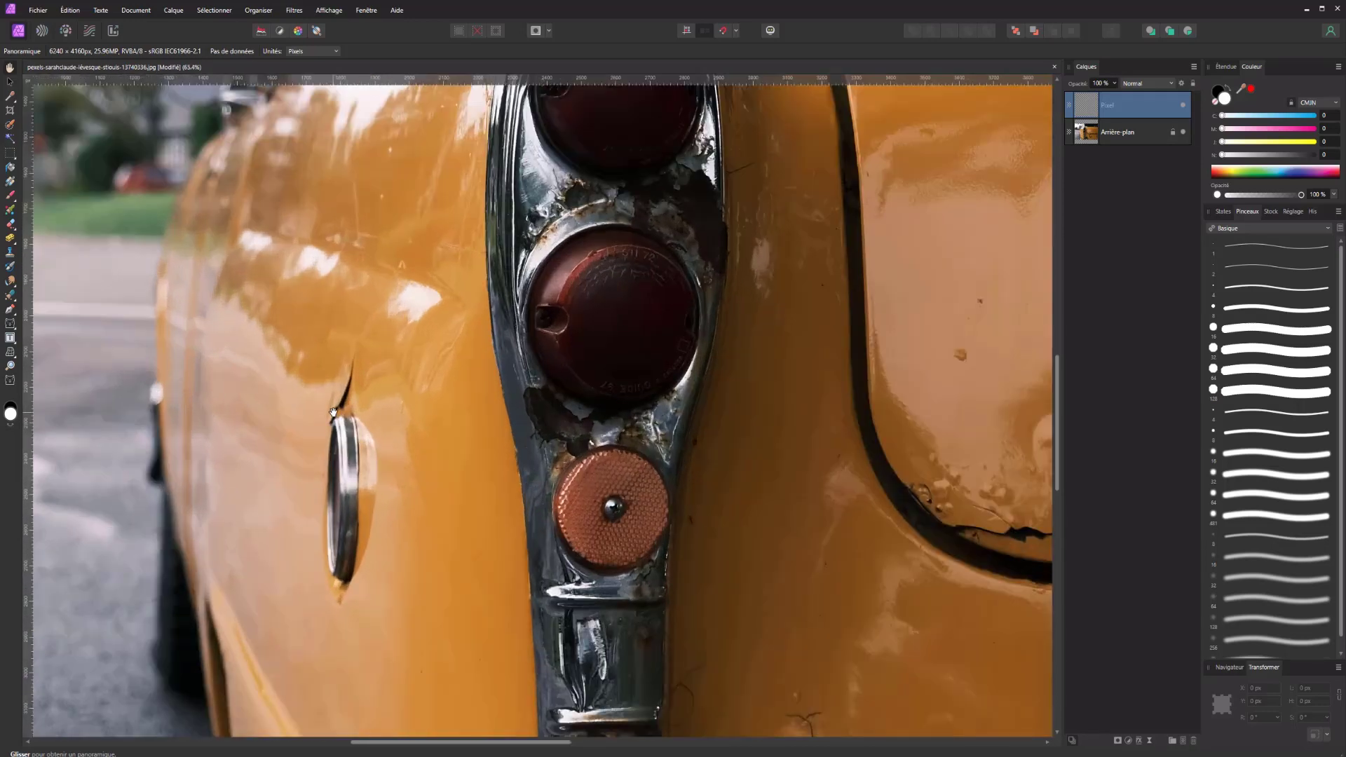
scroll(333, 421, "down", 2)
scroll(332, 414, "up", 1)
scroll(333, 410, "down", 1)
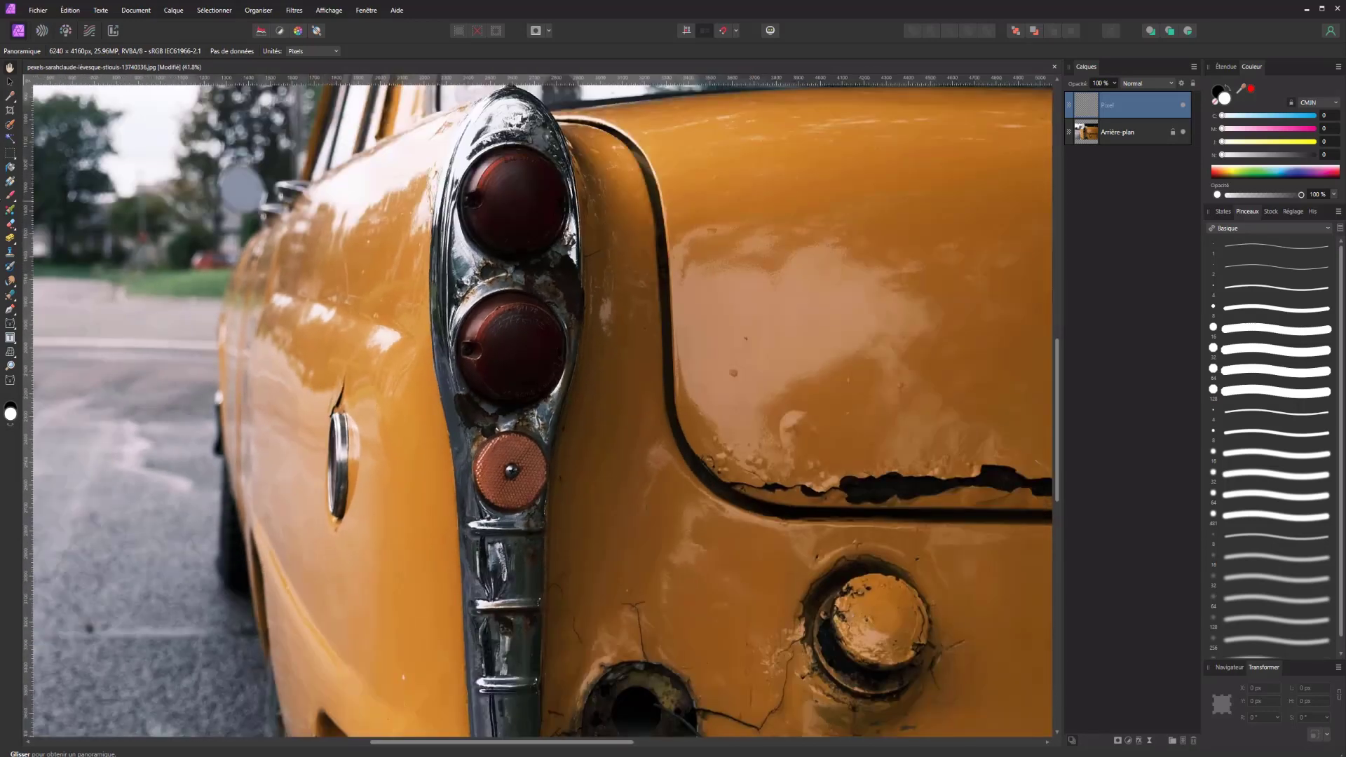
Step: Set up a red Paint Brush with 100% hardness and 1 px width
key("b")
key("x")
left_click_drag(383, 339, 401, 342)
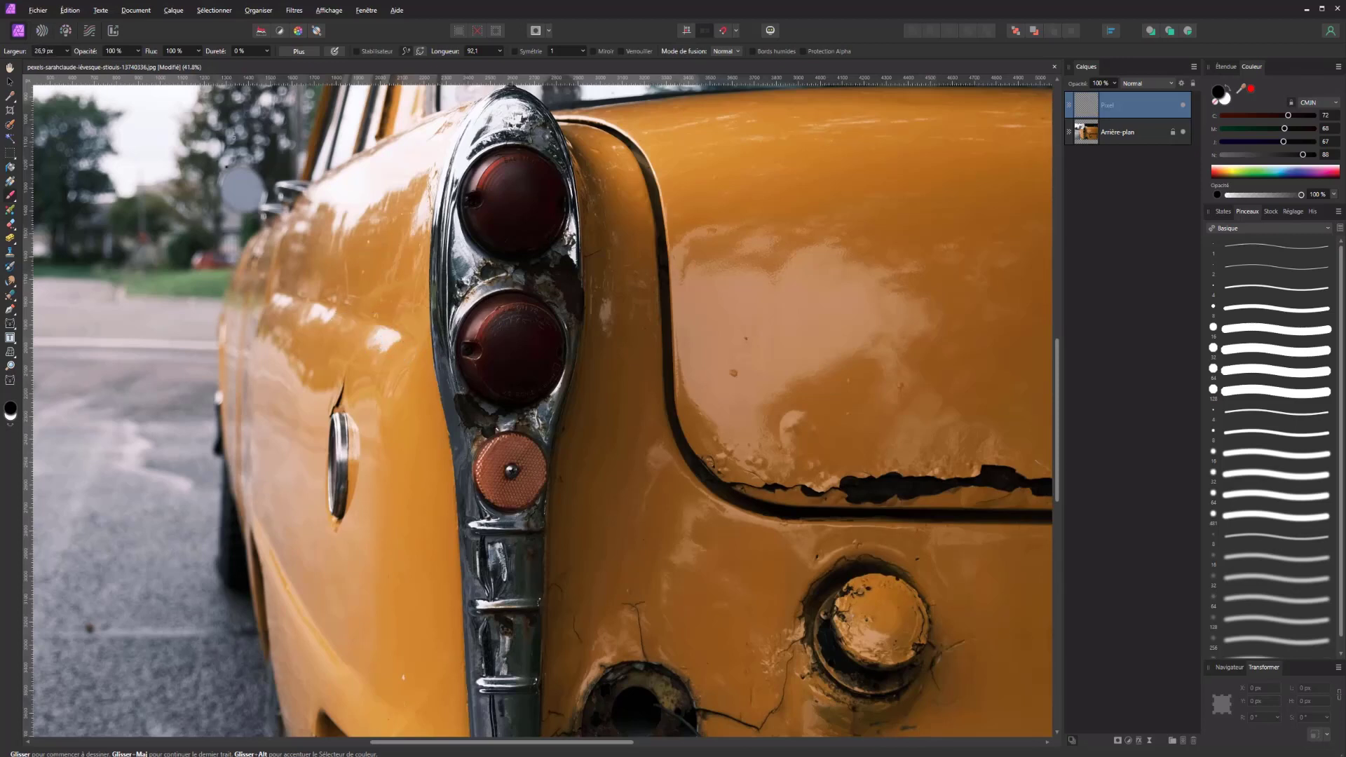
left_click(267, 50)
left_click_drag(270, 64, 340, 64)
left_click(1251, 88)
key("bracketleft")
key("bracketleft")
key("bracketleft")
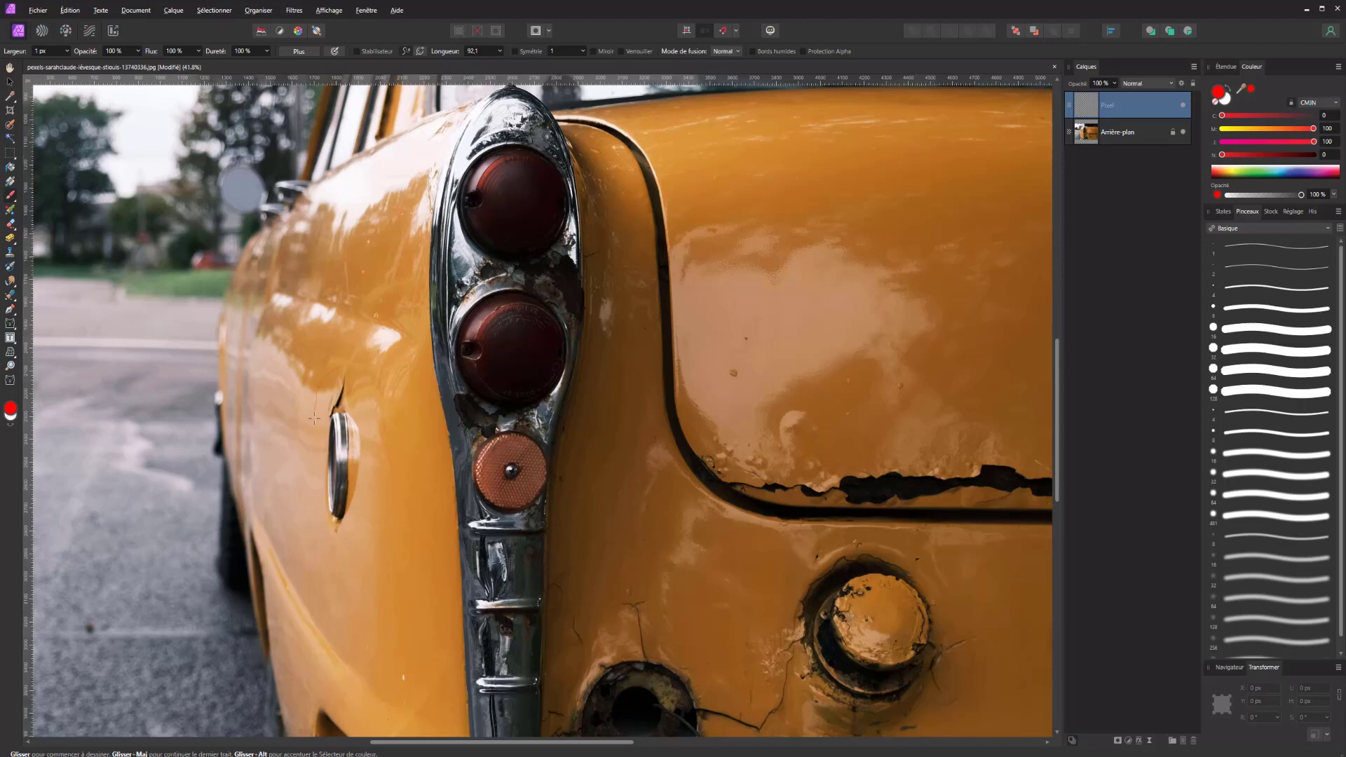
Step: Outline the side-panel notch and another damaged spot lower down with thin red strokes
left_click_drag(314, 420, 337, 365)
left_click_drag(397, 711, 406, 659)
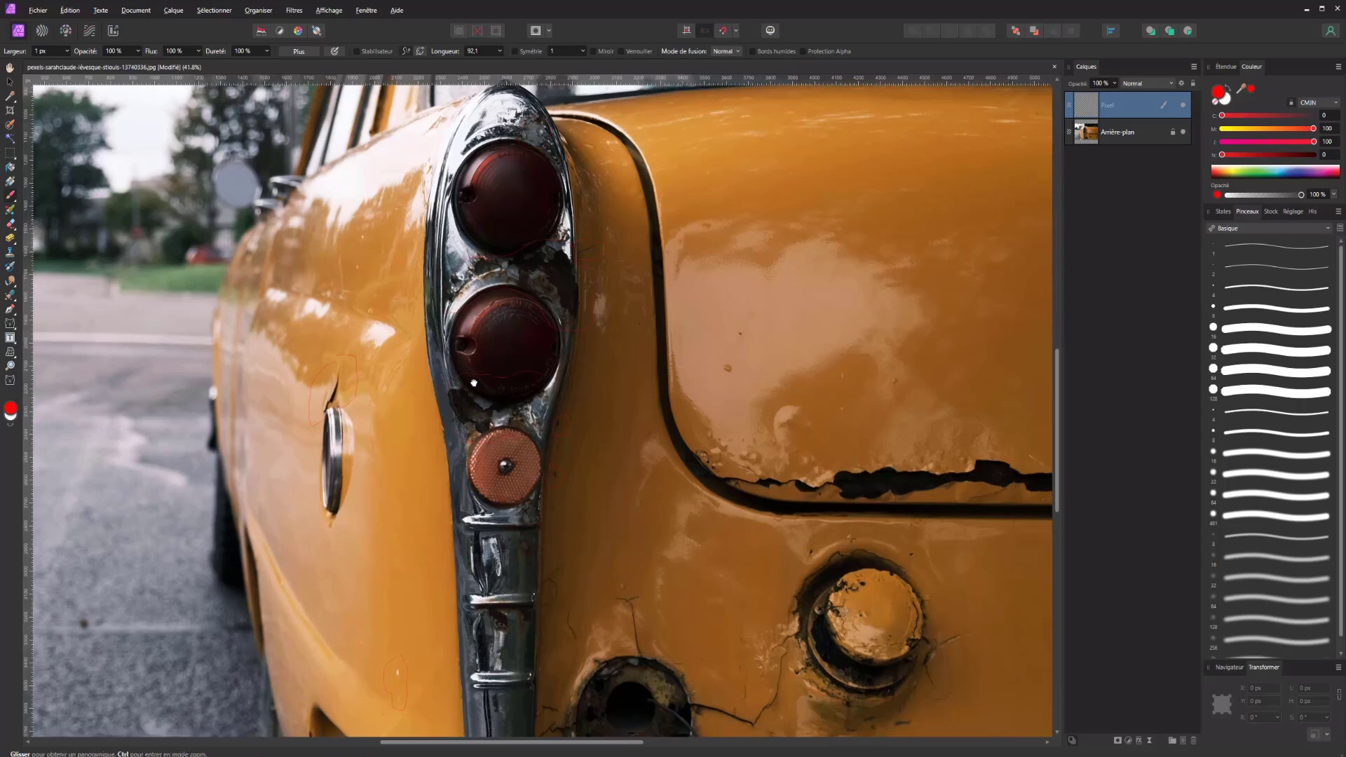
scroll(484, 388, "down", 3)
scroll(483, 387, "right", 2)
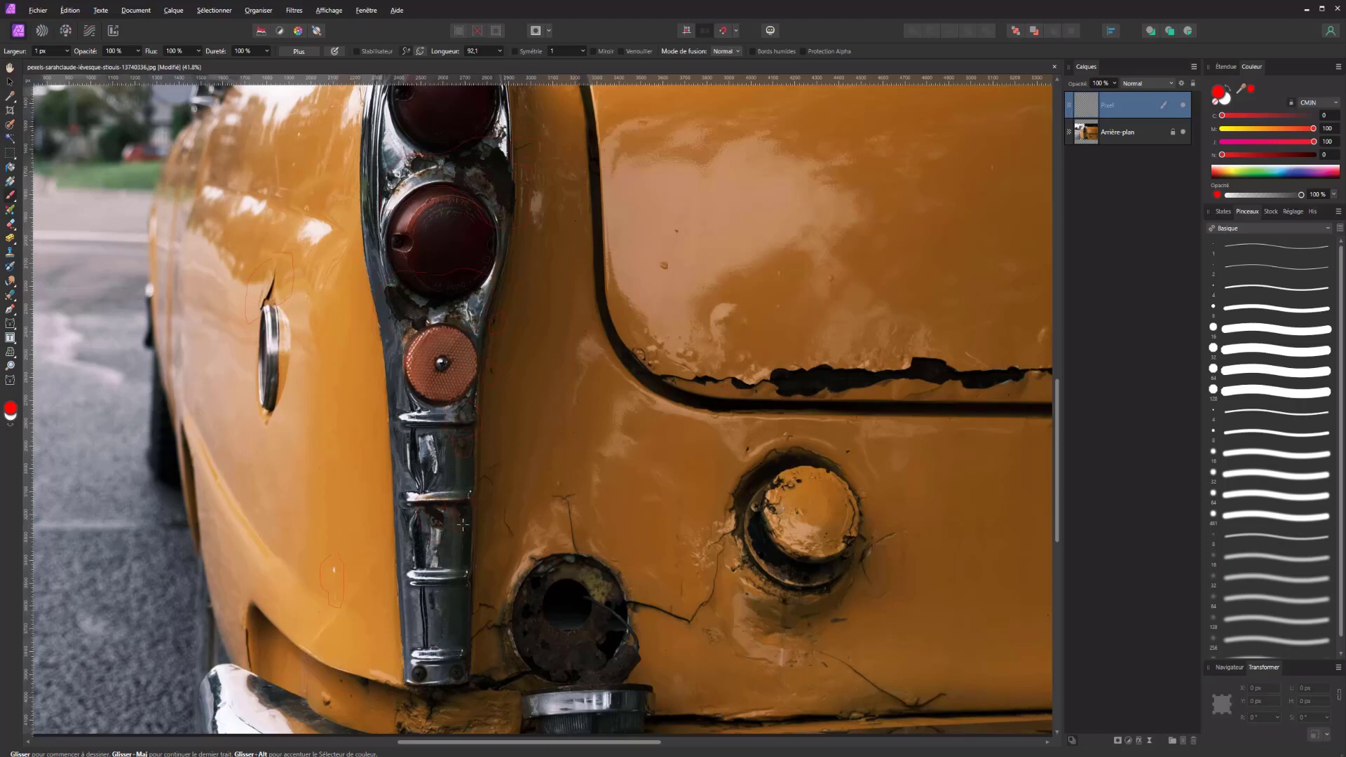
scroll(448, 455, "down", 2)
scroll(429, 391, "right", 2)
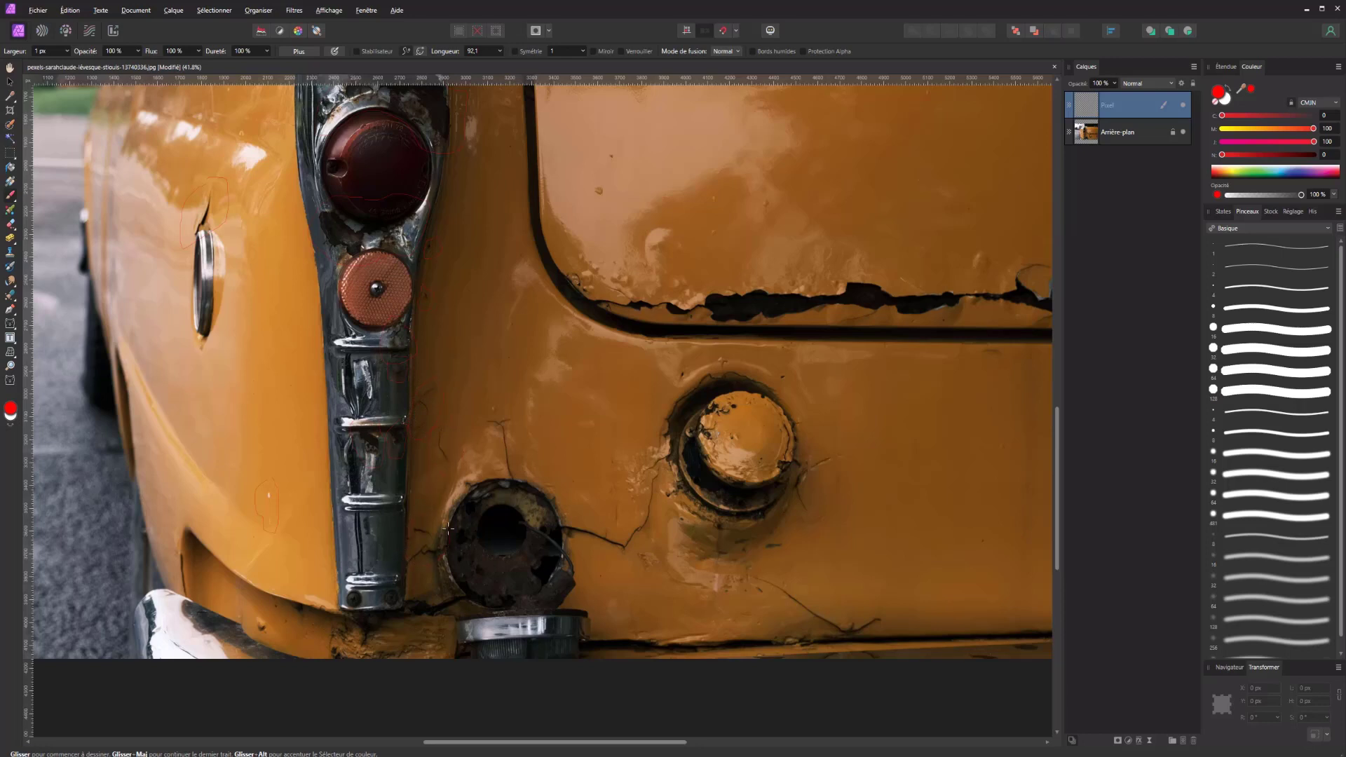
scroll(502, 533, "down", 3)
scroll(501, 533, "right", 2)
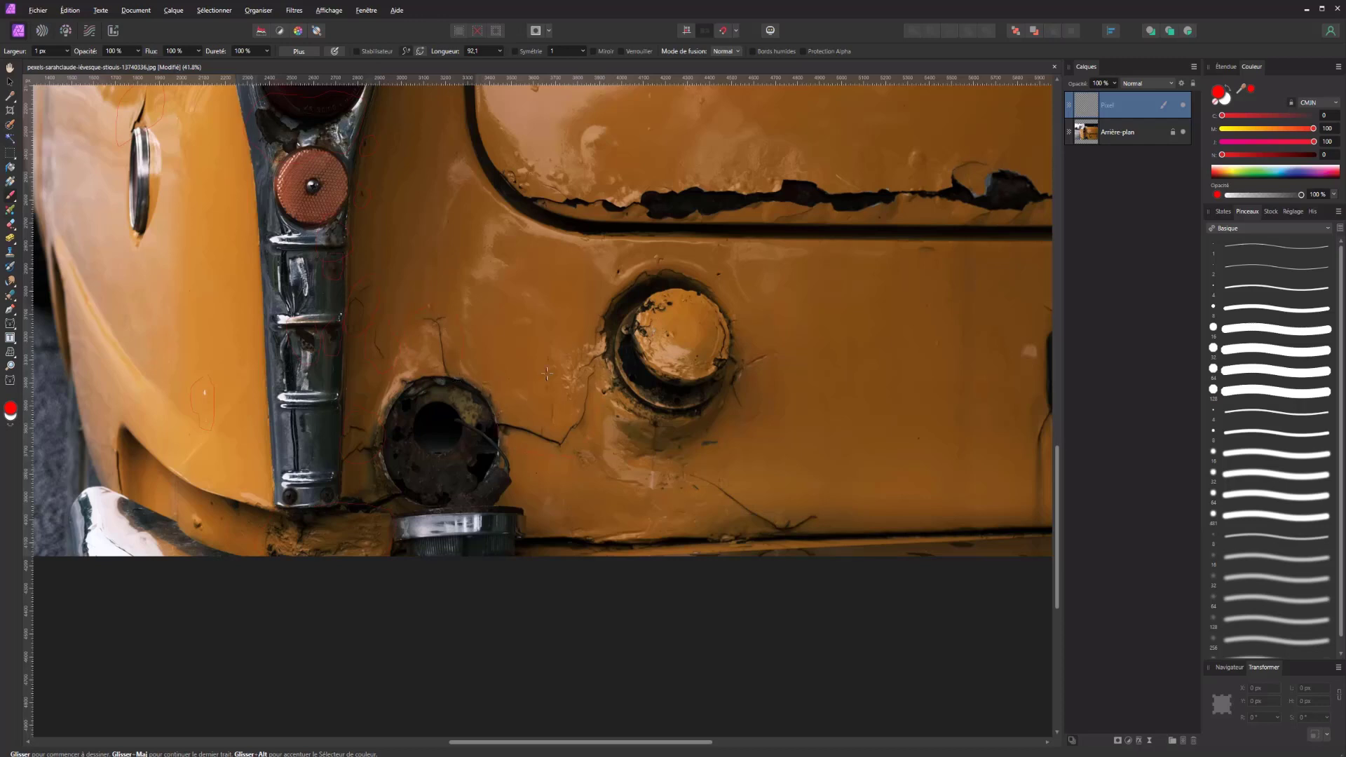
Step: Paint a short red mark along the crack in the lower rear panel
scroll(478, 390, "right", 3)
scroll(478, 391, "down", 1)
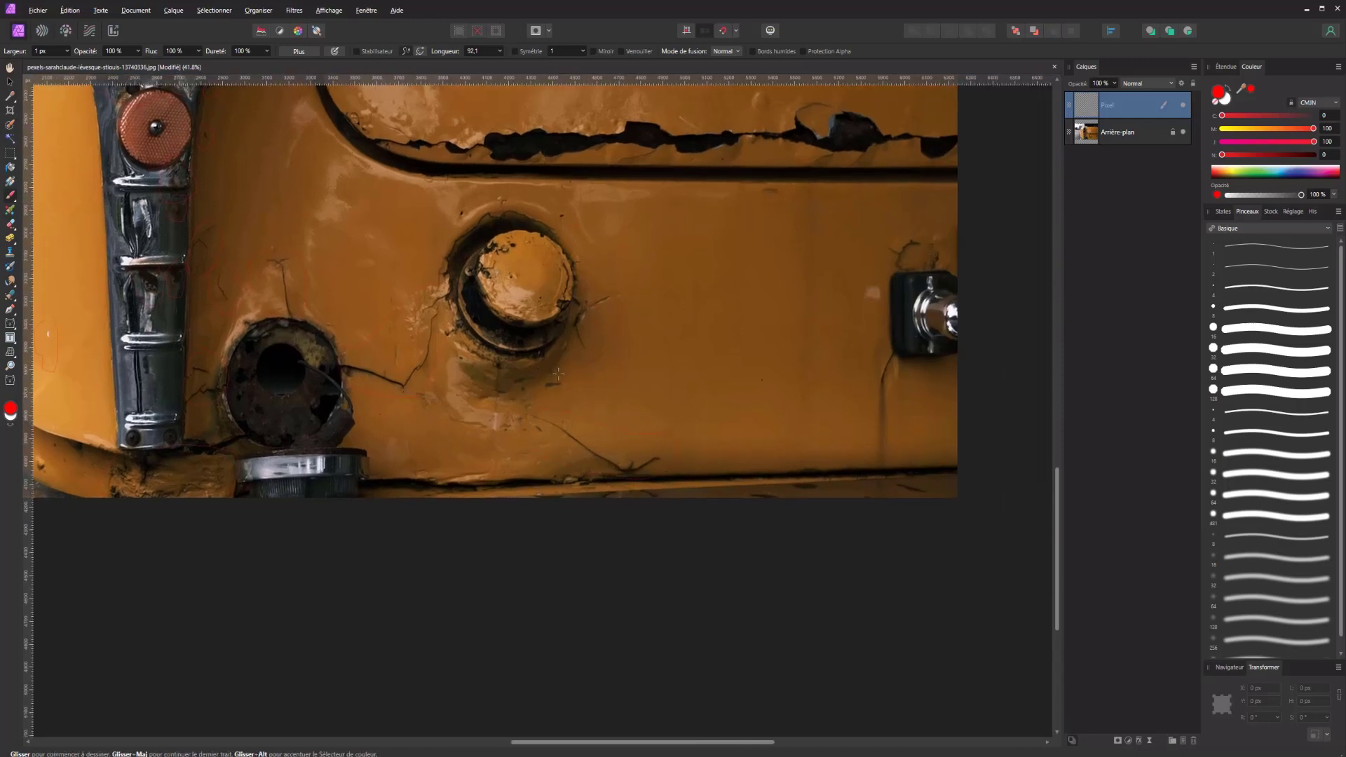
left_click_drag(539, 390, 562, 391)
scroll(772, 306, "right", 3)
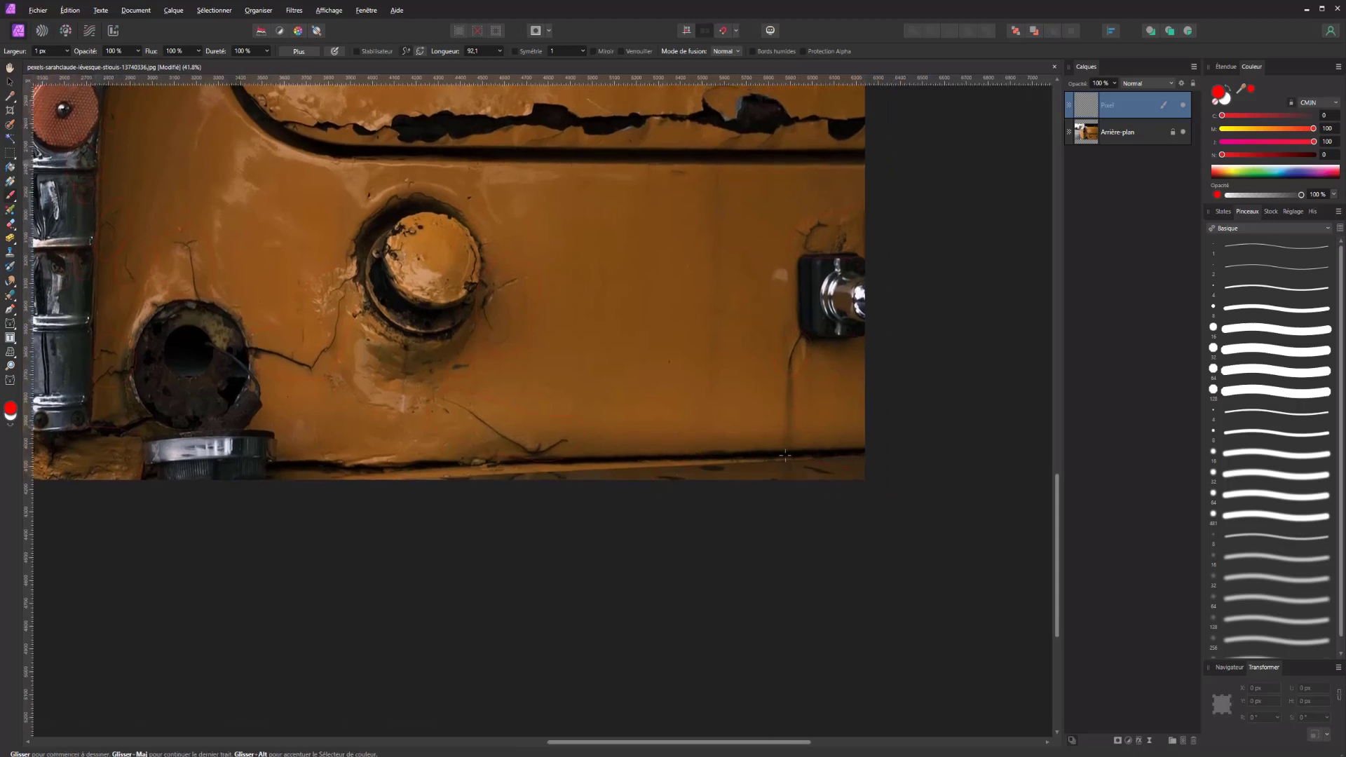
scroll(691, 445, "up", 5)
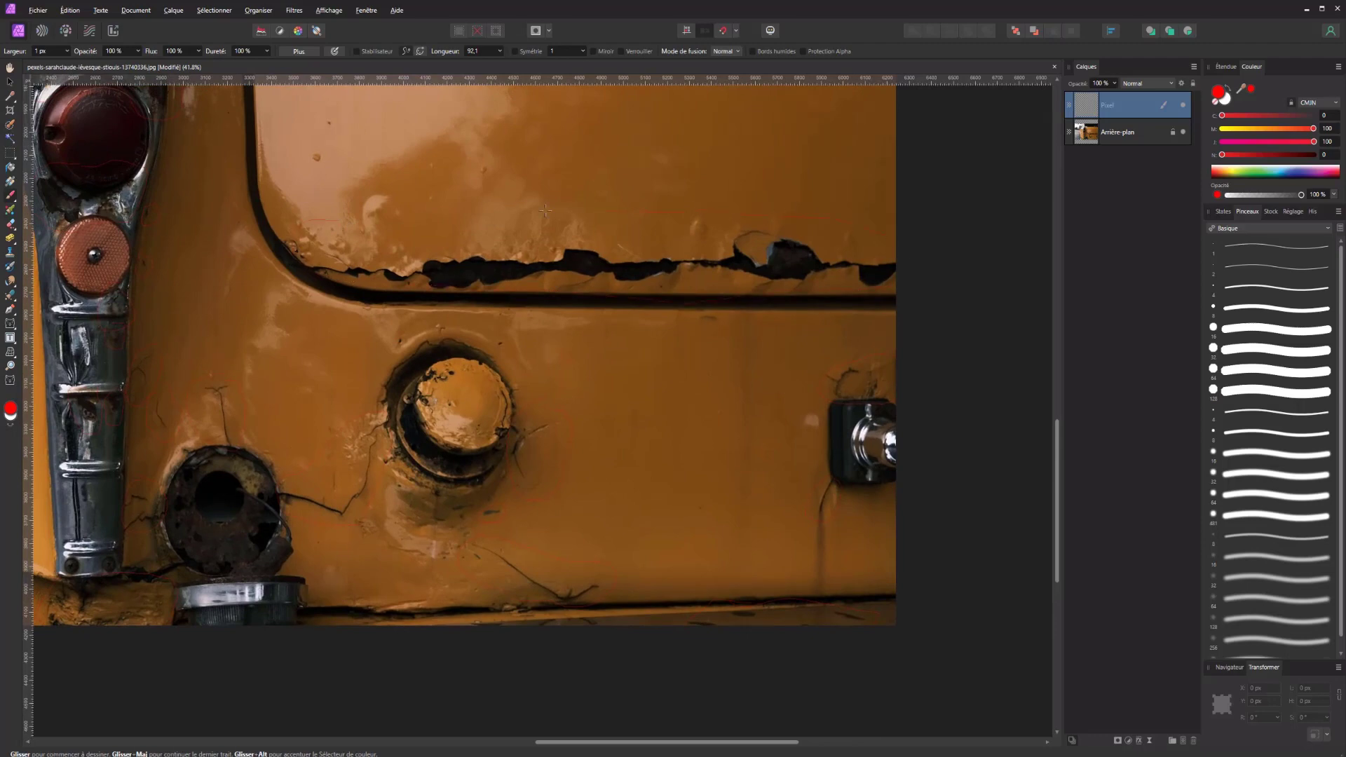
scroll(338, 237, "down", 1)
scroll(451, 287, "down", 2)
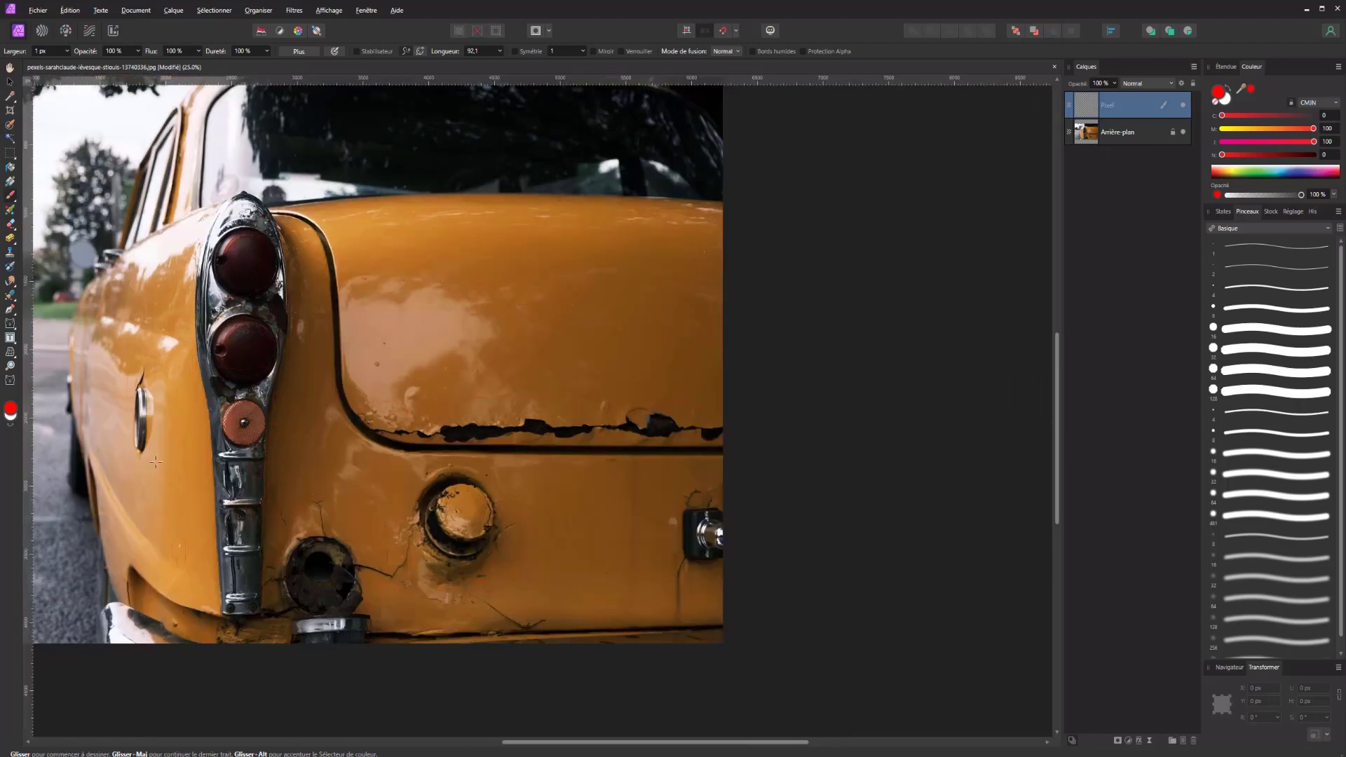
scroll(215, 384, "up", 2)
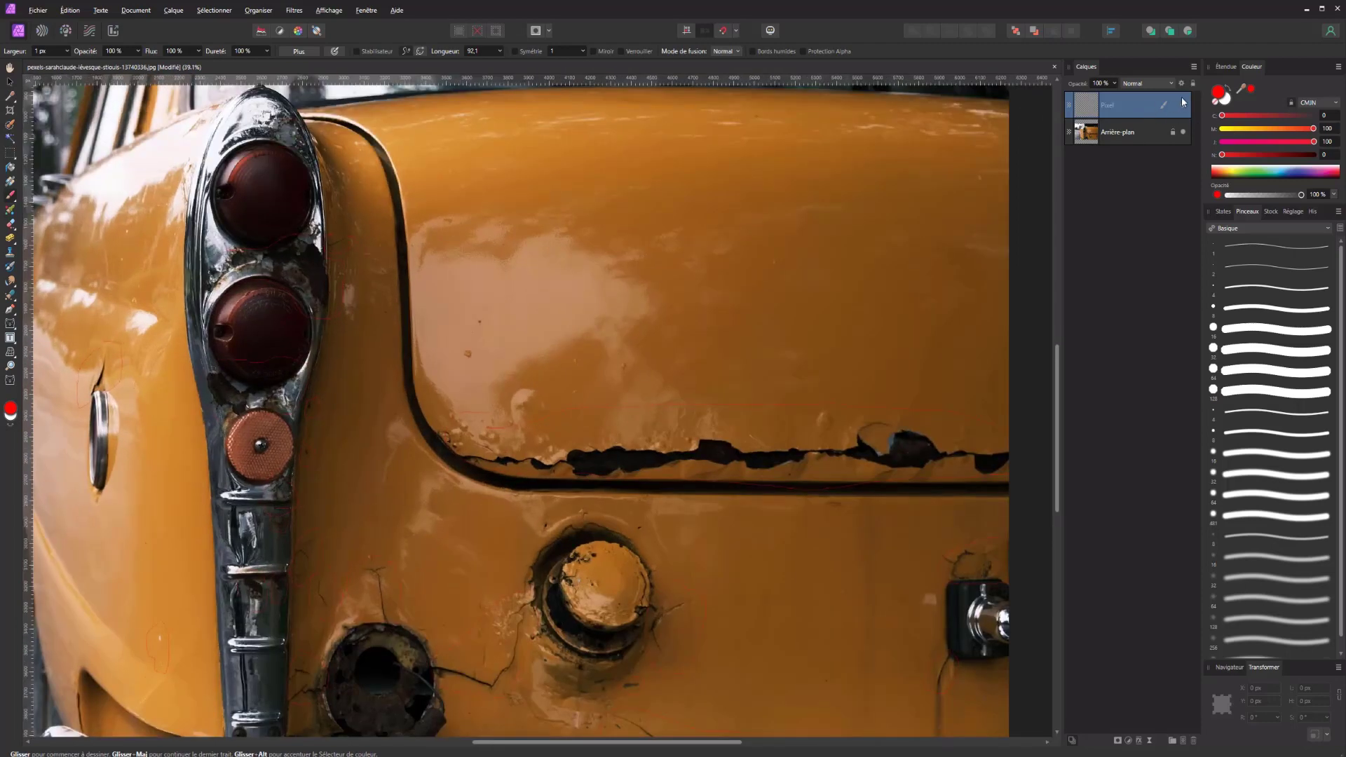
Step: Rename the marking layer 'ref' and add a new pixel layer above Arrière-plan
double_click(1111, 105)
type("ref")
key("Return")
left_click(1100, 140)
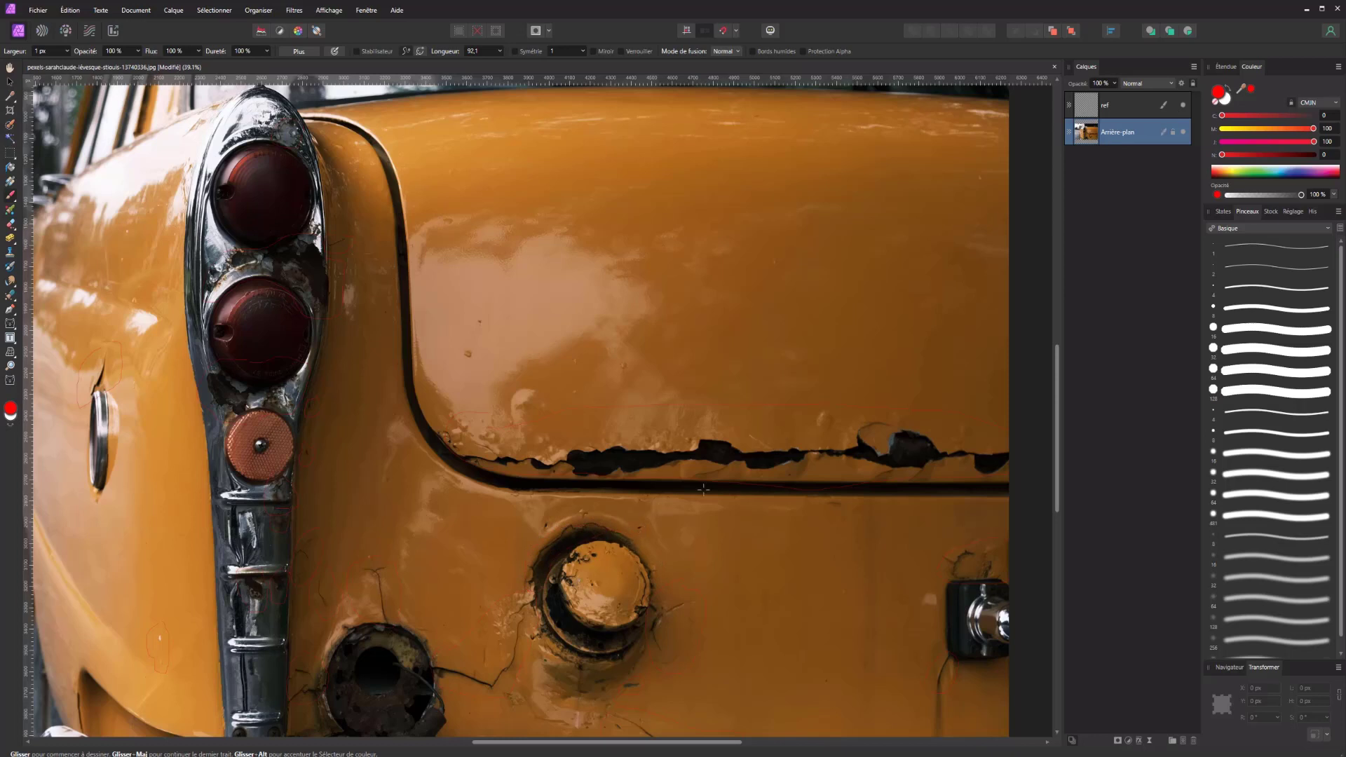
left_click(1151, 110)
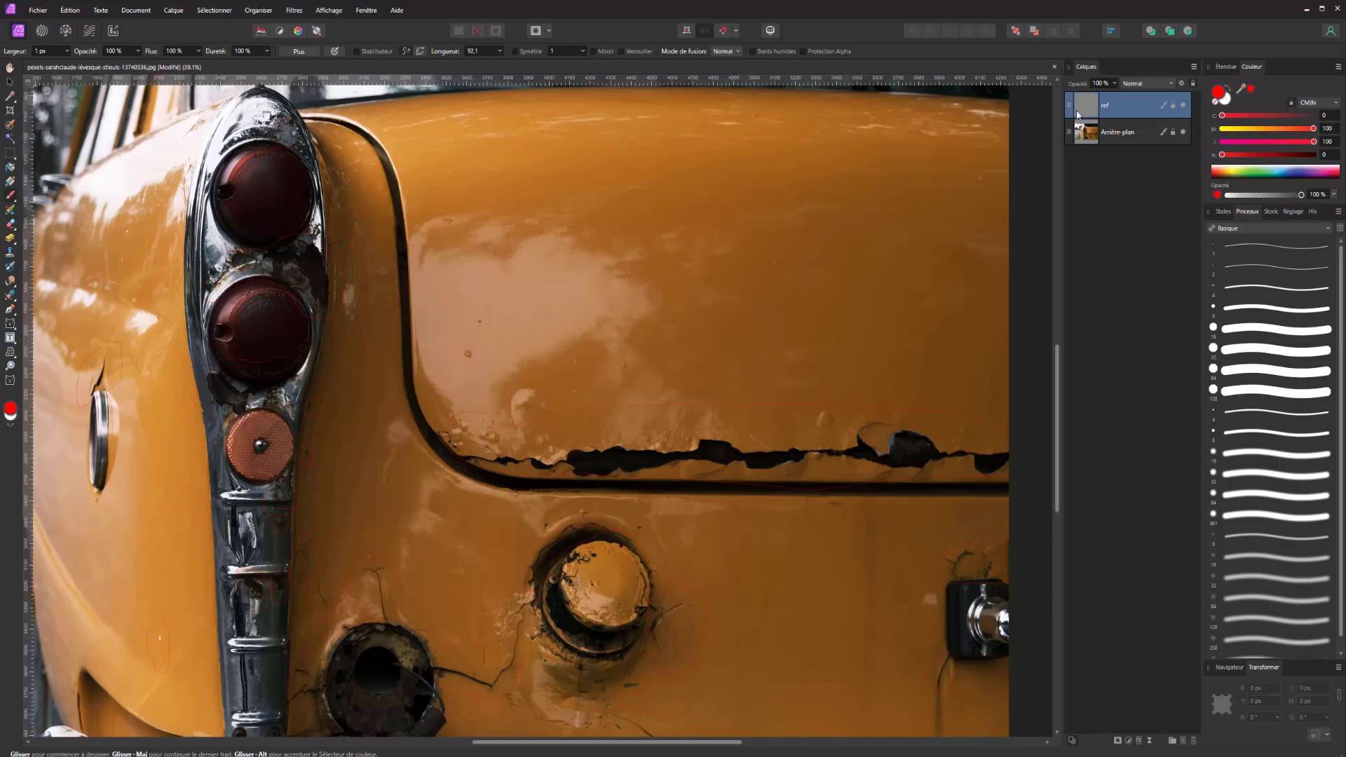
left_click(1117, 134)
left_click(1183, 741)
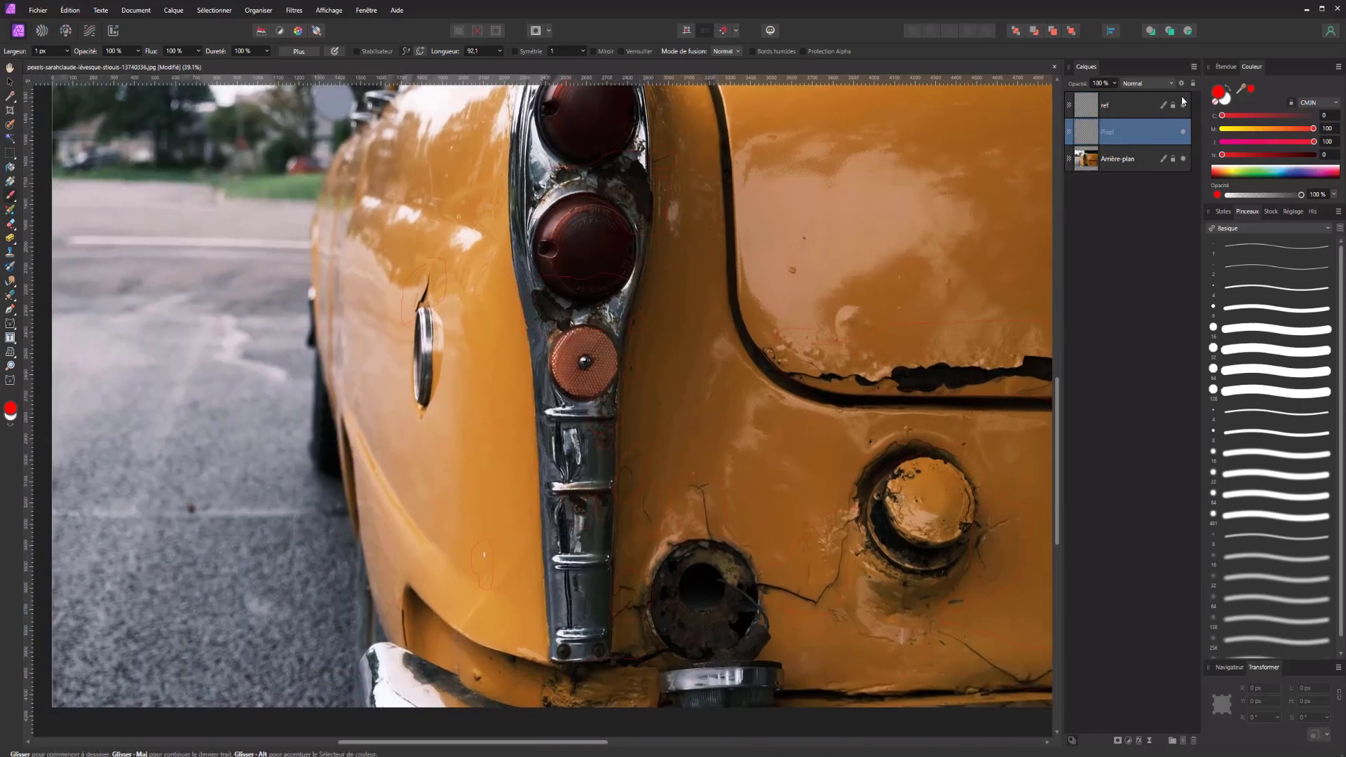
Step: Choose the Patch Tool and lasso around the notch above the chrome trim
scroll(479, 290, "up", 1)
scroll(494, 309, "up", 2)
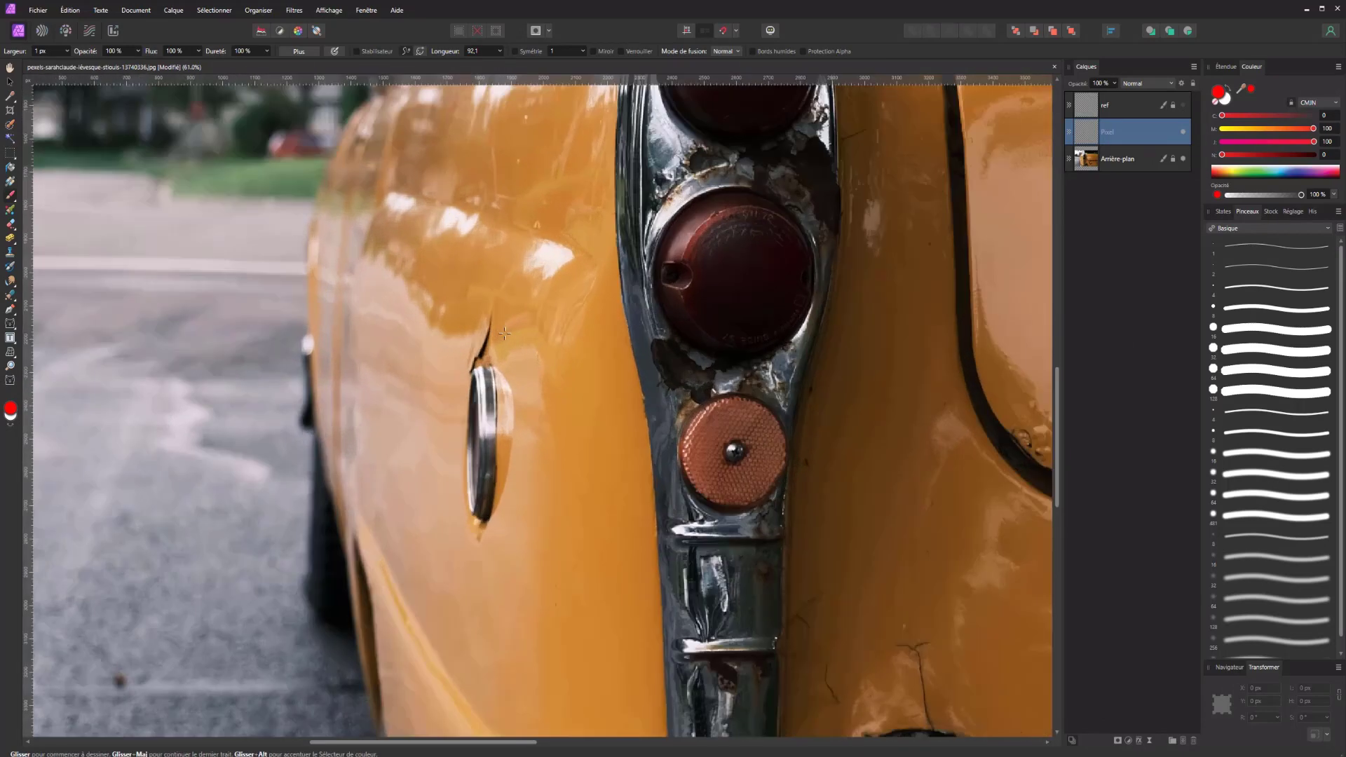
scroll(514, 333, "up", 2)
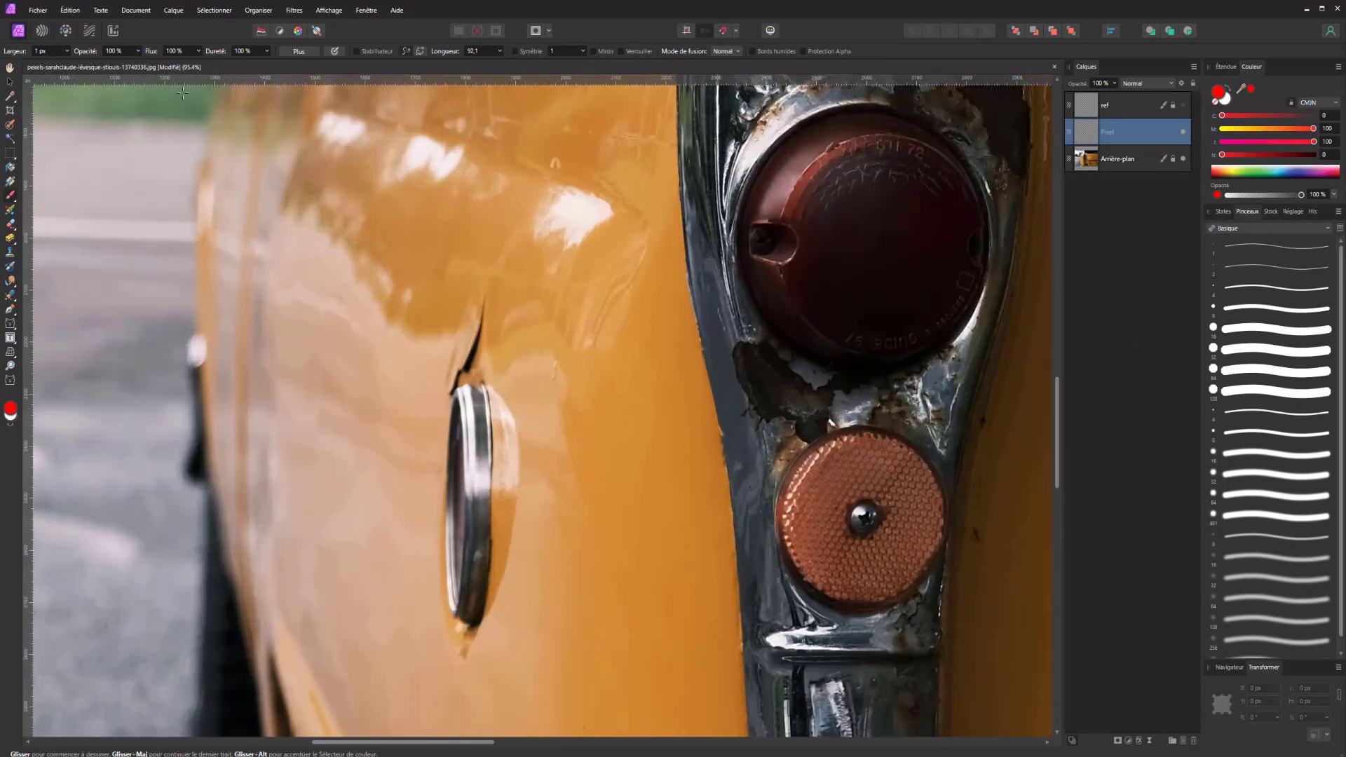
left_click(10, 254)
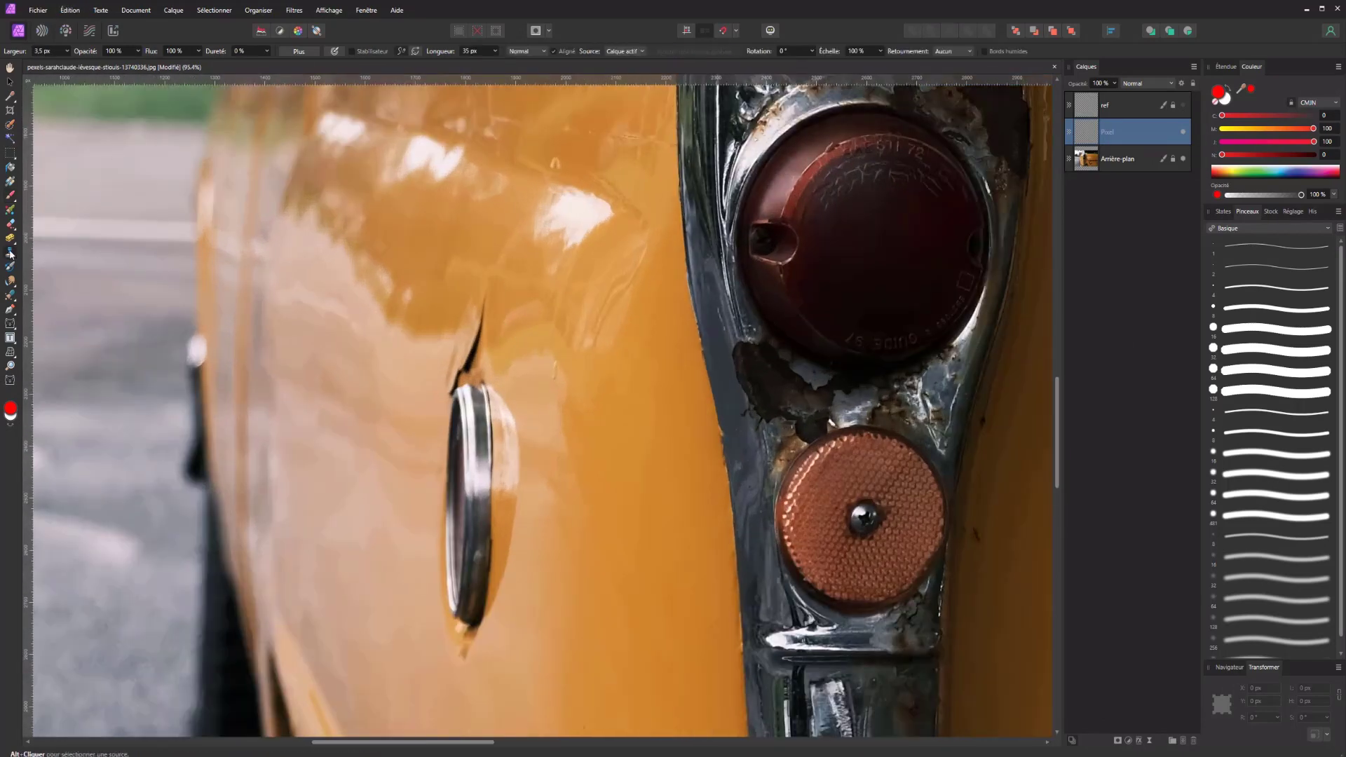
left_click(11, 296)
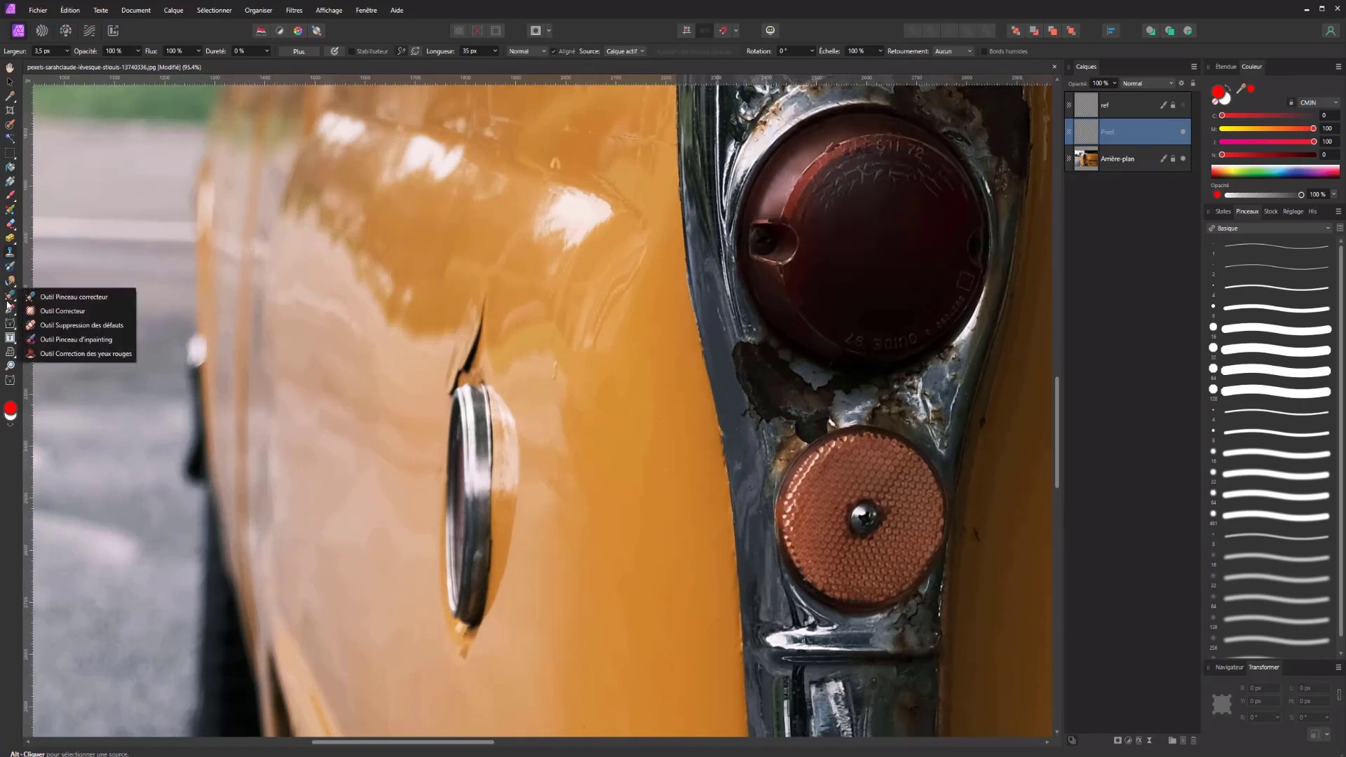
left_click(56, 323)
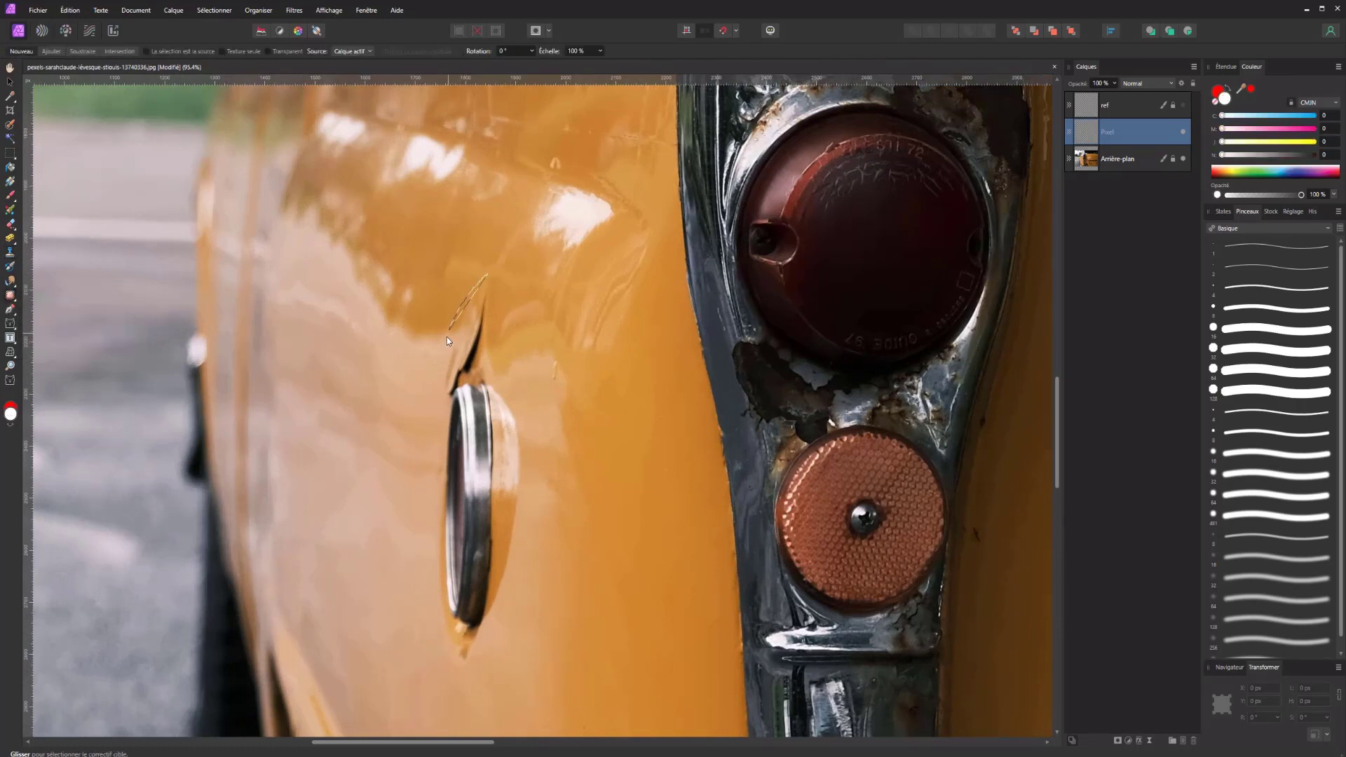
mouse_move(447, 340)
left_mouse_down()
mouse_move(456, 394)
mouse_move(505, 284)
mouse_move(491, 275)
left_mouse_up()
mouse_move(447, 314)
left_mouse_down()
mouse_move(447, 397)
mouse_move(471, 382)
left_mouse_up()
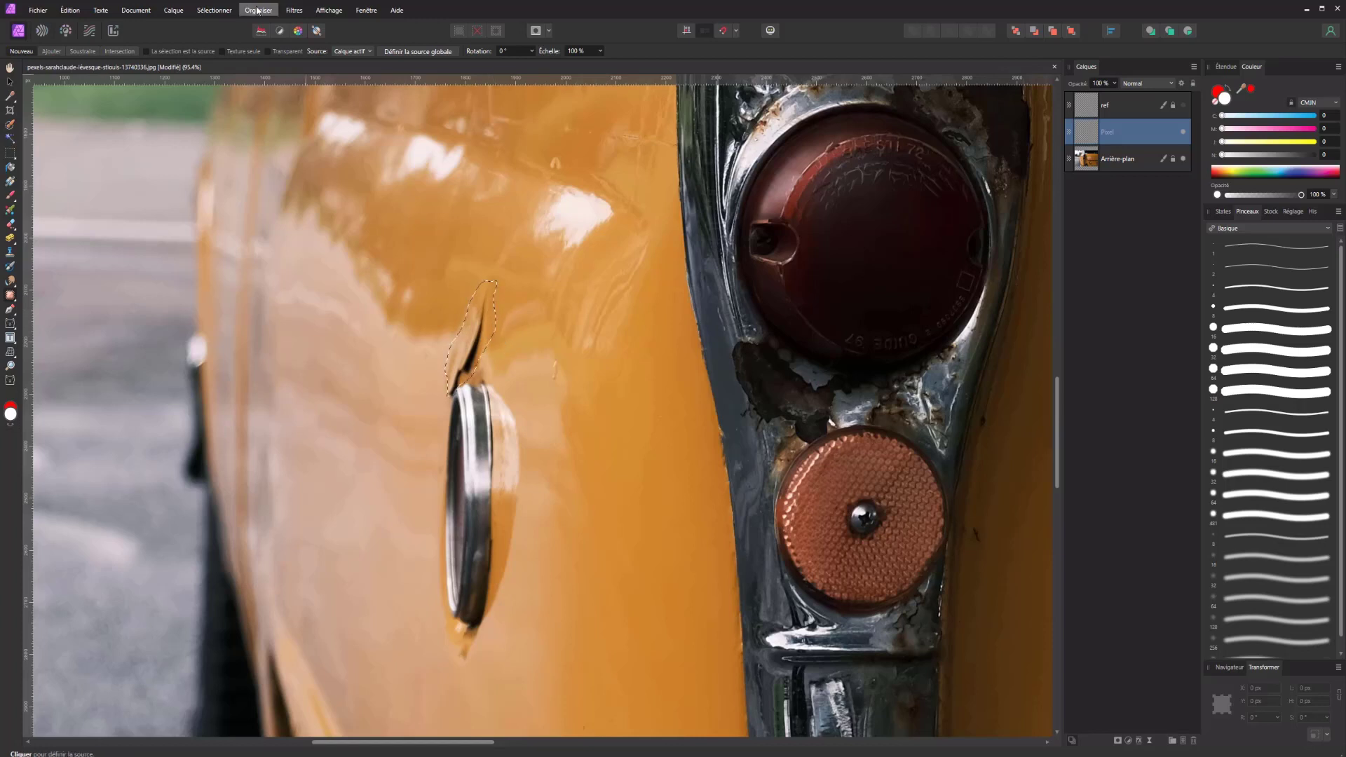
Step: Set patch source to Calque actif et sous-jacent, reselect the notch and patch it
left_click(351, 51)
left_click(344, 82)
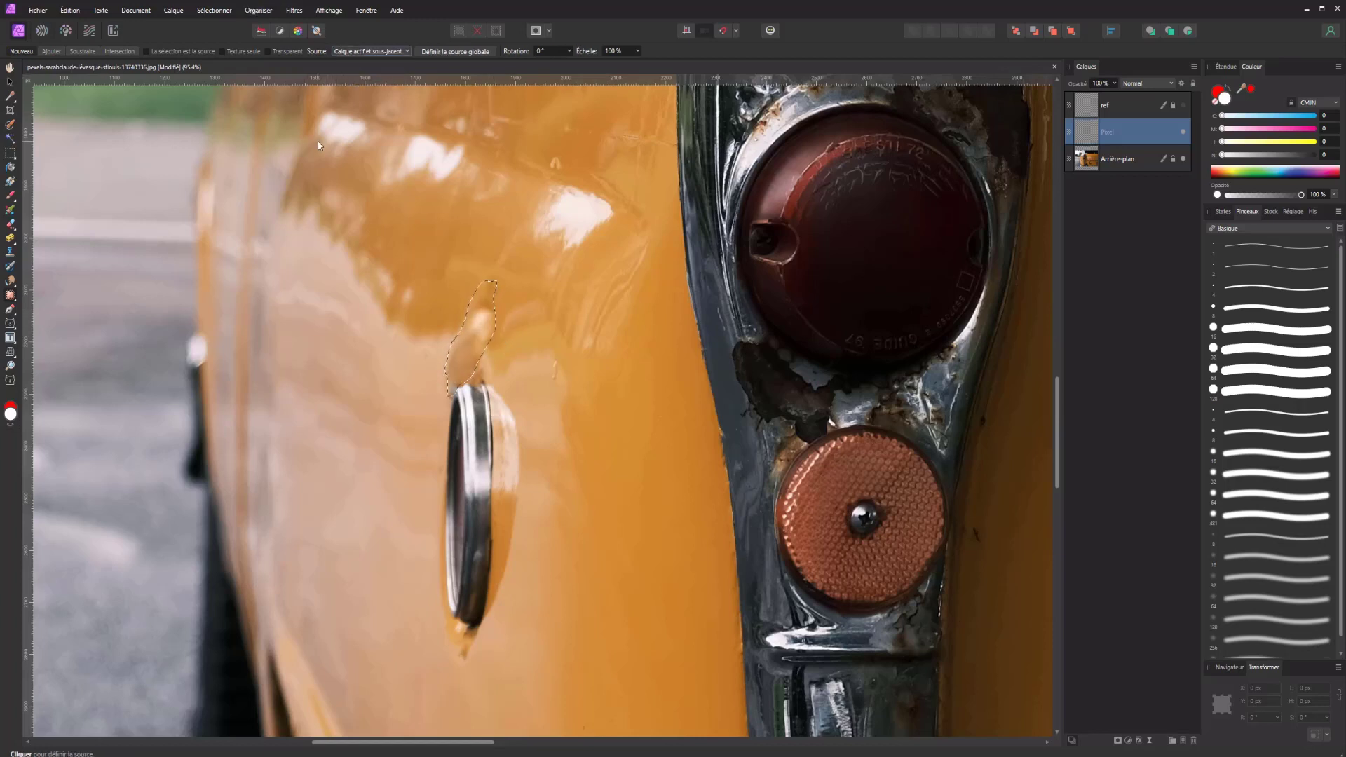
key("ctrl+d")
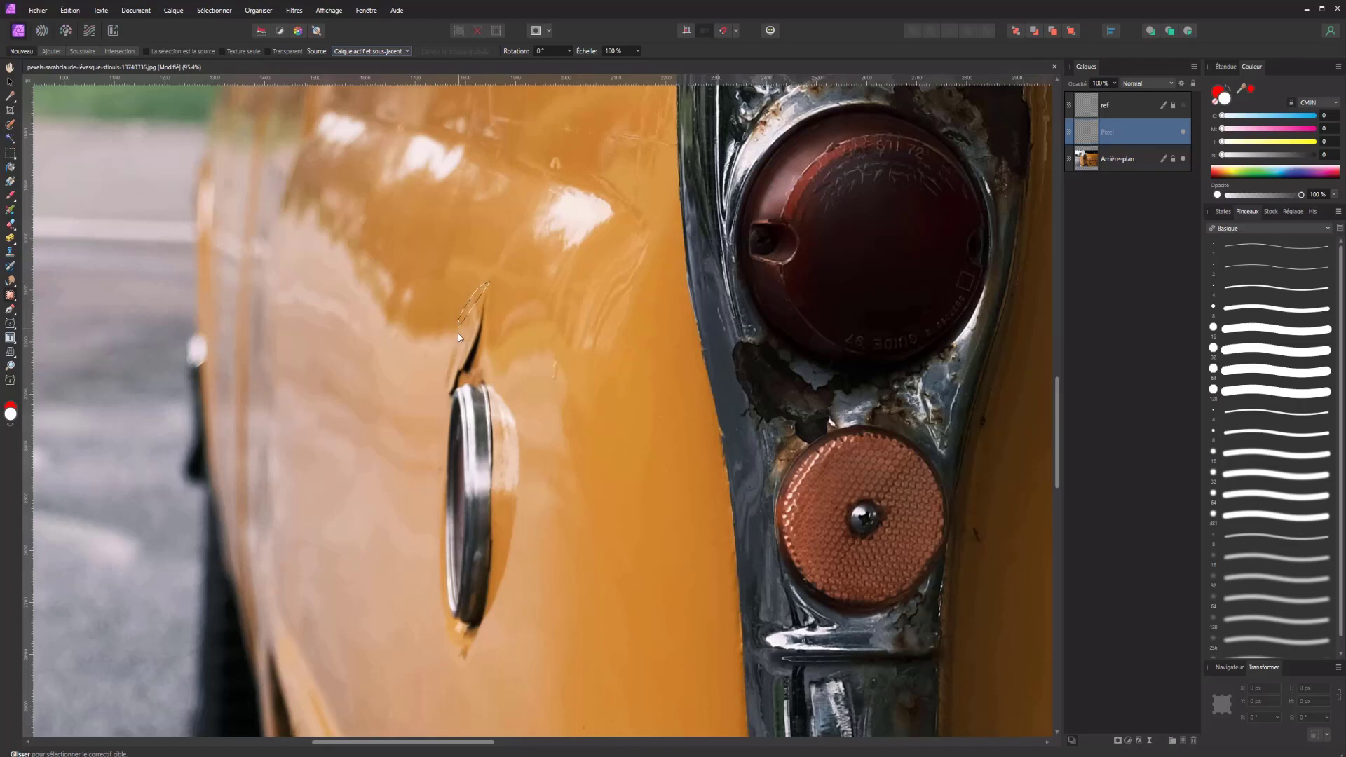
mouse_move(442, 367)
left_mouse_down()
mouse_move(459, 393)
mouse_move(480, 370)
mouse_move(495, 291)
left_mouse_up()
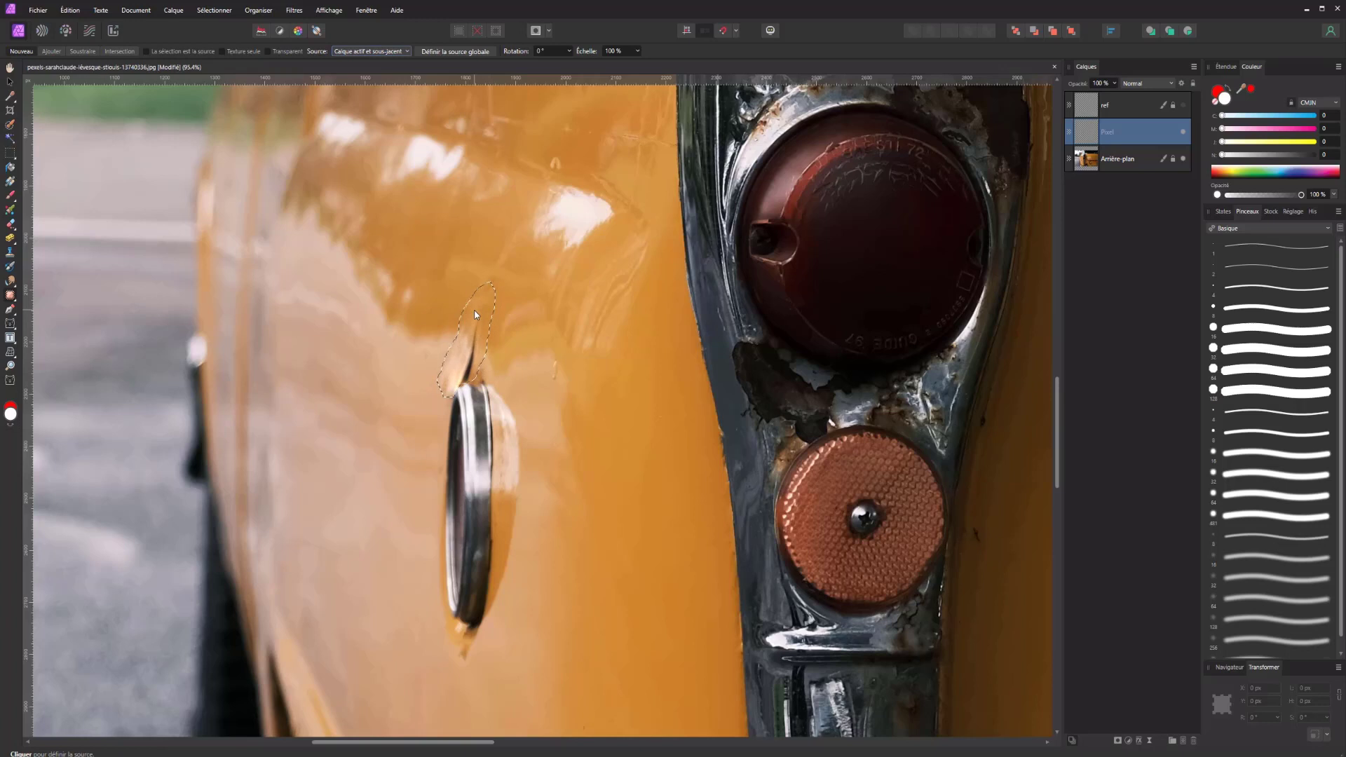
left_click(439, 279)
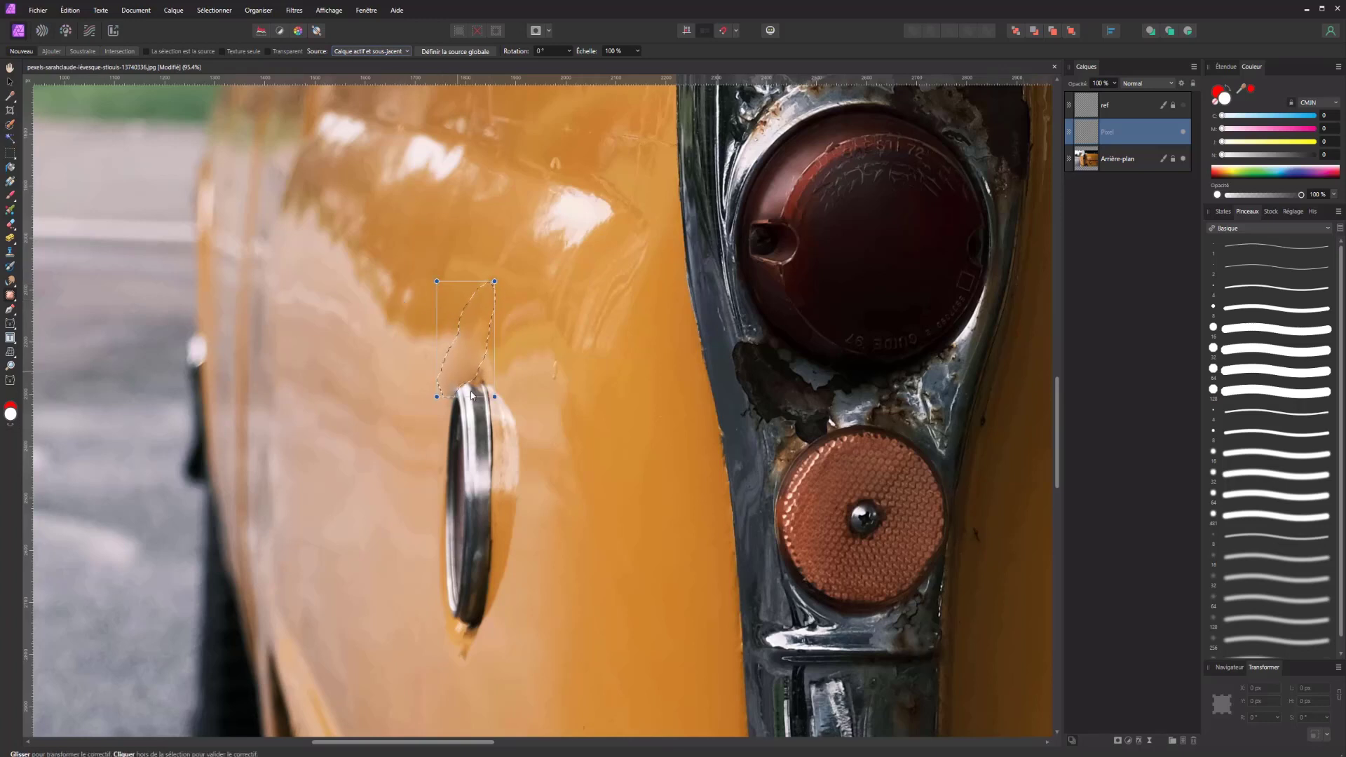
left_click(558, 351)
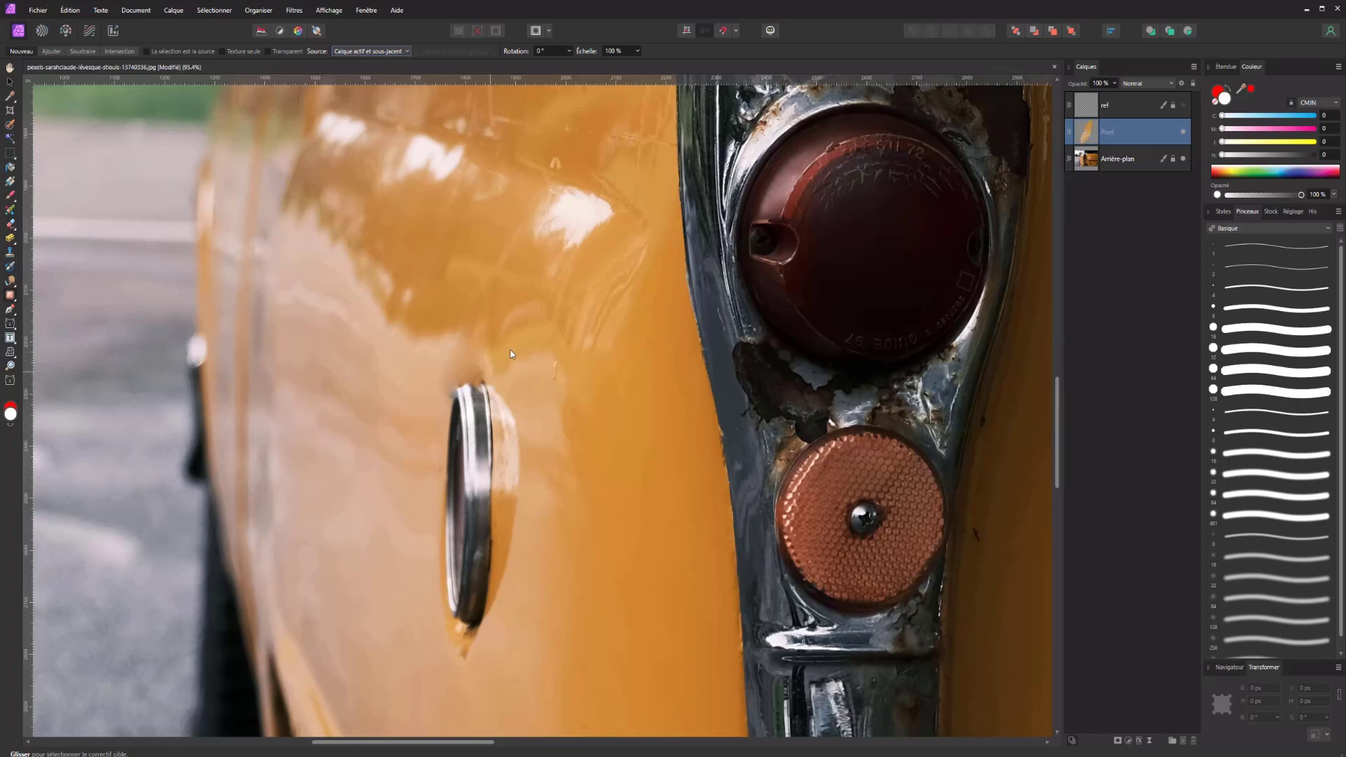
Step: Patch the black seam spike above the door handle with clean orange paint and commit
scroll(488, 348, "down", 5)
scroll(456, 361, "up", 8)
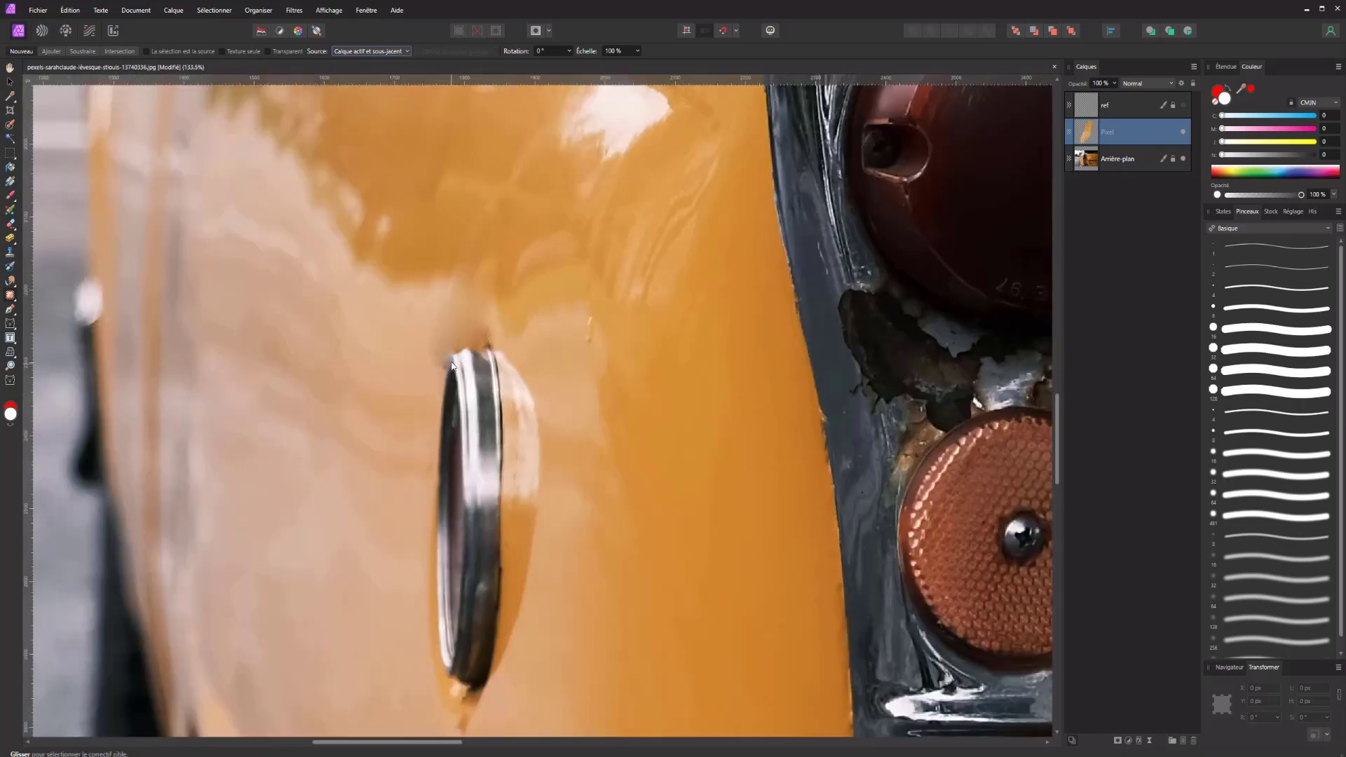
scroll(452, 365, "up", 4)
mouse_move(452, 365)
left_mouse_down()
mouse_move(478, 398)
mouse_move(464, 234)
left_mouse_up()
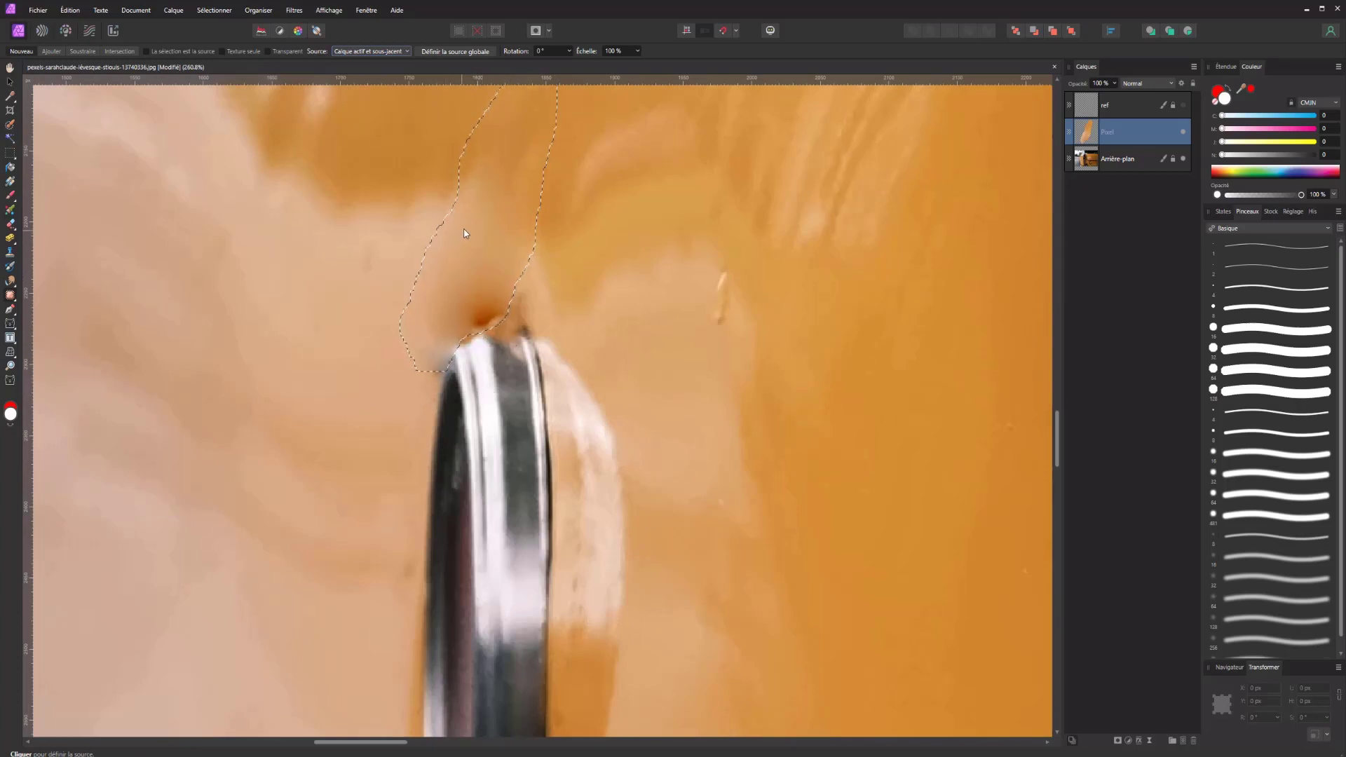
left_click_drag(464, 233, 461, 312)
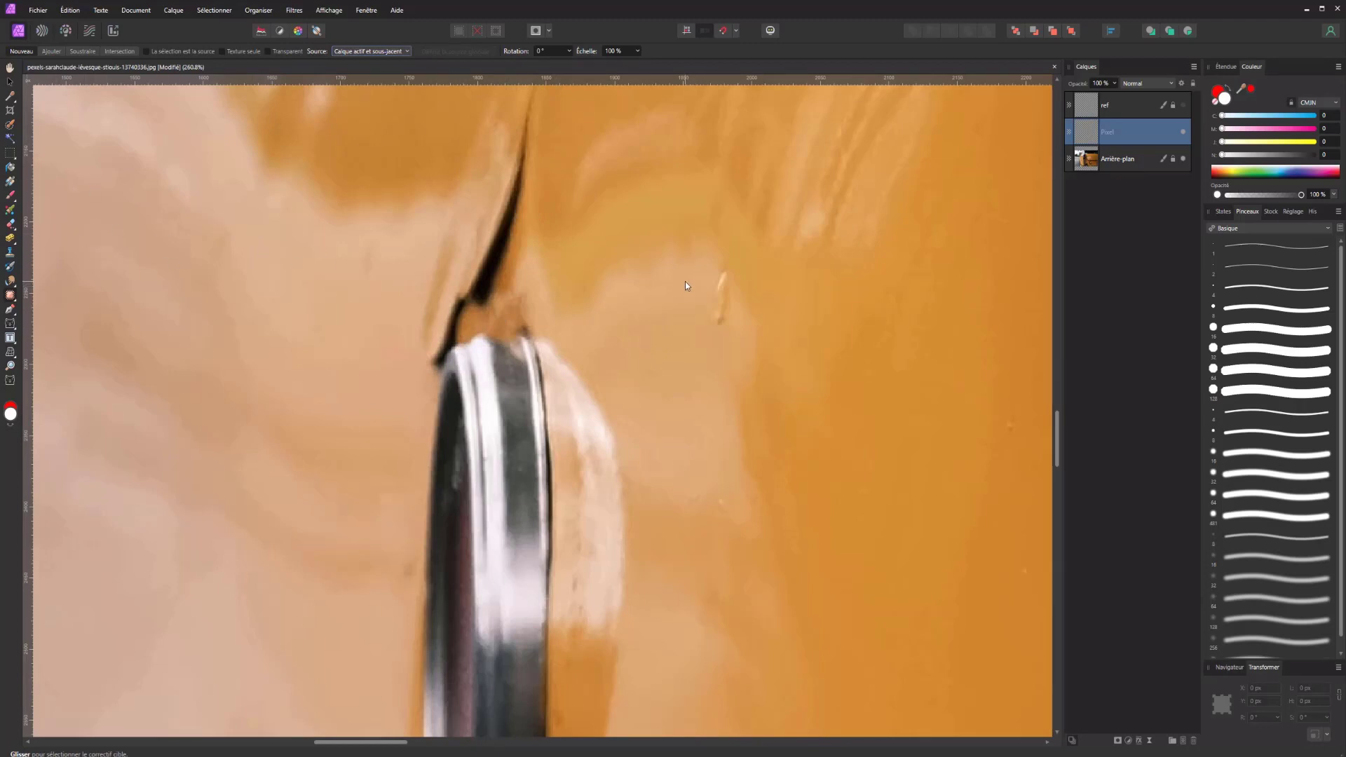
key("ctrl+shift+z")
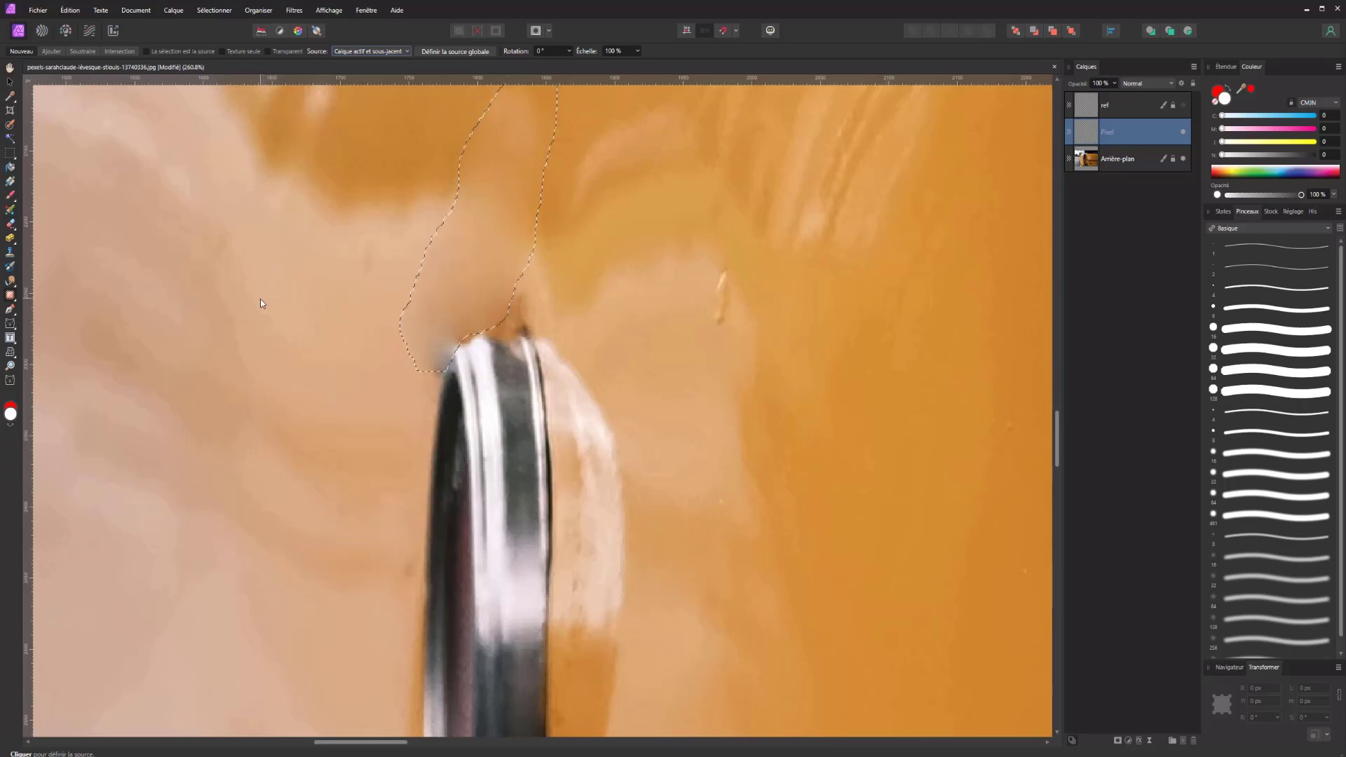
key("ctrl+shift+z")
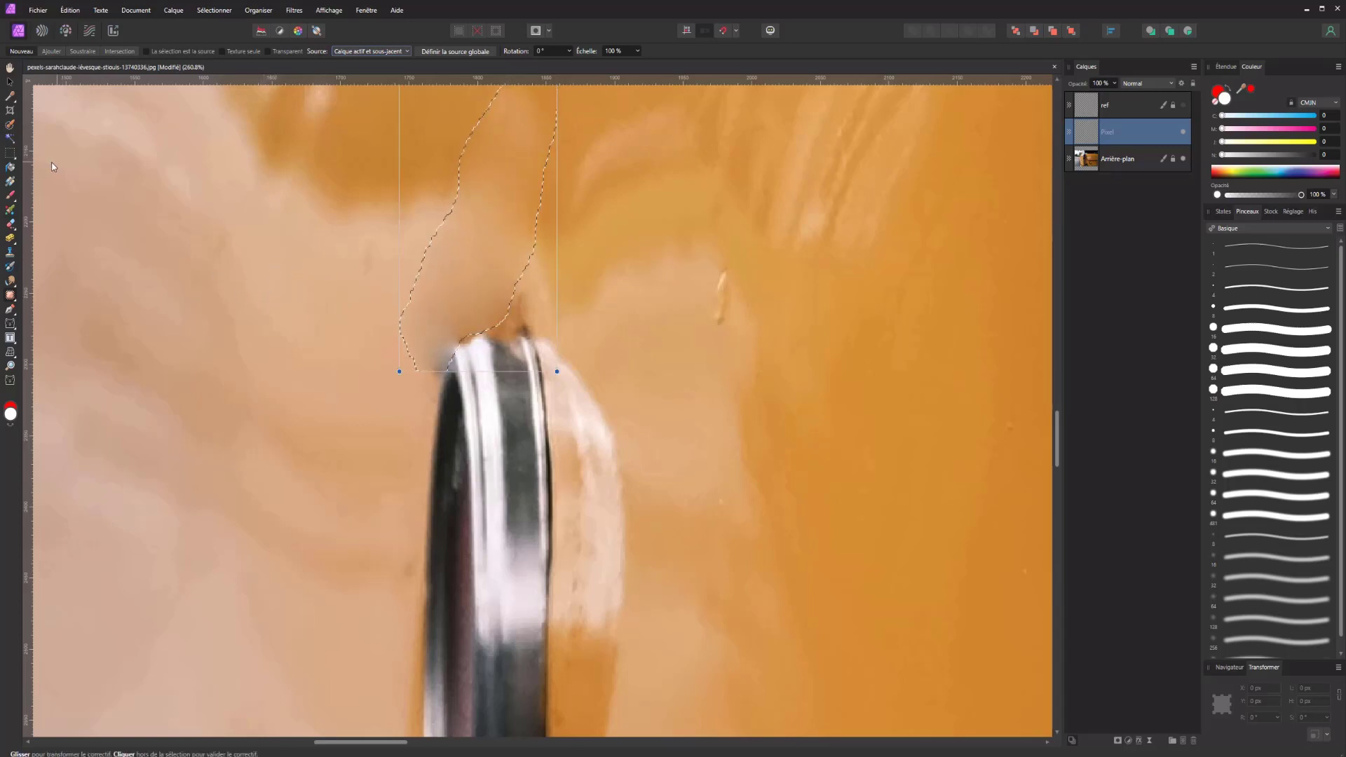
left_click(9, 197)
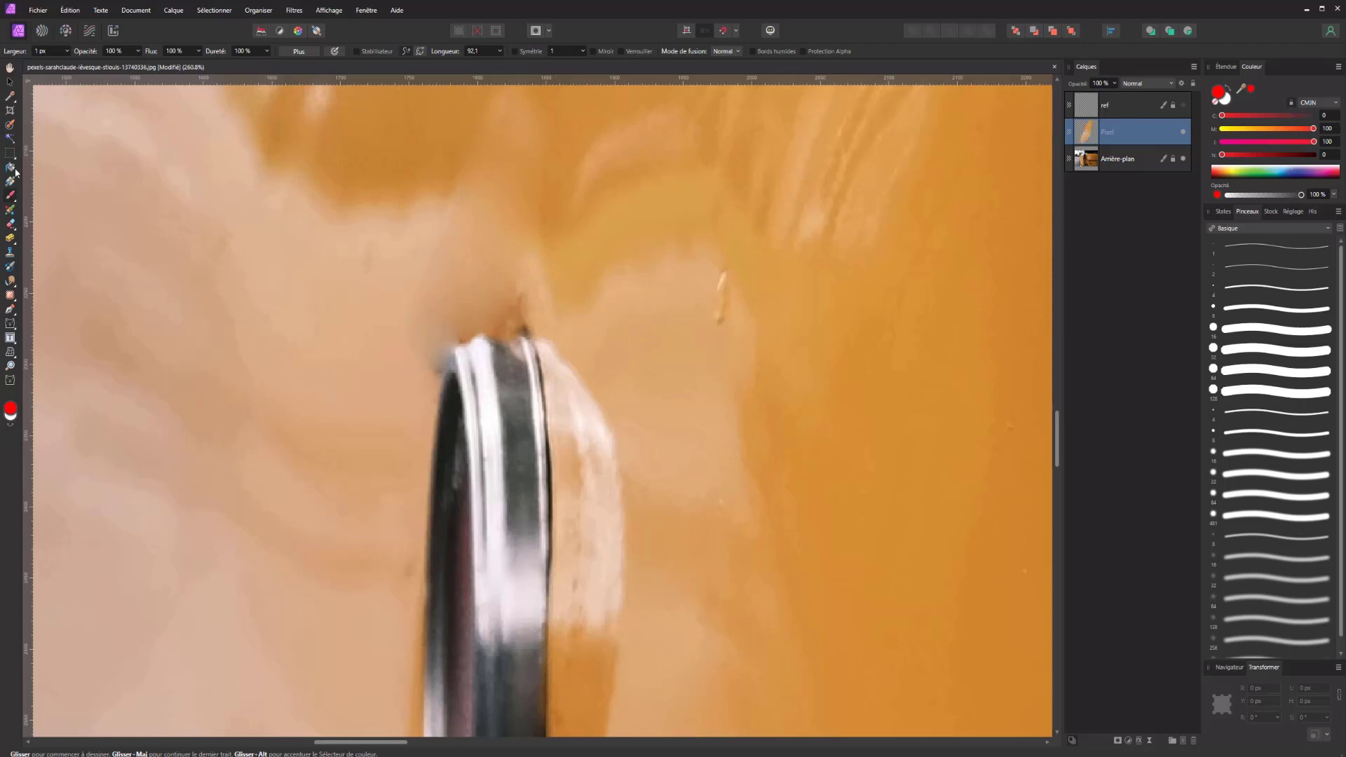
Step: Erase along the handle's dark top edge with a soft, 10.7 px eraser
left_click(11, 223)
mouse_move(425, 414)
left_mouse_down()
mouse_move(224, 390)
mouse_move(481, 375)
left_mouse_up()
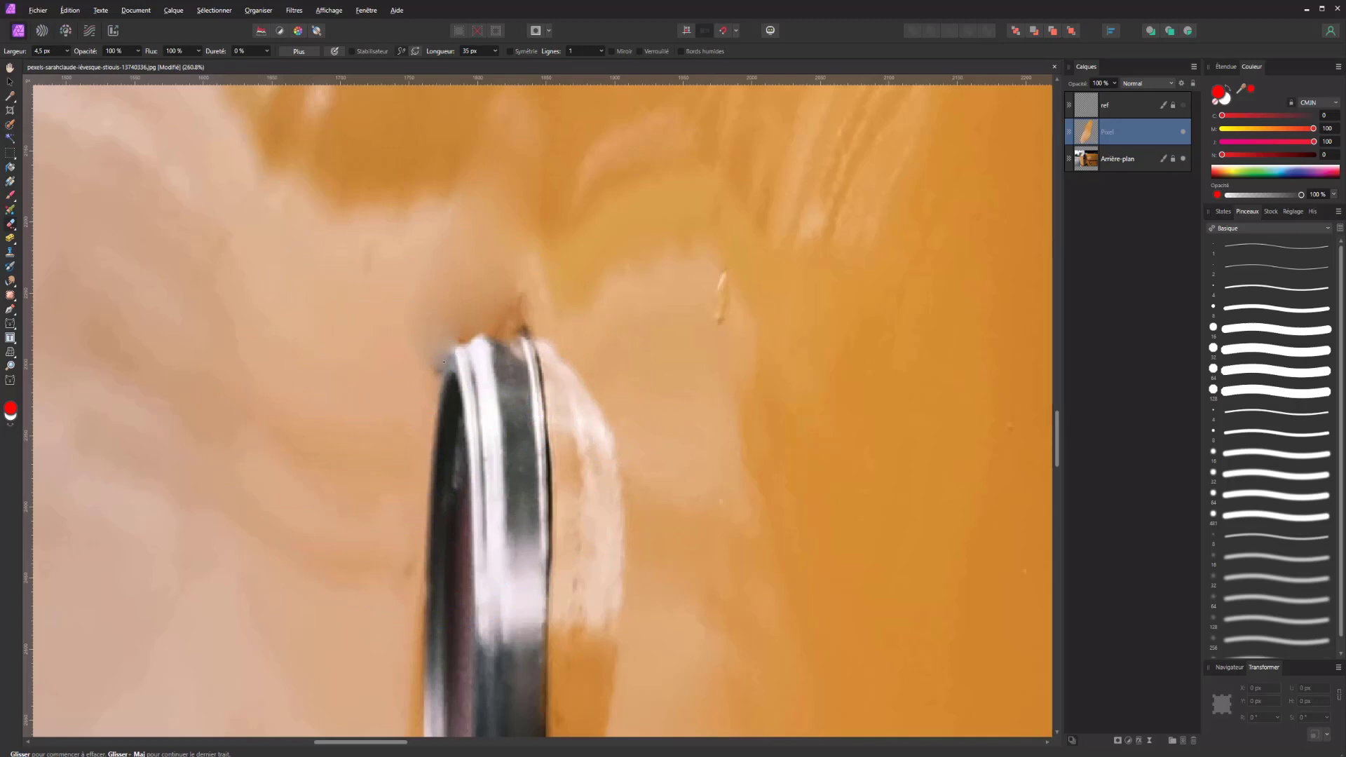
left_click_drag(422, 384, 456, 363)
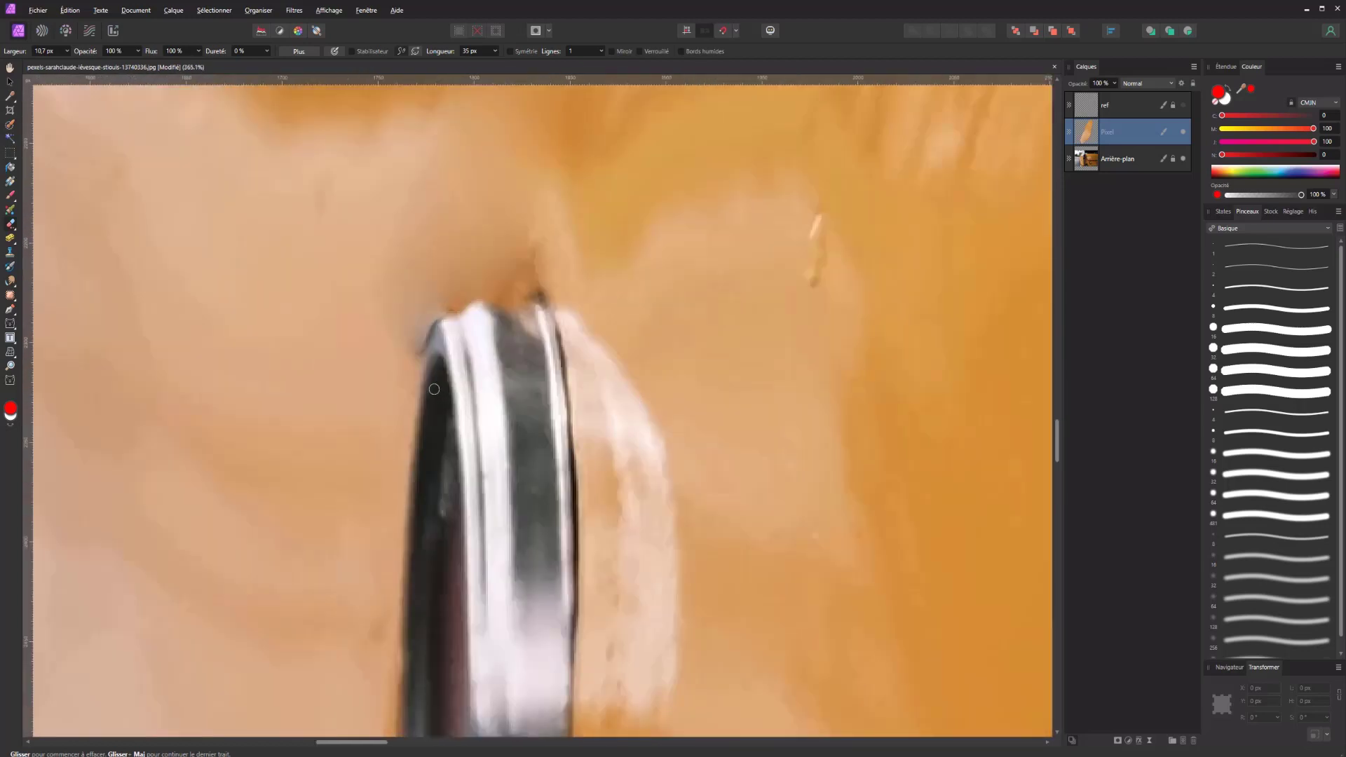
left_click_drag(434, 330, 434, 349)
scroll(437, 361, "down", 3)
Step: Deselect the leftover area above the handle and open the Healing Brush tool flyout
scroll(433, 378, "down", 2)
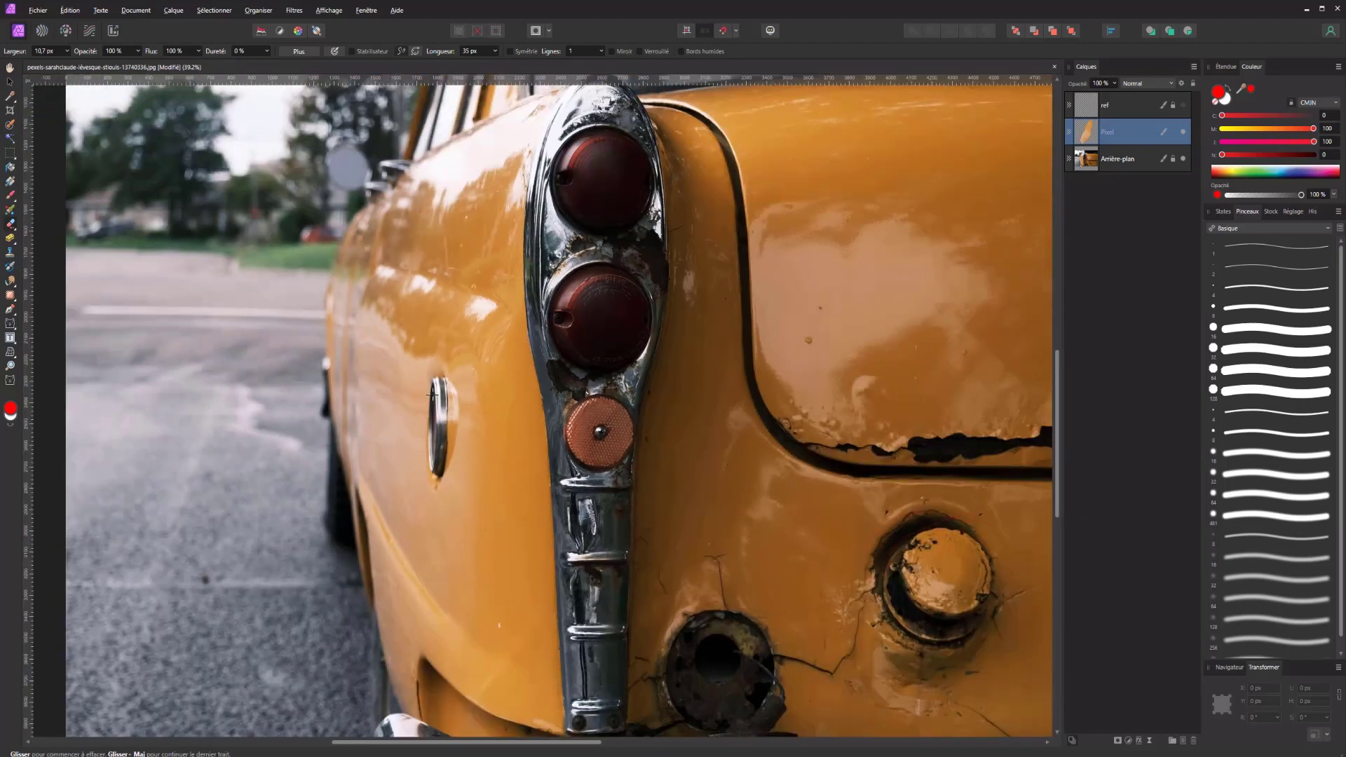
scroll(429, 399, "down", 1)
scroll(427, 409, "down", 1)
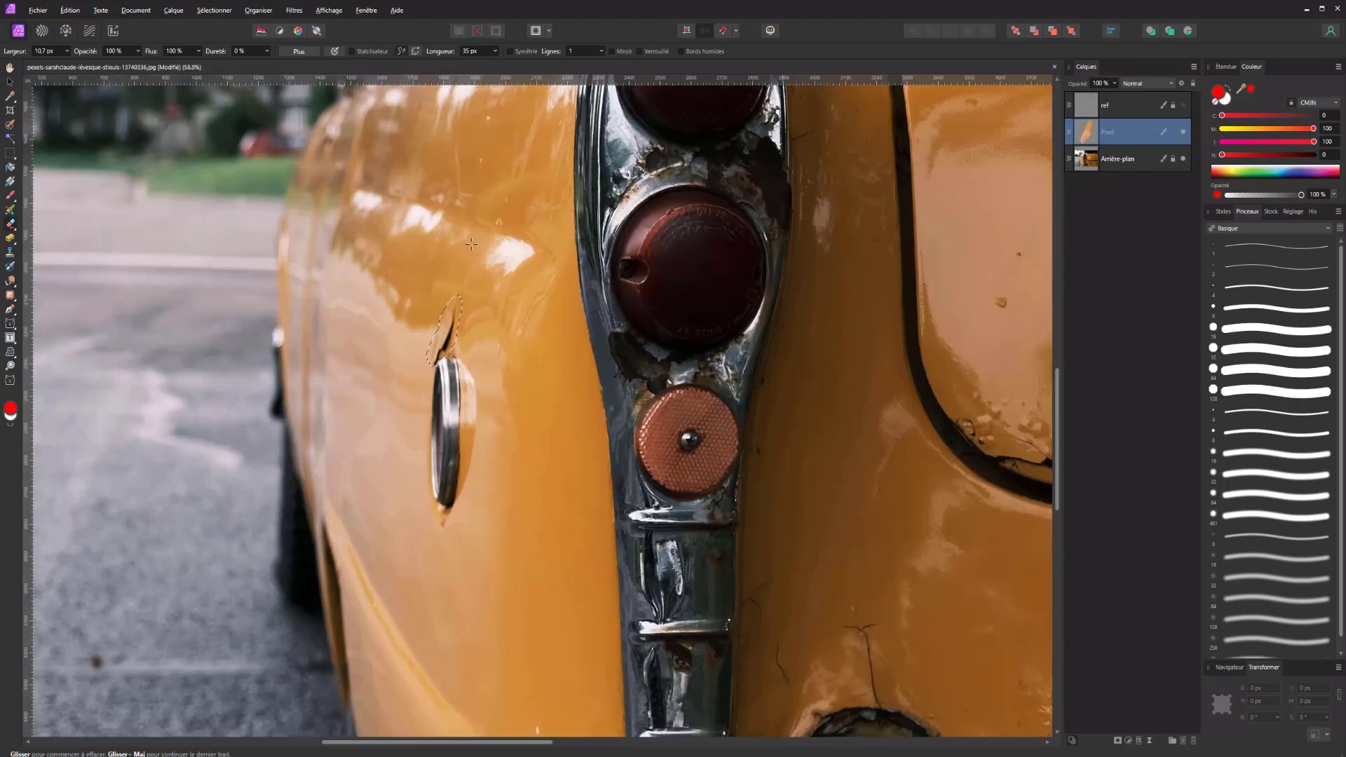
left_click(12, 267)
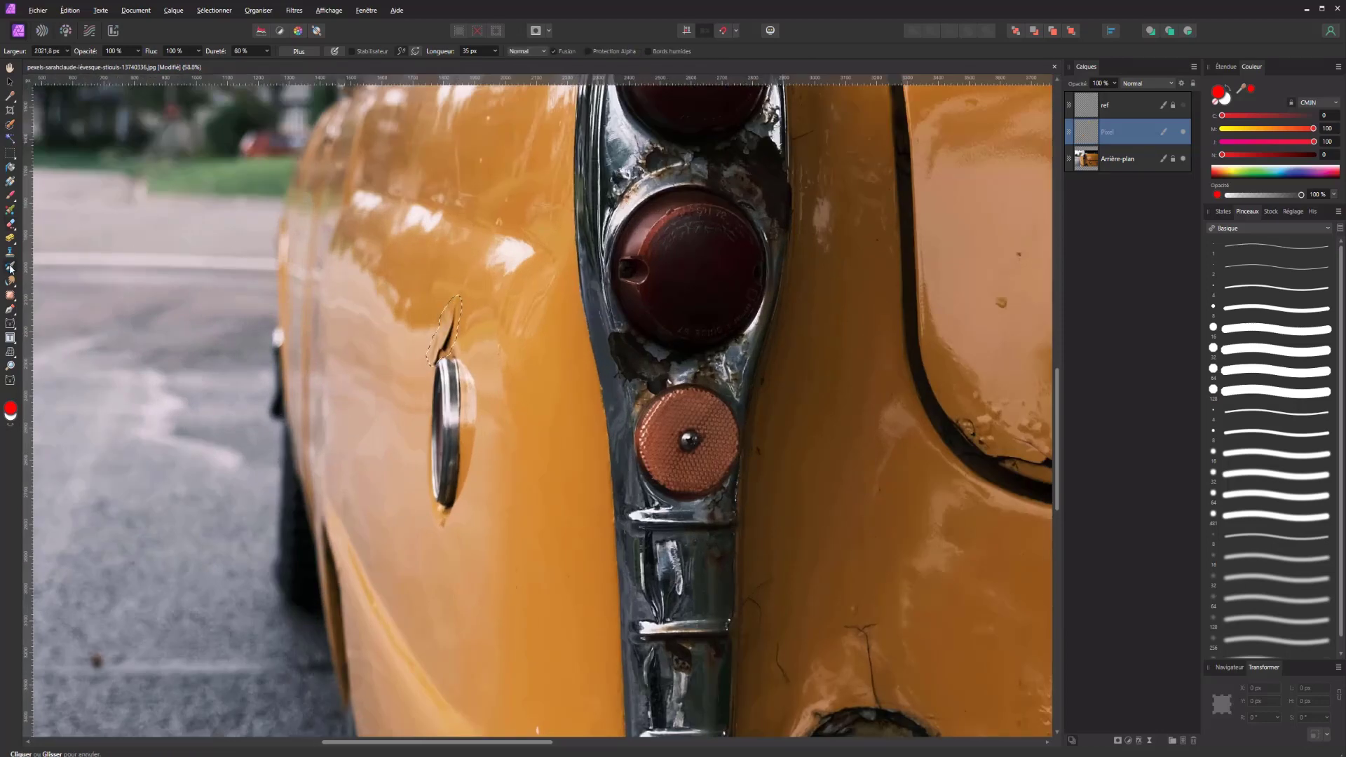
left_click(10, 296)
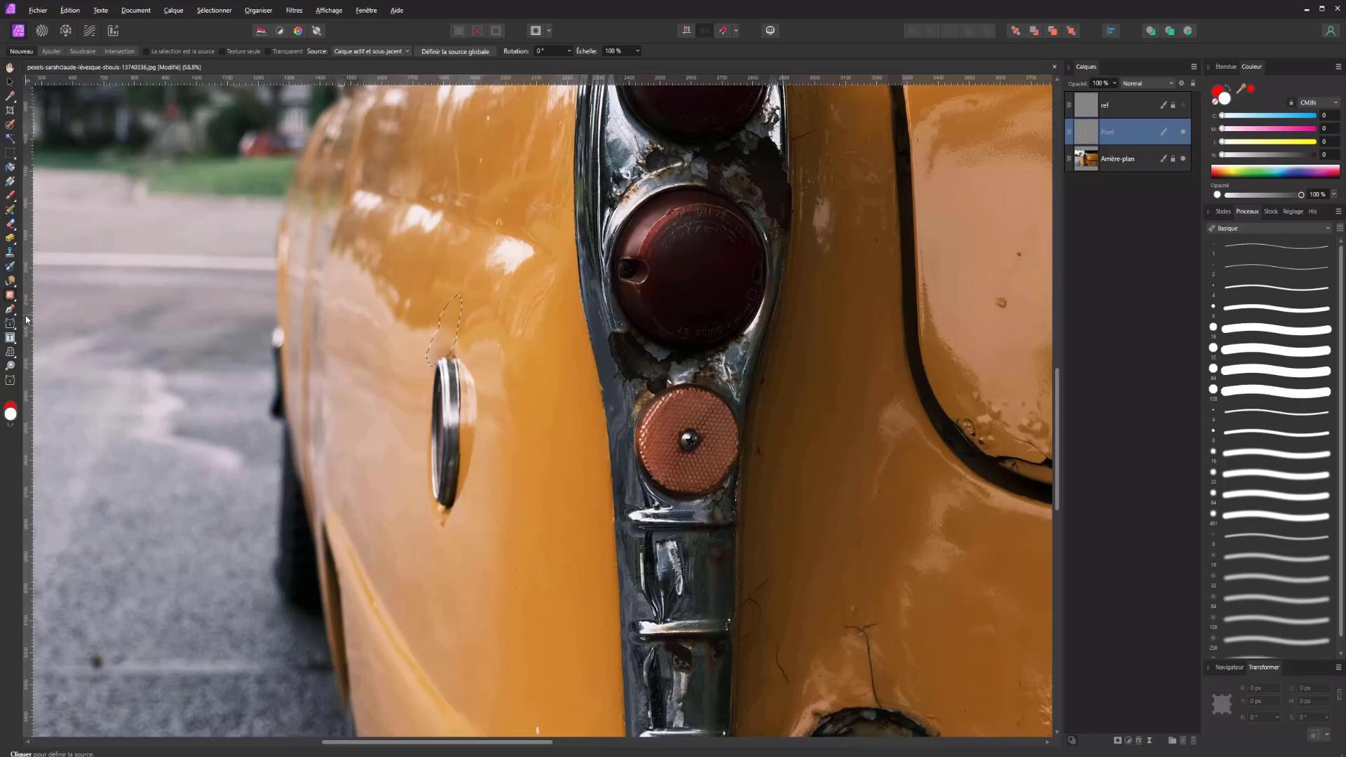
key("ctrl+d")
left_click(10, 296)
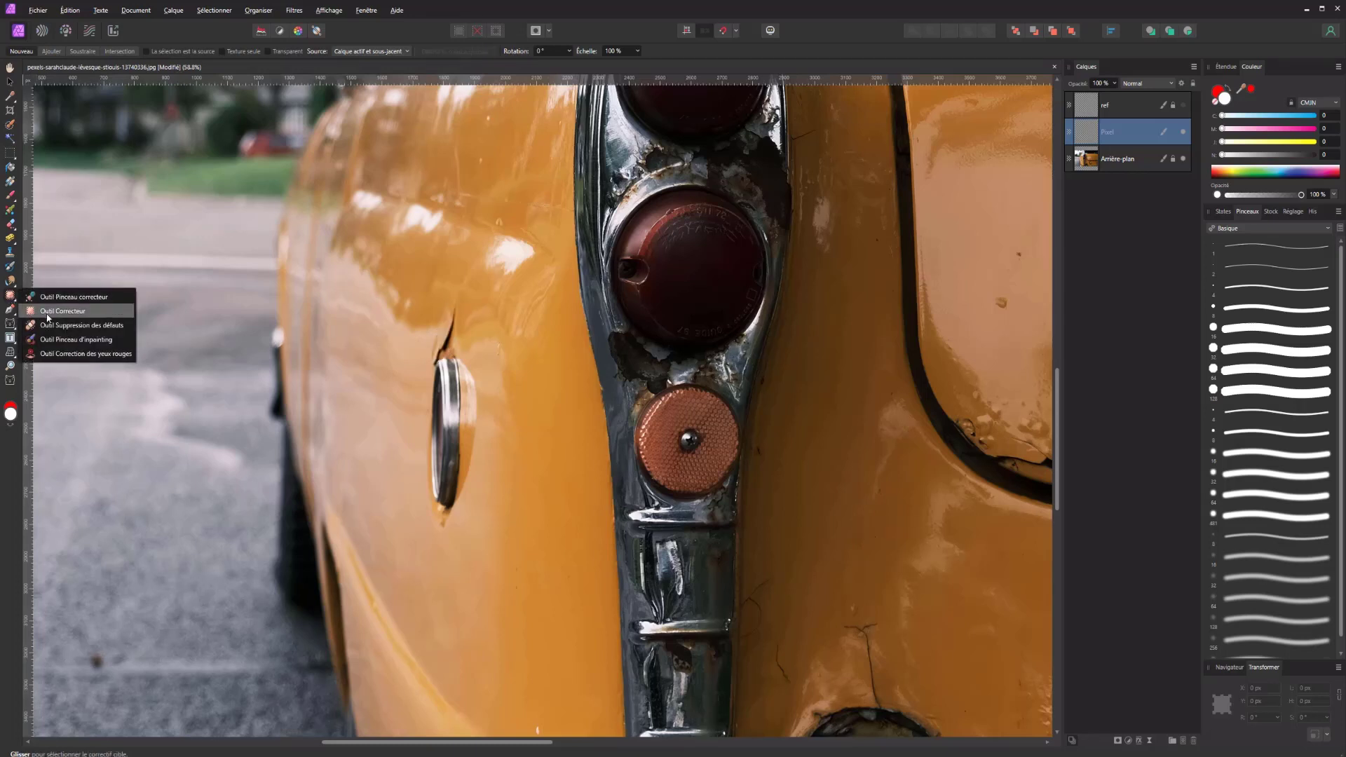
Step: Inpaint the crack above the handle with an 82 px brush sampling Active and Below
left_click(48, 340)
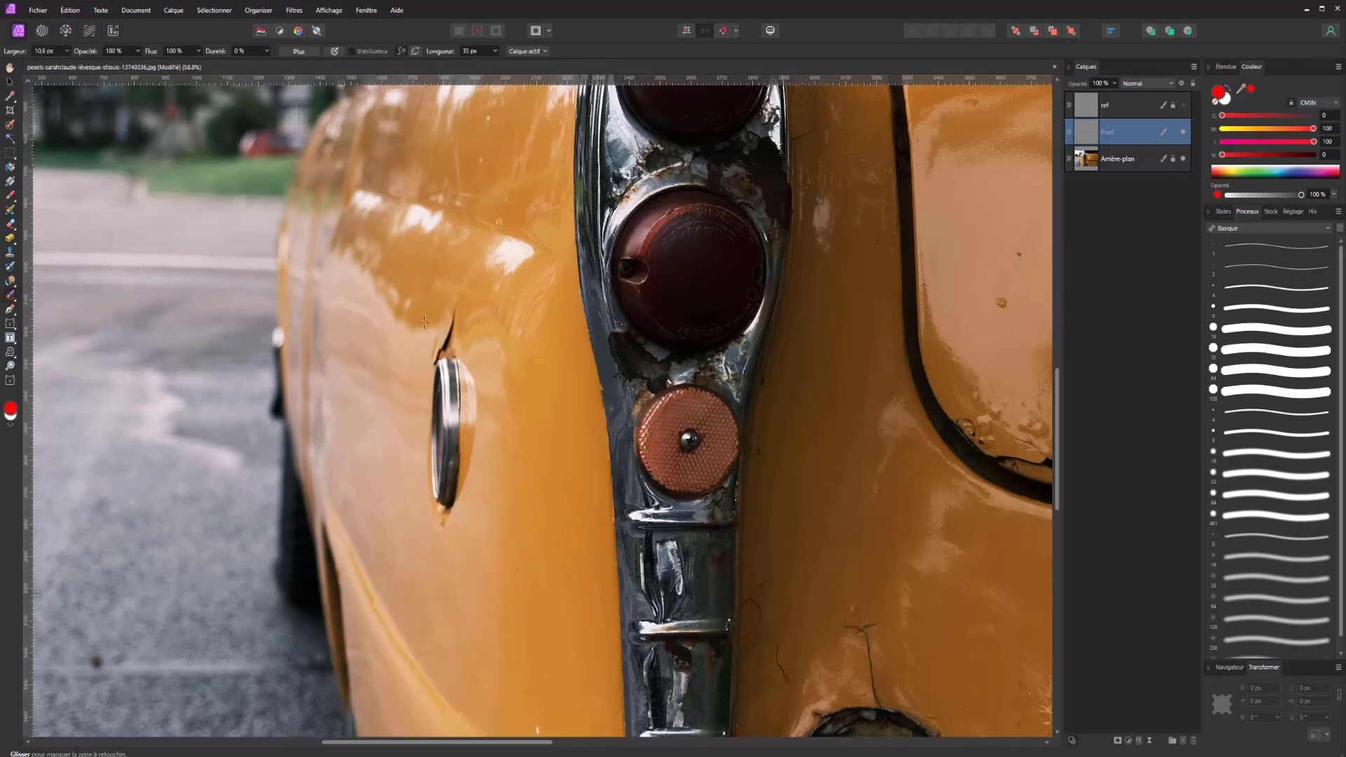
left_click_drag(425, 322, 449, 313)
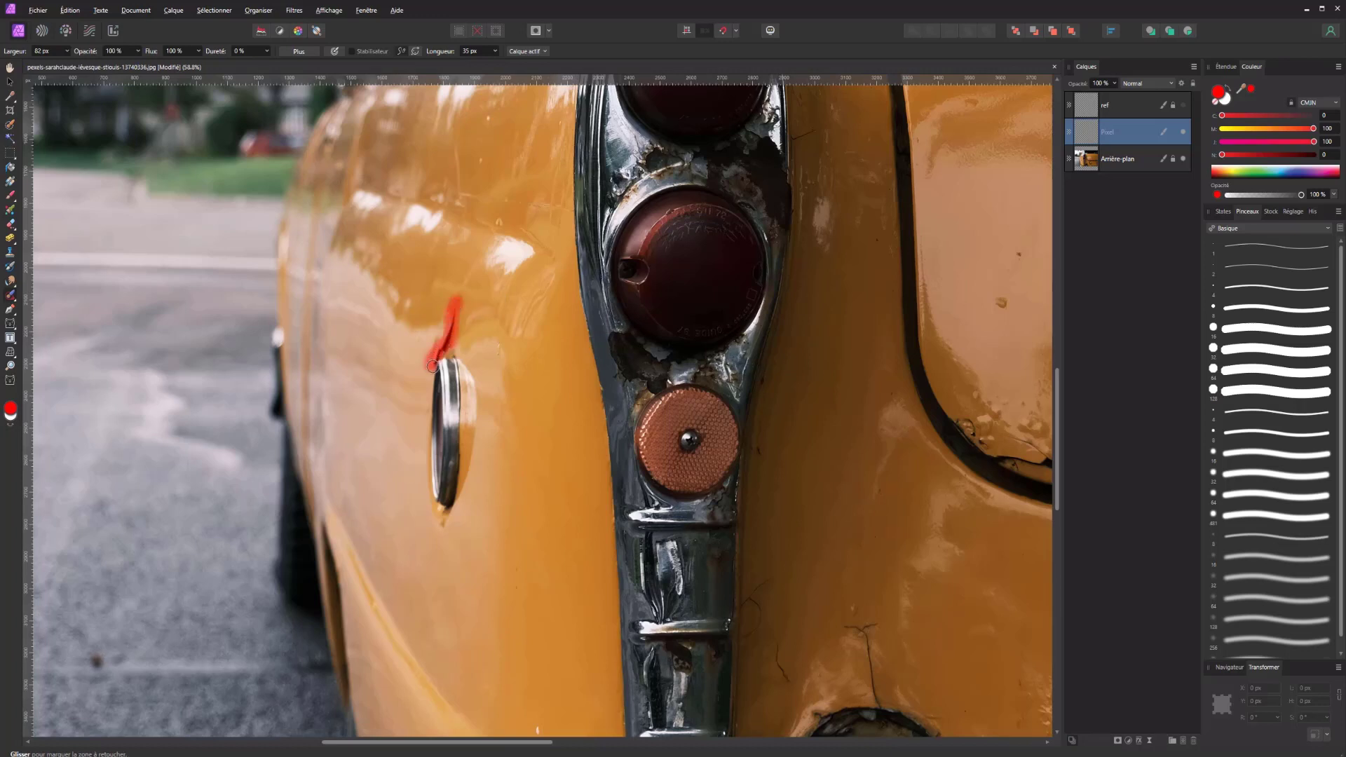
left_click_drag(437, 354, 432, 368)
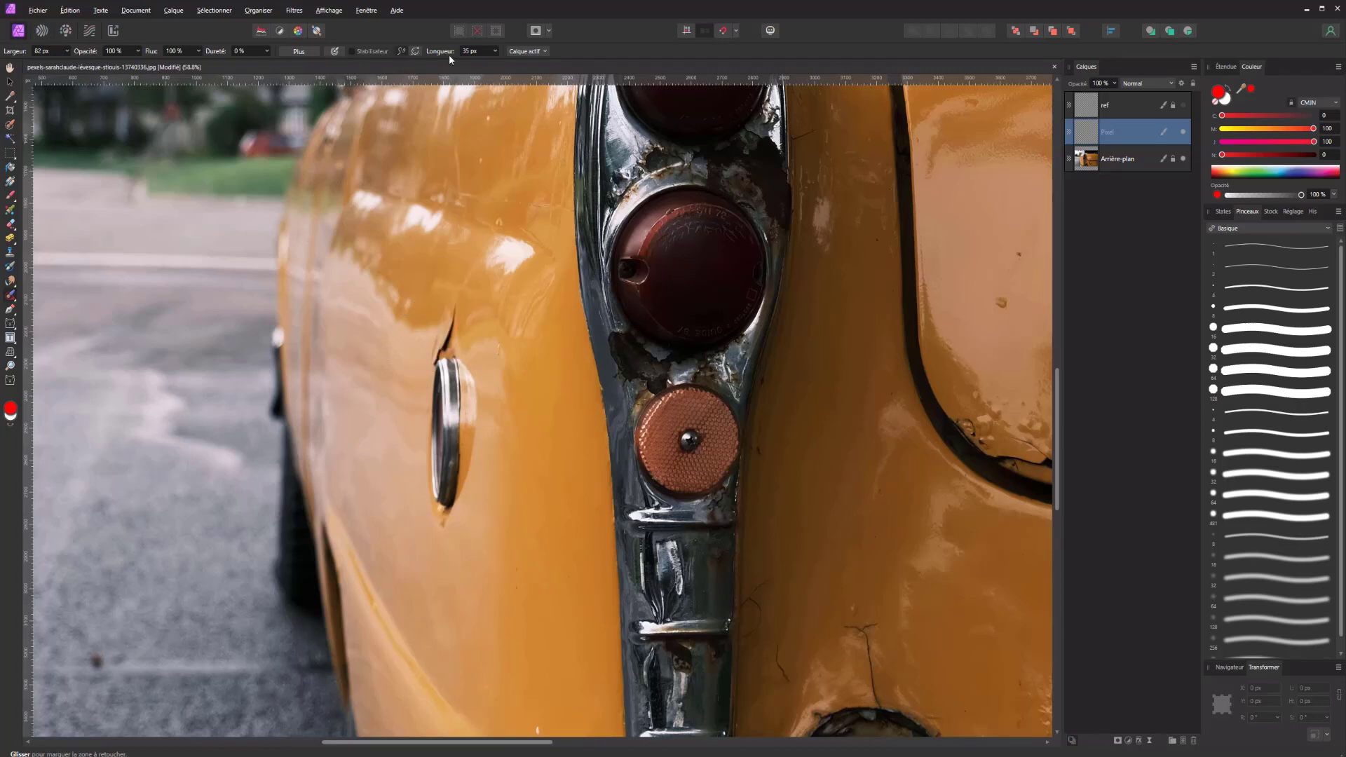
left_click(528, 51)
left_click(536, 78)
left_click_drag(460, 304, 429, 362)
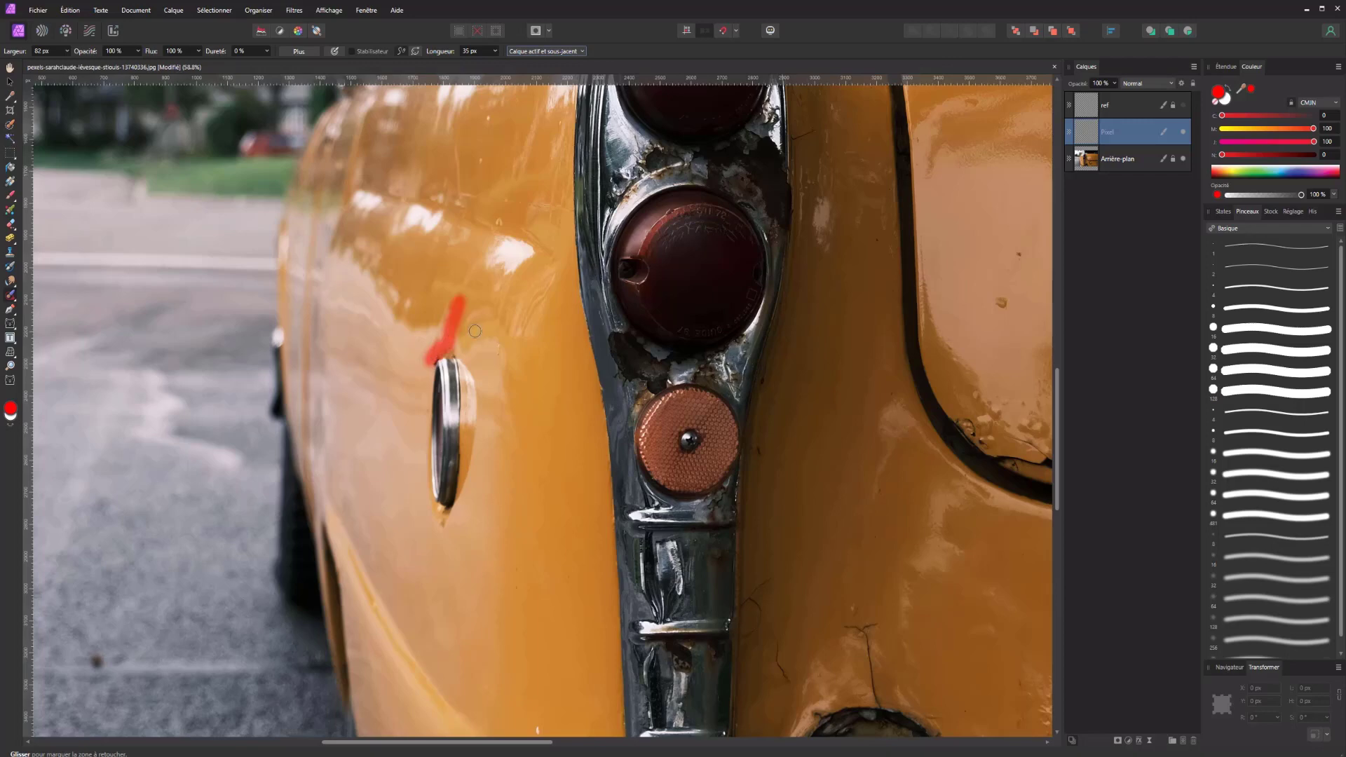
Step: With a few-pixel brush, inpaint the dark spots at the handle's top-left, left edge and top-right
scroll(434, 343, "up", 5)
scroll(419, 381, "up", 1)
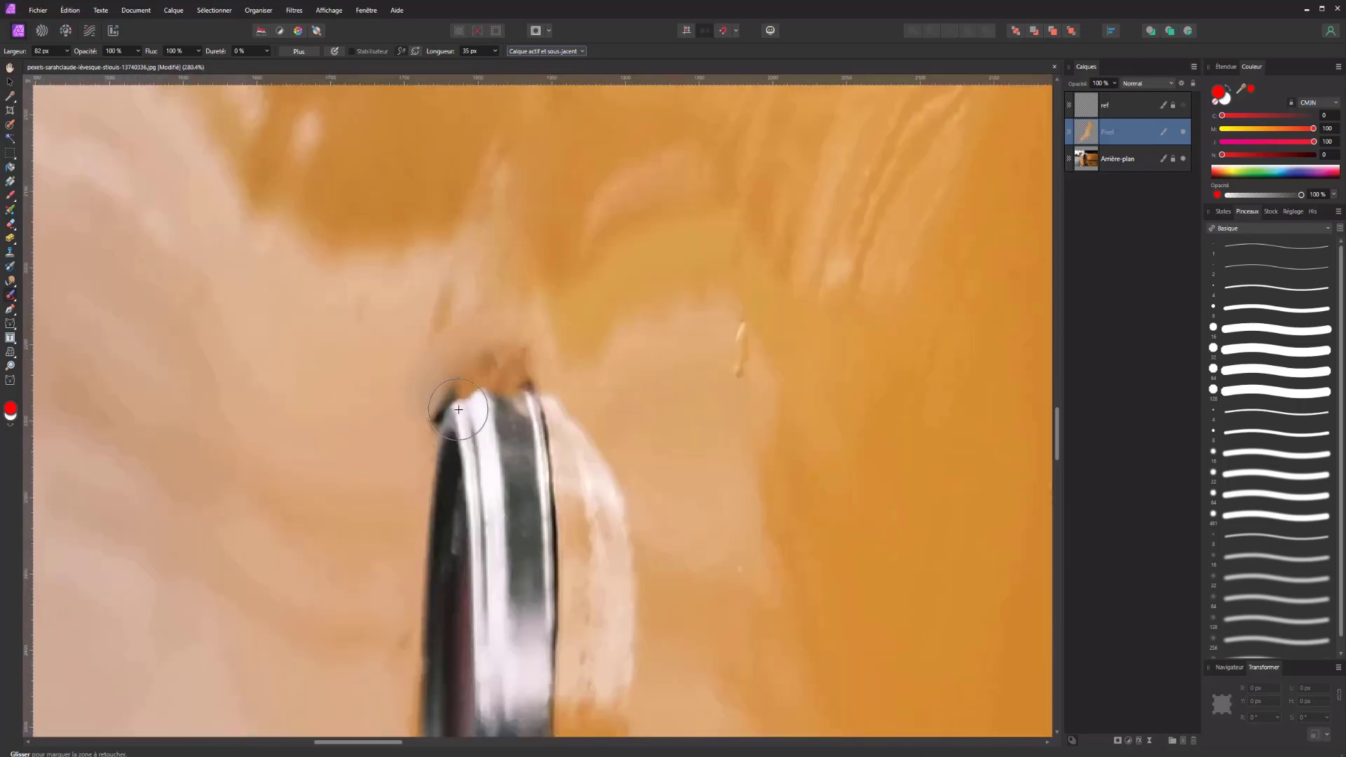
scroll(476, 403, "up", 1)
left_click_drag(491, 389, 365, 394)
mouse_move(476, 403)
left_mouse_down()
mouse_move(487, 403)
mouse_move(468, 398)
mouse_move(451, 438)
mouse_move(459, 381)
left_mouse_up()
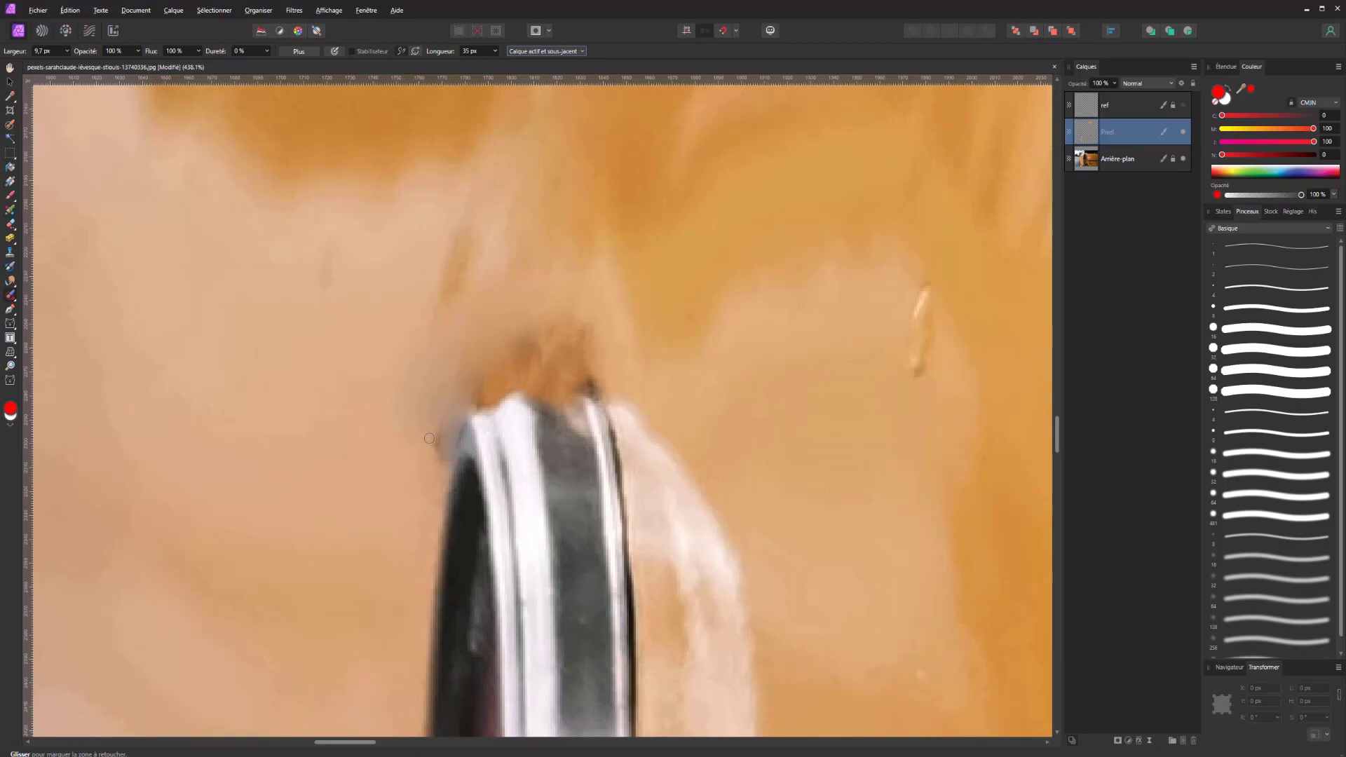
mouse_move(474, 367)
left_mouse_down()
mouse_move(490, 366)
mouse_move(449, 414)
mouse_move(442, 450)
mouse_move(475, 398)
mouse_move(436, 480)
left_mouse_up()
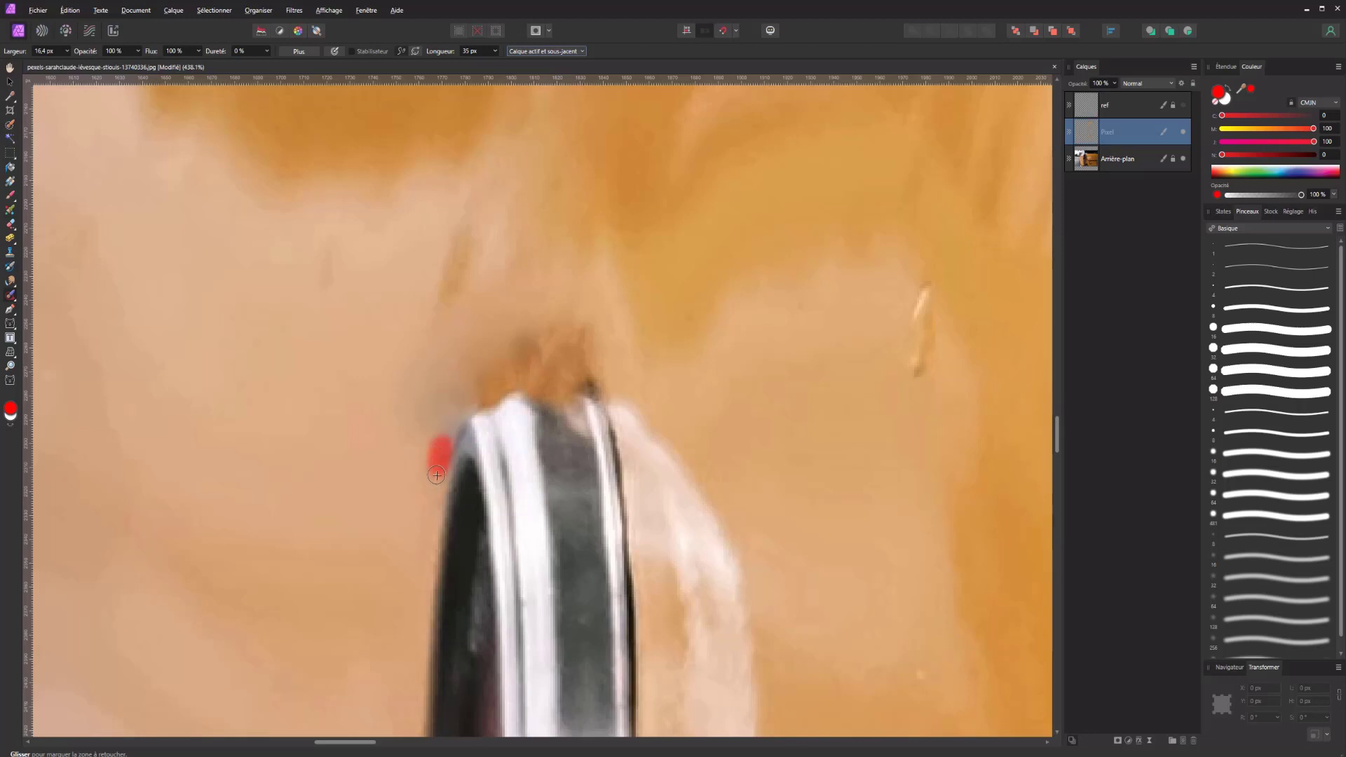
left_click_drag(595, 390, 604, 399)
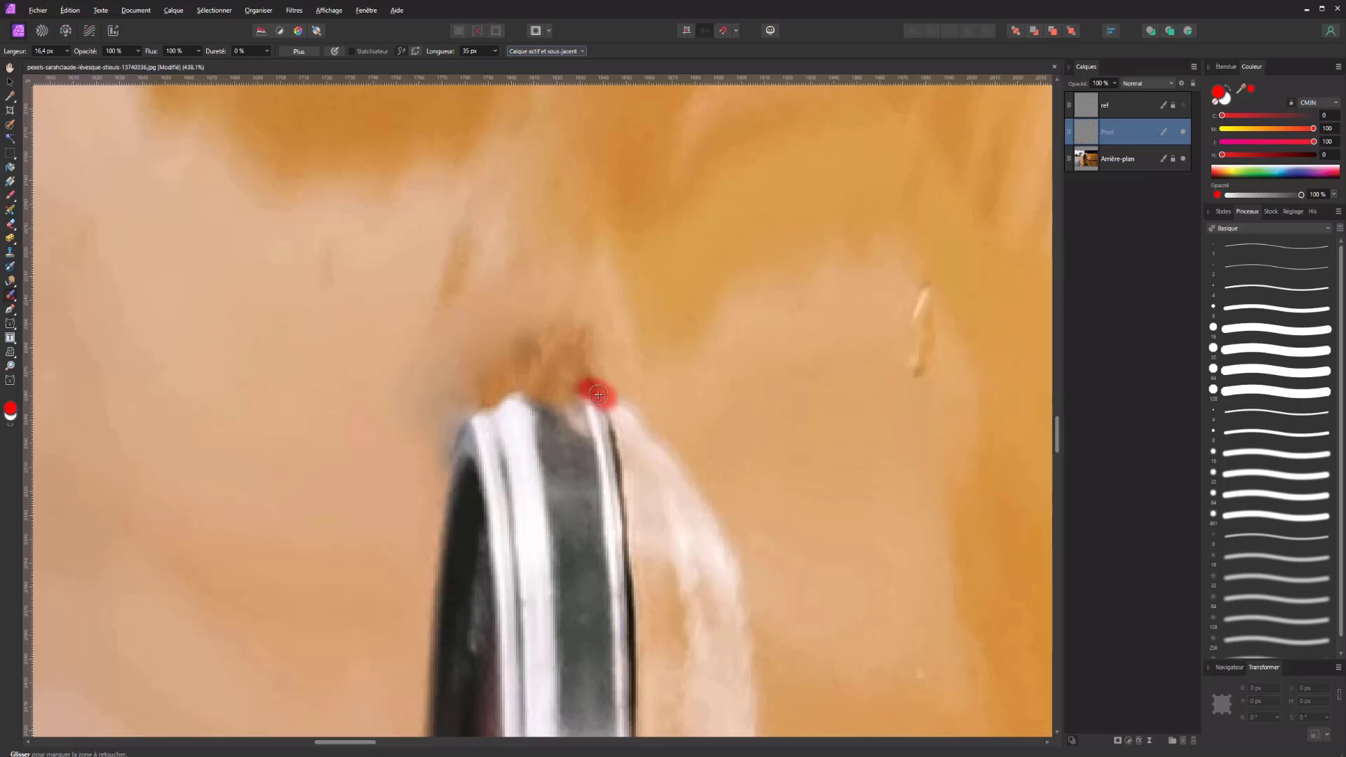
scroll(640, 393, "down", 10)
scroll(640, 394, "down", 2)
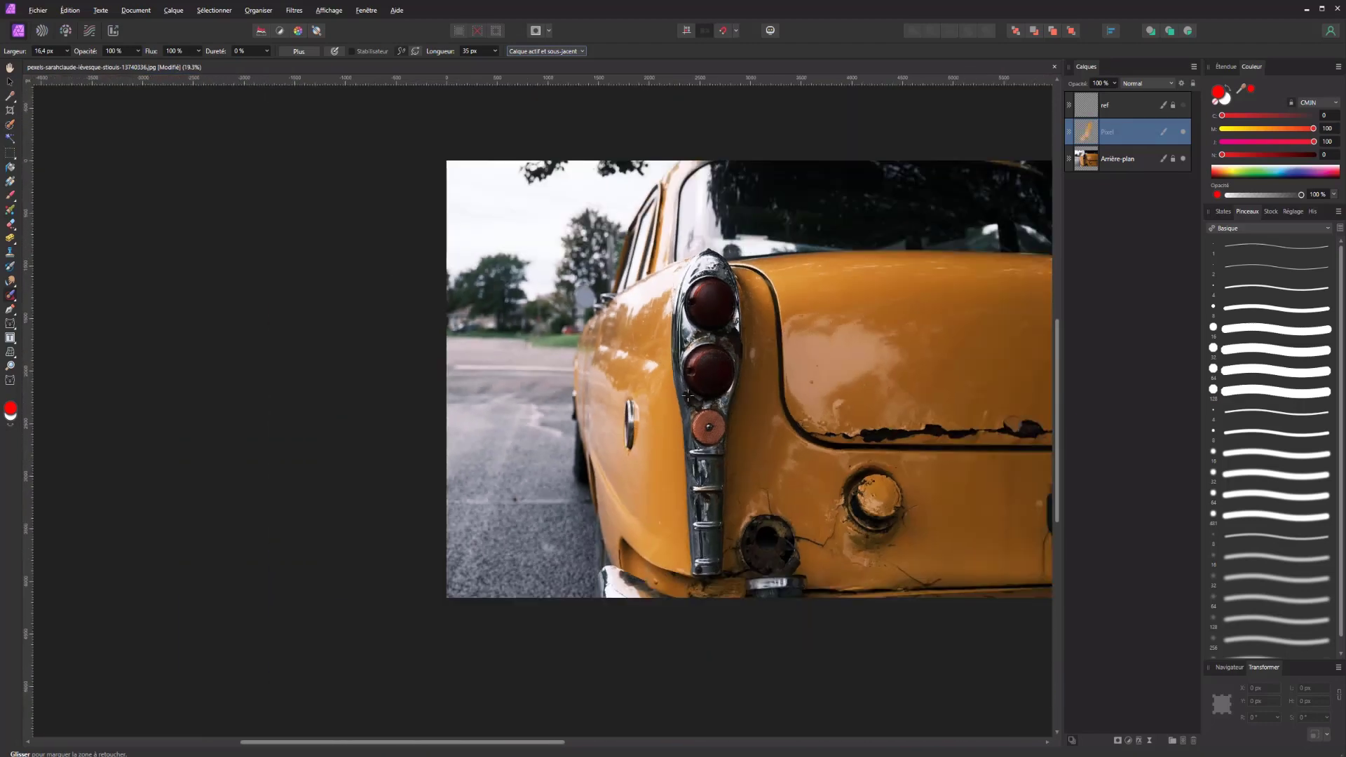
scroll(638, 434, "up", 4)
scroll(644, 445, "up", 3)
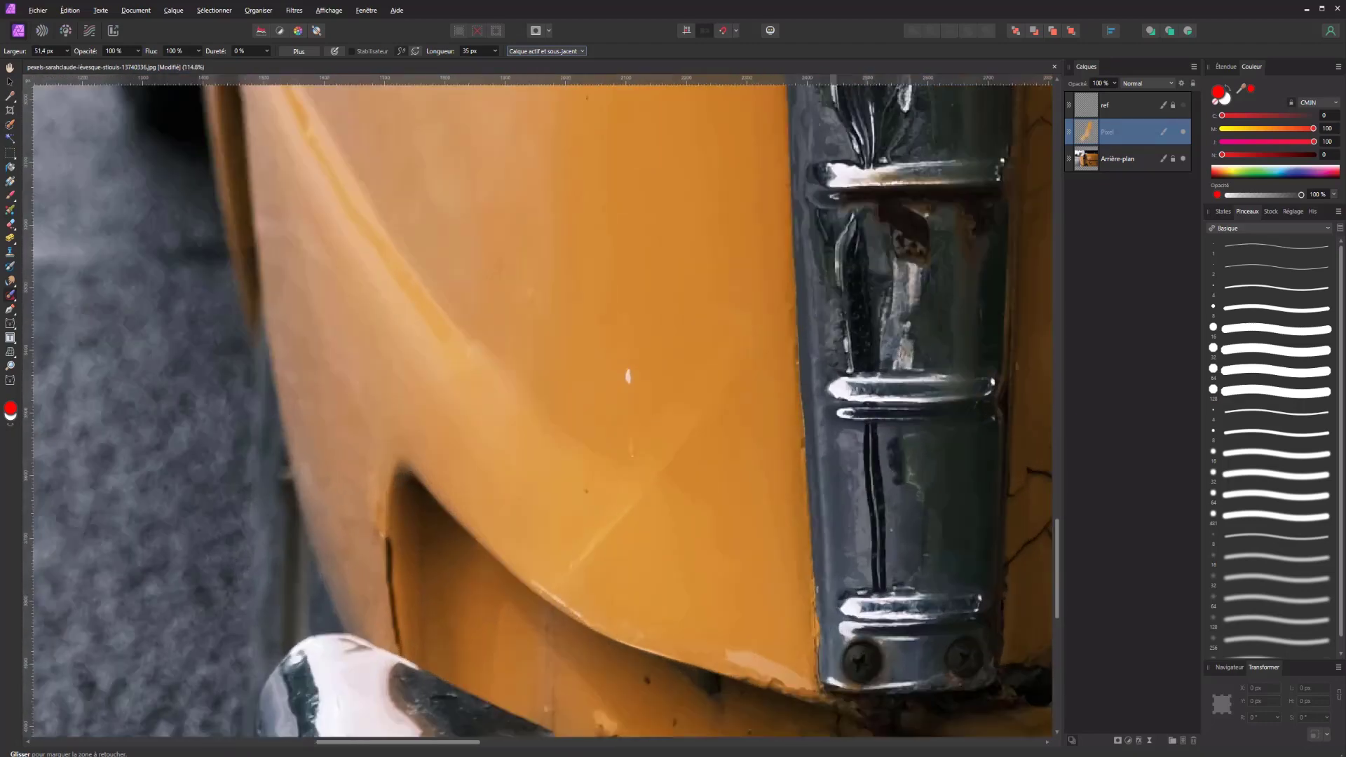
Step: Inpaint the white speck, light scratches, dots and streak on the lower body, plus the mark by the handle
left_click_drag(628, 371, 629, 382)
left_click_drag(631, 436, 633, 473)
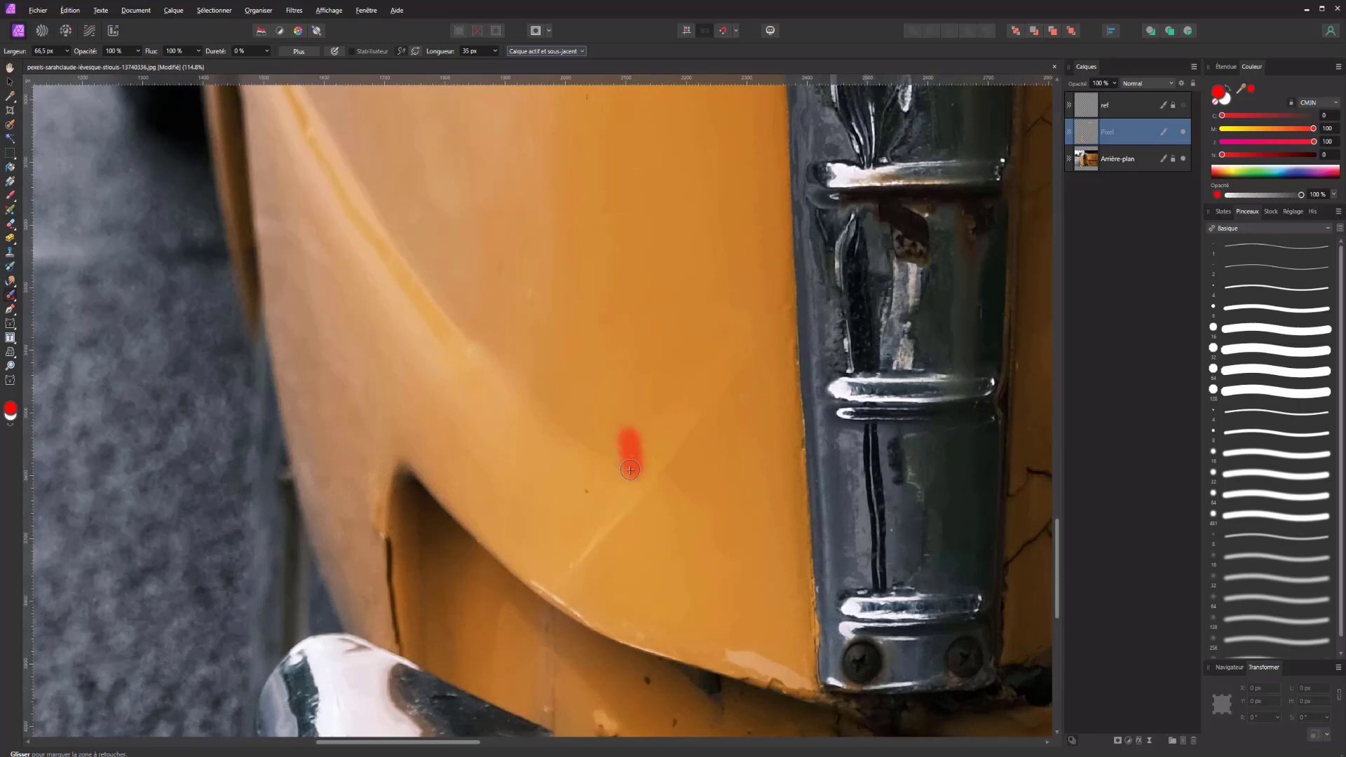
left_click(524, 293)
left_click(582, 493)
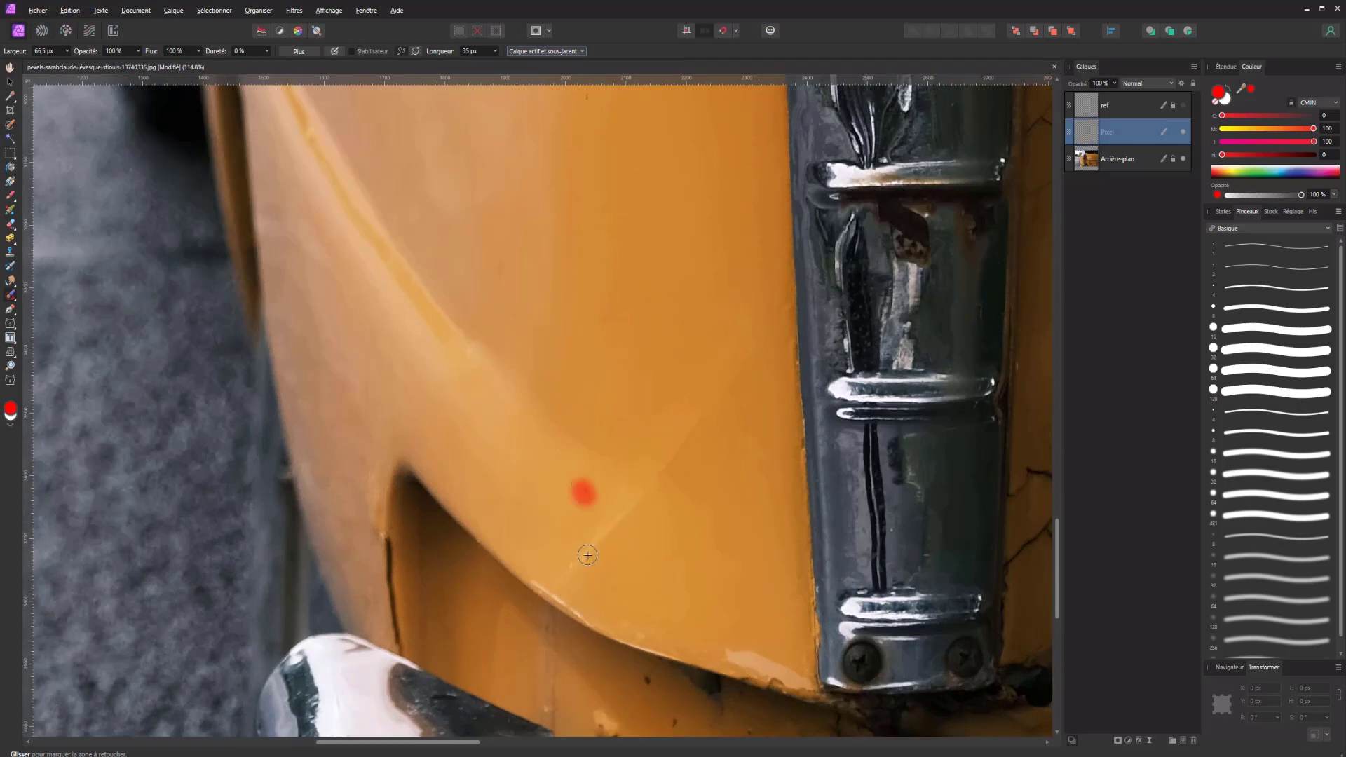
left_click_drag(564, 380, 632, 372)
left_click_drag(454, 520, 470, 643)
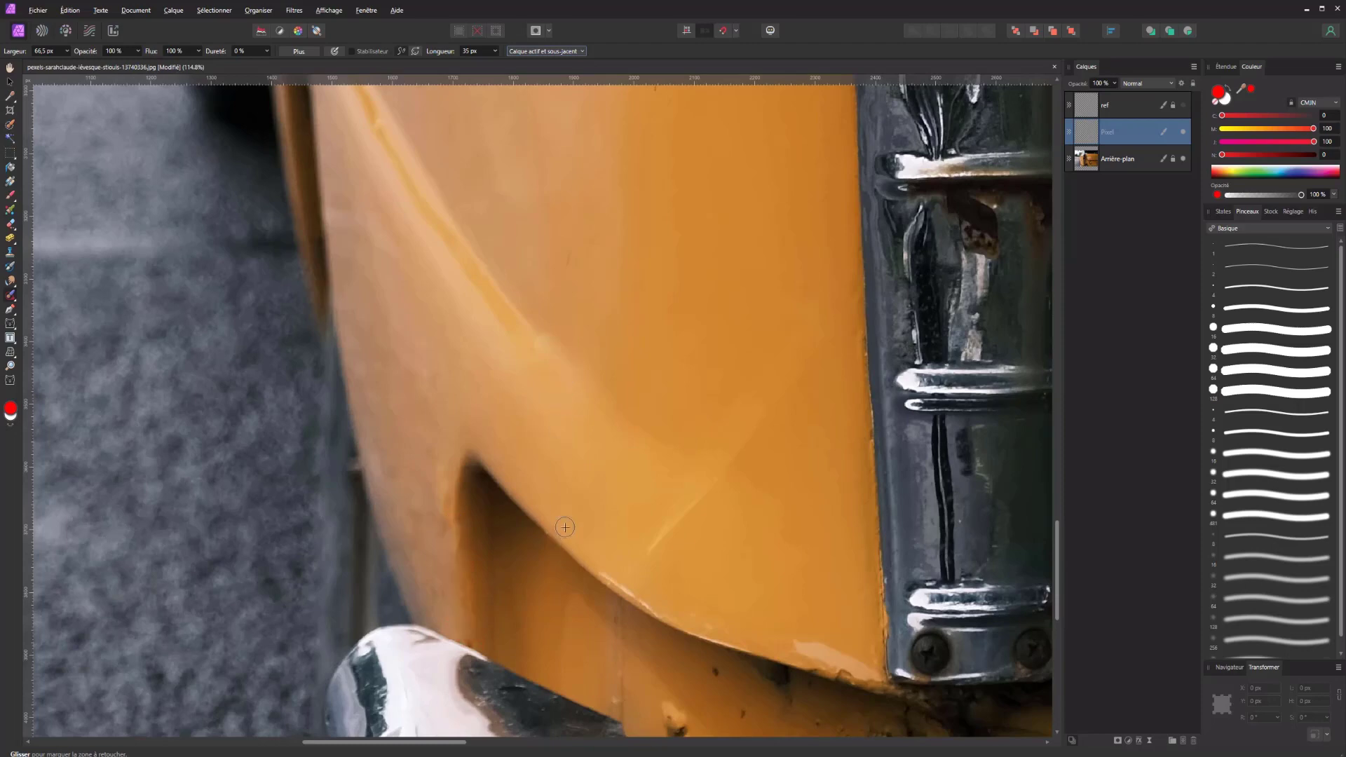
scroll(580, 369, "up", 10)
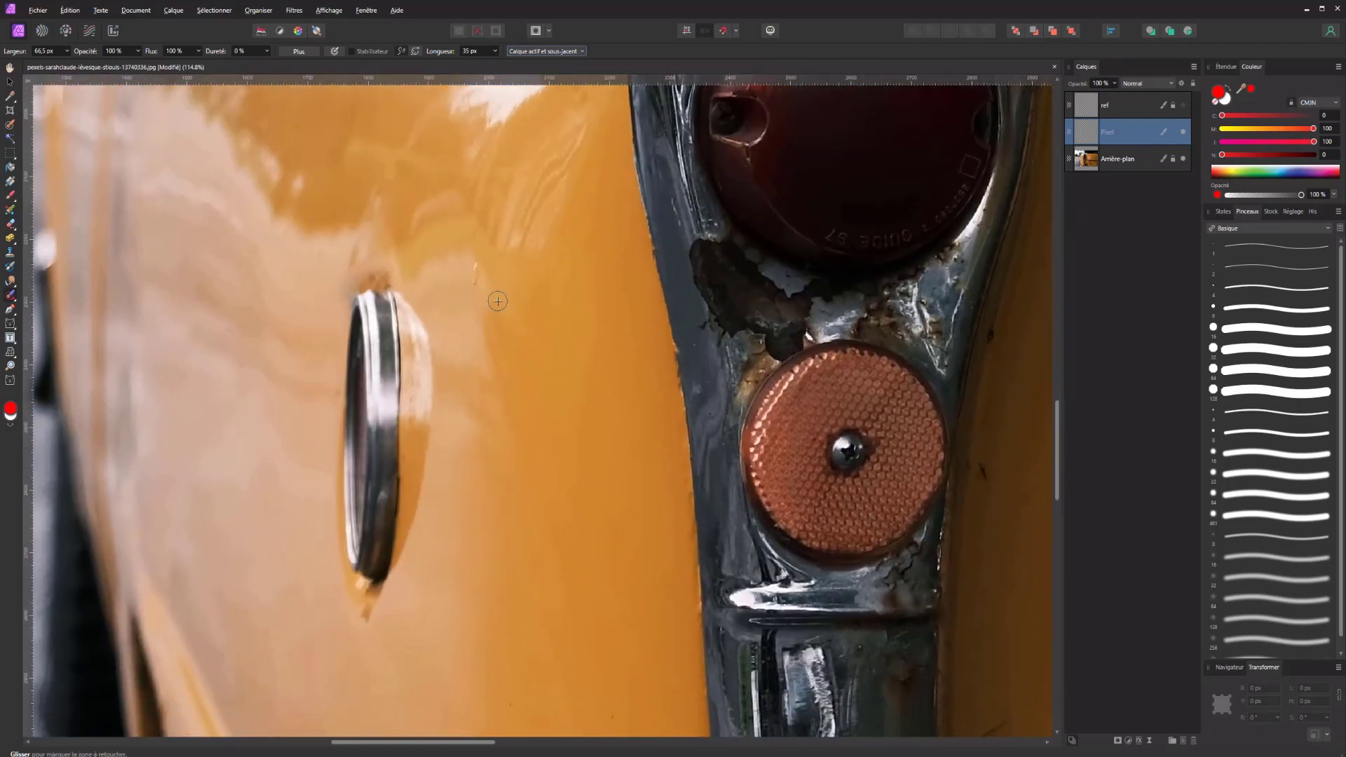
left_click_drag(474, 261, 475, 274)
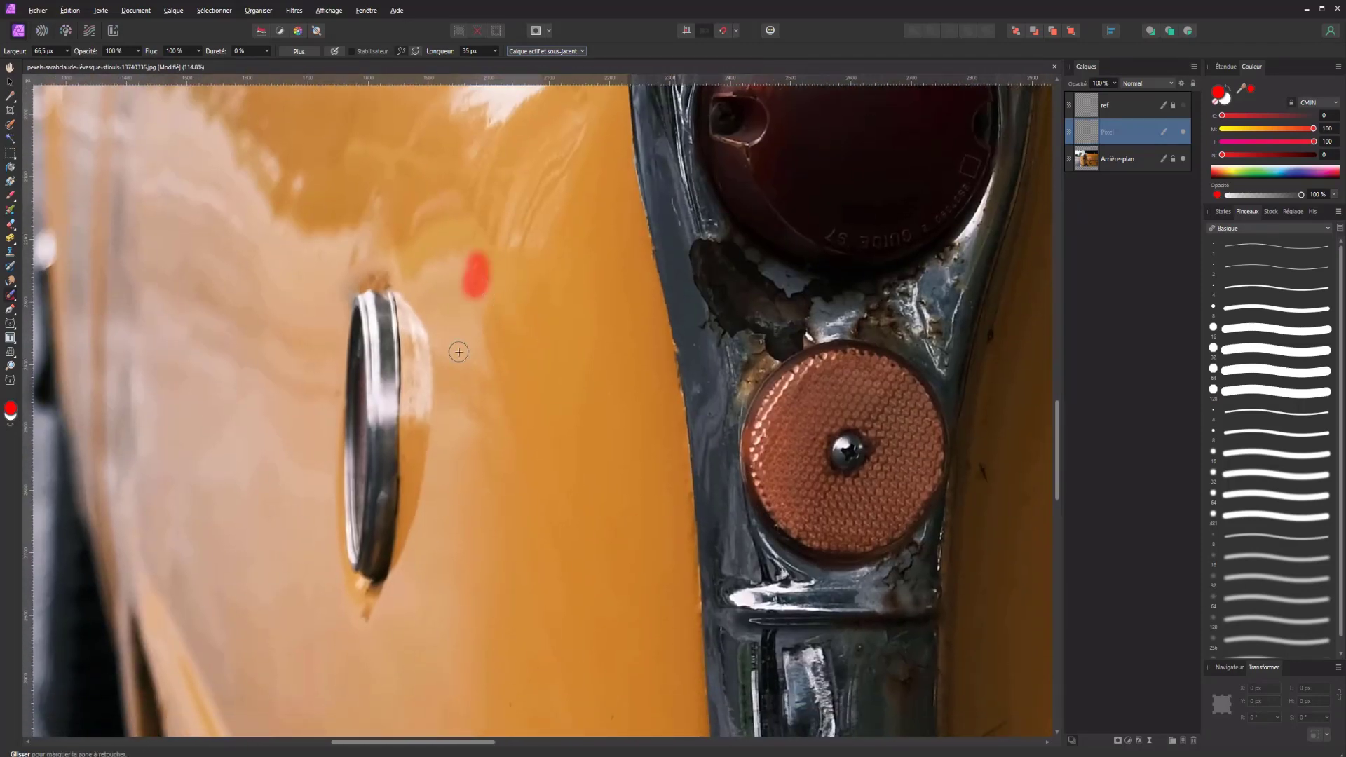
scroll(459, 352, "down", 5)
scroll(459, 352, "down", 2)
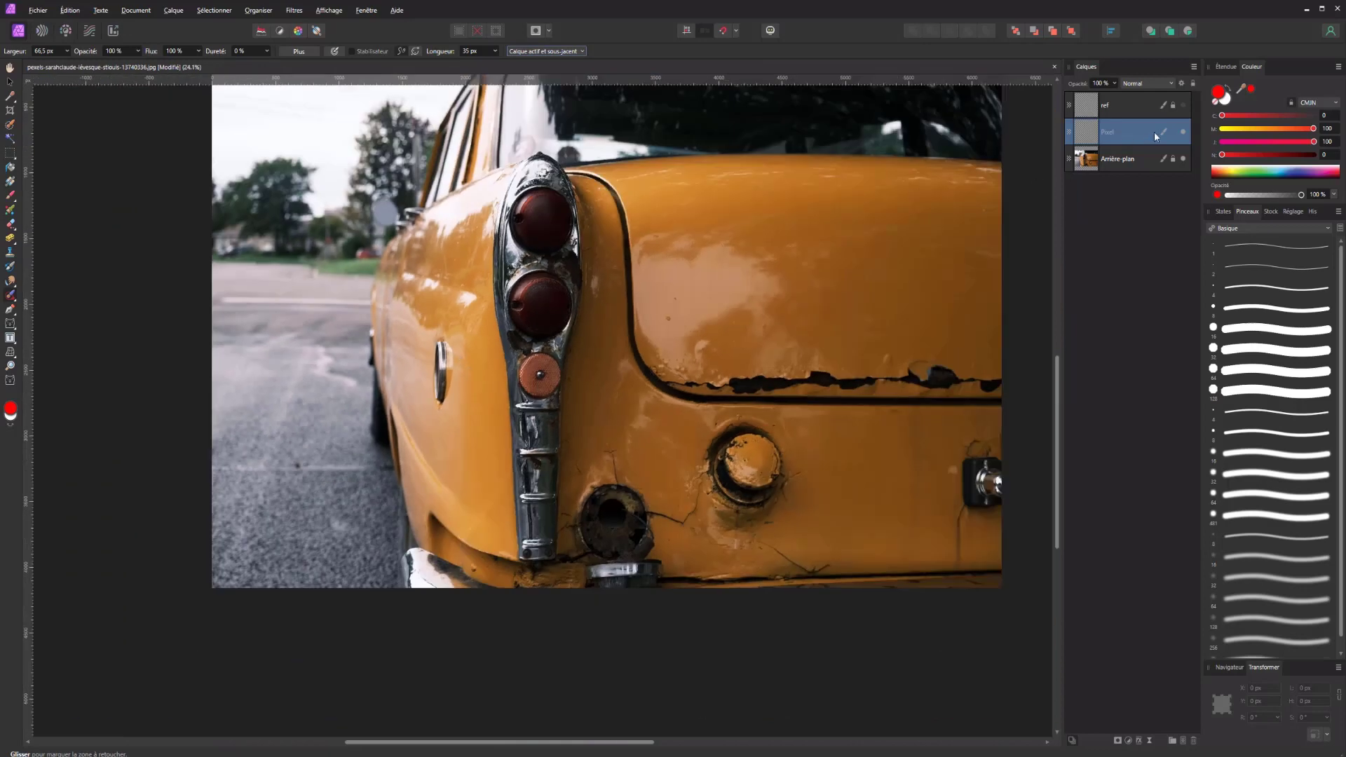
Step: Toggle the retouch layer's visibility to compare before and after
left_click(1185, 134)
left_click(1183, 135)
left_click(1183, 134)
left_click(1181, 139)
Step: With the Inpainting Brush at about 96 px, inpaint the cracks above the round hole
scroll(609, 466, "up", 4)
scroll(610, 466, "up", 3)
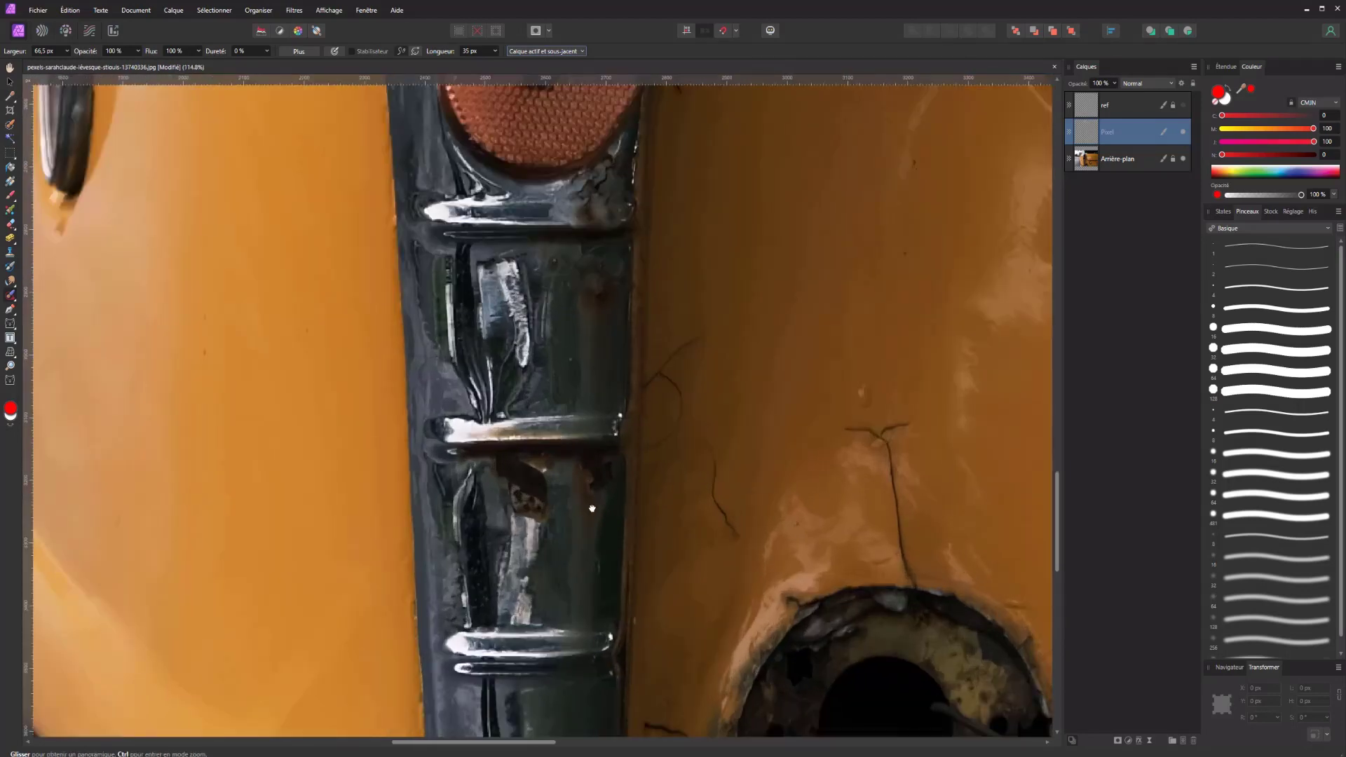
mouse_move(672, 508)
left_mouse_down()
mouse_move(378, 508)
mouse_move(240, 406)
left_mouse_up()
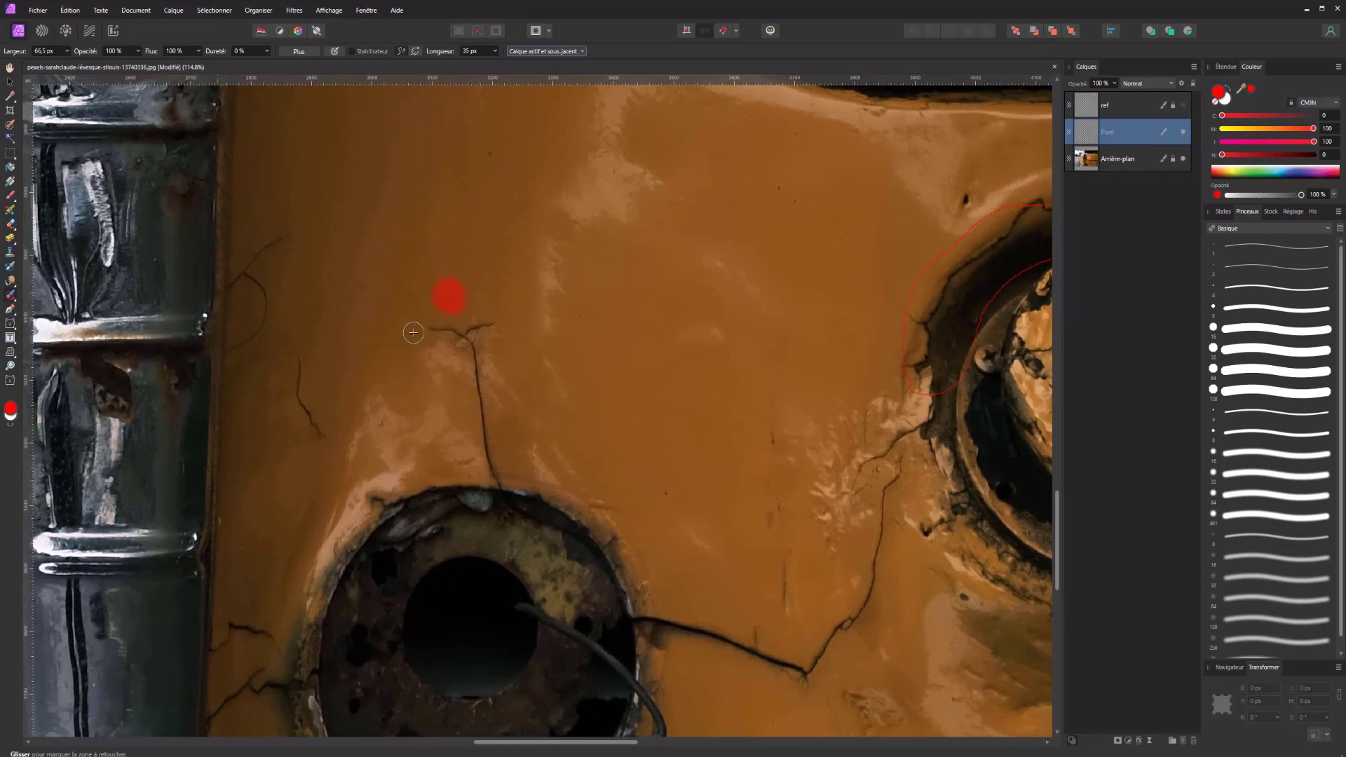
mouse_move(435, 329)
left_mouse_down()
mouse_move(423, 330)
mouse_move(501, 479)
left_mouse_up()
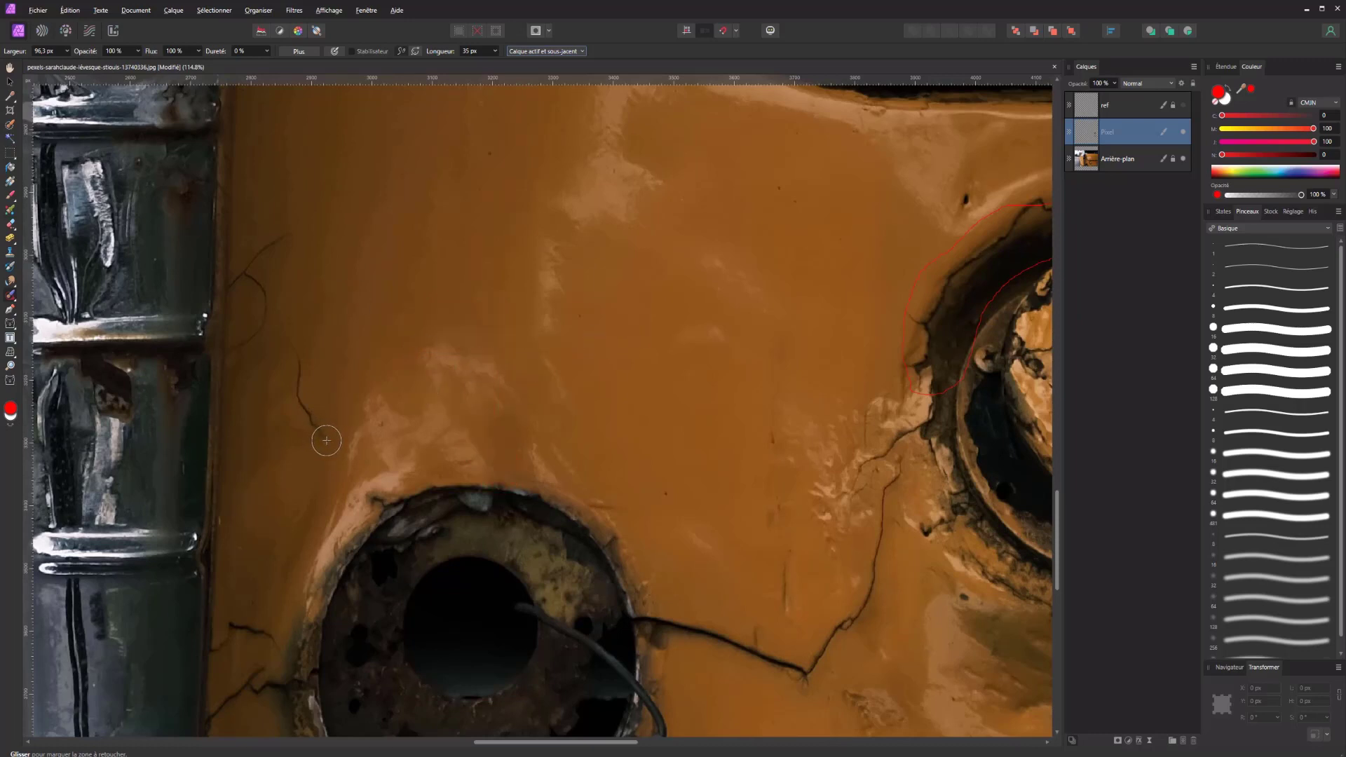
left_click_drag(324, 445, 294, 336)
mouse_move(301, 225)
left_mouse_down()
mouse_move(247, 277)
mouse_move(237, 352)
left_mouse_up()
Step: Inpaint the crack left of the filler hole, then zoom out to check
scroll(333, 252, "down", 5)
scroll(334, 253, "left", 1)
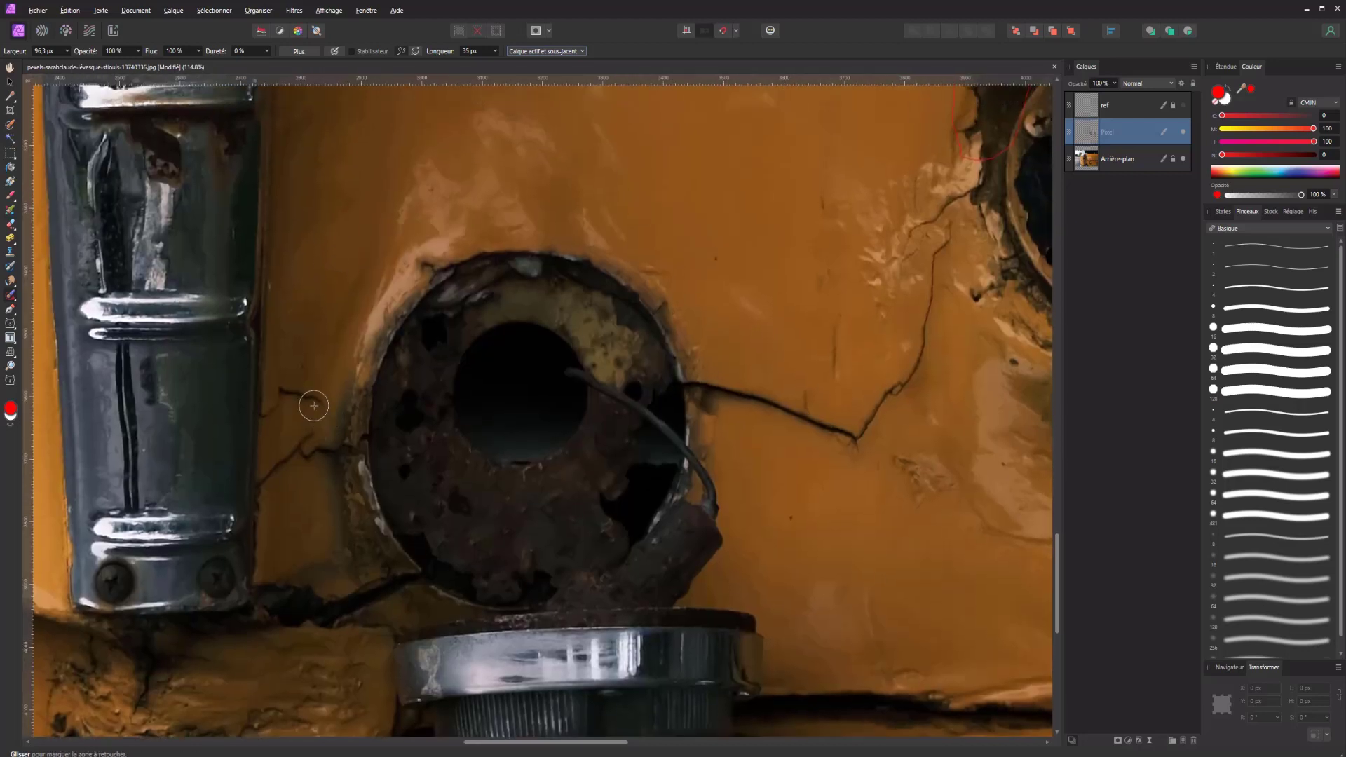
left_click_drag(330, 414, 274, 414)
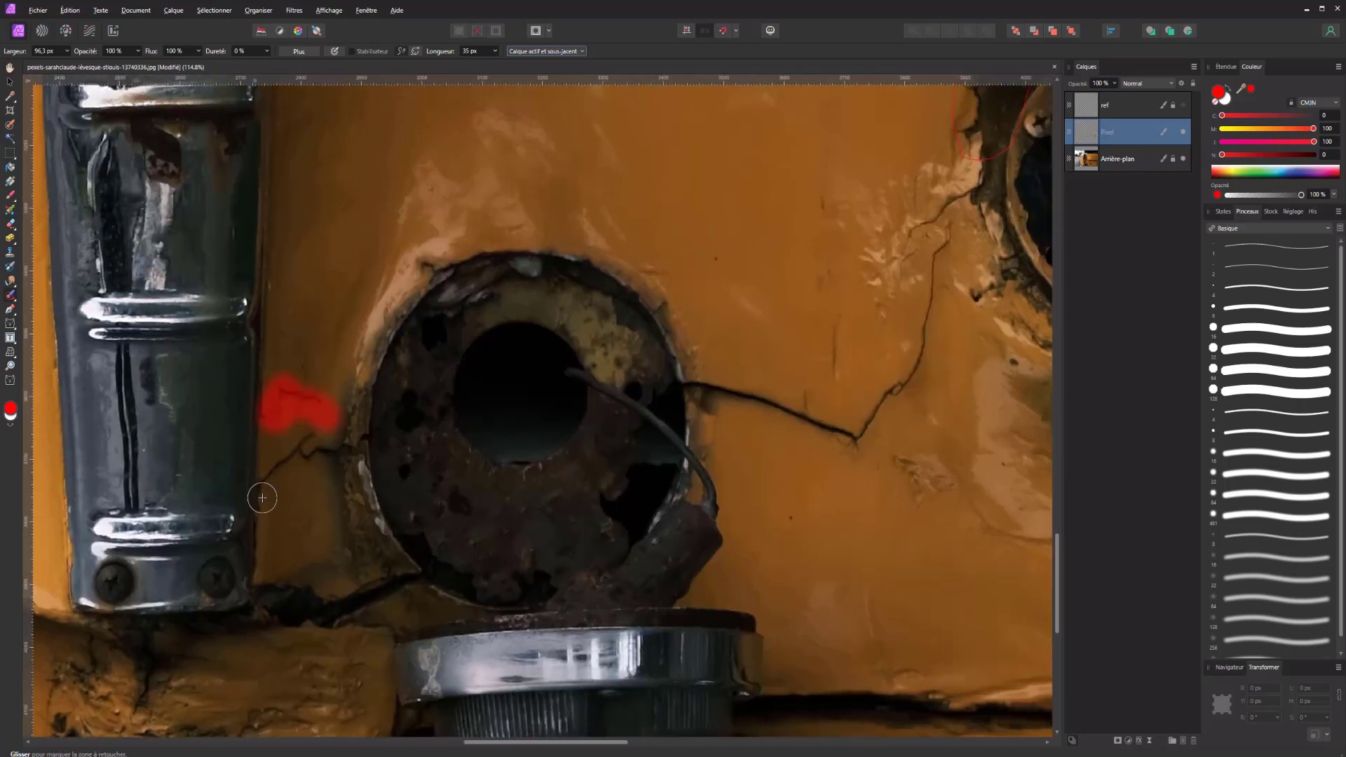
mouse_move(265, 489)
left_mouse_down()
mouse_move(314, 441)
mouse_move(366, 431)
left_mouse_up()
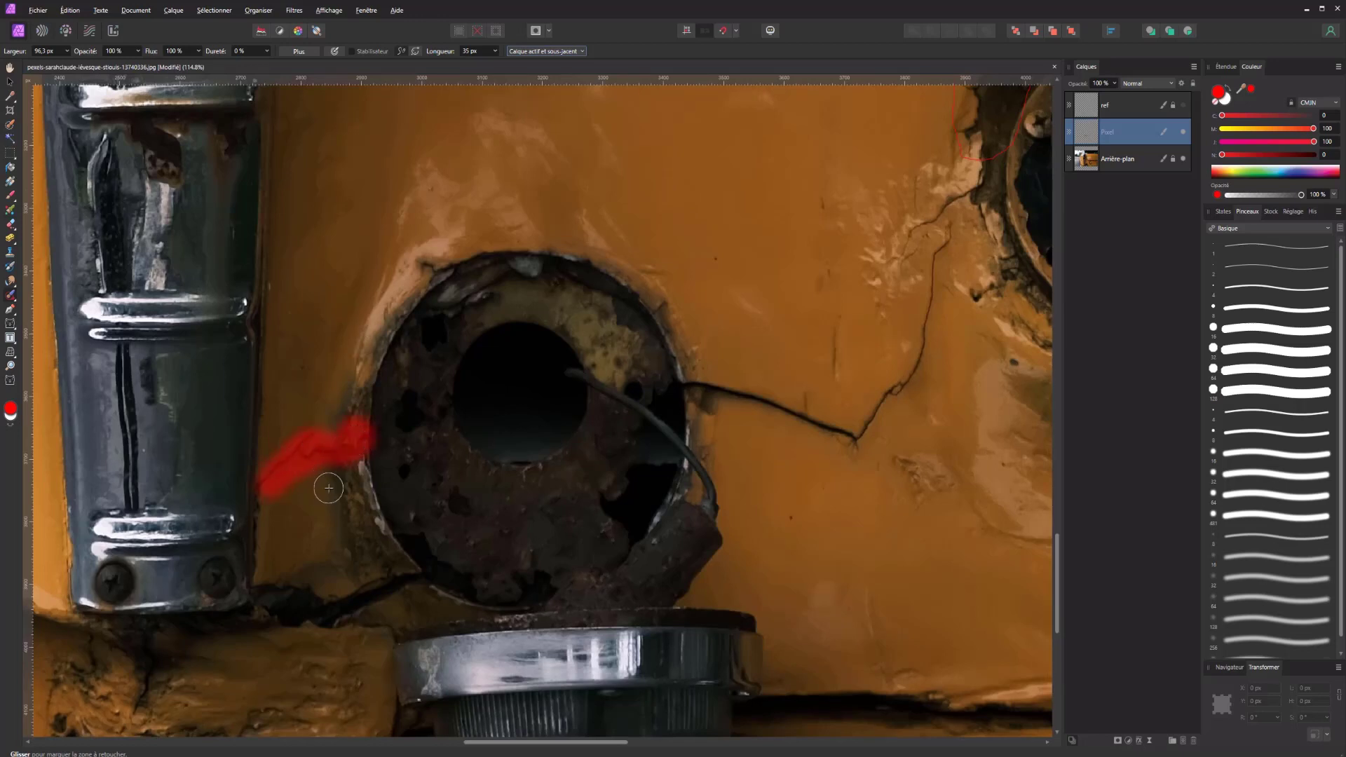
scroll(277, 486, "down", 5)
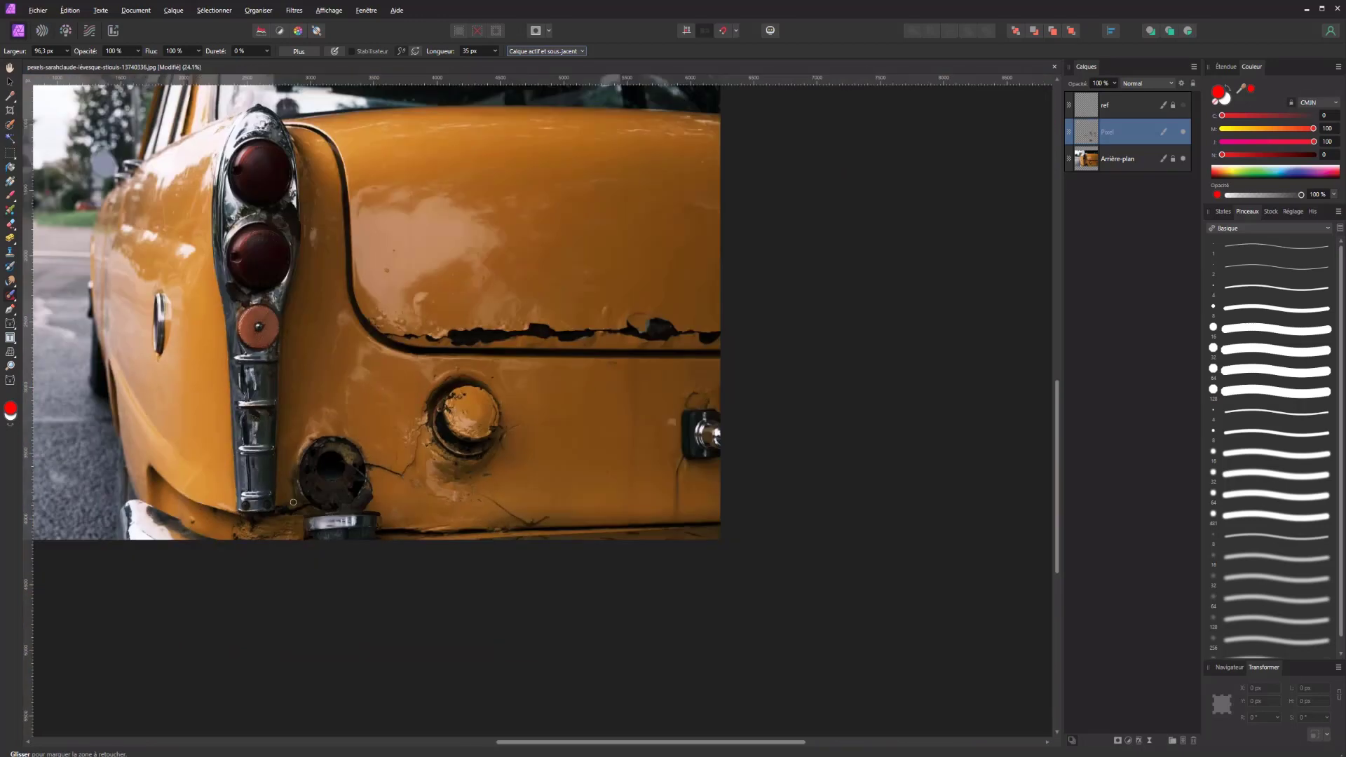
scroll(277, 485, "up", 3)
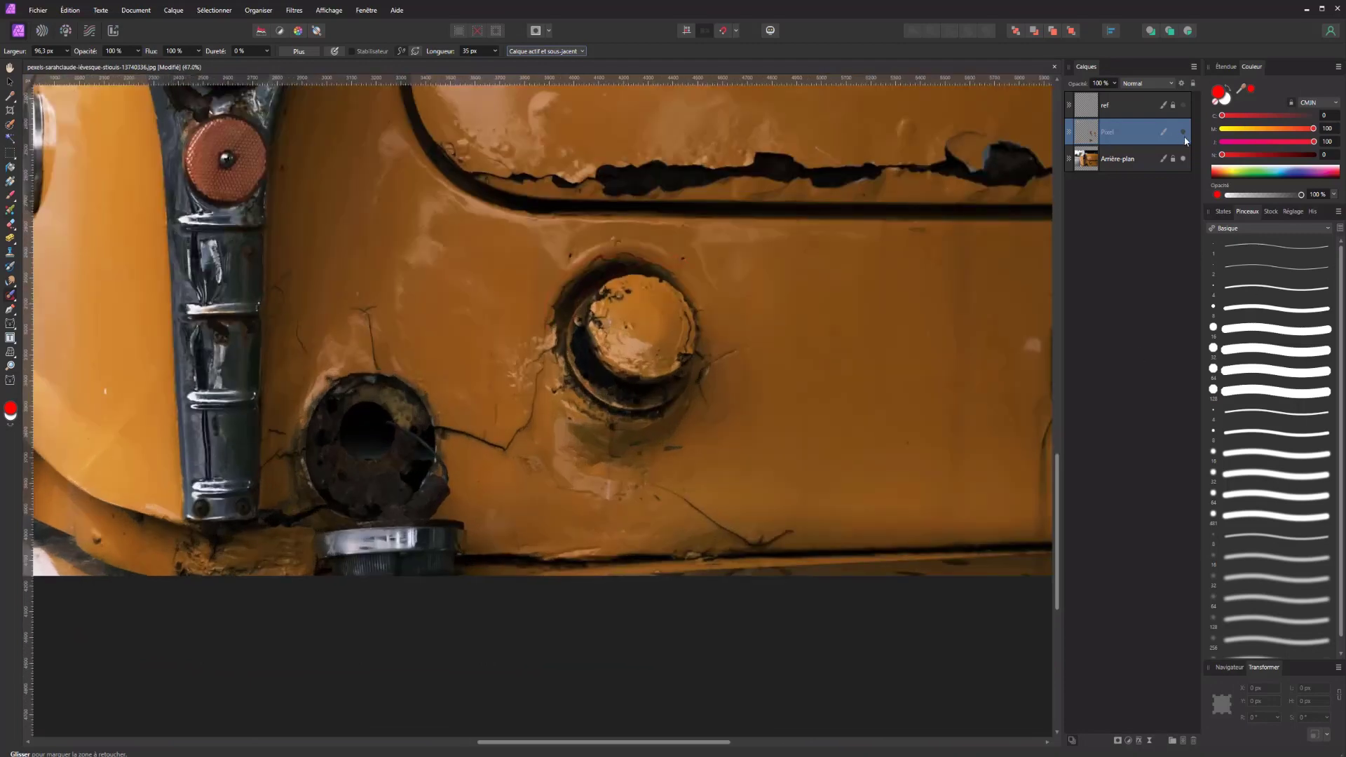
Step: Zoom in below the round knob and inpaint a small spot there
scroll(437, 427, "up", 2)
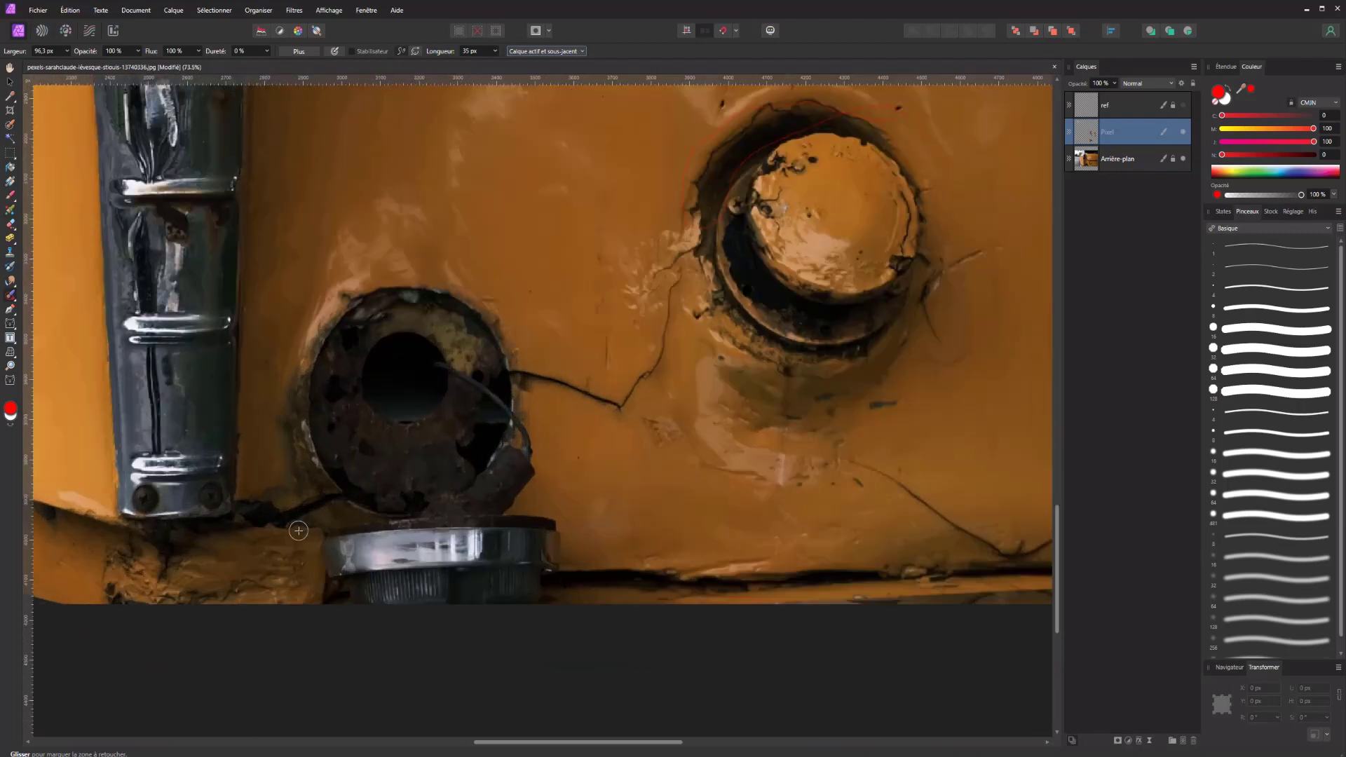
scroll(437, 428, "down", 1)
left_click_drag(528, 495, 253, 528)
scroll(407, 508, "up", 1)
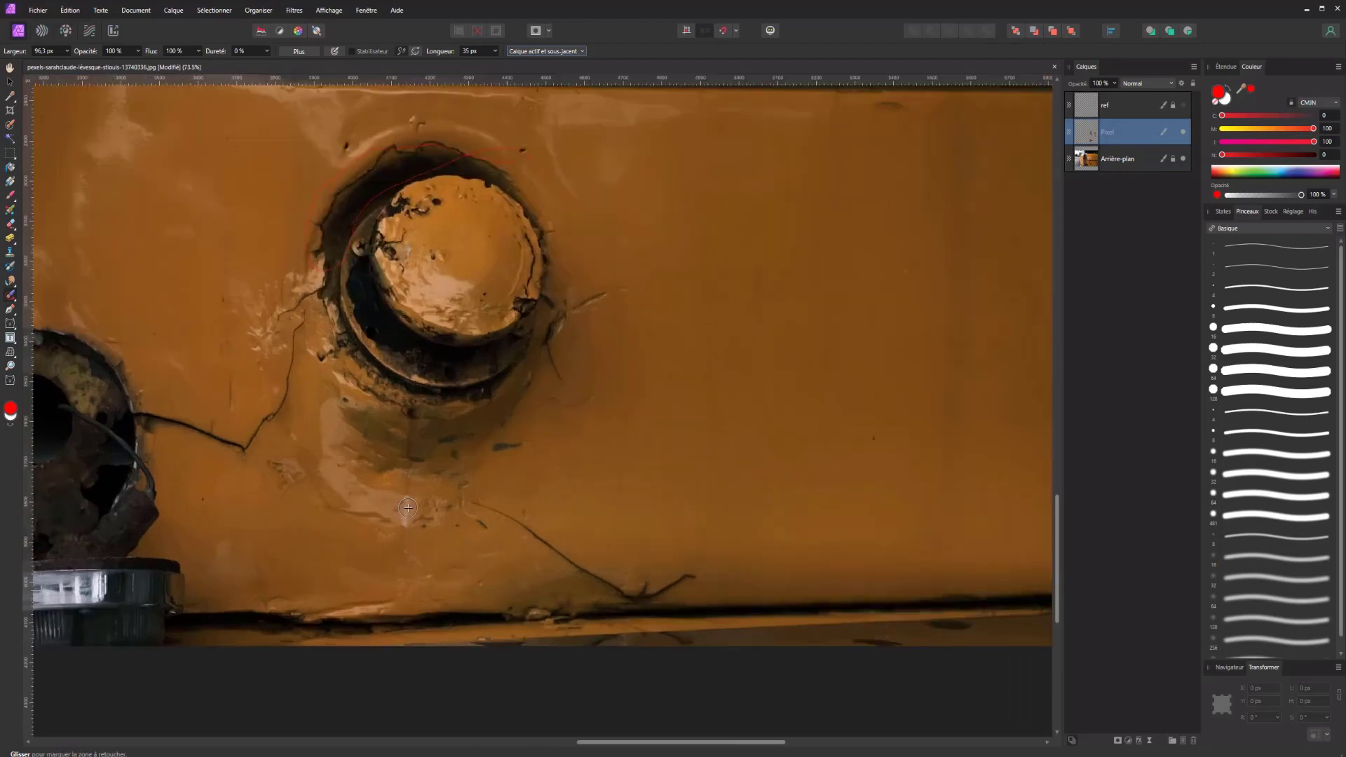
mouse_move(460, 504)
left_mouse_down()
mouse_move(637, 598)
mouse_move(689, 578)
left_mouse_up()
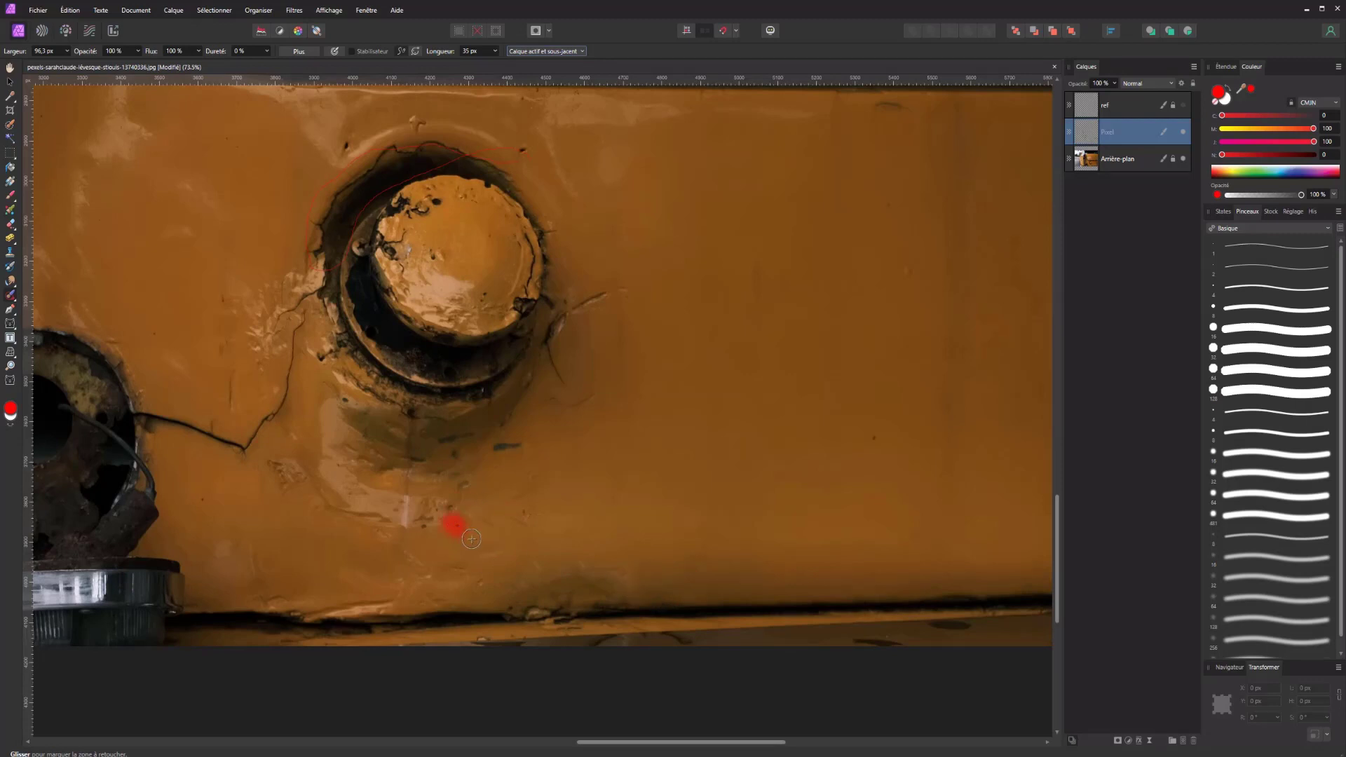
Step: Resize the brush with [ and ] to inpaint the scratch and blemishes below the knob
scroll(479, 545, "up", 3)
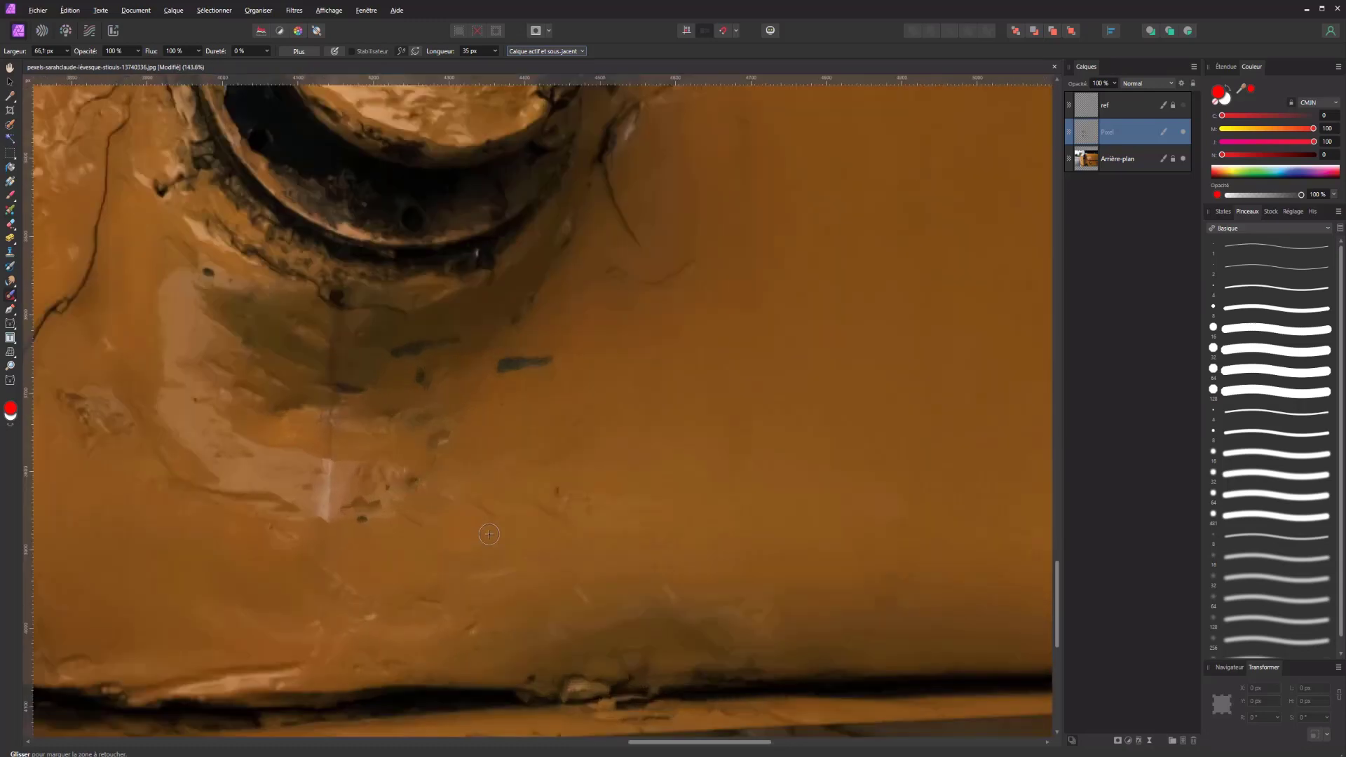
scroll(478, 544, "up", 1)
key("bracketleft")
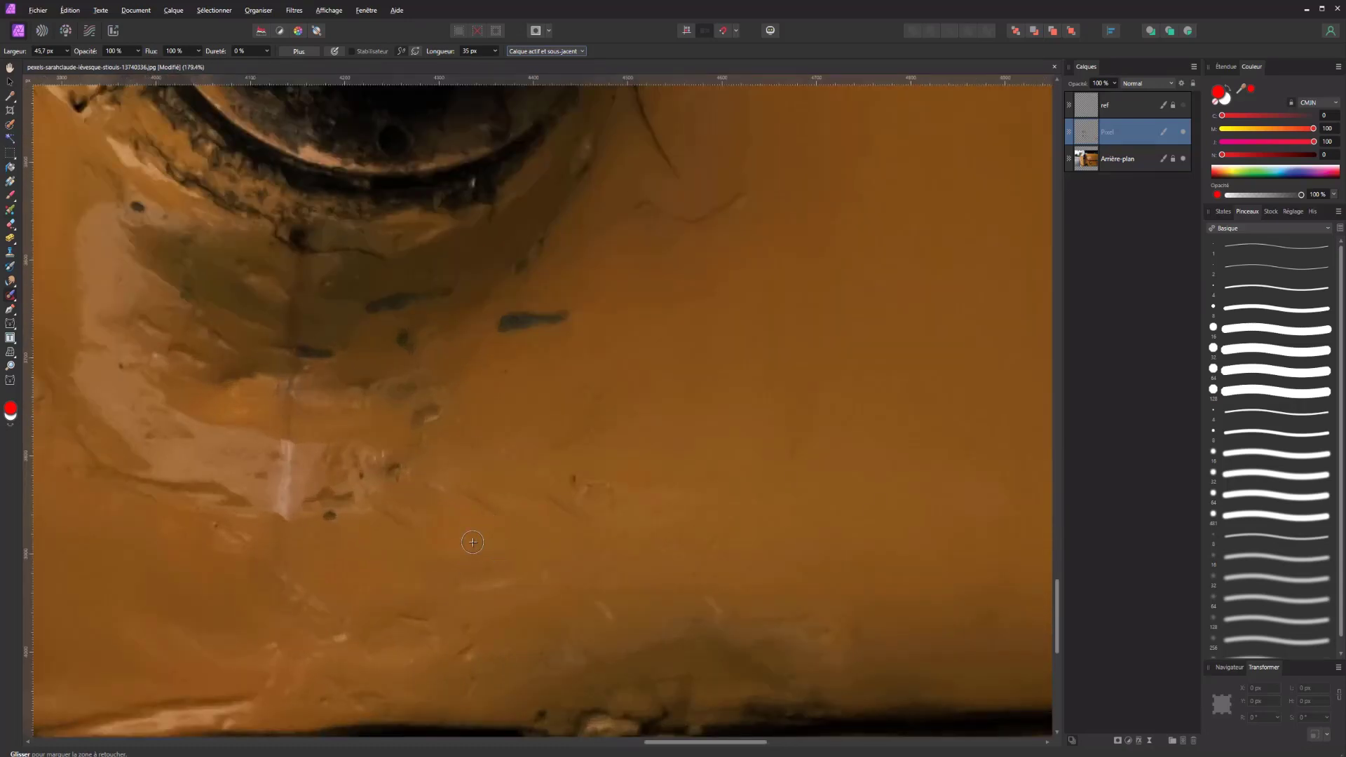
left_click_drag(535, 484, 575, 513)
key("bracketleft")
key("bracketleft")
key("bracketleft")
key("bracketright")
key("bracketright")
key("bracketright")
left_click_drag(481, 506, 499, 521)
key("bracketright")
key("bracketright")
key("bracketright")
left_click_drag(338, 516, 323, 521)
scroll(322, 521, "down", 3)
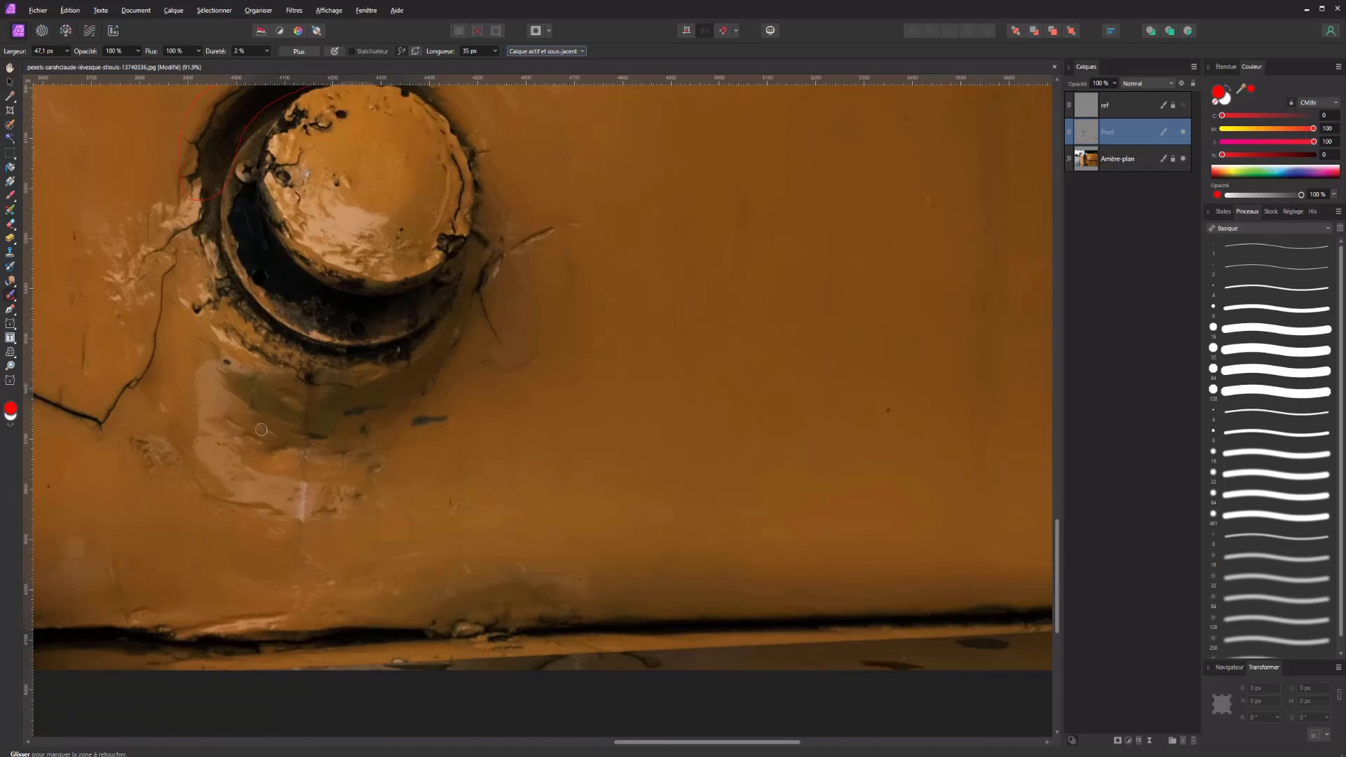
Step: Heal the bluish stain under the knob using the Healing Brush sampling Active and Below Layers
left_click(14, 298)
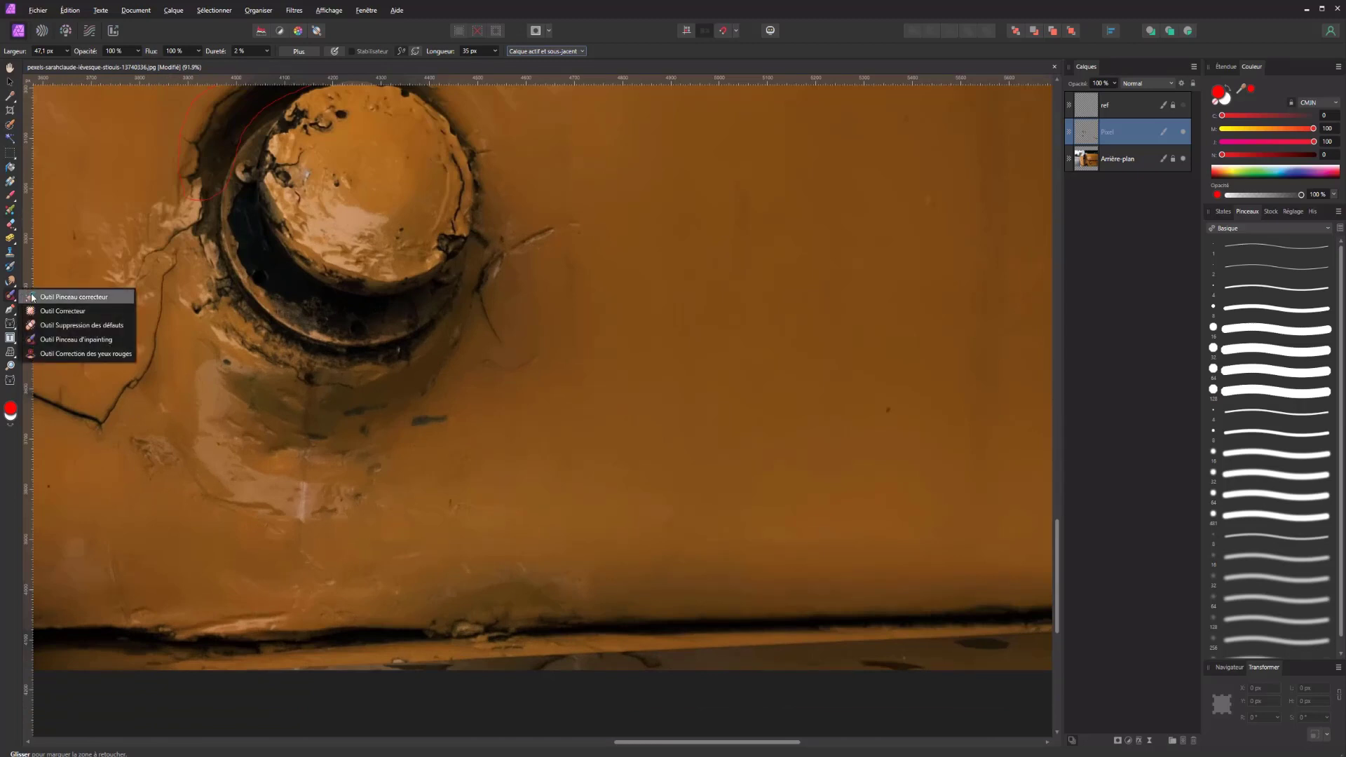
left_click(33, 298)
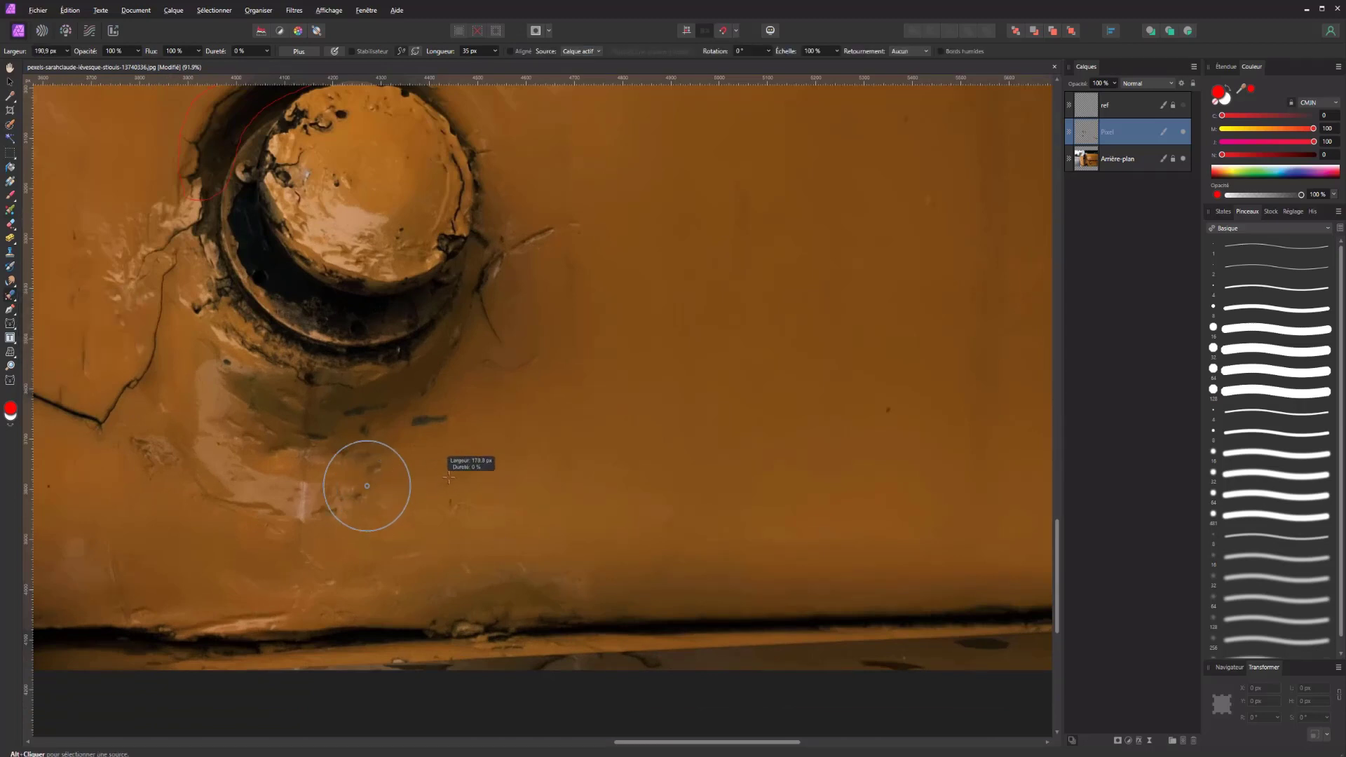
left_click(345, 495)
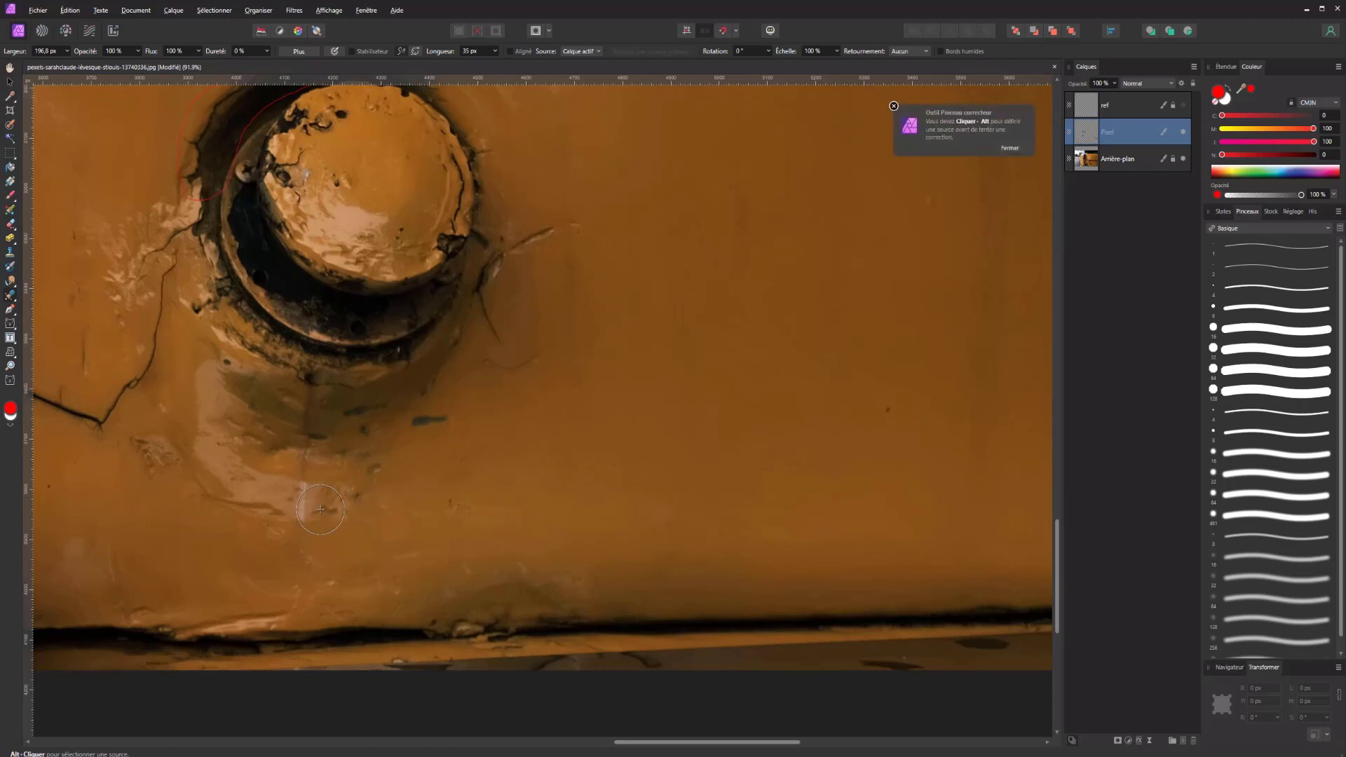
left_click(499, 470, "alt")
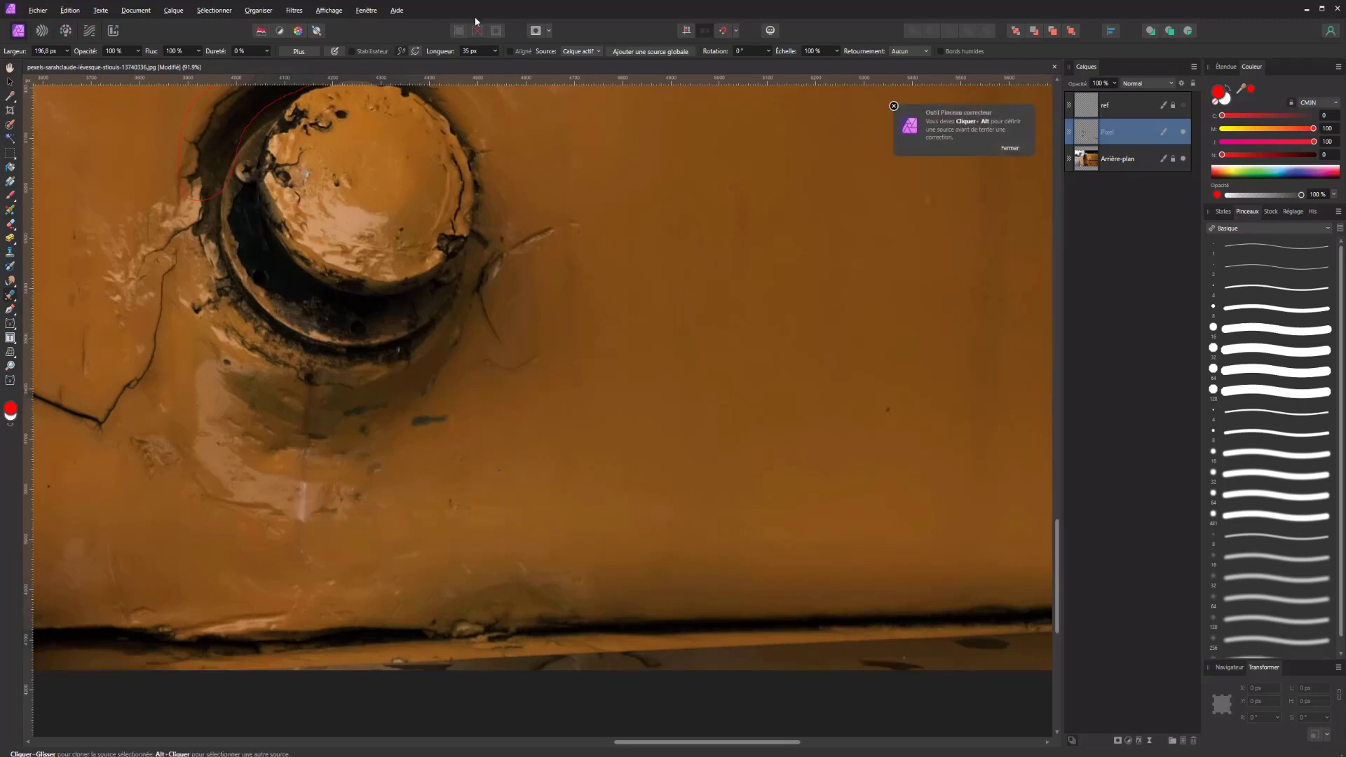
left_click(580, 51)
left_click(583, 79)
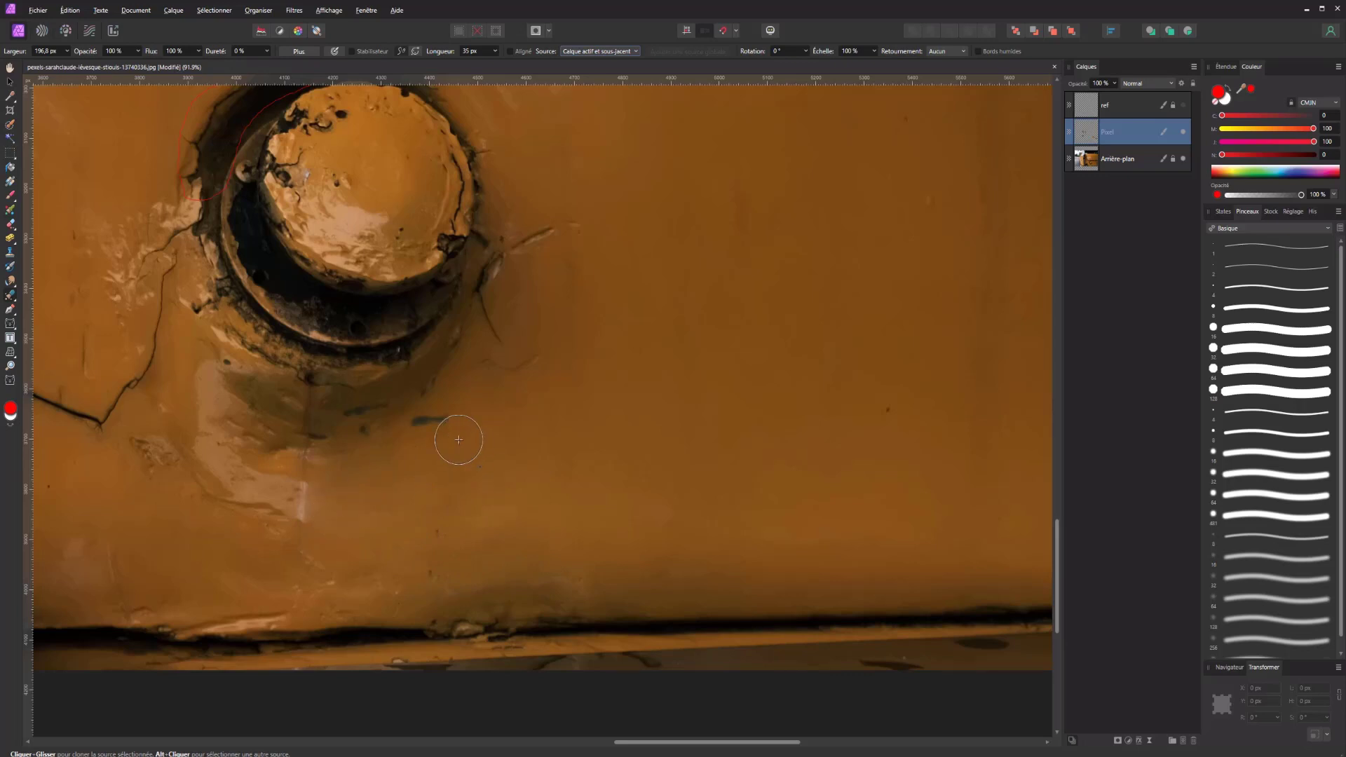
mouse_move(456, 442)
left_mouse_down()
mouse_move(430, 423)
mouse_move(408, 445)
left_mouse_up()
mouse_move(430, 385)
left_mouse_down()
mouse_move(373, 417)
mouse_move(421, 406)
mouse_move(385, 415)
mouse_move(411, 396)
left_mouse_up()
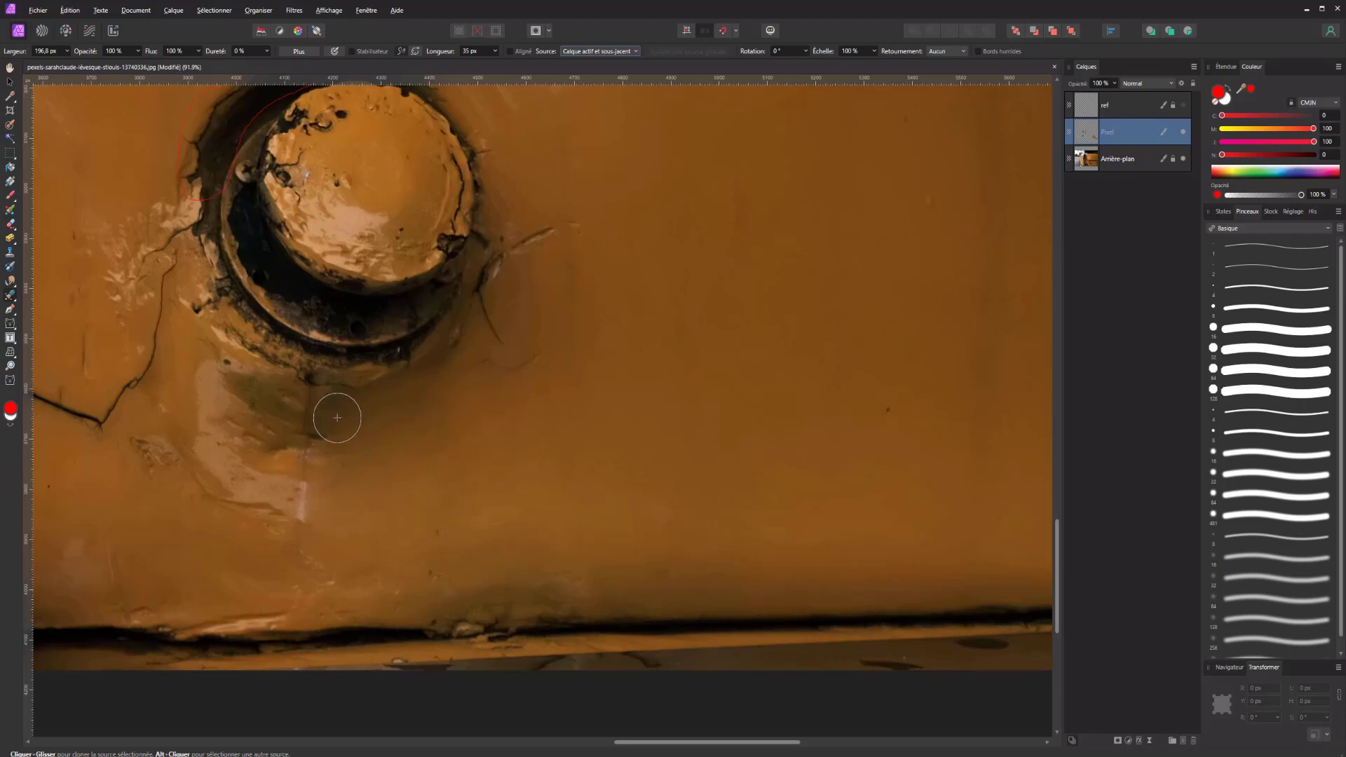
scroll(393, 491, "down", 5)
Step: Heal the crack between filler hole and knob, plus the lower crack and whitish patch
scroll(459, 489, "up", 3)
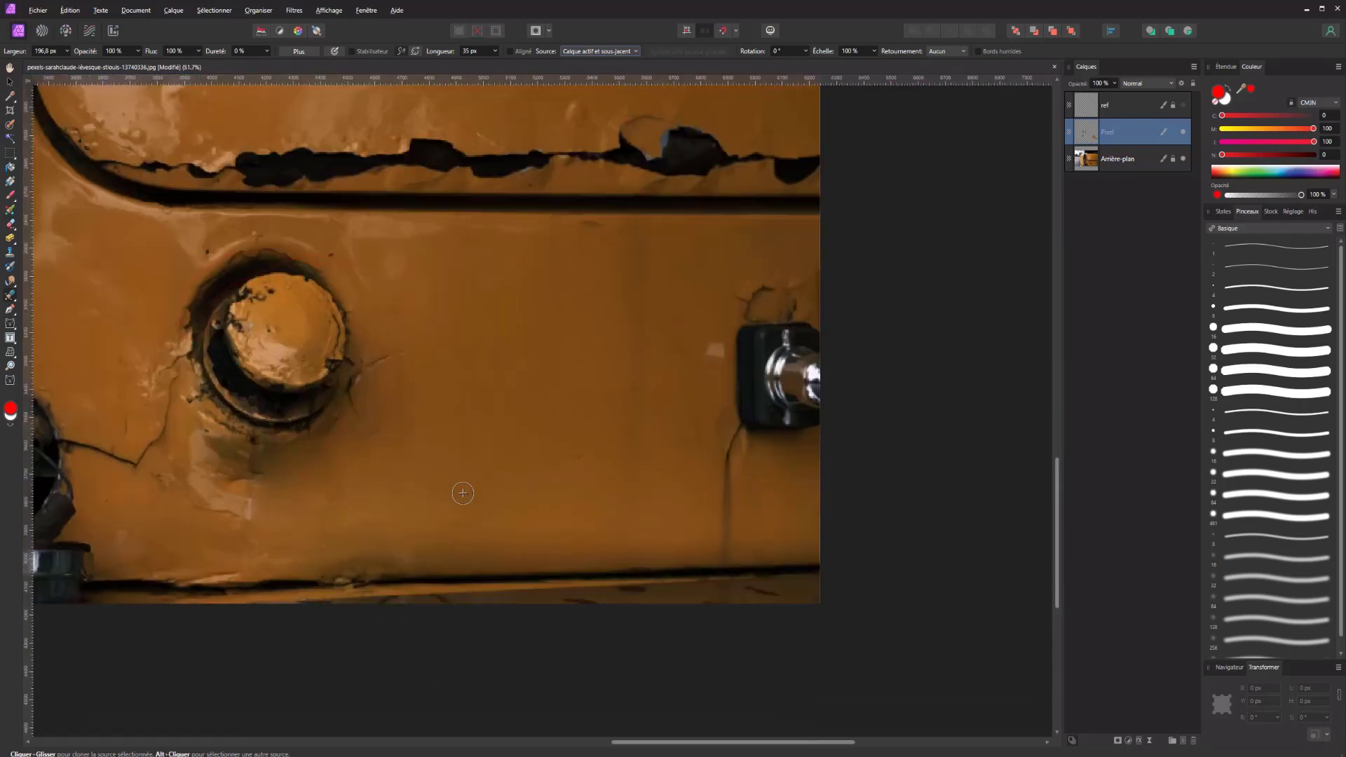
scroll(459, 489, "up", 1)
mouse_move(249, 508)
left_mouse_down()
mouse_move(673, 415)
mouse_move(601, 436)
left_mouse_up()
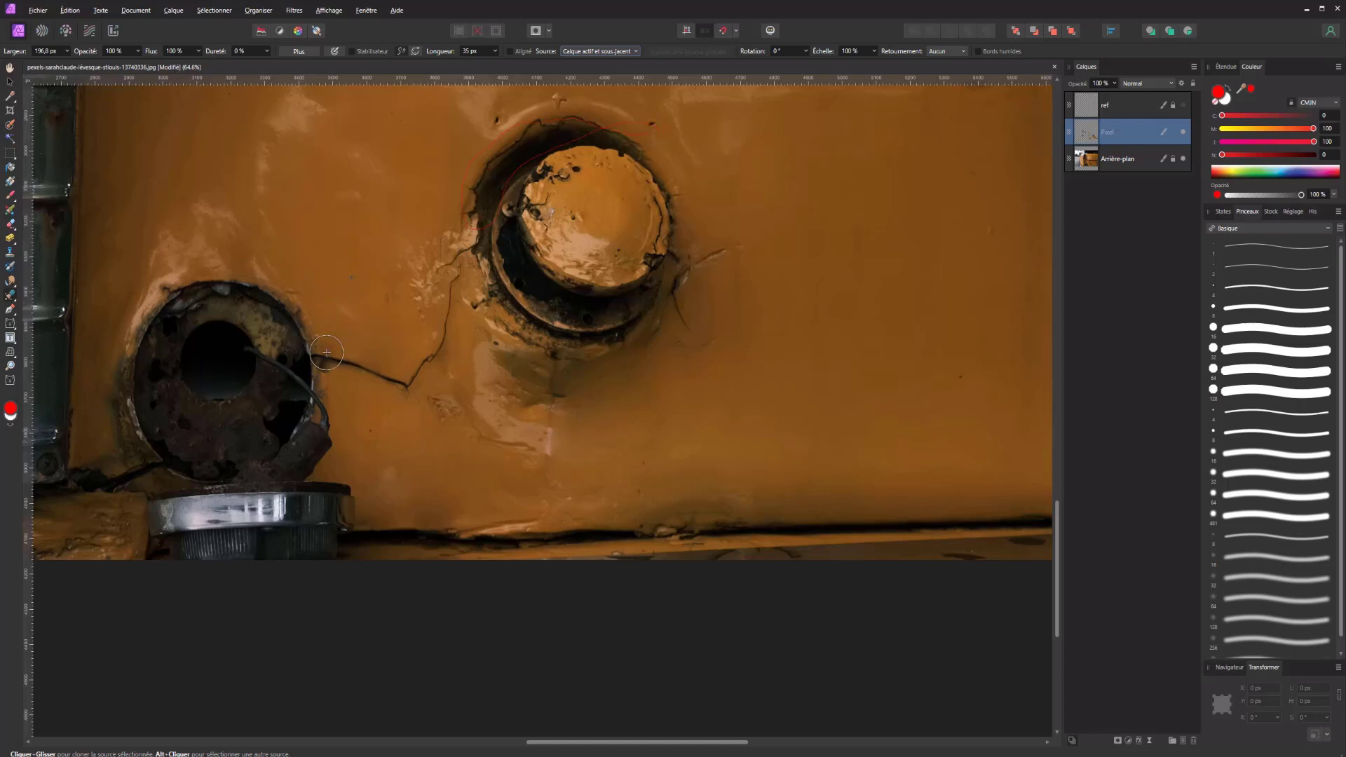
mouse_move(324, 352)
left_mouse_down()
mouse_move(410, 396)
mouse_move(414, 360)
left_mouse_up()
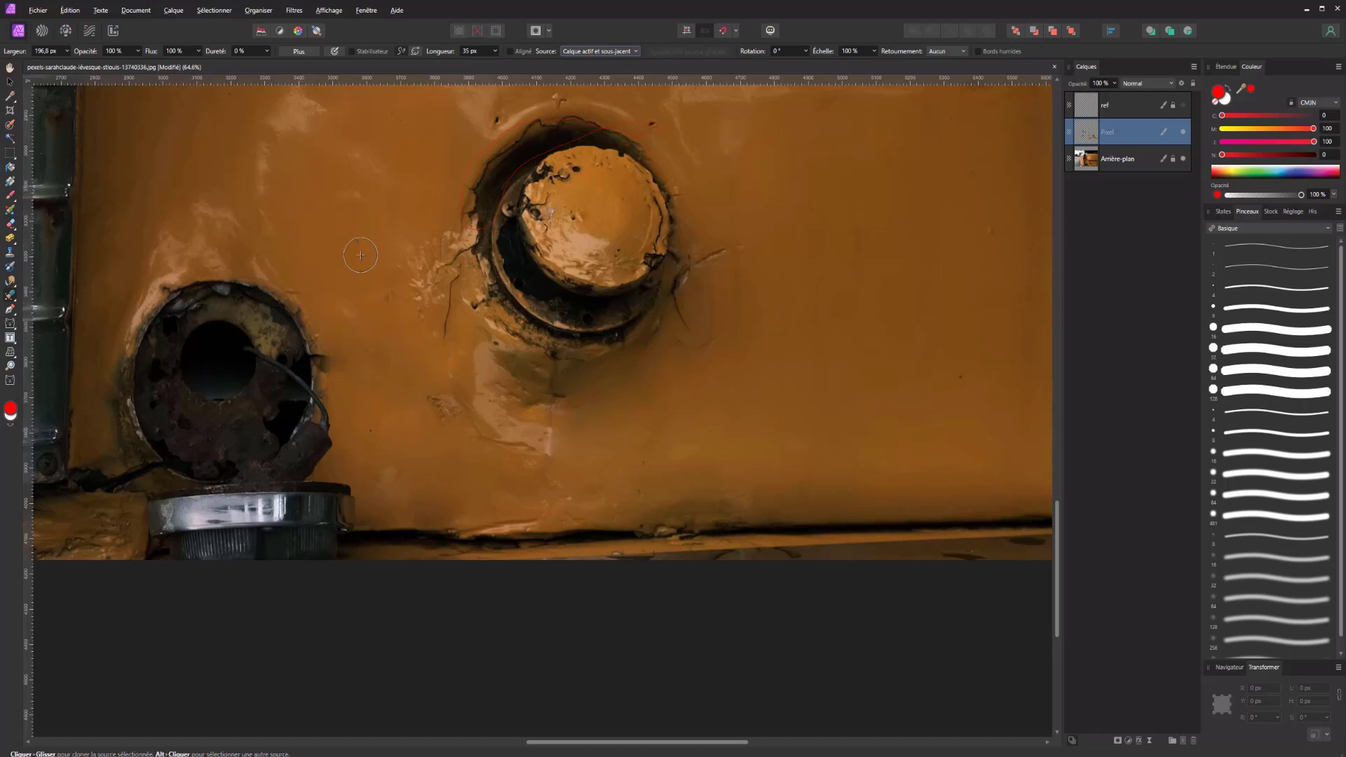
left_click_drag(412, 262, 448, 282)
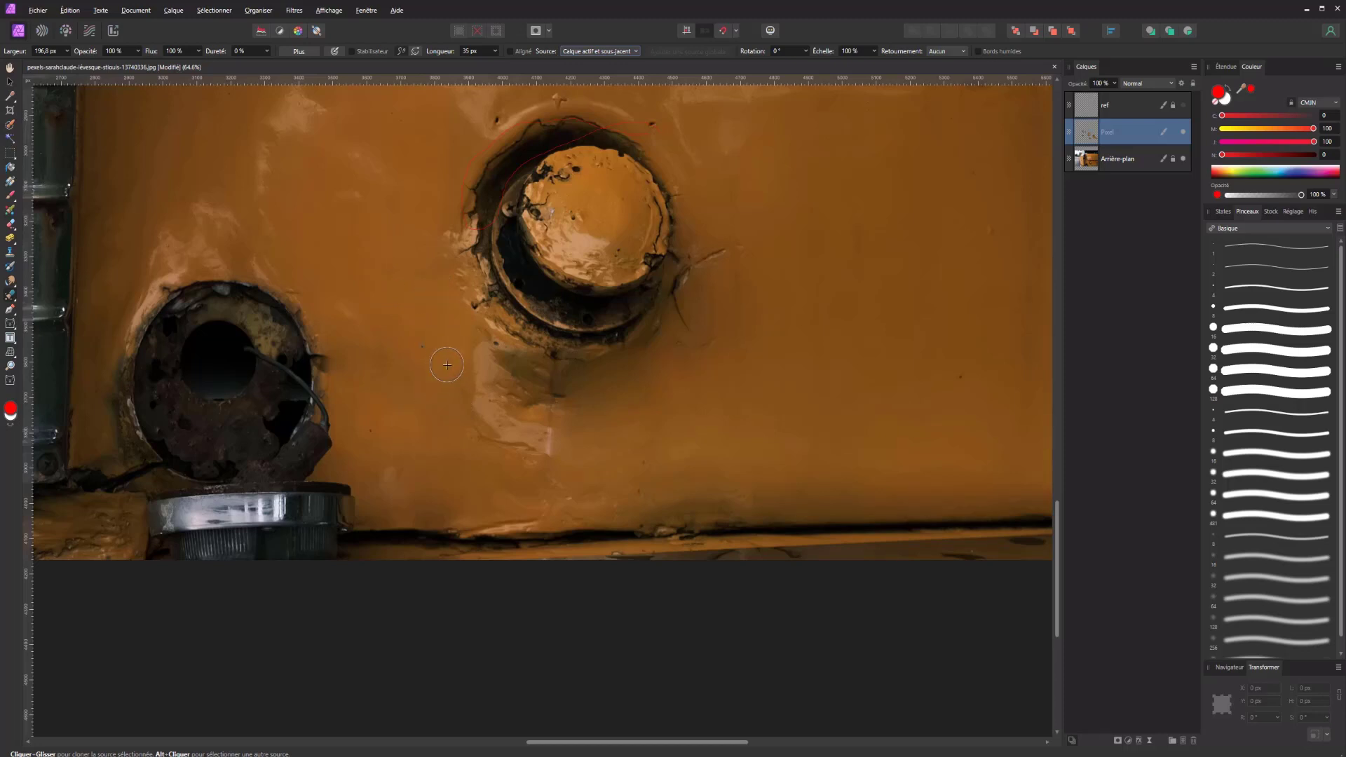
scroll(447, 365, "down", 4)
scroll(571, 361, "down", 2)
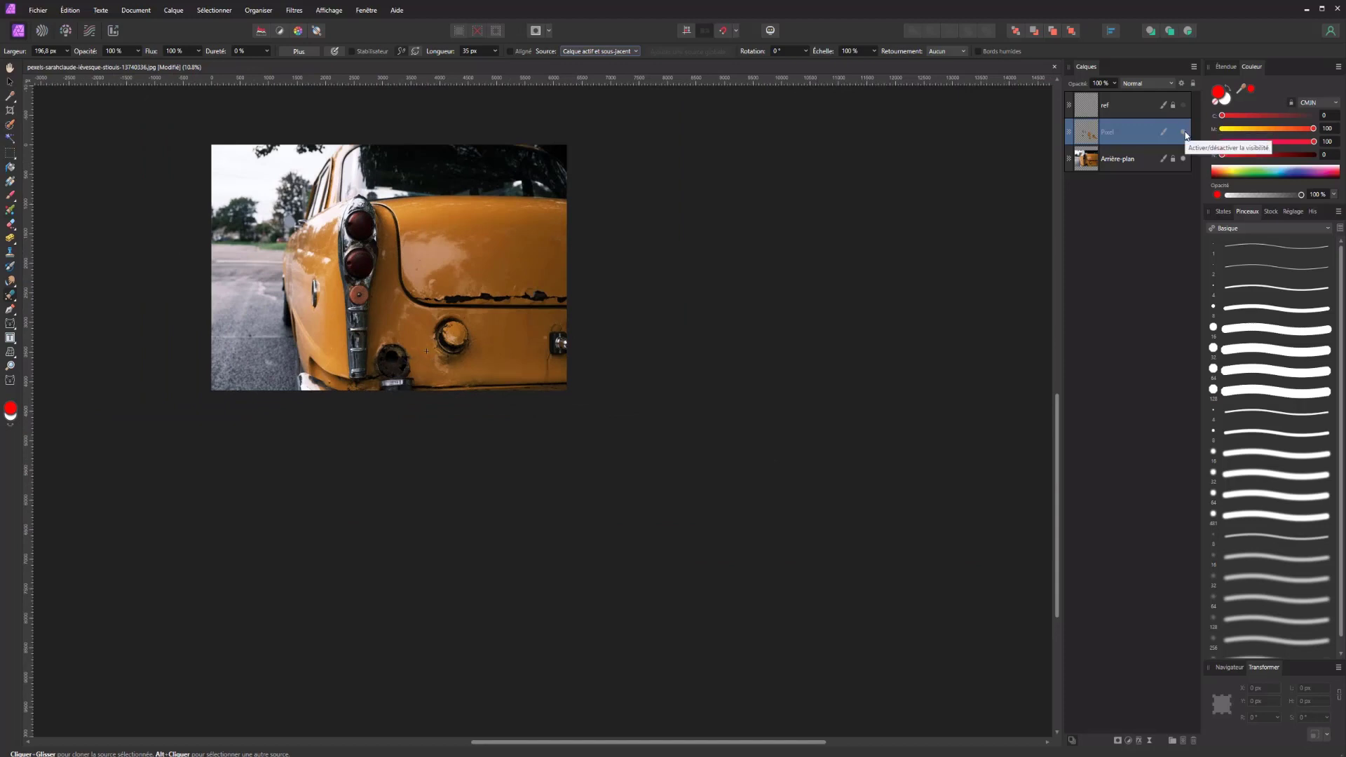
Step: Clone over the blemishes on the left part of the car's bottom edge
scroll(296, 383, "up", 3)
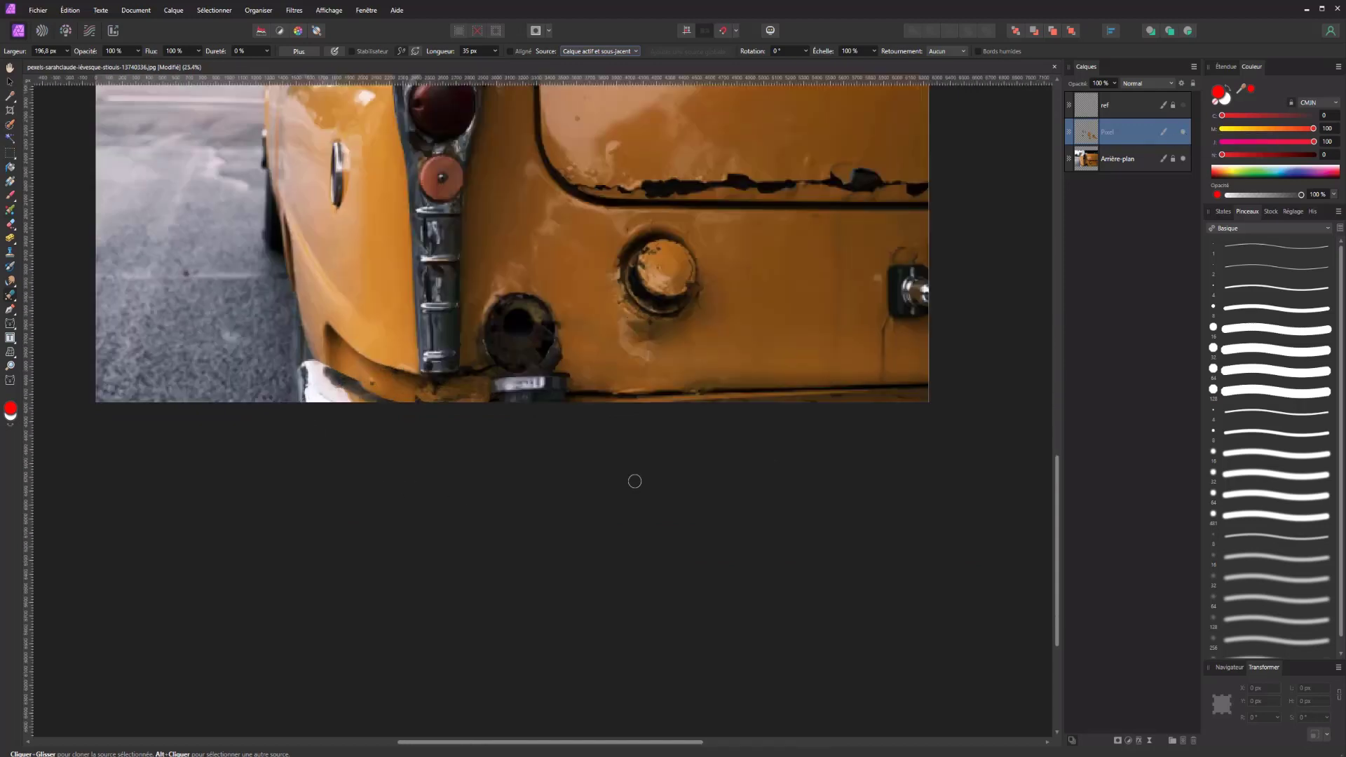
scroll(572, 373, "up", 5)
left_click_drag(665, 225, 345, 442)
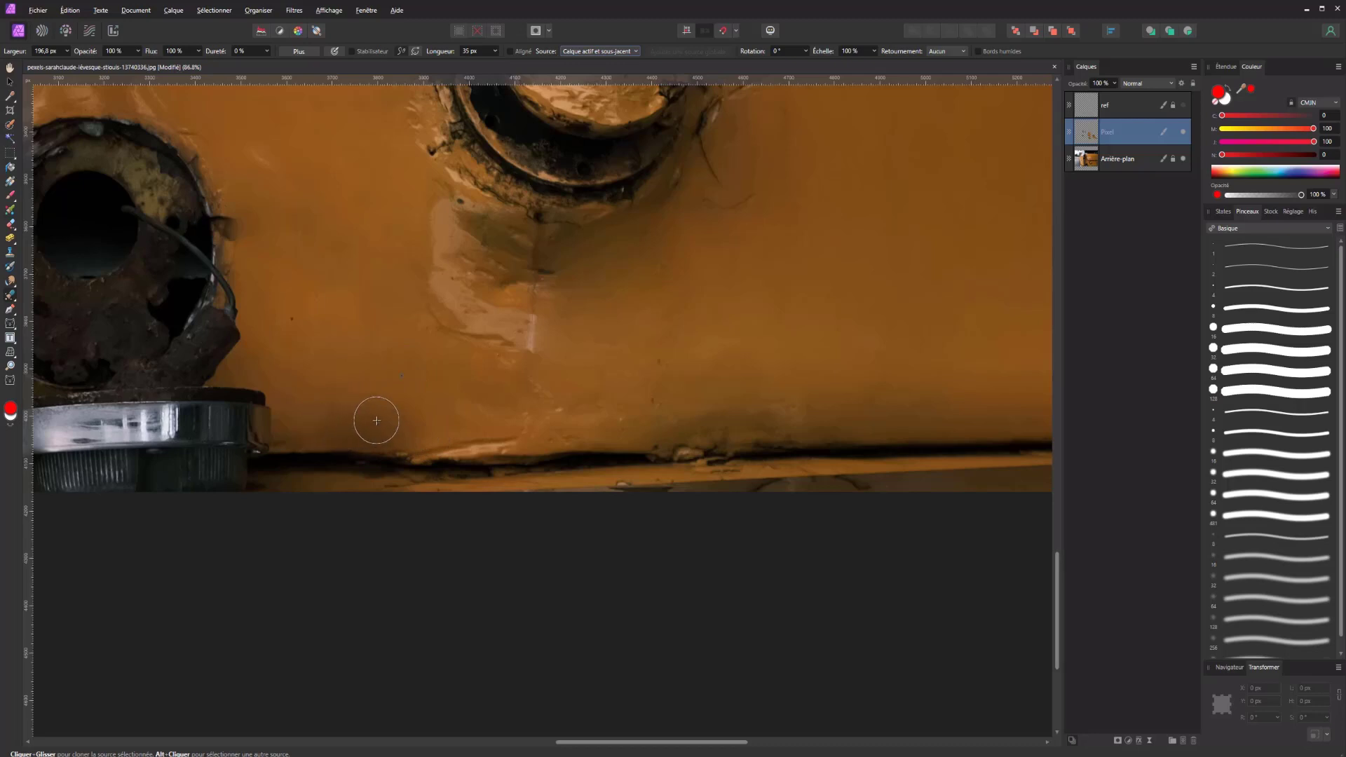
left_click_drag(377, 421, 477, 424)
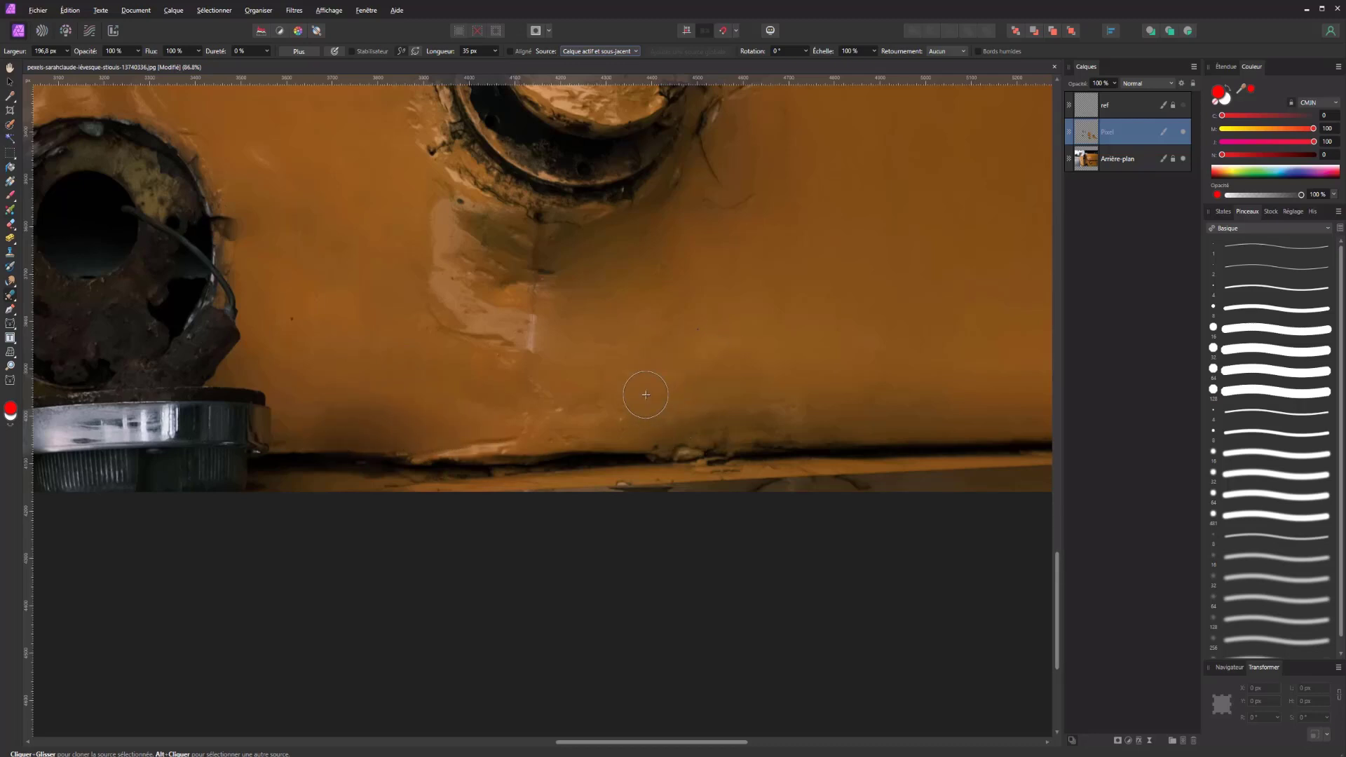
left_click(390, 400, "alt")
Step: Clone away the dark streaks further right along the bottom edge with a 71 px brush
key("space")
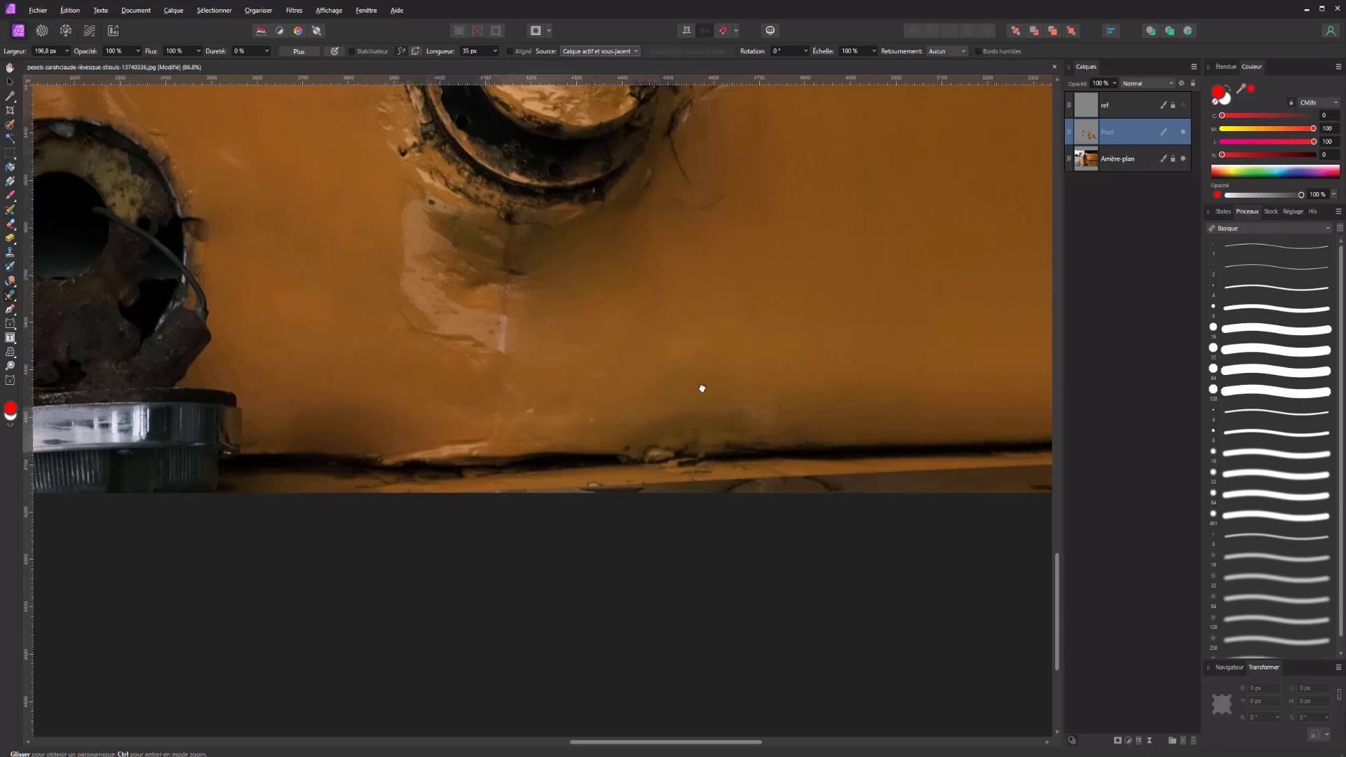
left_click_drag(701, 388, 220, 360)
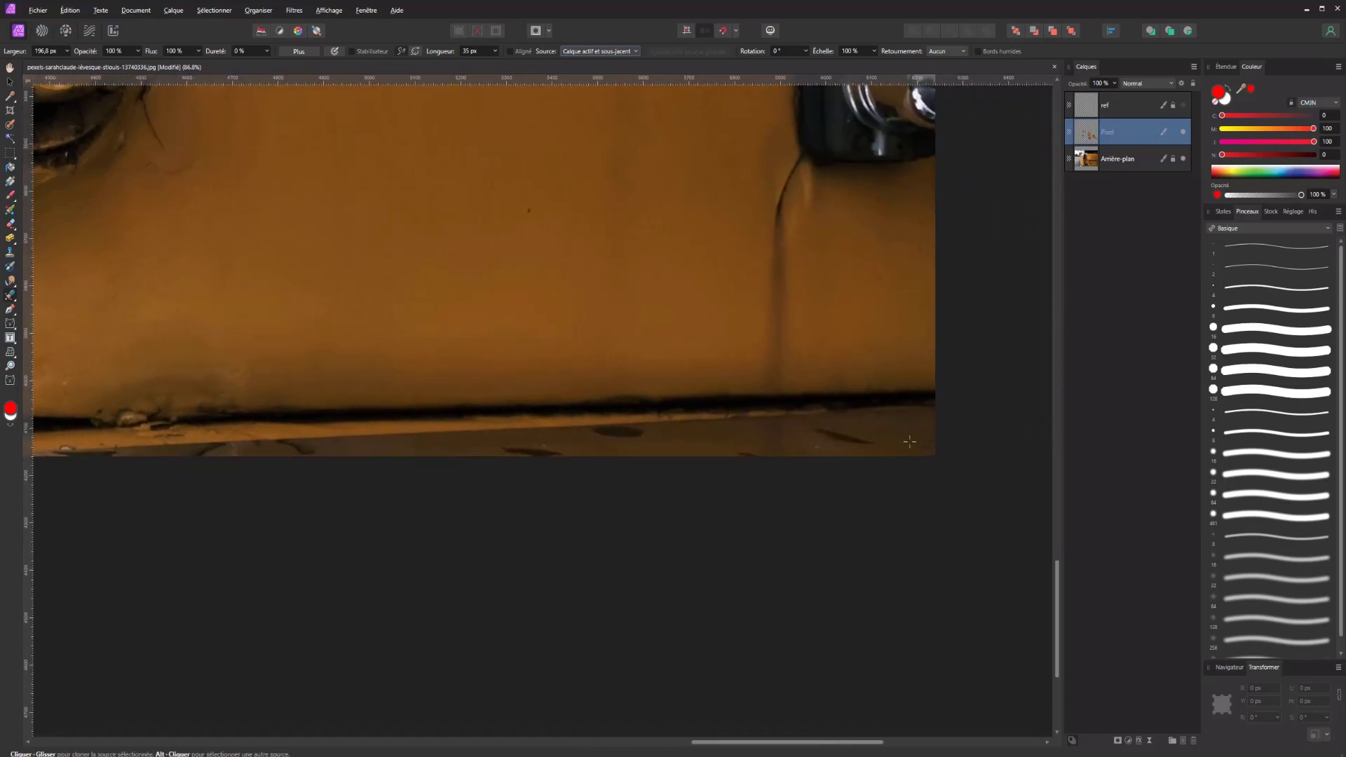
left_click_drag(909, 441, 819, 450)
key("bracketleft")
key("bracketleft")
key("bracketleft")
left_click_drag(874, 448, 845, 447)
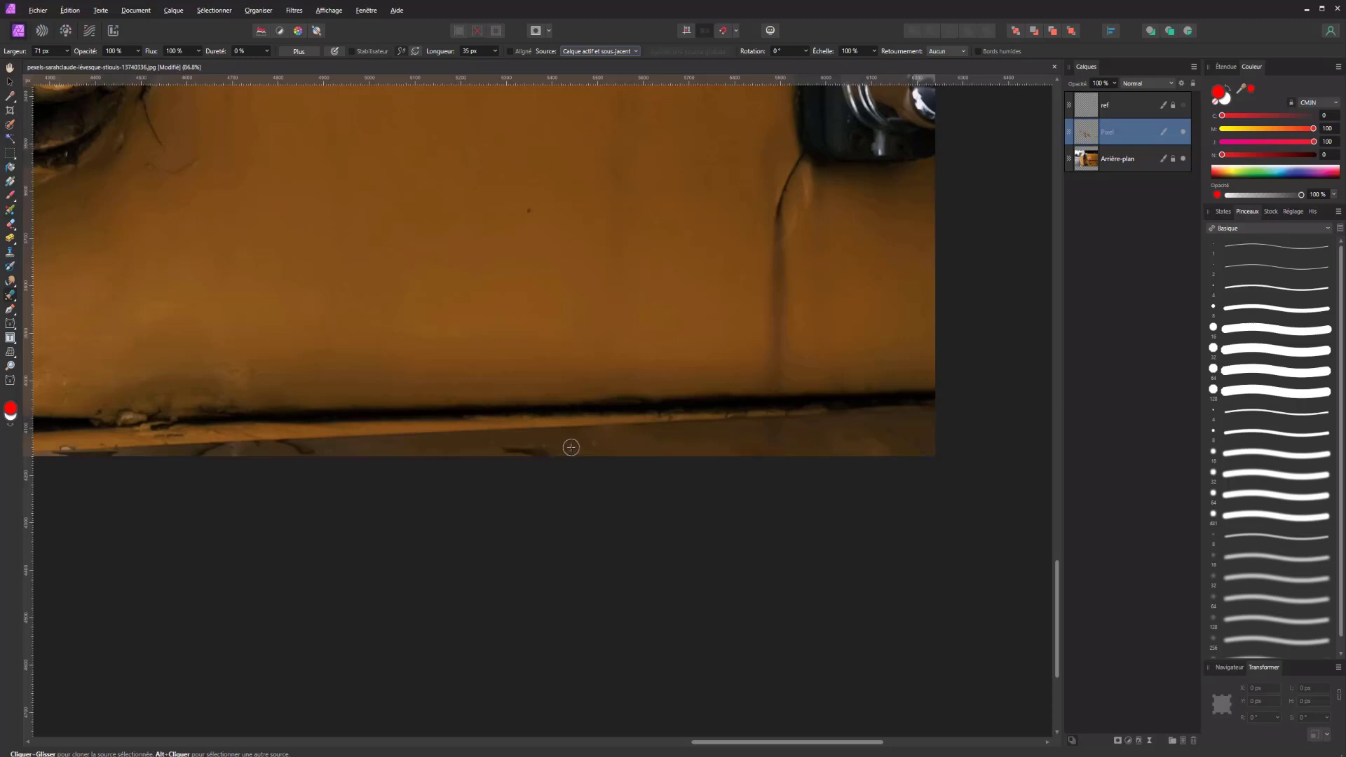
mouse_move(553, 450)
left_mouse_down()
mouse_move(516, 454)
mouse_move(555, 450)
left_mouse_up()
left_click(10, 284)
left_click(49, 325)
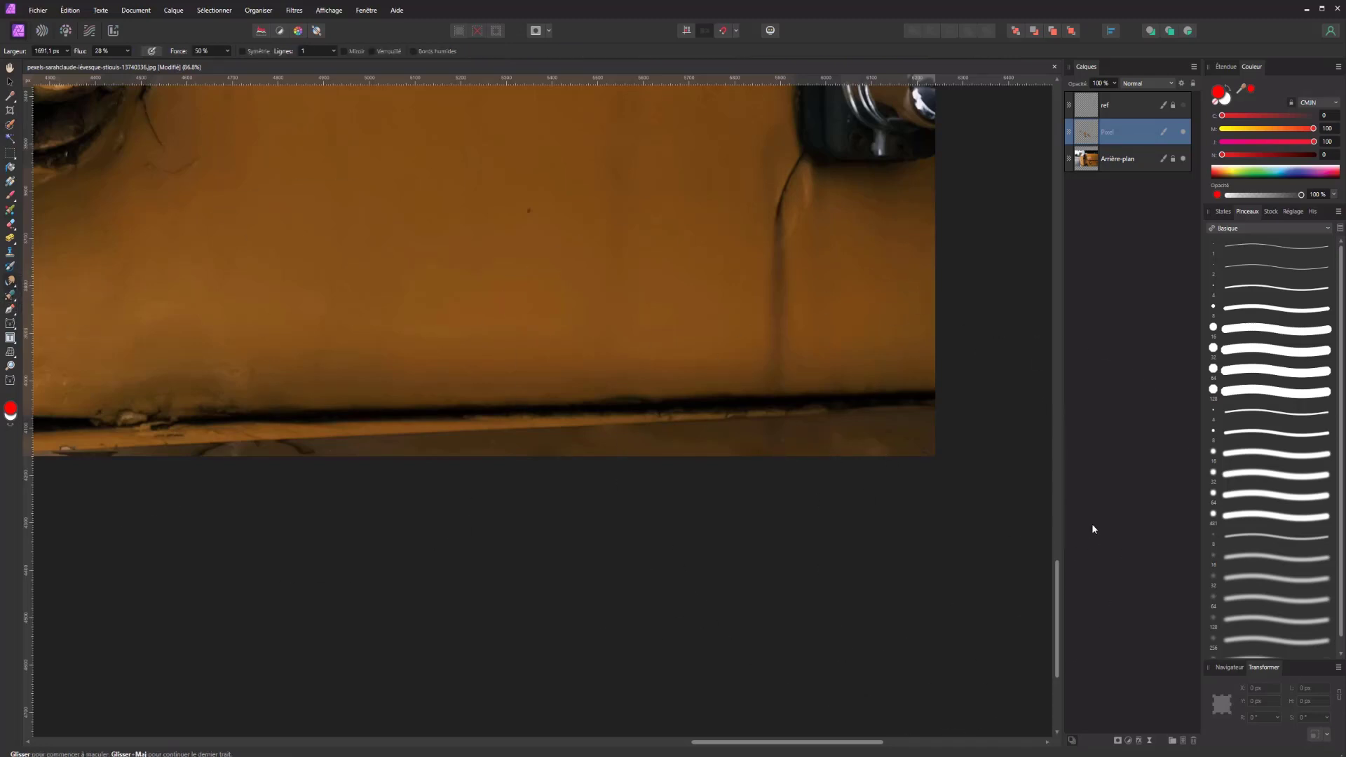
left_click_drag(791, 427, 301, 427)
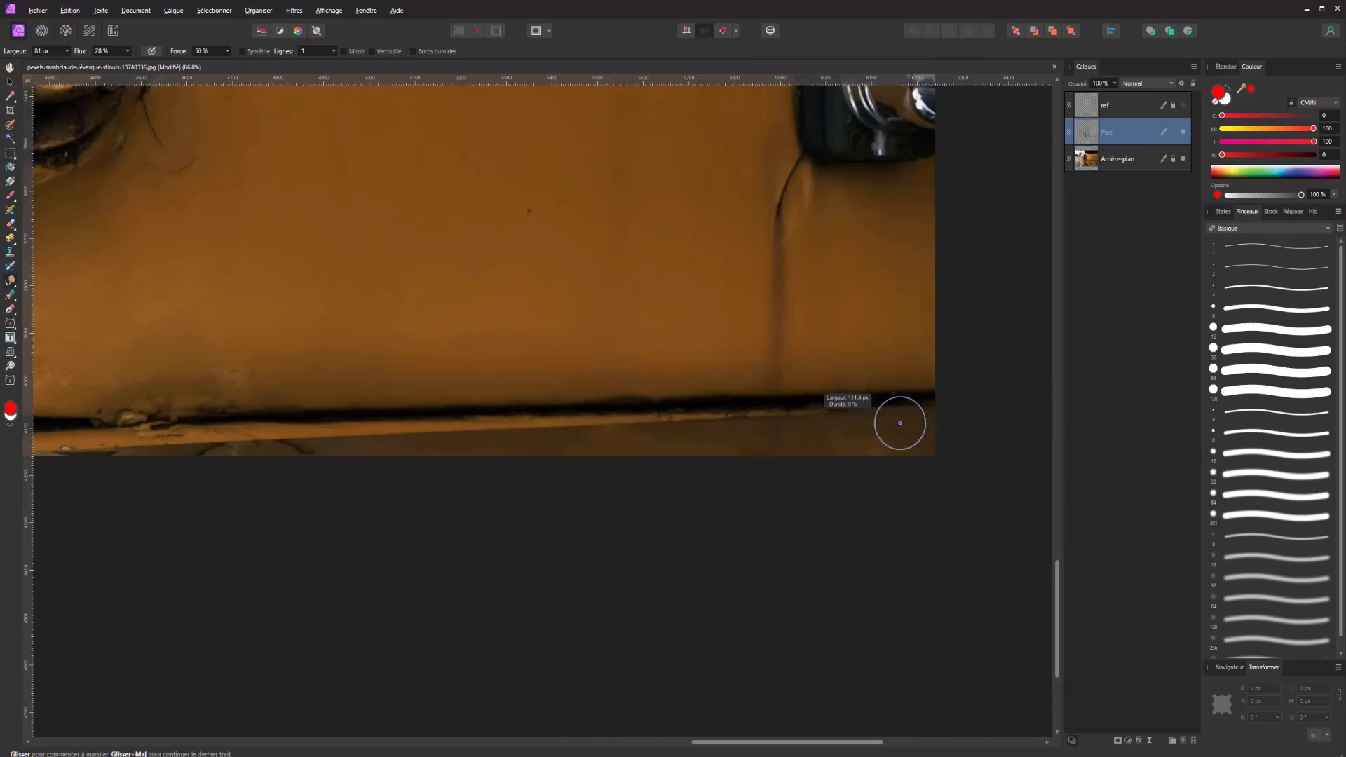
left_click_drag(899, 423, 889, 421)
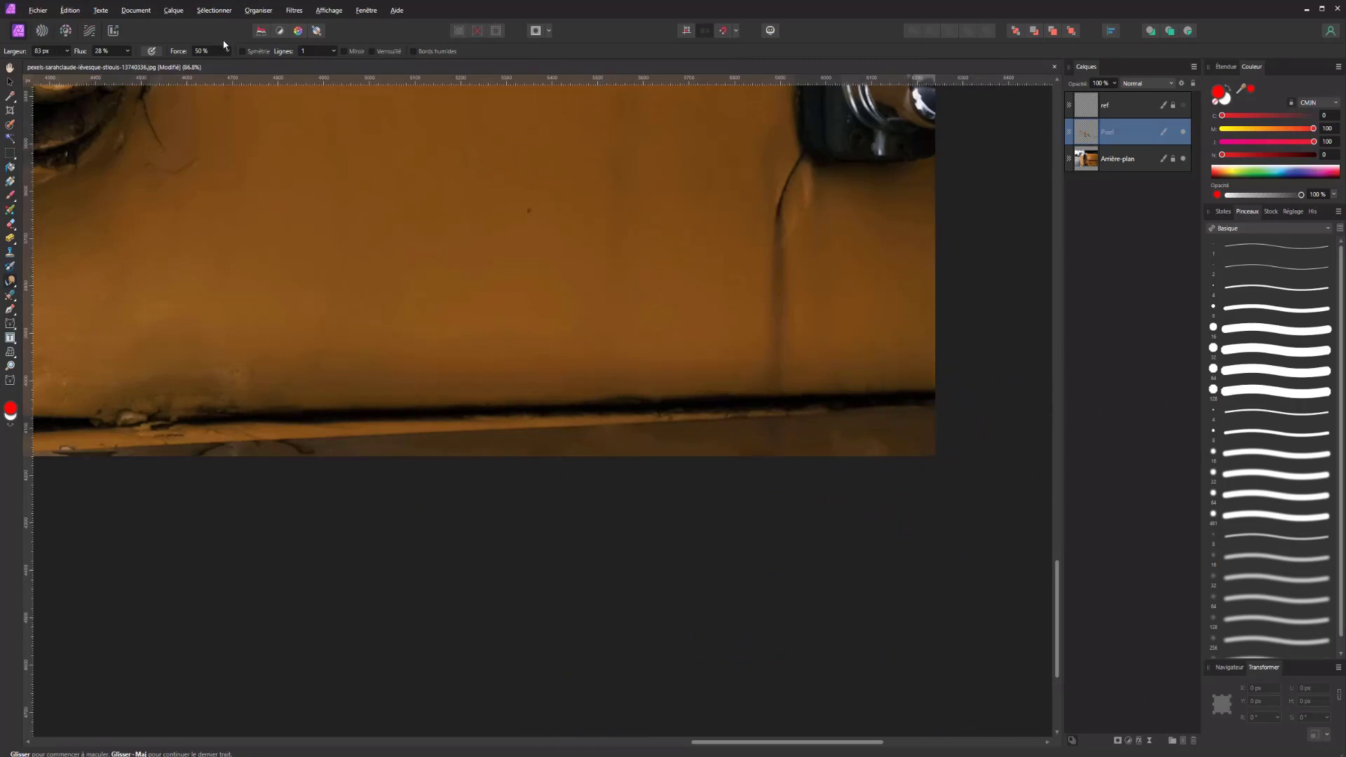
left_click(129, 54)
left_click(1184, 138)
left_click(14, 295)
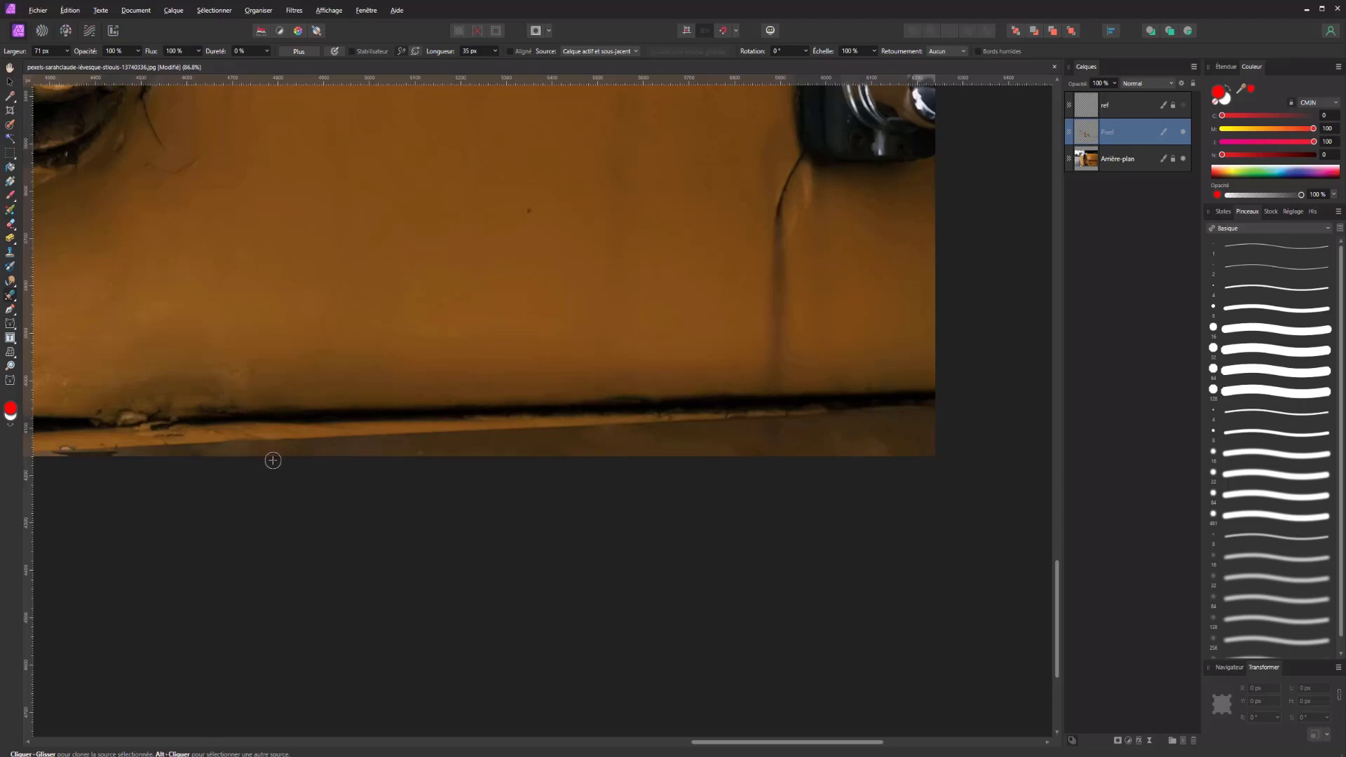
Step: Set the Clone Brush to about 163 px and clone out the crack near the latch
scroll(272, 460, "down", 3)
scroll(281, 470, "down", 2)
scroll(375, 490, "down", 2)
scroll(317, 432, "up", 2)
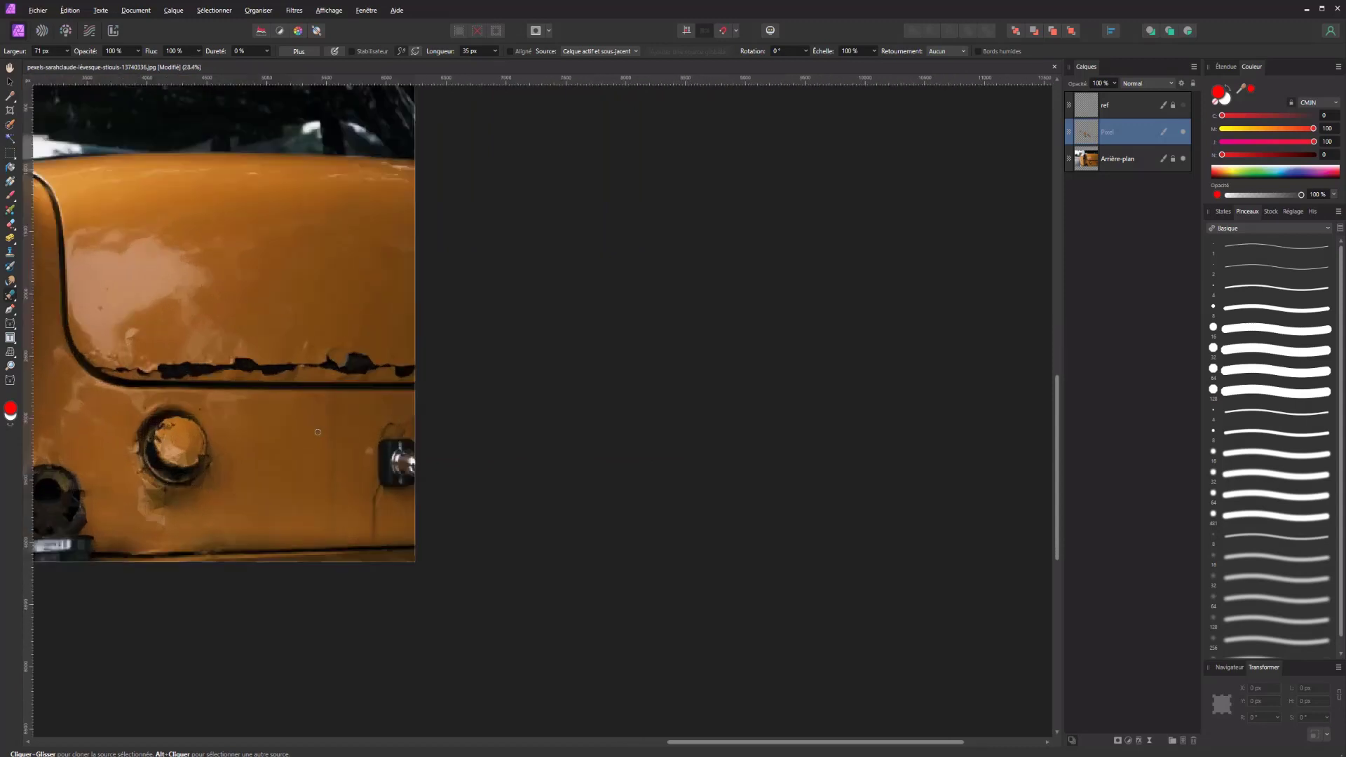
scroll(318, 432, "up", 2)
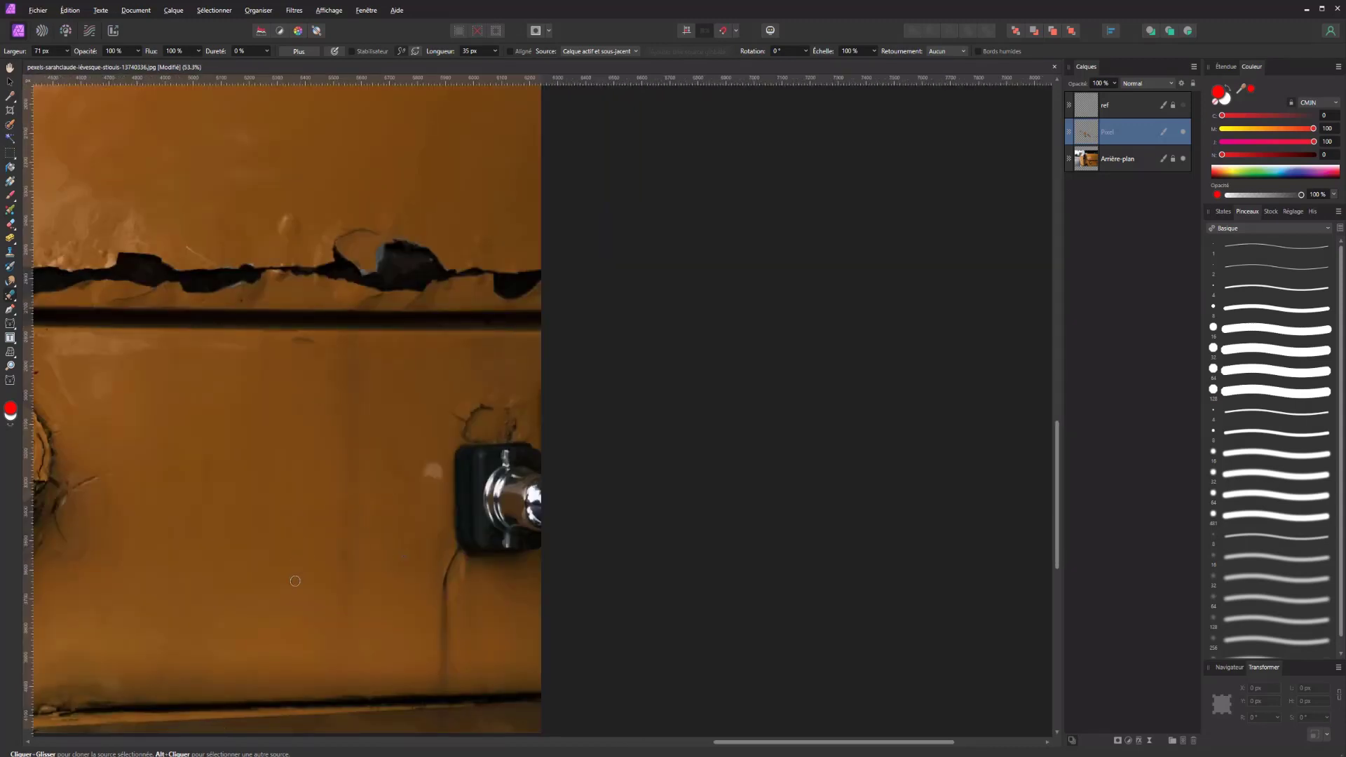
left_click_drag(326, 510, 364, 512)
left_click(410, 598, "alt")
left_click_drag(444, 586, 445, 559)
mouse_move(451, 427)
left_mouse_down()
mouse_move(498, 413)
mouse_move(466, 427)
mouse_move(495, 433)
left_mouse_up()
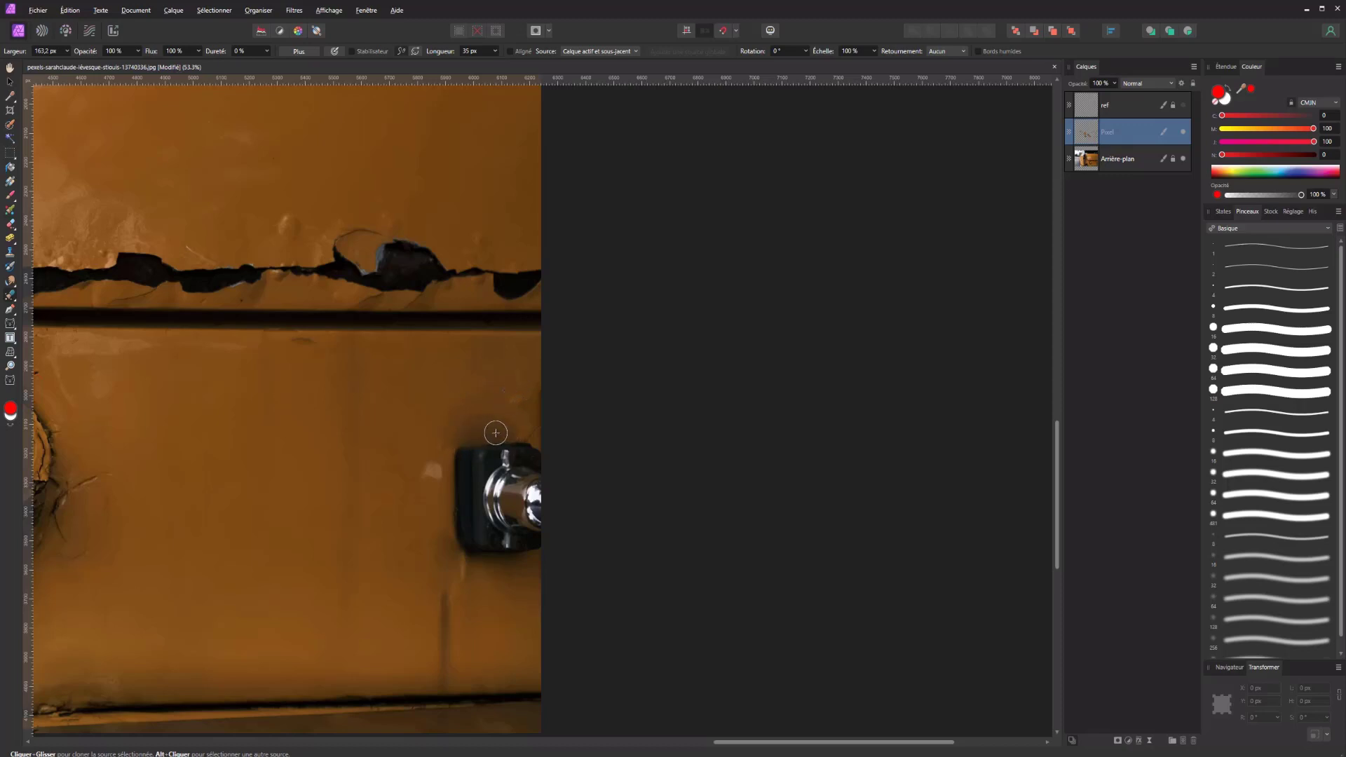
Step: Toggle the Pixel retouch layer on and off to compare with the original
scroll(406, 454, "down", 5)
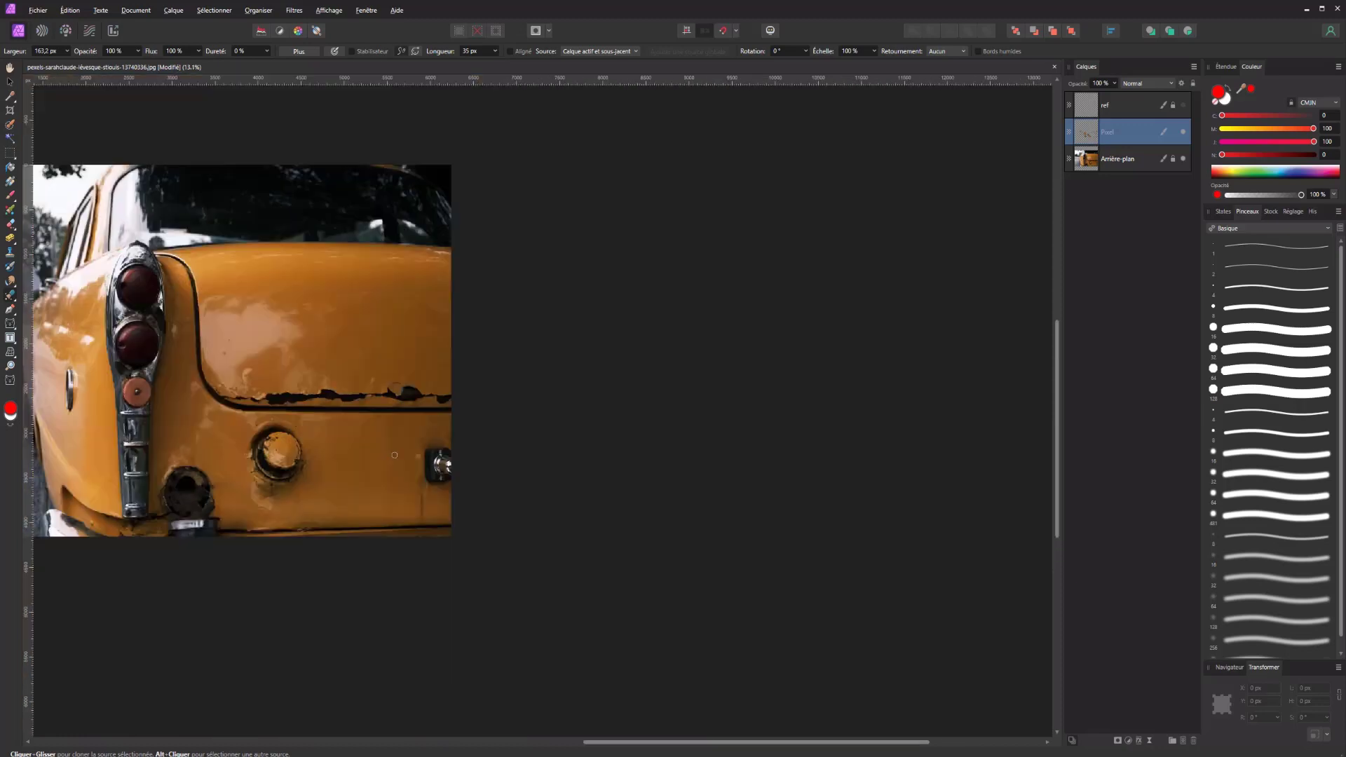
scroll(395, 455, "down", 1)
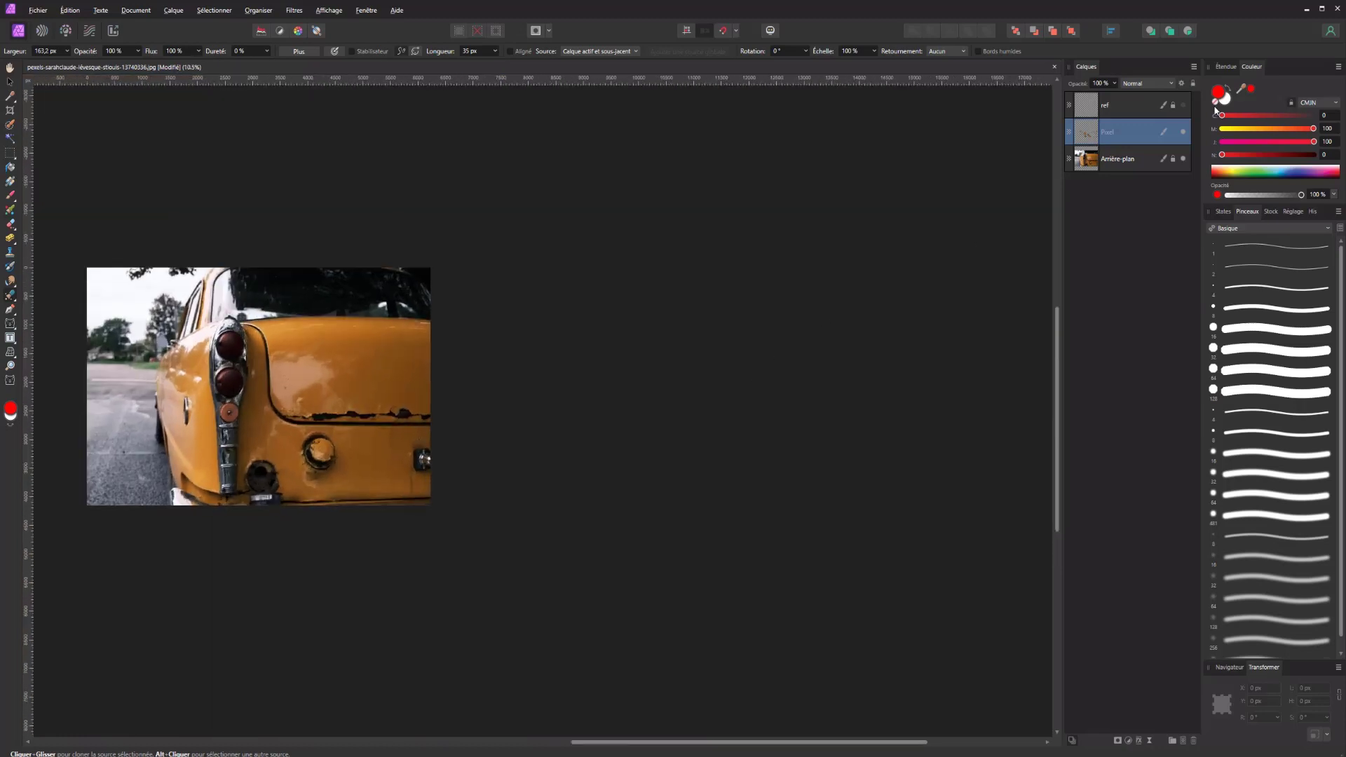
left_click(1183, 131)
left_click(1183, 132)
left_click(1182, 133)
left_click(1183, 133)
left_click(1184, 108)
left_click(1184, 107)
Step: Pan from the rusted trim over to the filler cap
scroll(736, 270, "up", 5)
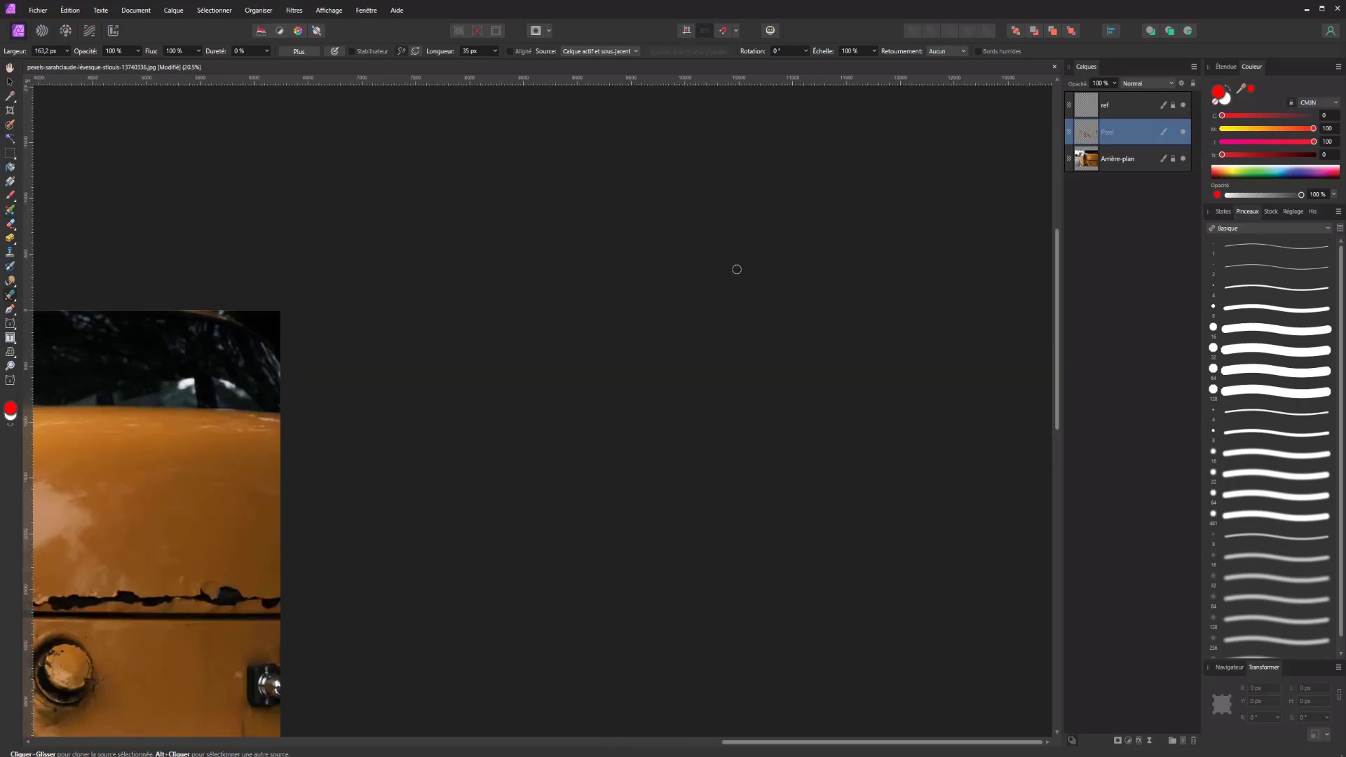
left_click_drag(264, 556, 544, 241)
left_click_drag(453, 359, 536, 327)
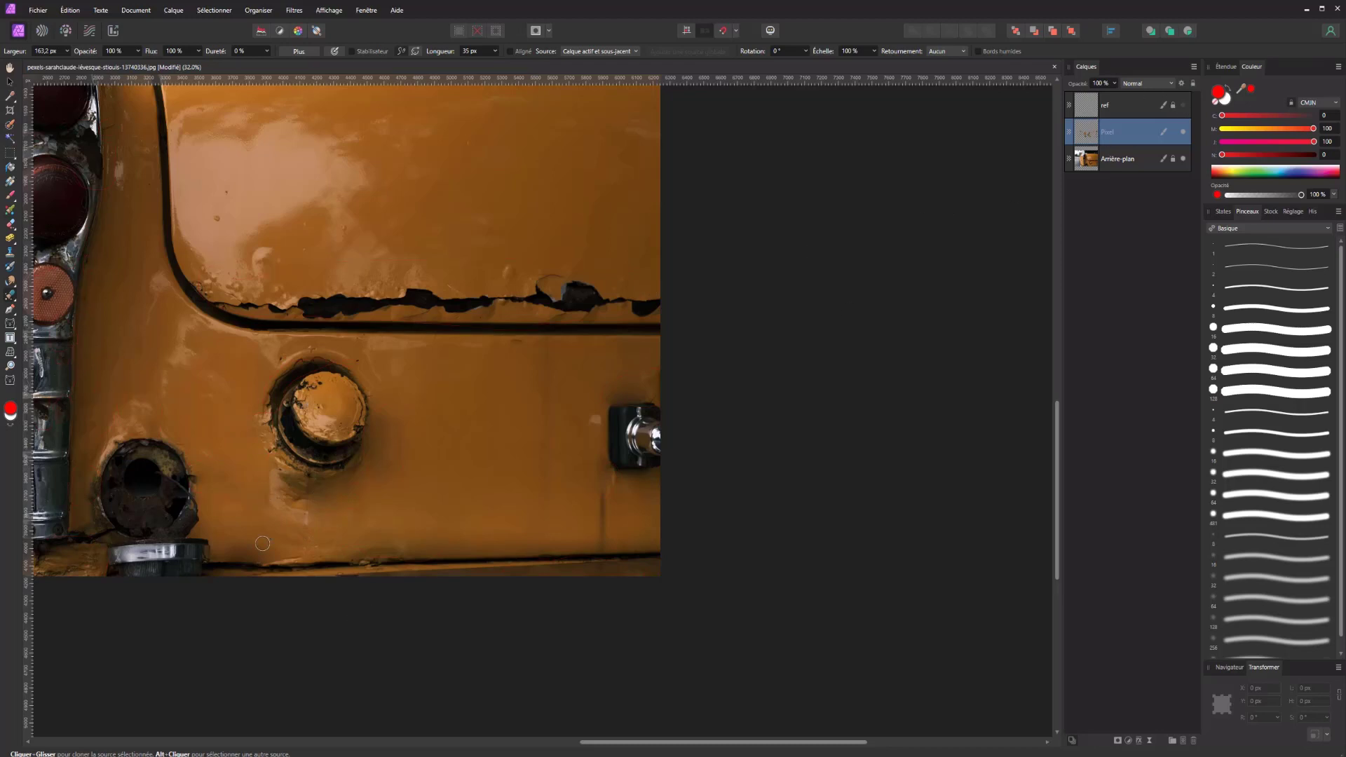
scroll(272, 401, "up", 3)
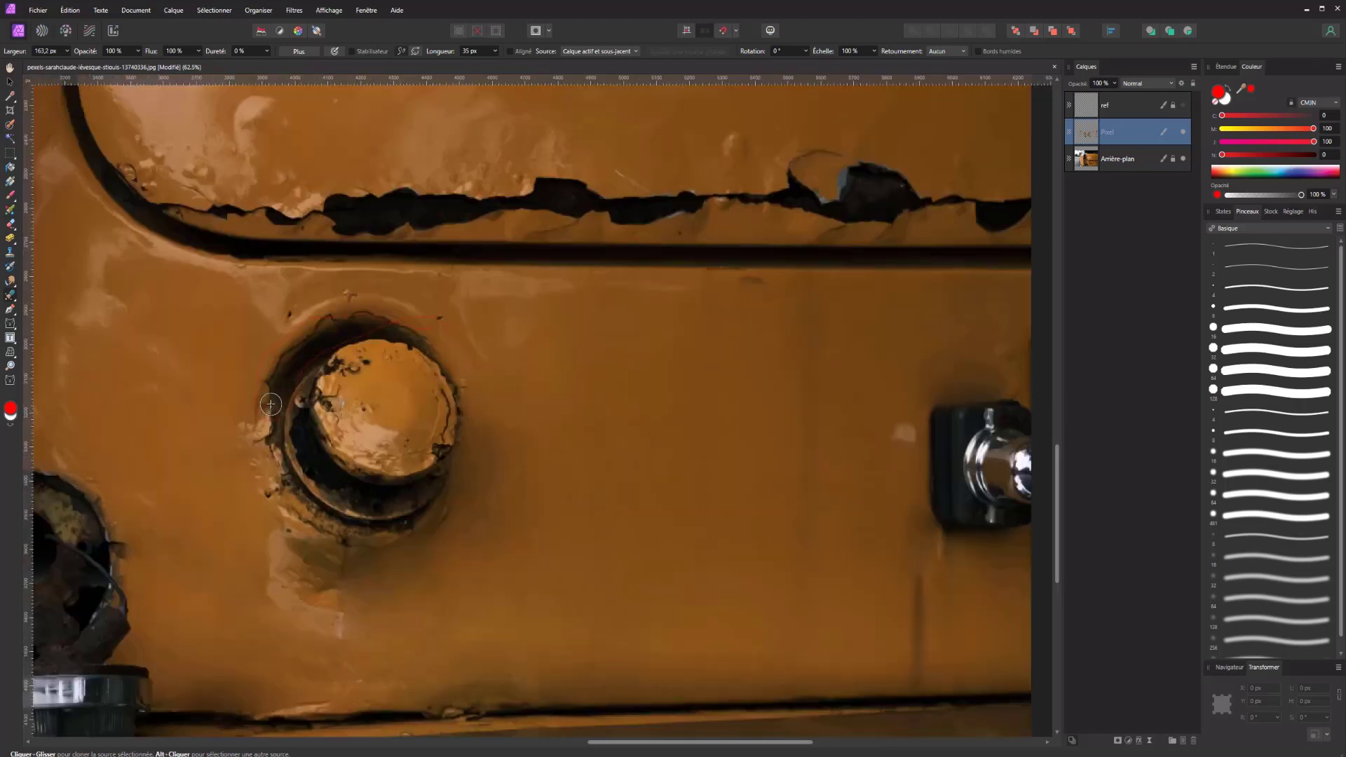
Step: Toggle the ref, background and Pixel layer visibility so the red reference marks show
left_click(1183, 106)
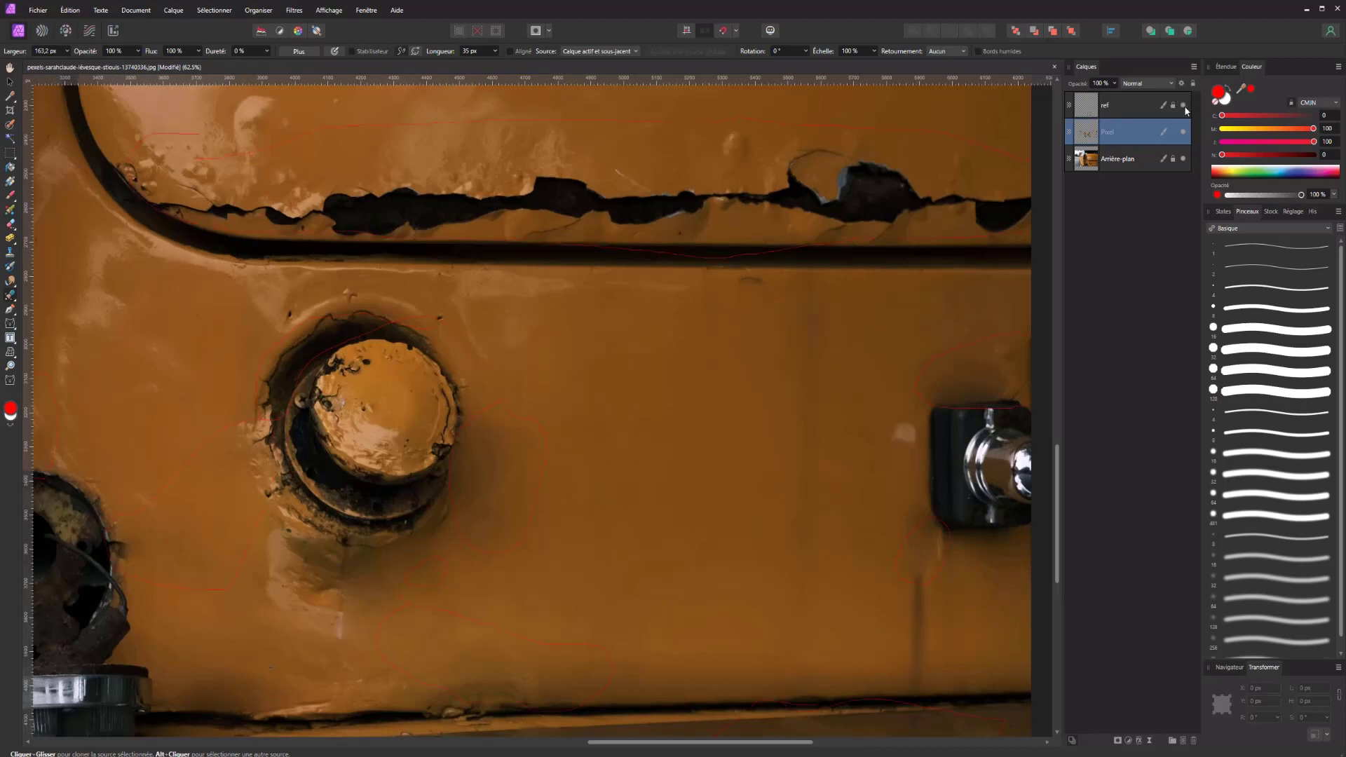
left_click(1183, 106)
left_click(1183, 158)
left_click(1183, 132)
scroll(278, 403, "down", 2)
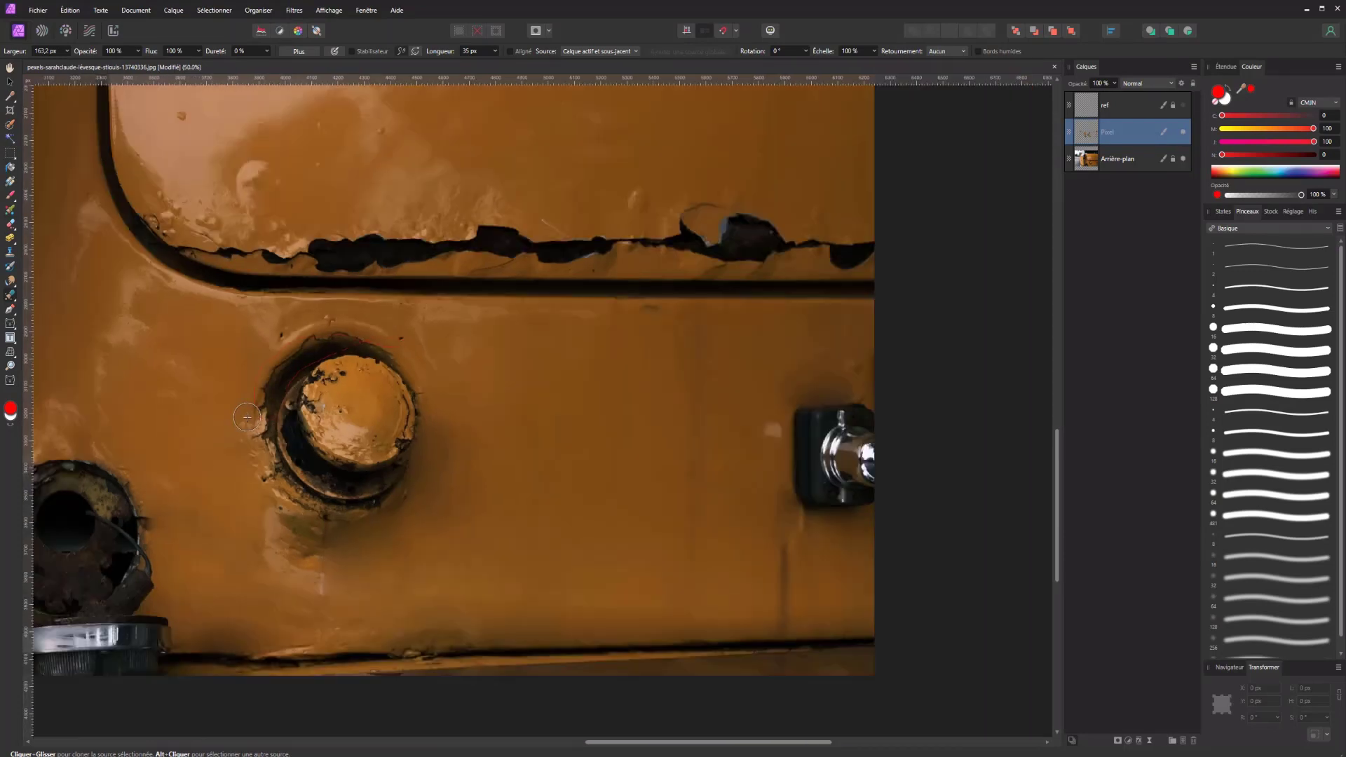
scroll(277, 404, "down", 2)
scroll(261, 405, "up", 5)
scroll(261, 405, "up", 2)
Step: At about 78 px, clone over the red-marked rim right, left and above the cap
scroll(205, 253, "up", 2)
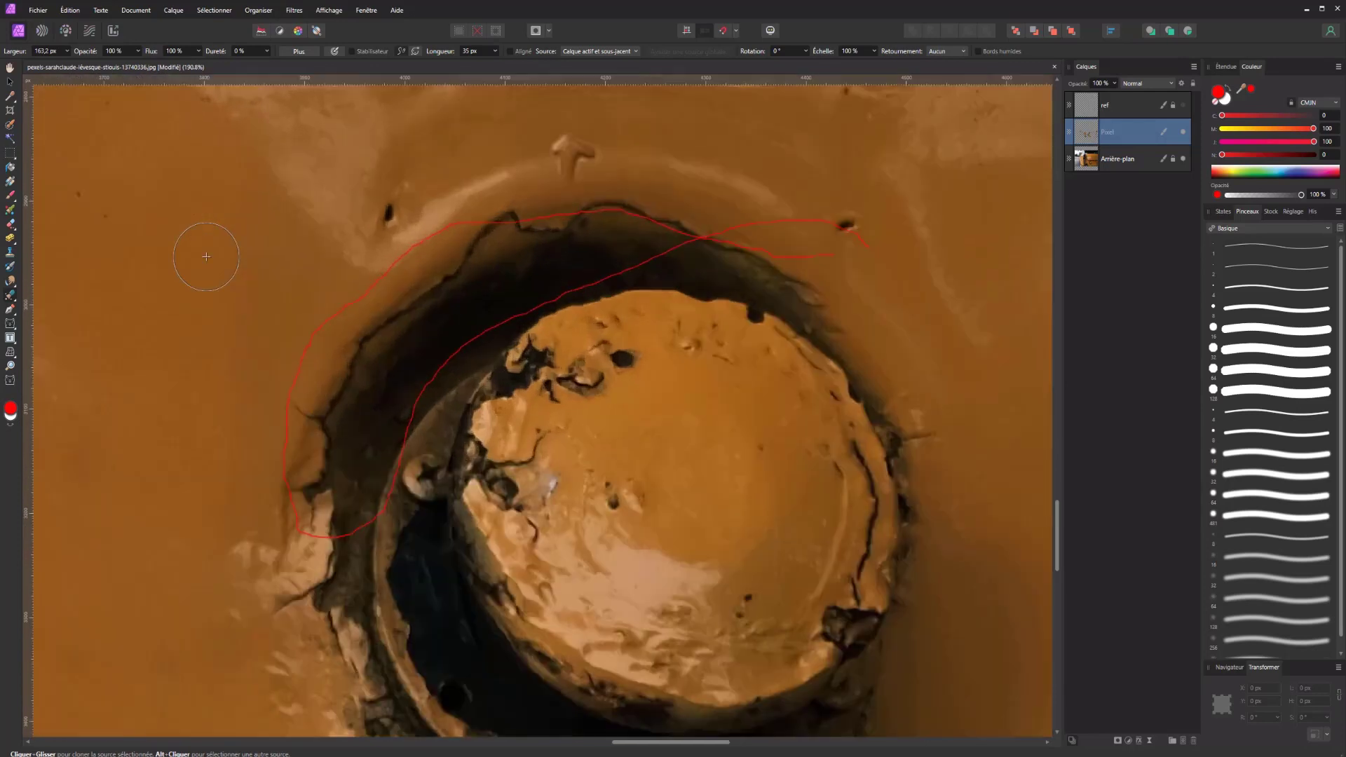
scroll(201, 226, "up", 2)
scroll(312, 247, "down", 3)
left_click_drag(554, 255, 526, 255)
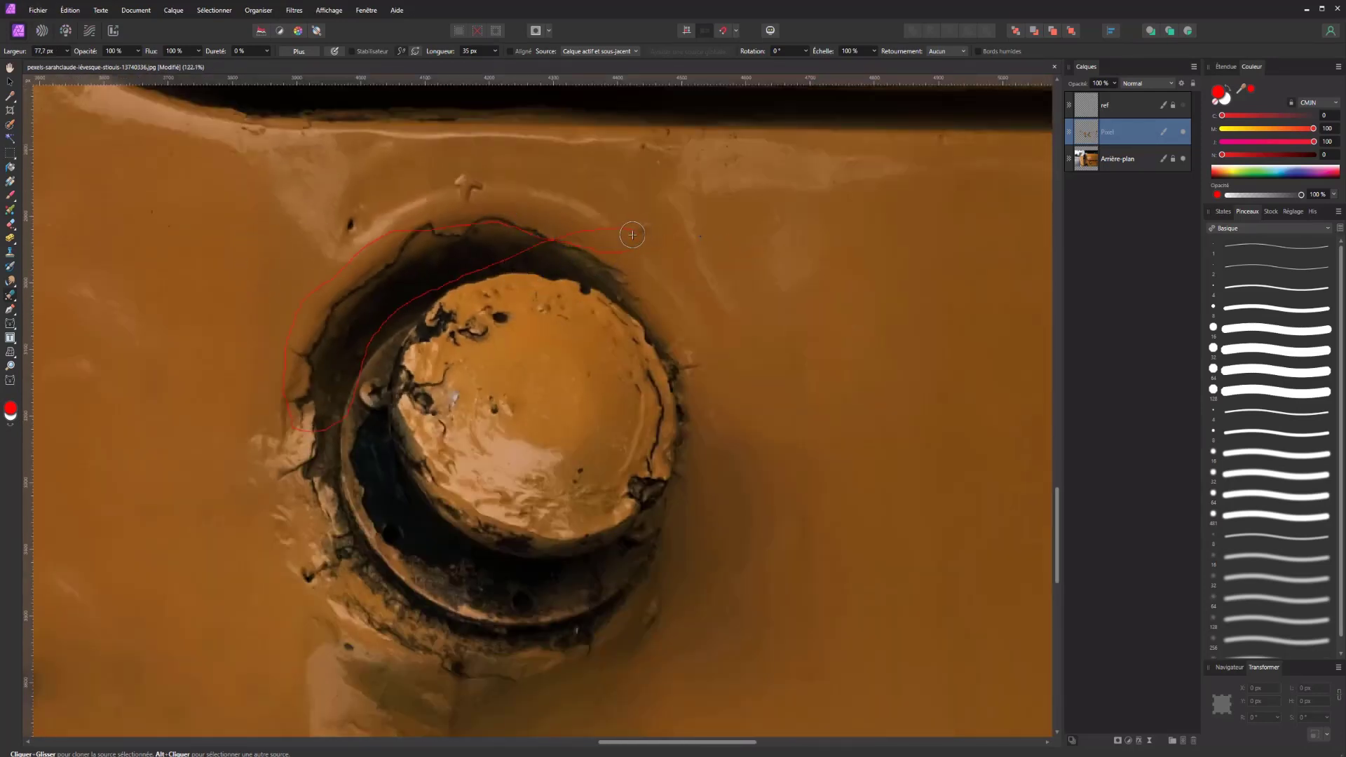
mouse_move(589, 230)
left_mouse_down()
mouse_move(618, 245)
mouse_move(577, 244)
left_mouse_up()
mouse_move(284, 412)
left_mouse_down()
mouse_move(329, 277)
mouse_move(378, 236)
mouse_move(415, 230)
left_mouse_up()
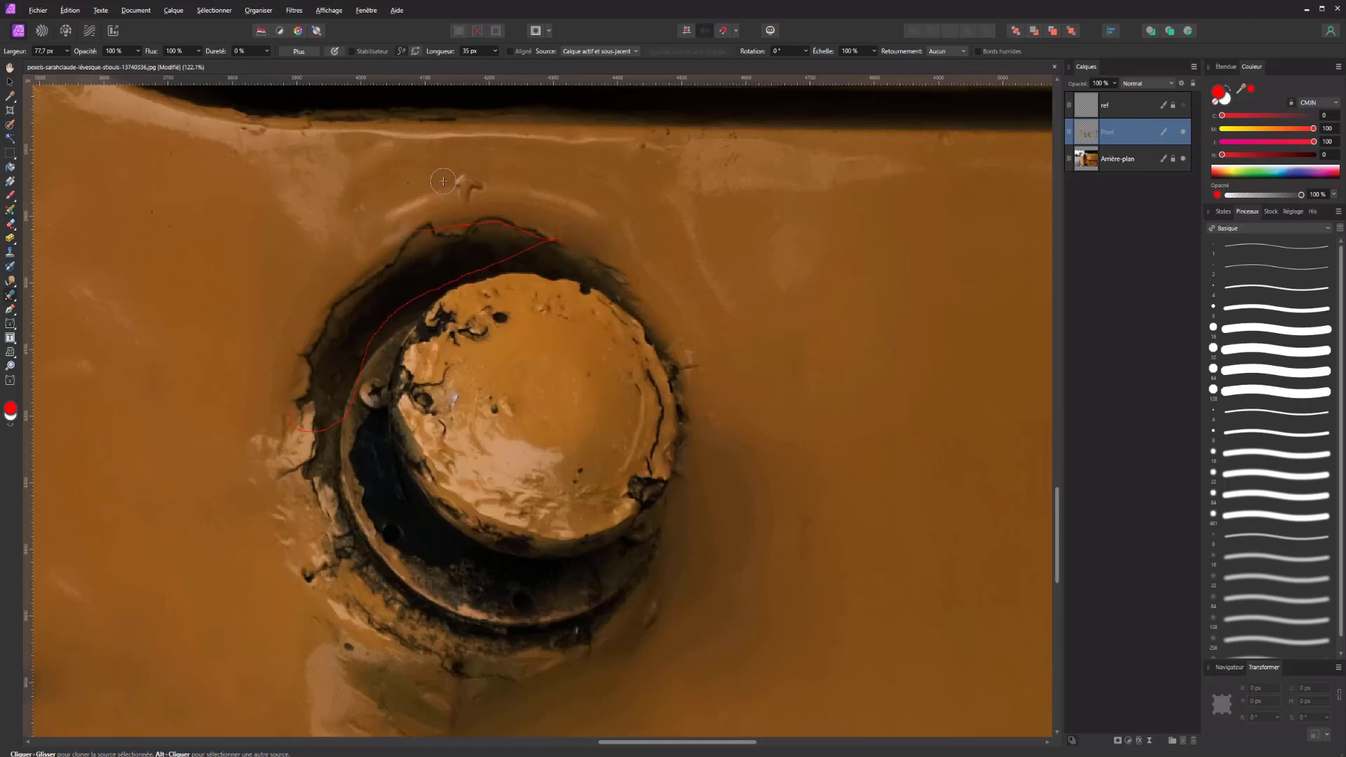
left_click_drag(443, 182, 463, 219)
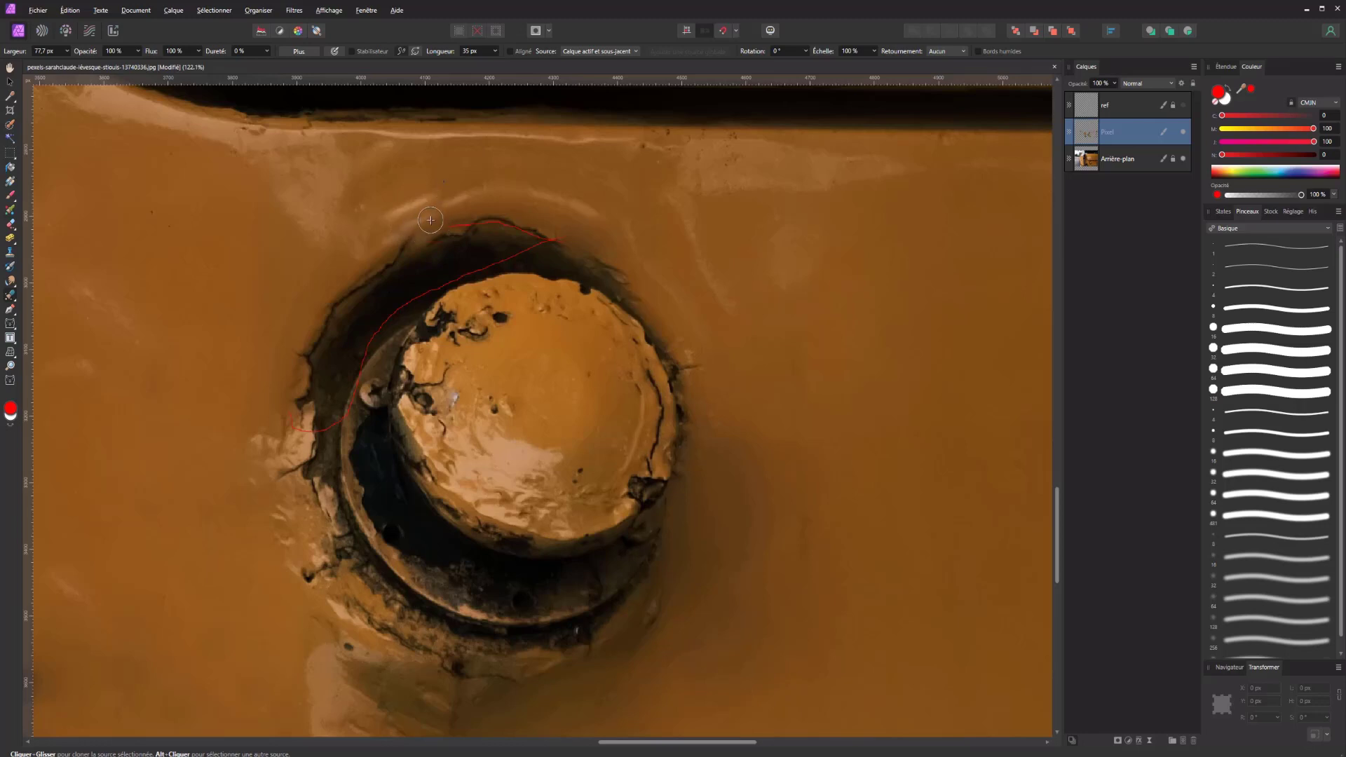
mouse_move(451, 231)
left_mouse_down()
mouse_move(562, 235)
mouse_move(555, 252)
mouse_move(514, 250)
mouse_move(551, 257)
mouse_move(477, 265)
left_mouse_up()
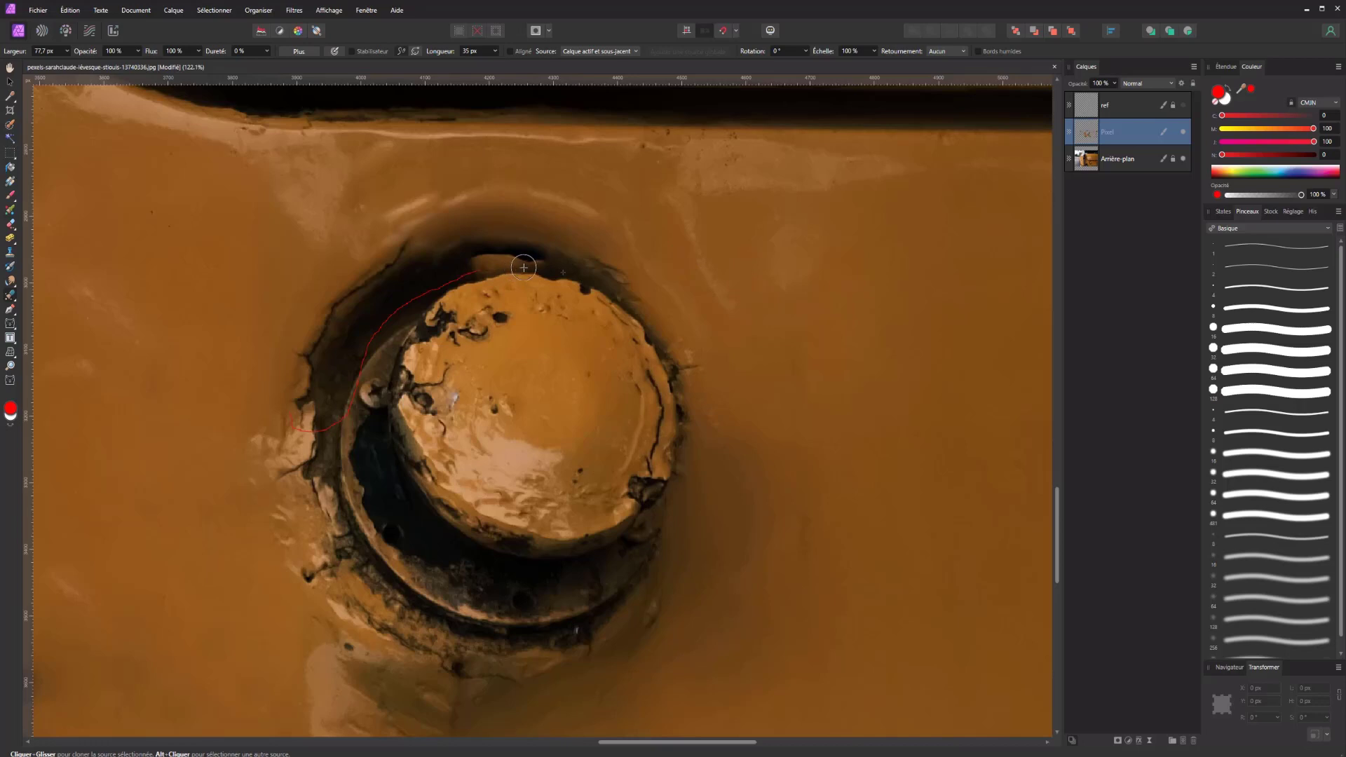
Step: Undo the last stroke, reset the brush to 65 px, and blend the light patch left of the cap
key("ctrl+z")
left_click_drag(538, 257, 499, 244)
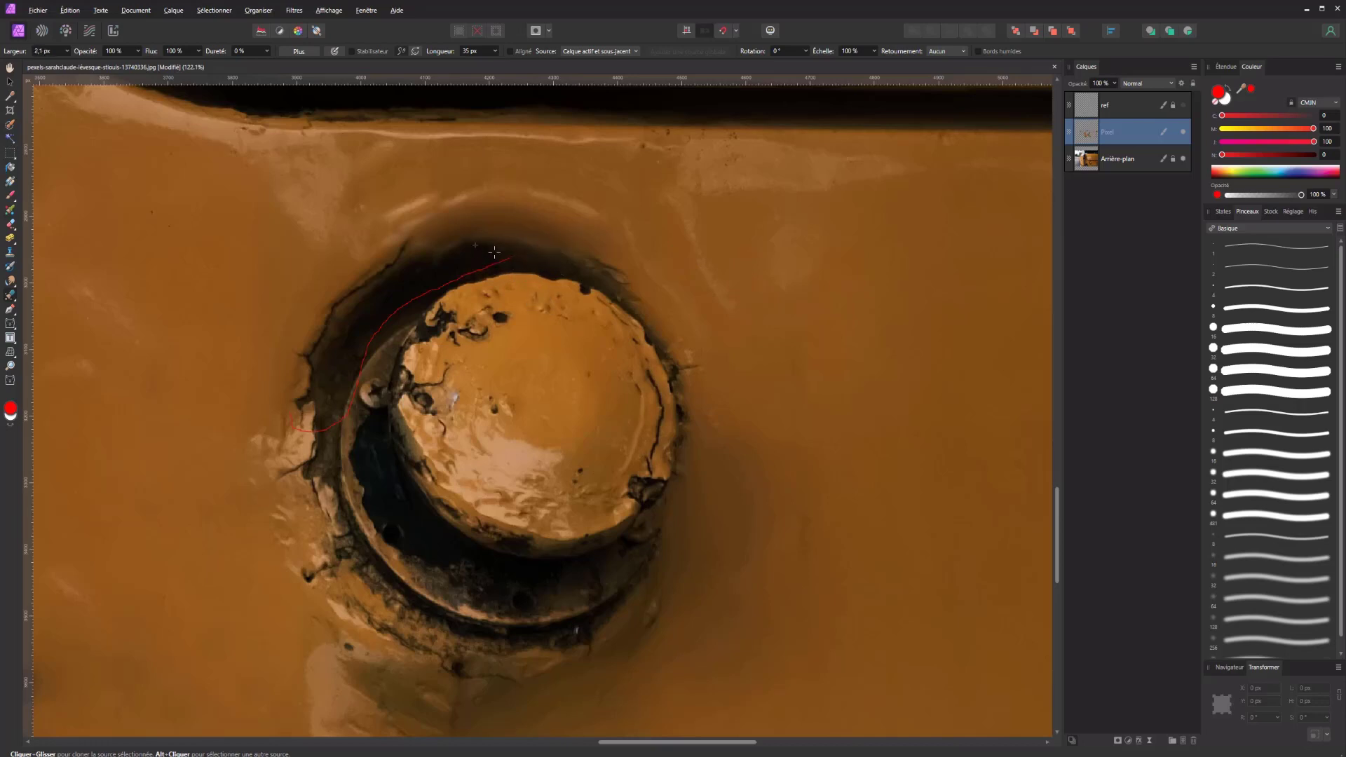
left_click_drag(502, 259, 512, 258)
left_click_drag(409, 650, 257, 657)
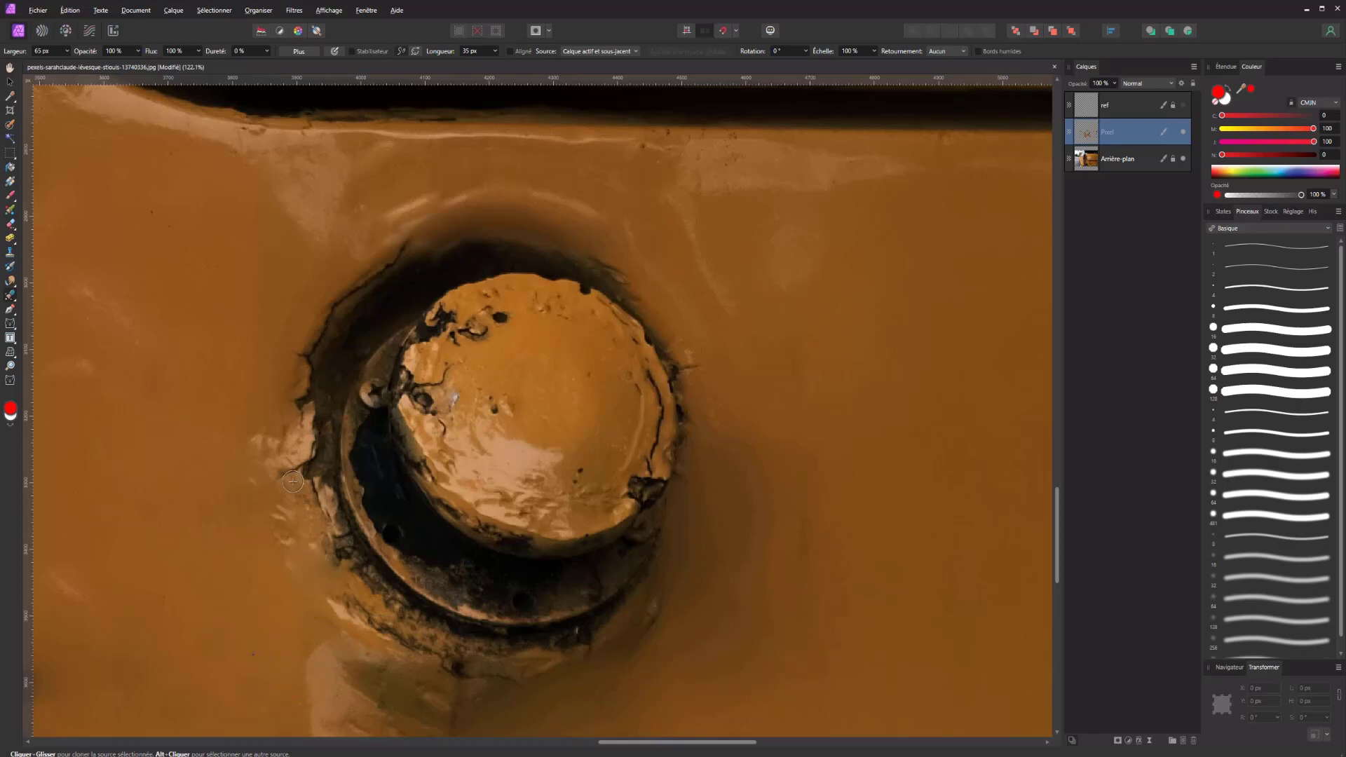
left_click_drag(293, 481, 305, 477)
Step: Zoom to 146% and clone out the dark speck, pits and rim patch on the cap's upper left
scroll(418, 341, "down", 2)
scroll(417, 340, "down", 7)
scroll(448, 330, "up", 7)
scroll(491, 337, "up", 3)
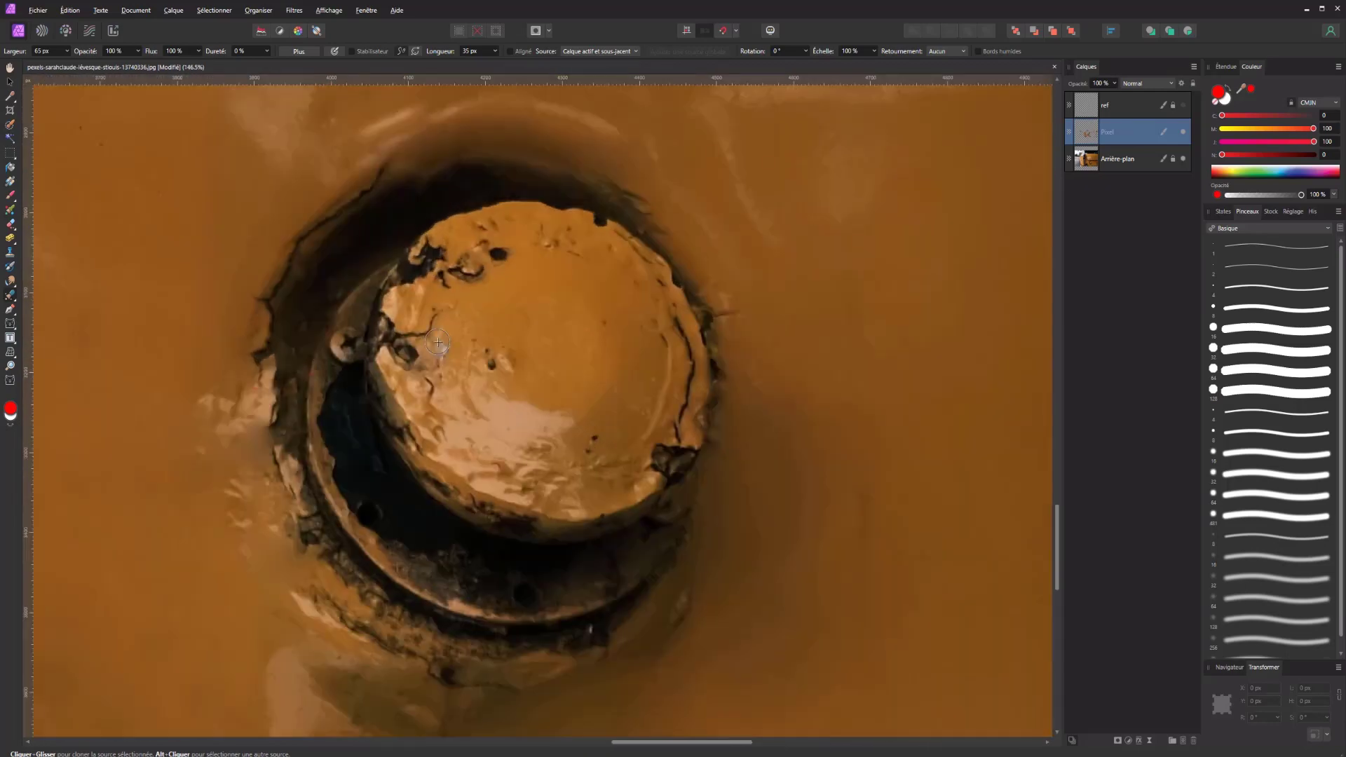
scroll(533, 348, "up", 1)
left_click(493, 359)
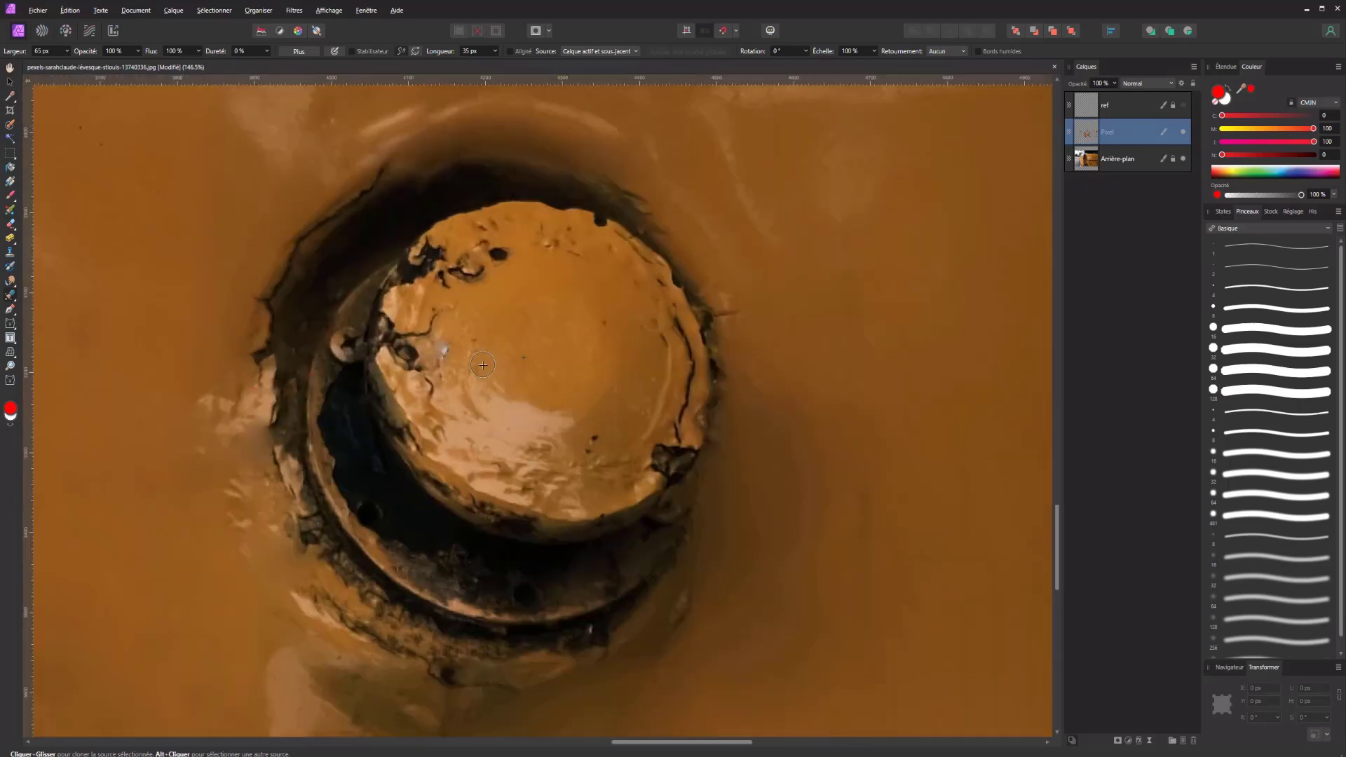
mouse_move(511, 251)
left_mouse_down()
mouse_move(473, 288)
mouse_move(487, 278)
mouse_move(436, 265)
left_mouse_up()
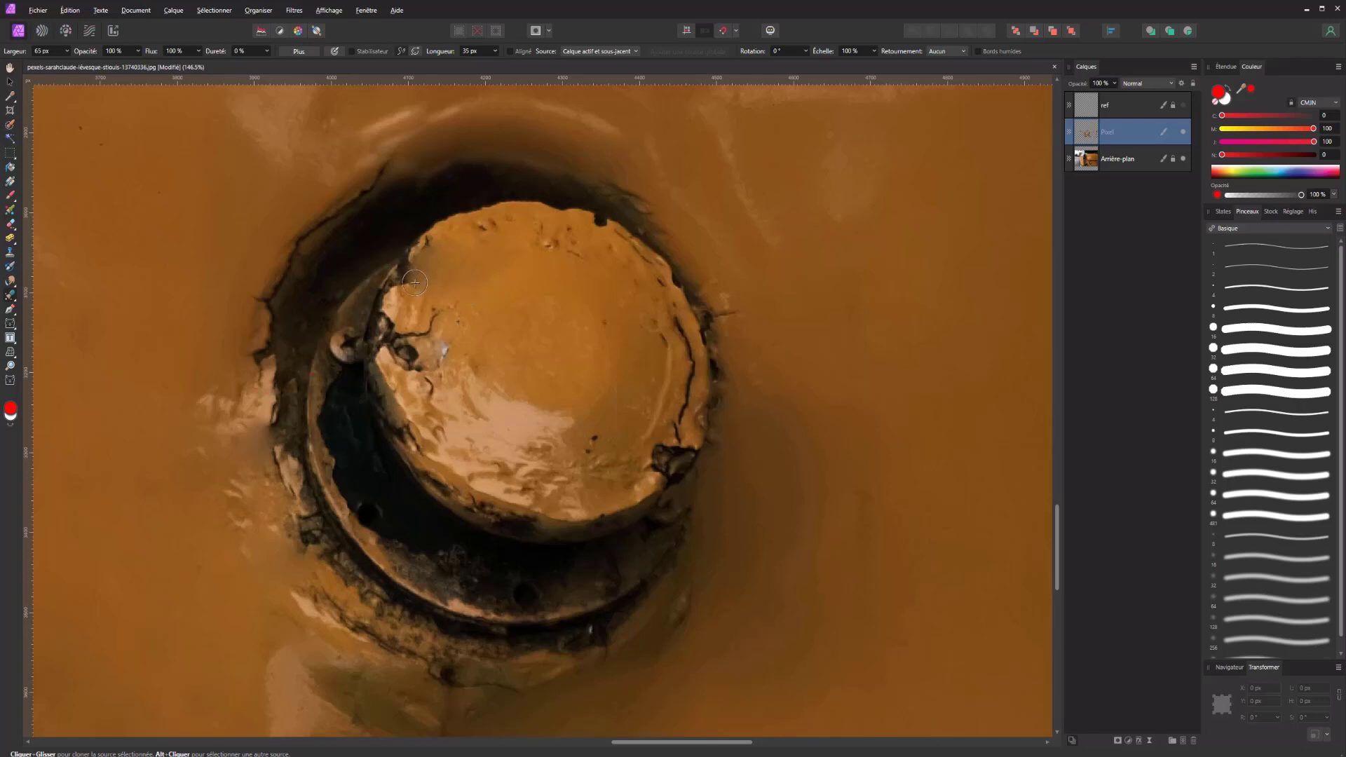
left_click_drag(413, 280, 424, 264)
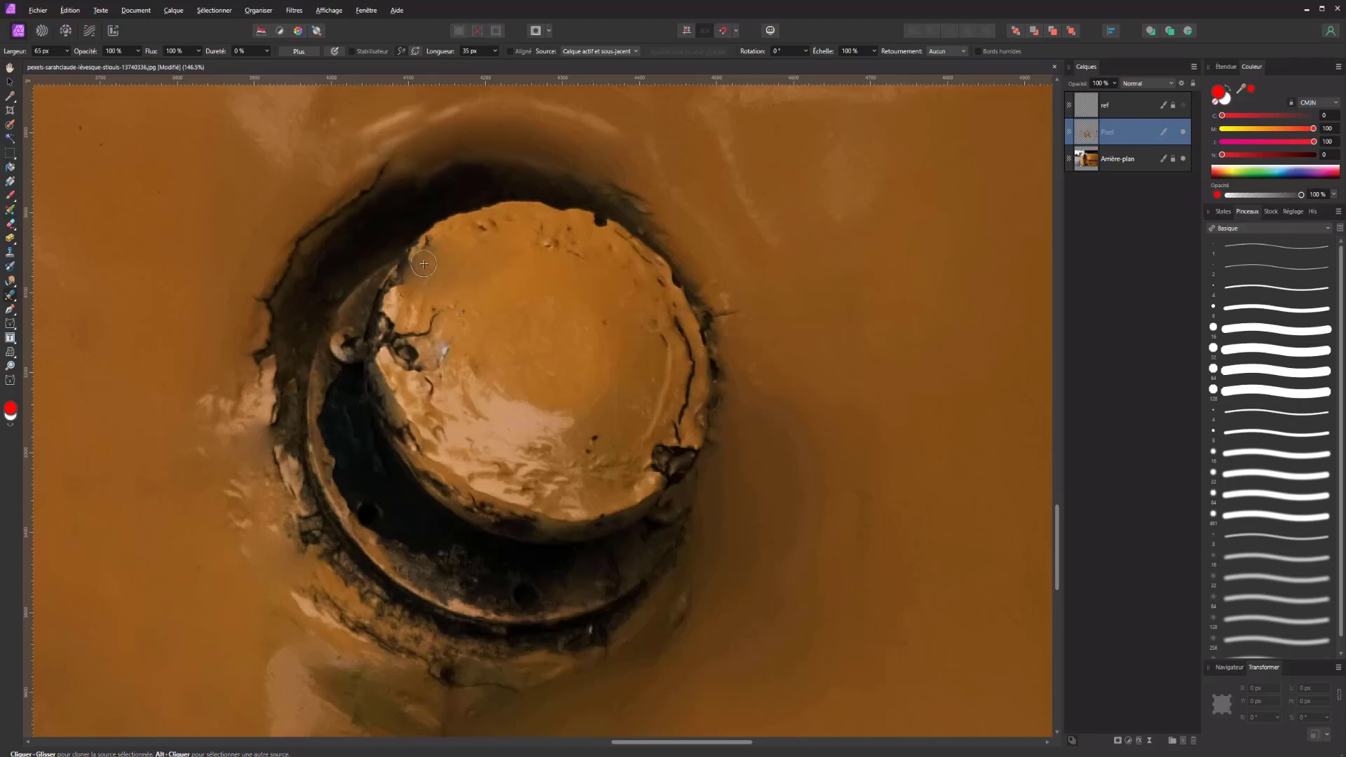
Step: Adjust brush hardness, then clone out the cap's left rim, specks and bluish-white glare, undoing one stroke
left_click(267, 53)
type("70")
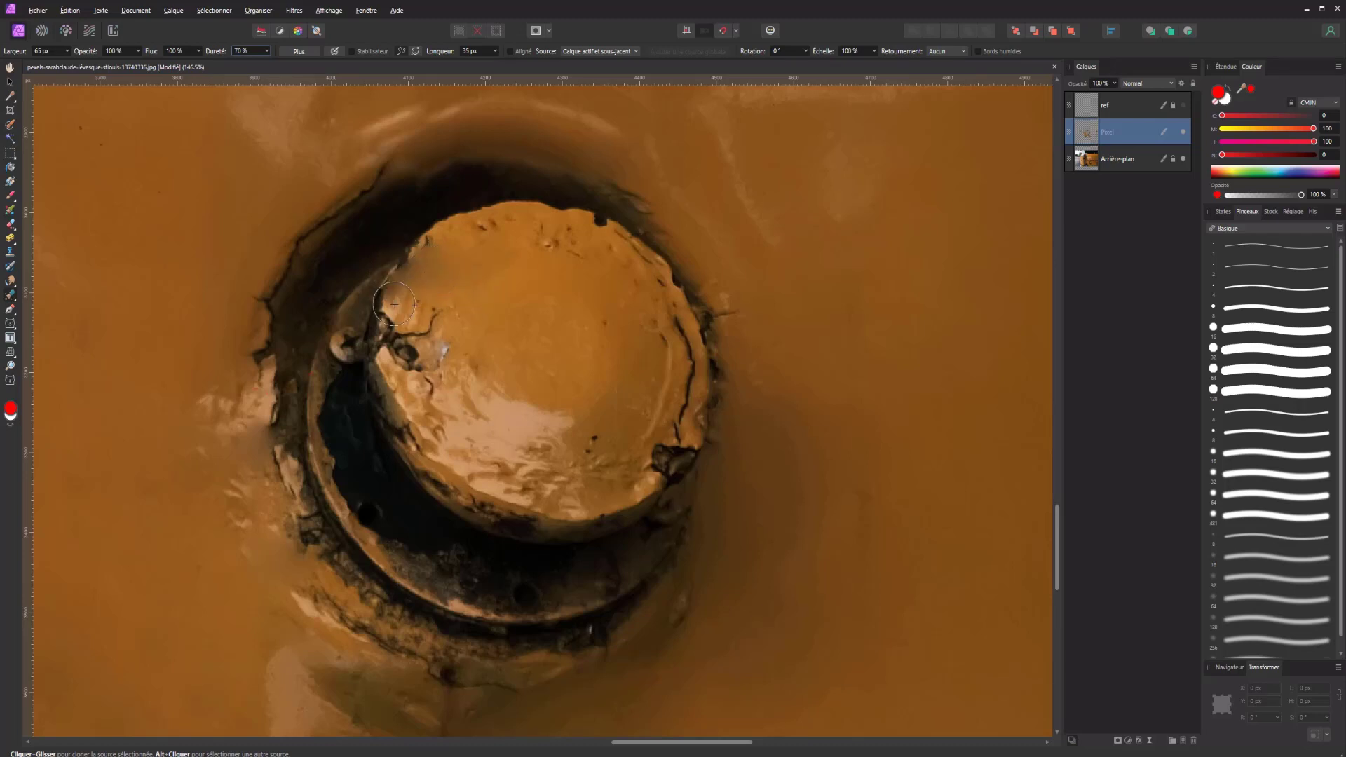
left_click_drag(394, 303, 434, 255)
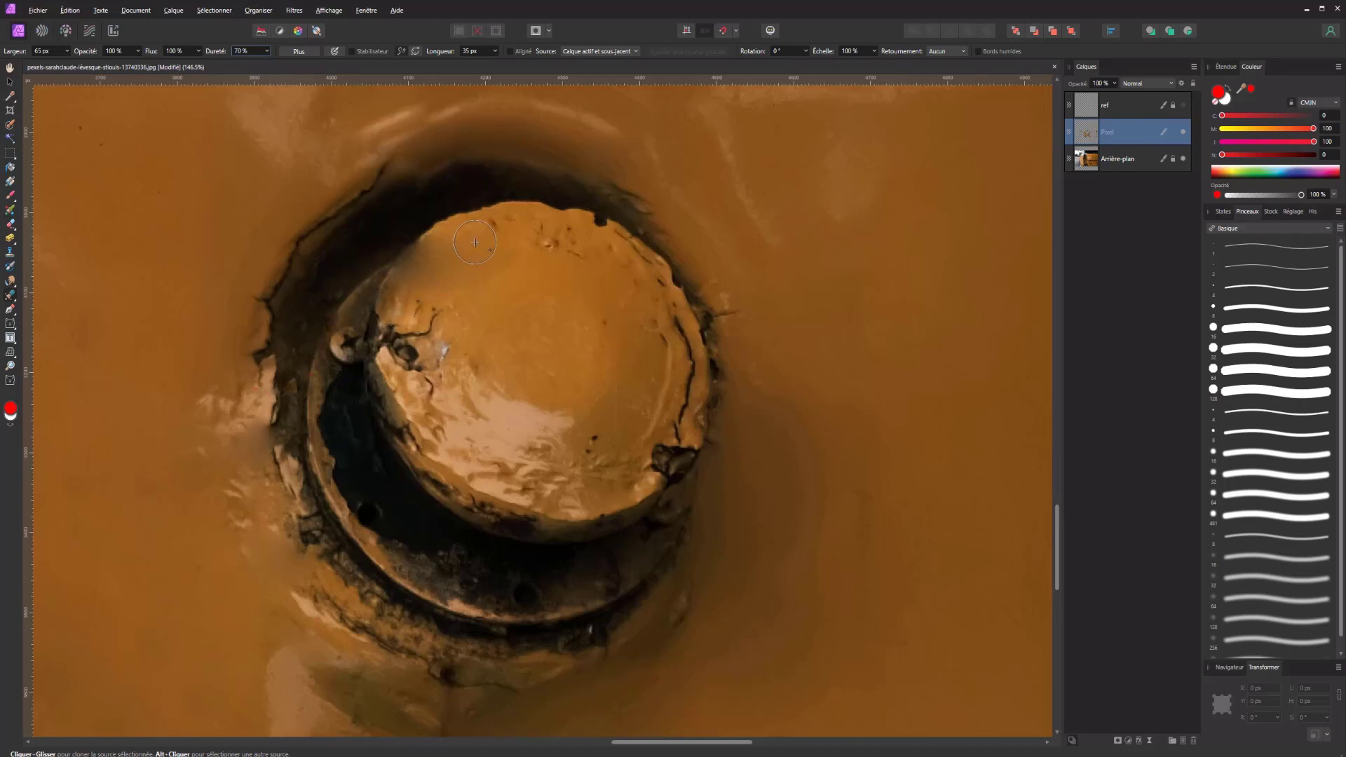
left_click_drag(596, 226, 603, 222)
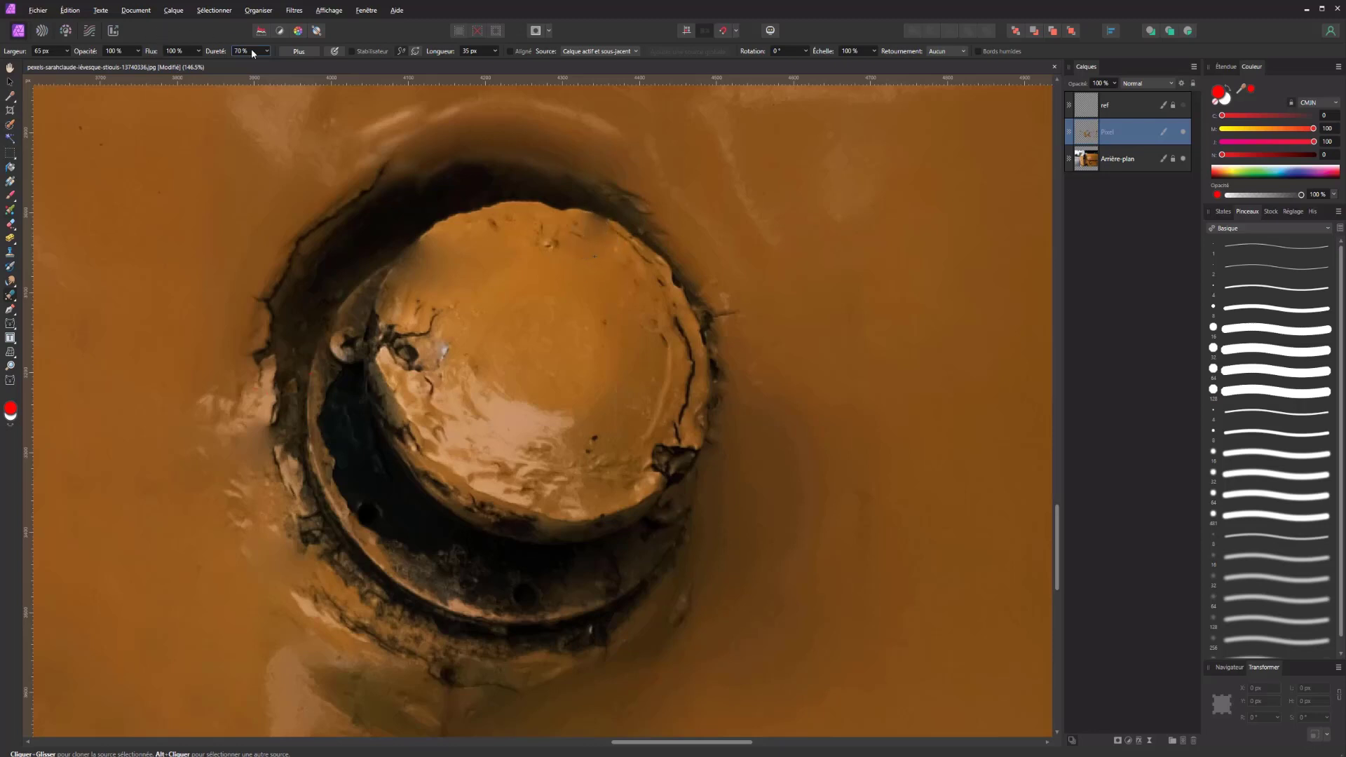
type("0")
left_click(533, 318)
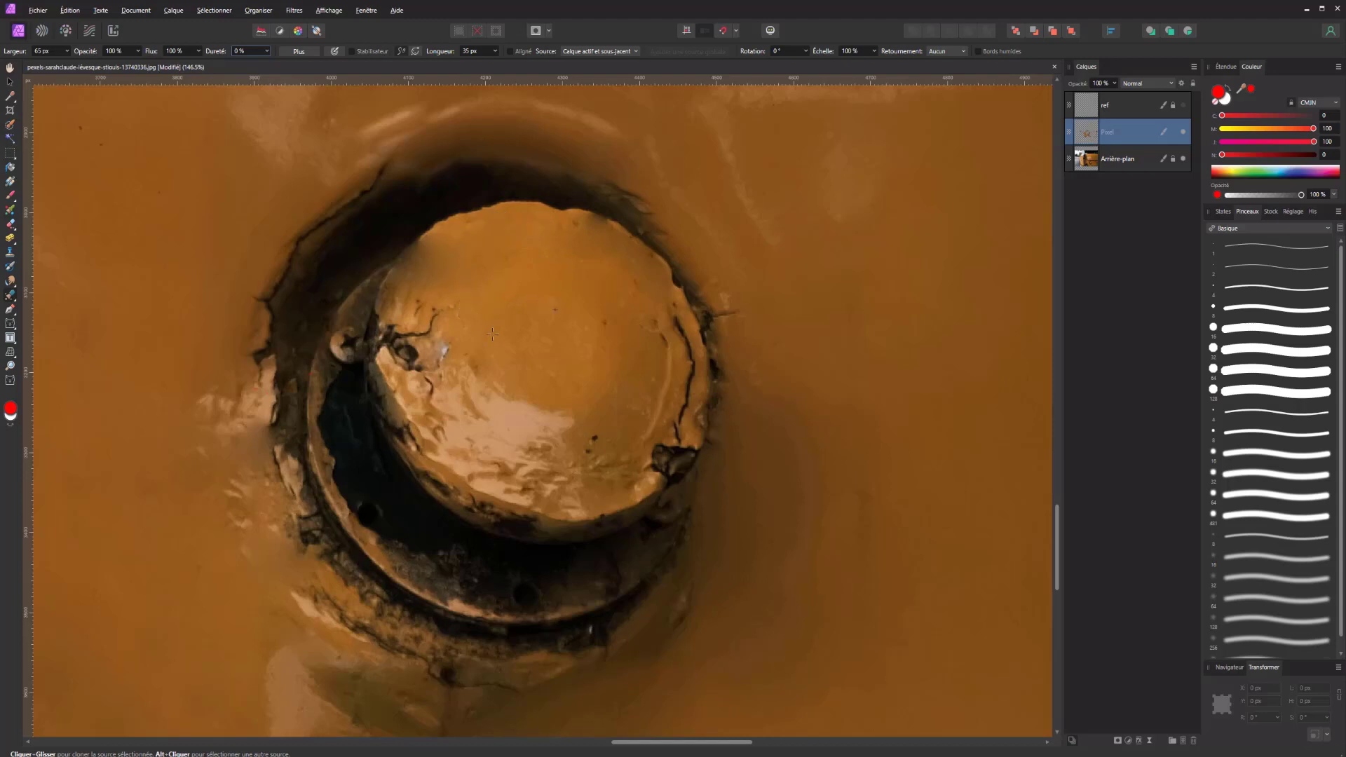
mouse_move(493, 334)
left_mouse_down()
mouse_move(434, 347)
mouse_move(475, 318)
mouse_move(420, 318)
mouse_move(404, 341)
mouse_move(387, 324)
mouse_move(406, 313)
left_mouse_up()
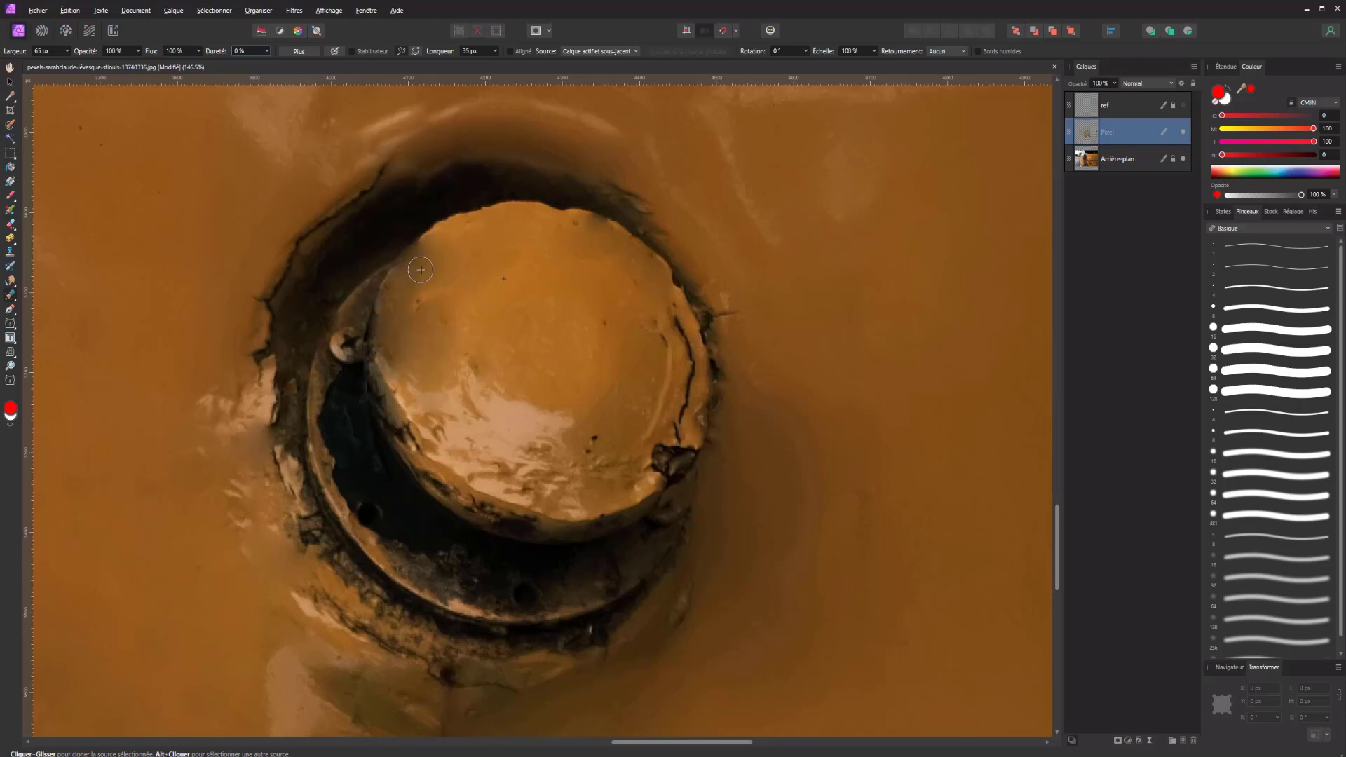
left_click_drag(604, 436, 594, 443)
left_click_drag(630, 449, 661, 469)
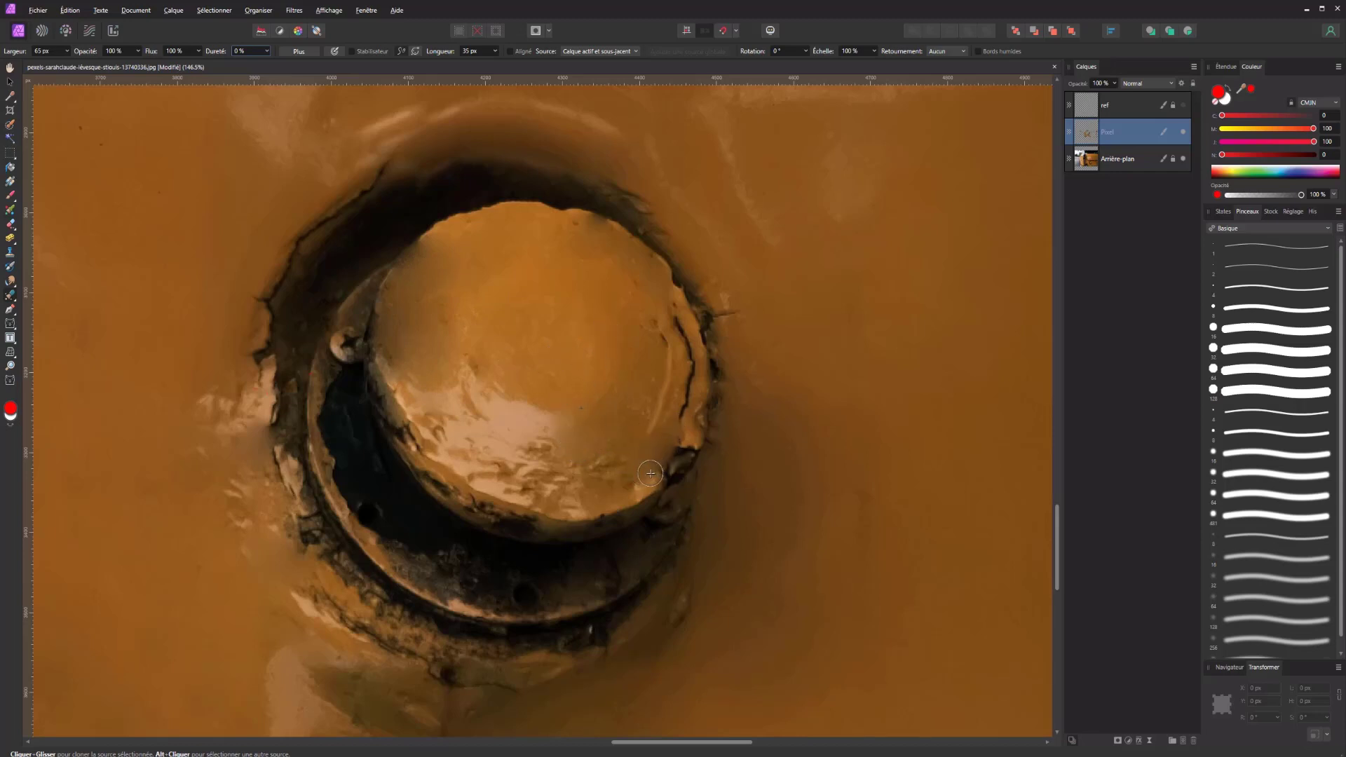
key("ctrl+z")
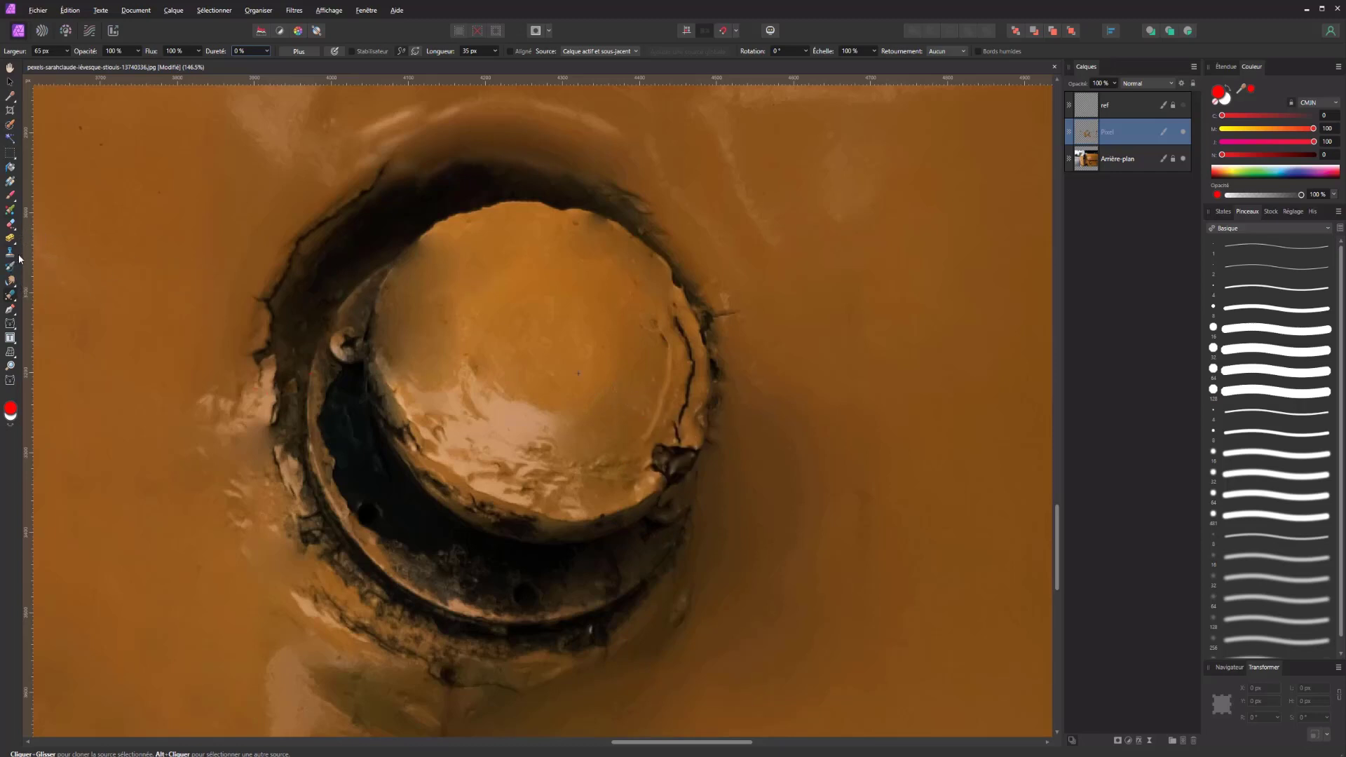
Step: Switch to the Clone Brush sampling Active and Below Layers from a source on the cap face
left_click(11, 258)
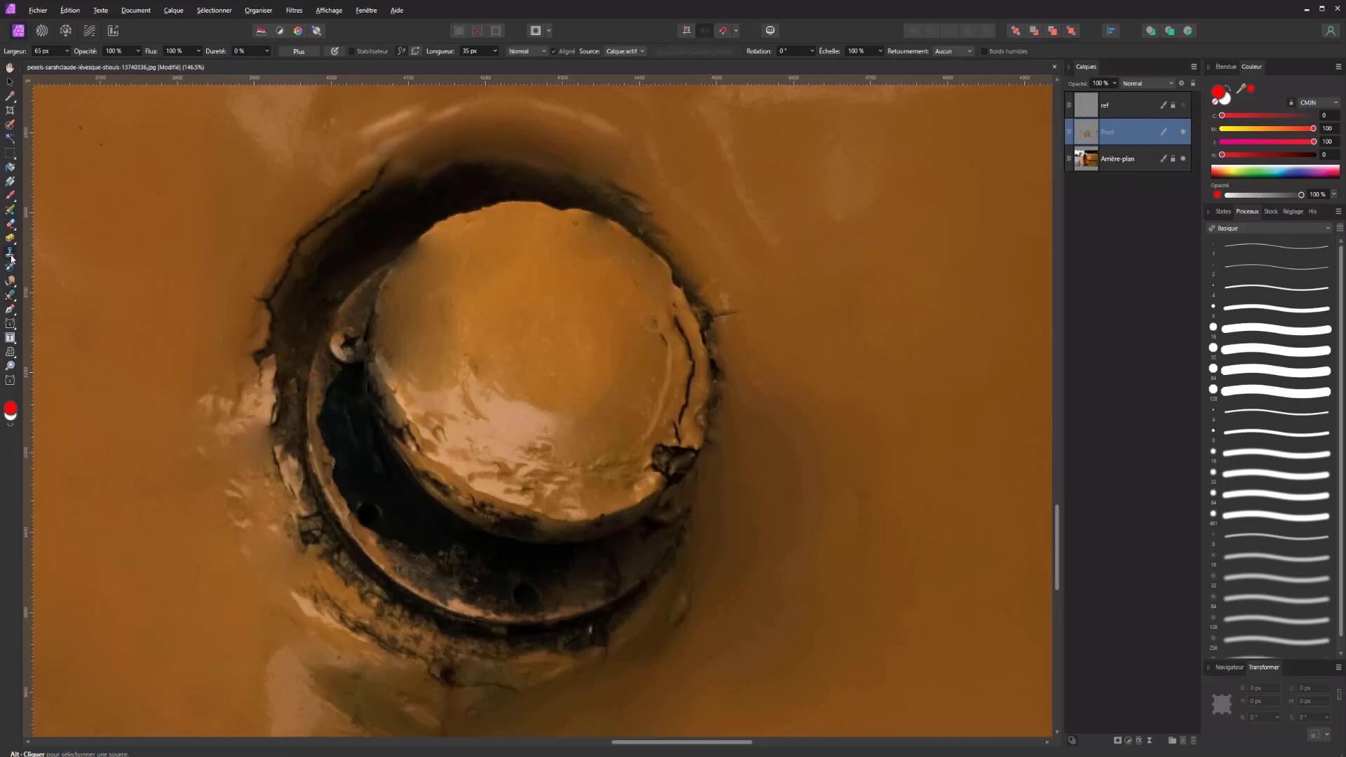
left_click(527, 341, "alt")
left_click(623, 52)
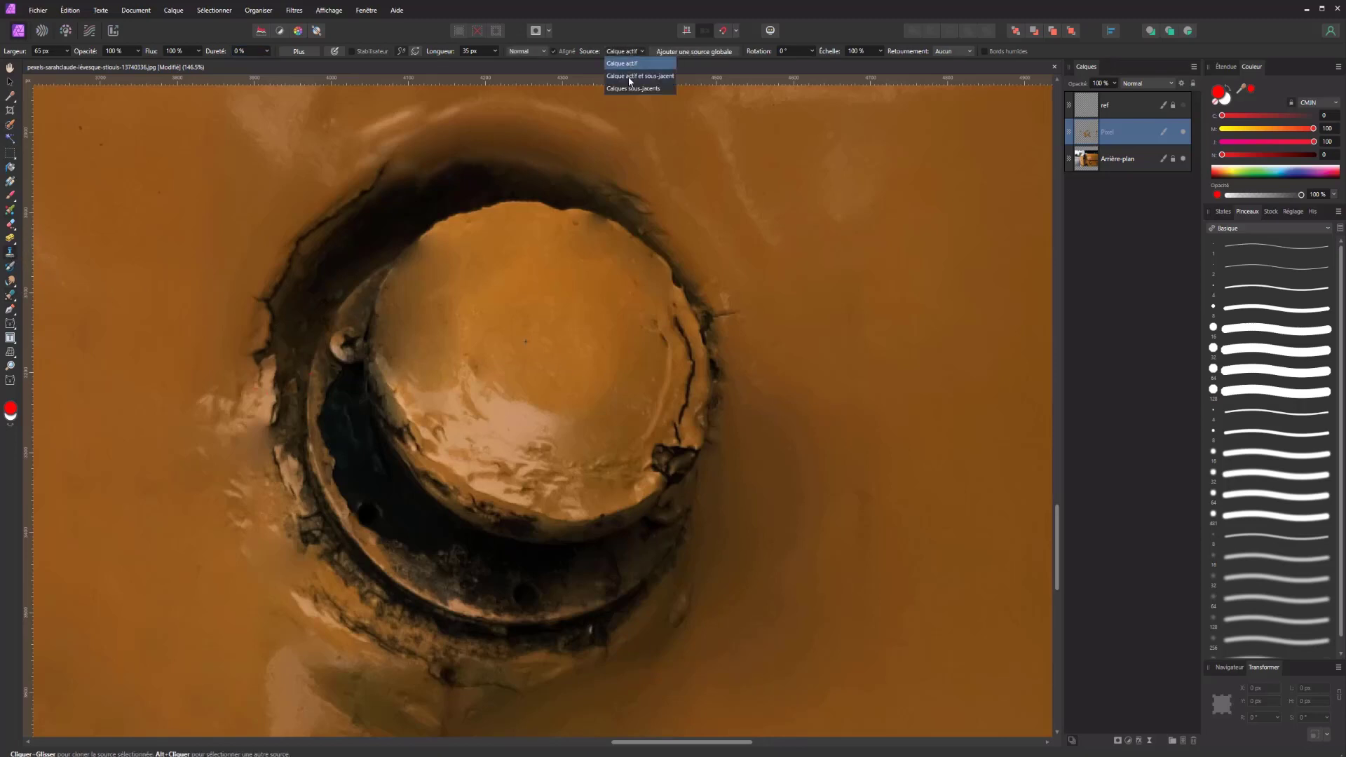
left_click(624, 76)
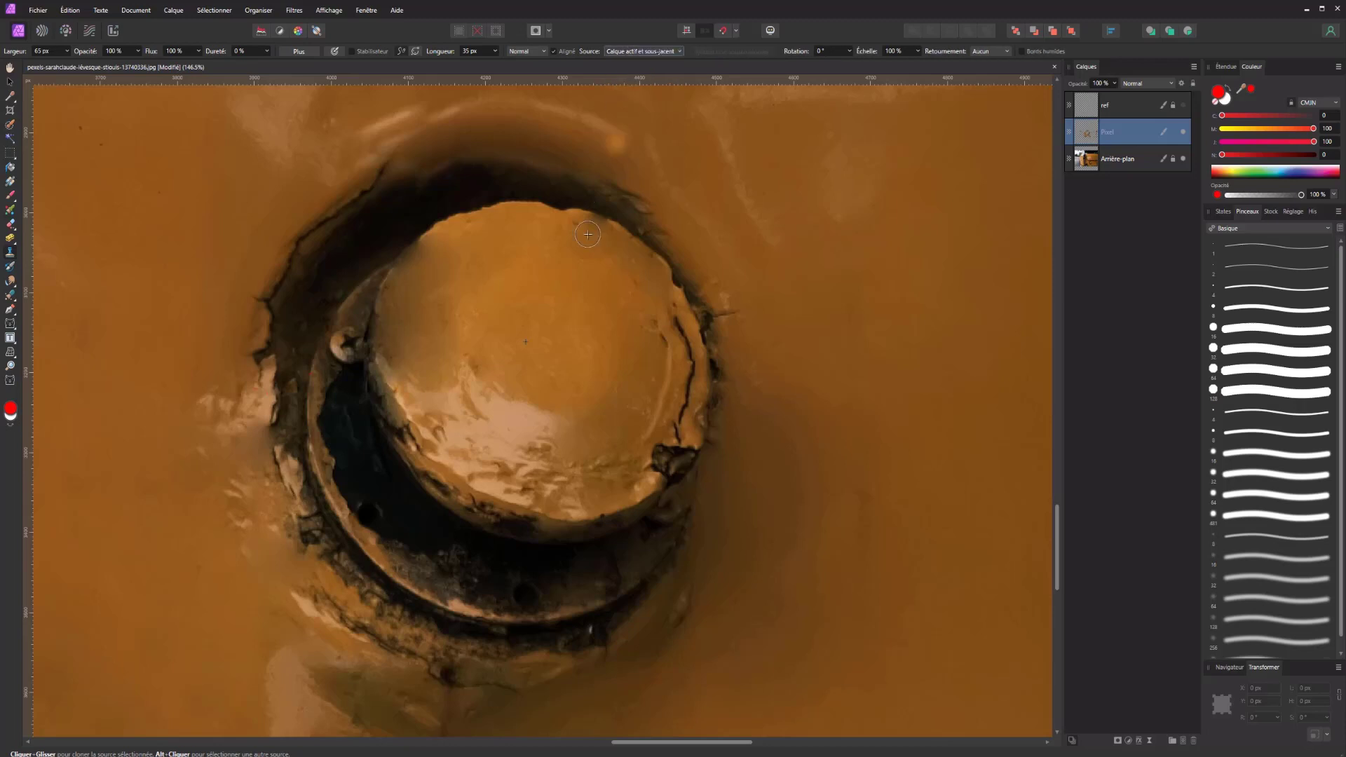
mouse_move(628, 456)
left_mouse_down()
mouse_move(651, 469)
mouse_move(668, 444)
left_mouse_up()
key("ctrl+z")
Step: At lower opacity, clone over the dark crack chunk on the plate rim and rough plate texture
left_click_drag(138, 51, 126, 66)
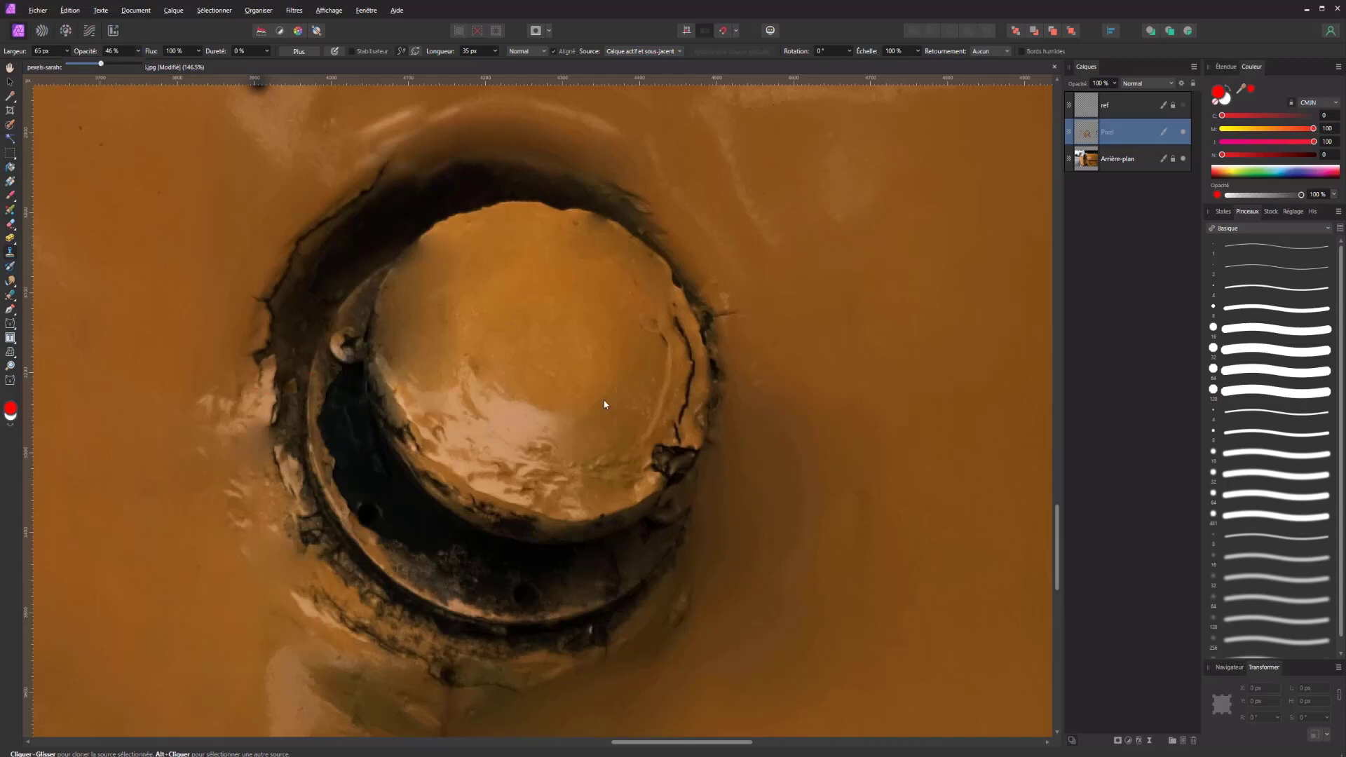
mouse_move(662, 445)
left_mouse_down()
mouse_move(682, 453)
mouse_move(660, 447)
mouse_move(682, 320)
left_mouse_up()
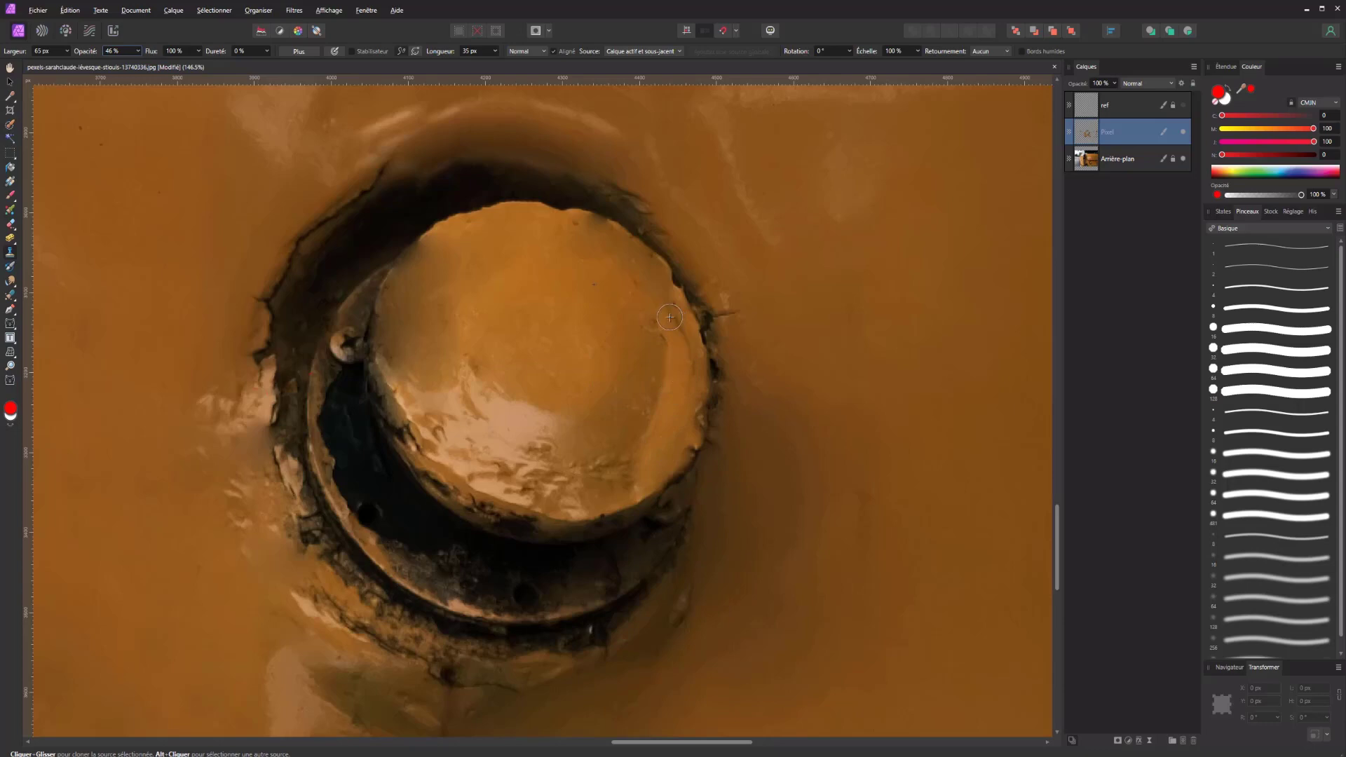
scroll(677, 363, "down", 4)
scroll(659, 420, "down", 3)
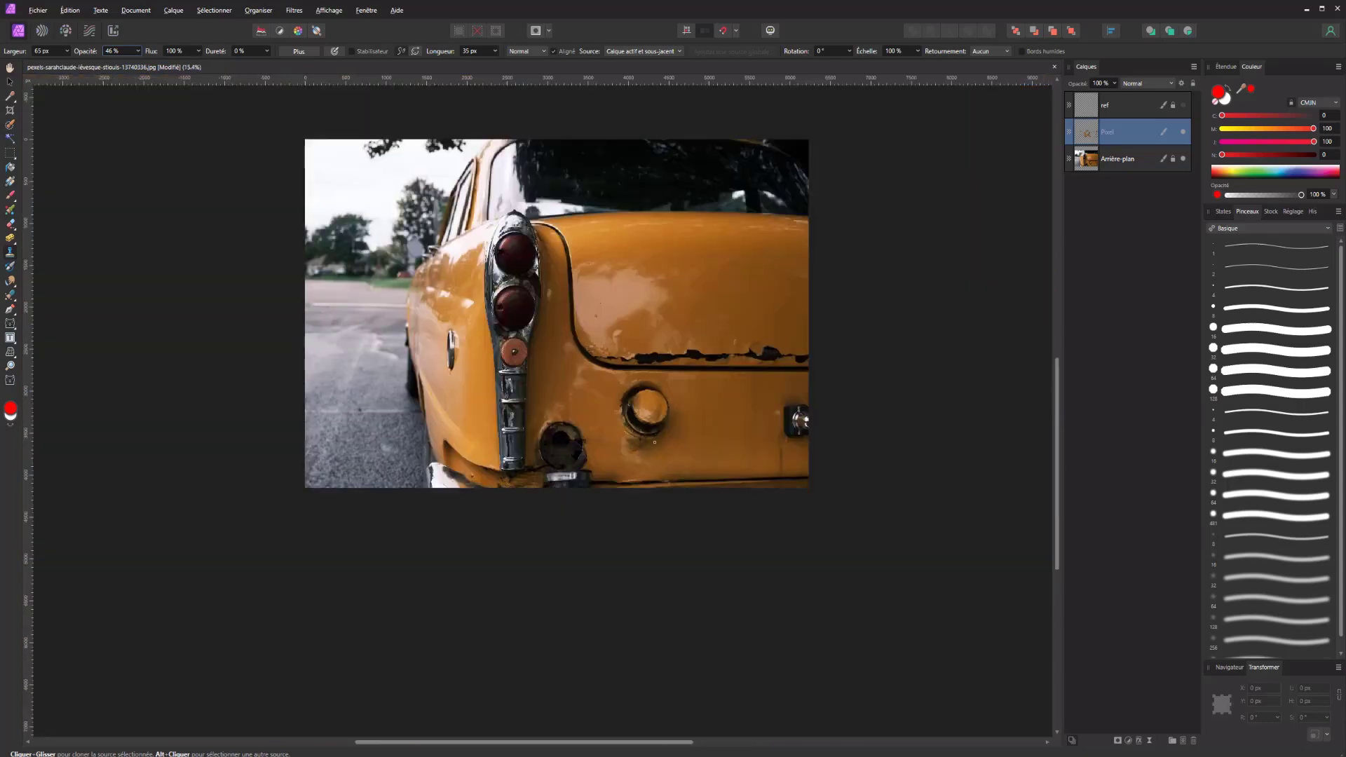
scroll(743, 308, "up", 5)
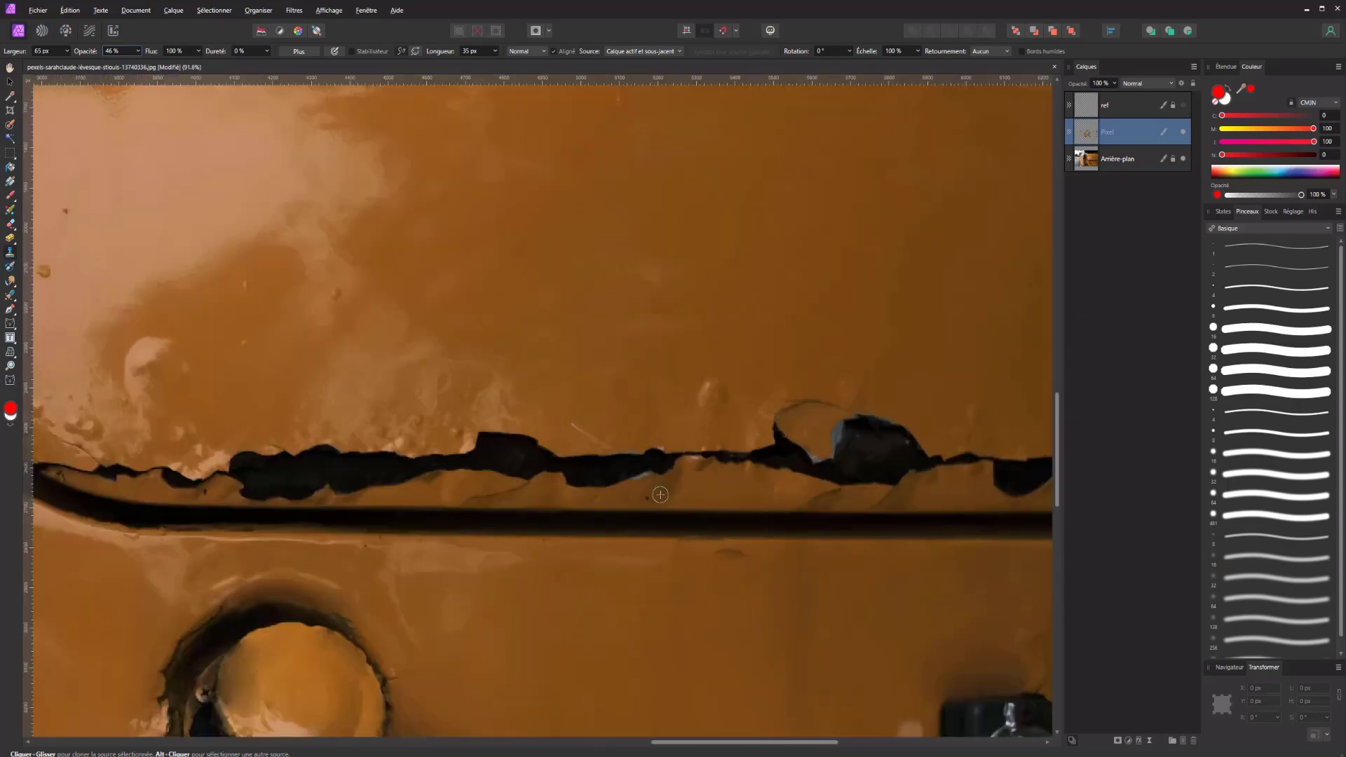
scroll(548, 445, "up", 2)
mouse_move(547, 445)
left_mouse_down()
mouse_move(592, 298)
mouse_move(583, 224)
left_mouse_up()
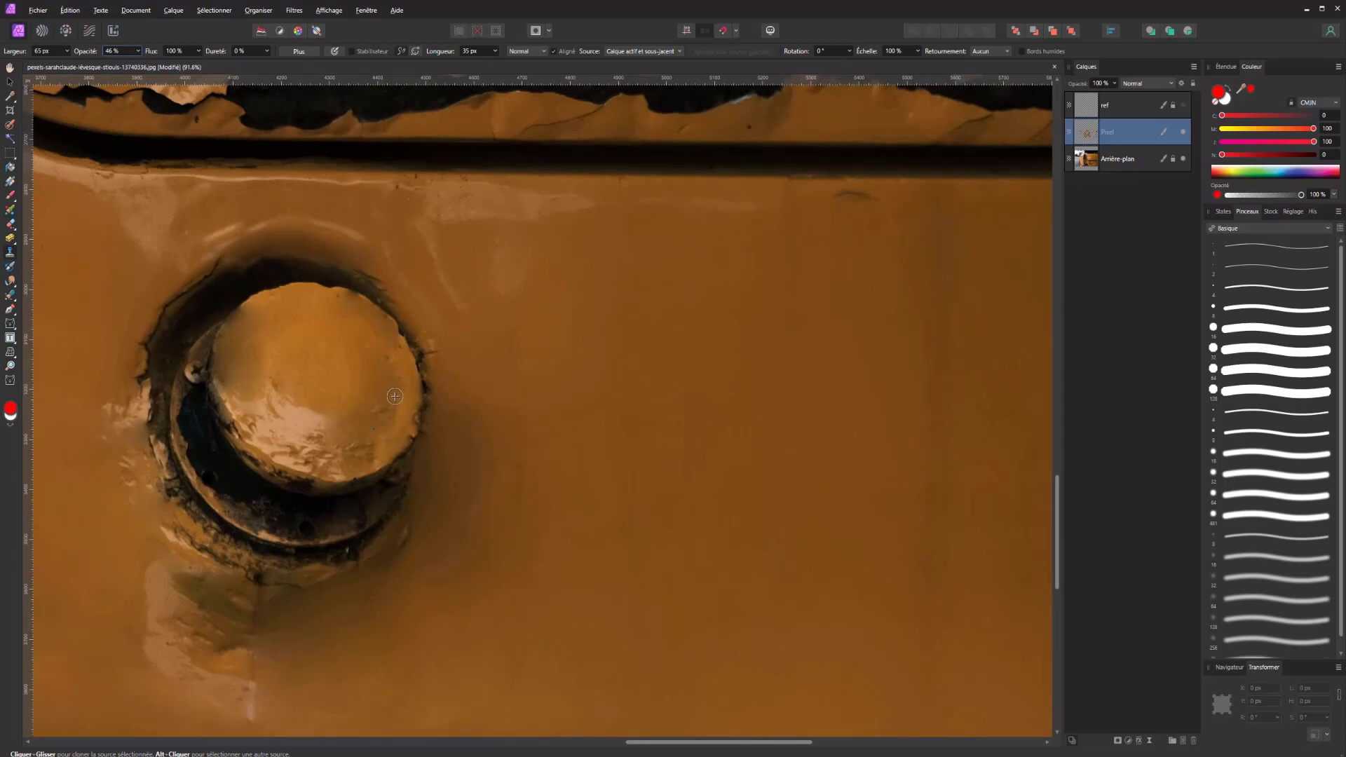
scroll(394, 396, "up", 3)
left_click_drag(385, 399, 308, 401)
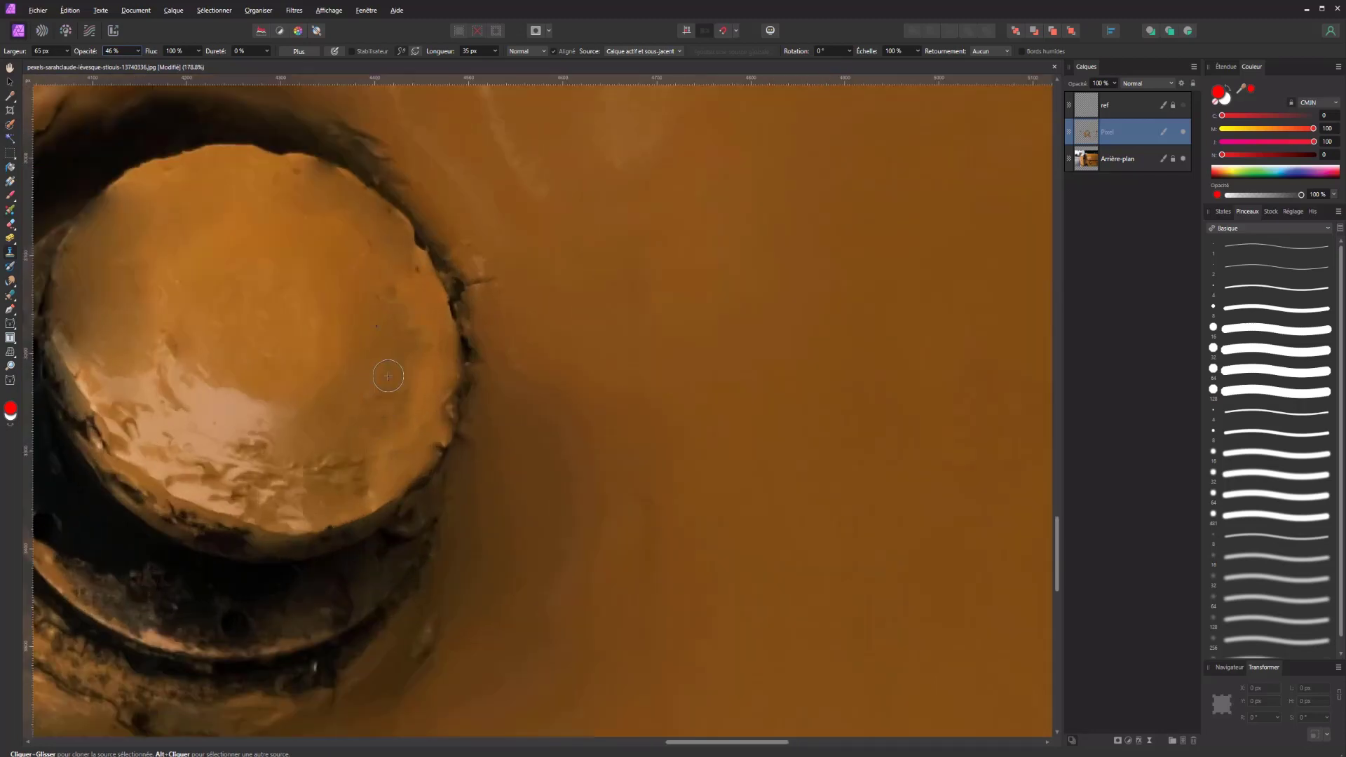
Step: Toggle the retouch layer to compare, then enlarge the clone brush to 127.6 px
scroll(308, 401, "down", 8)
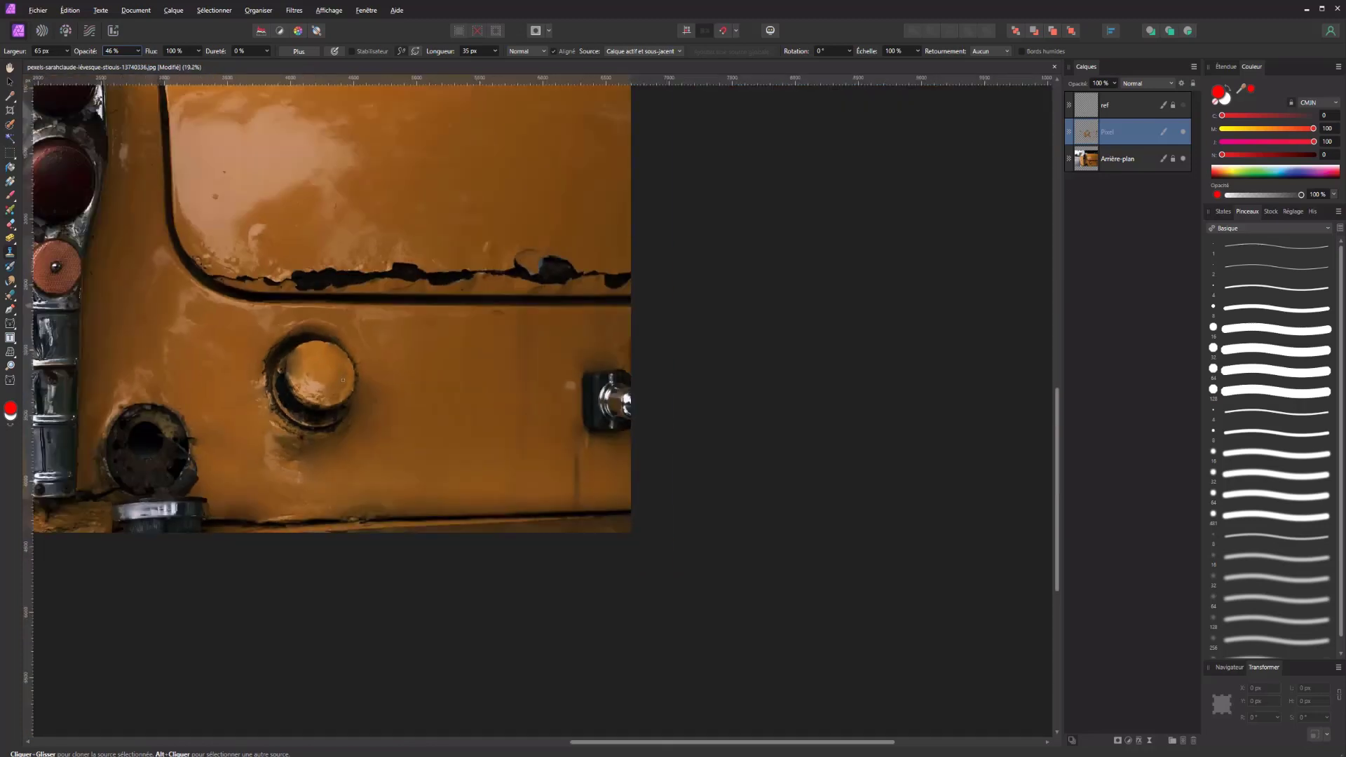
scroll(280, 421, "down", 4)
scroll(235, 458, "up", 4)
scroll(234, 457, "up", 1)
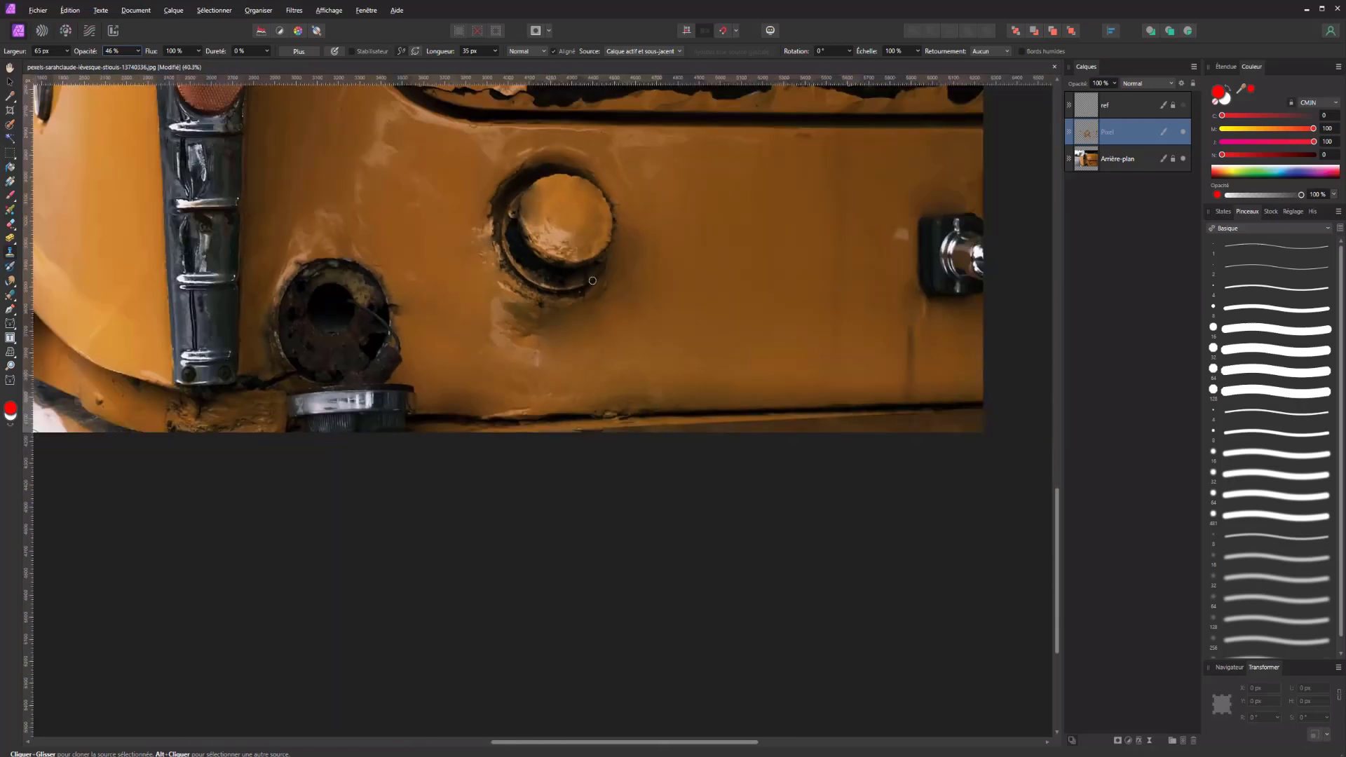
left_click(1184, 134)
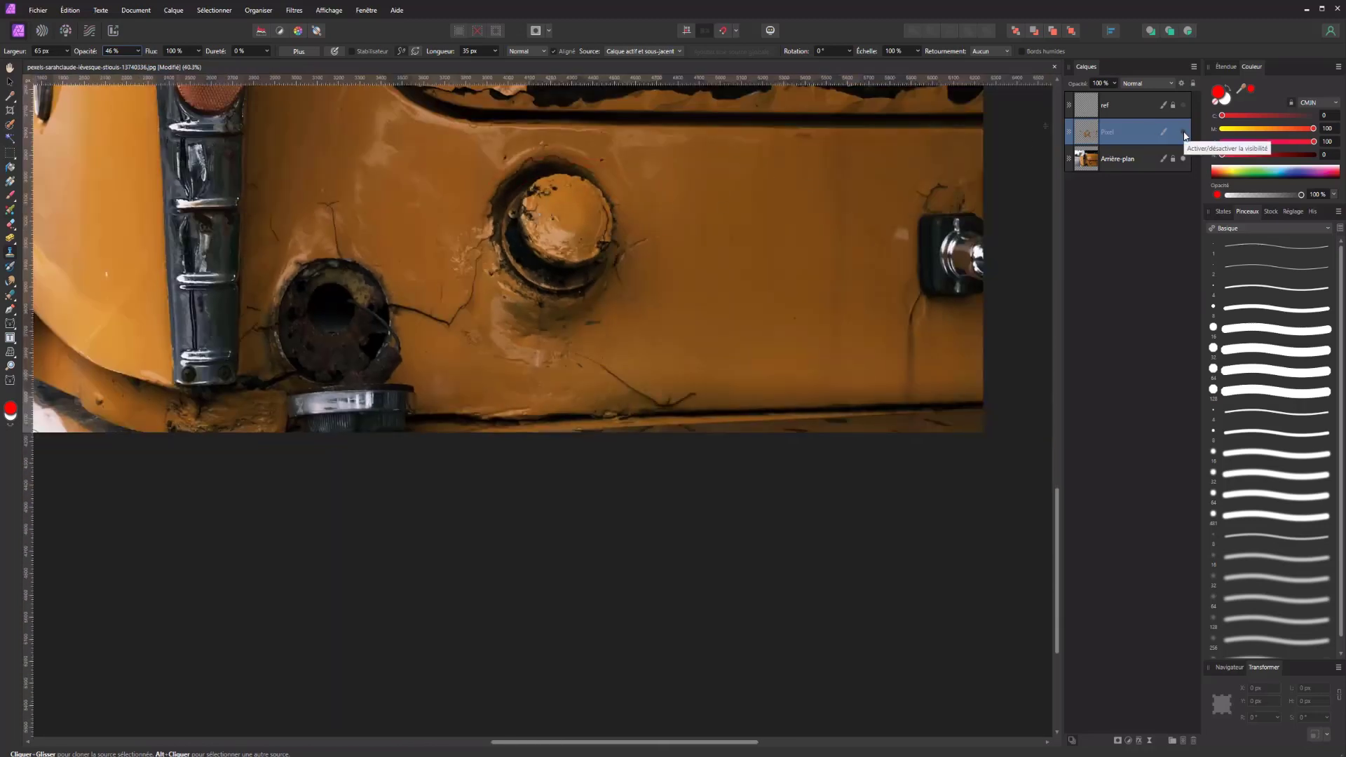
left_click(1184, 134)
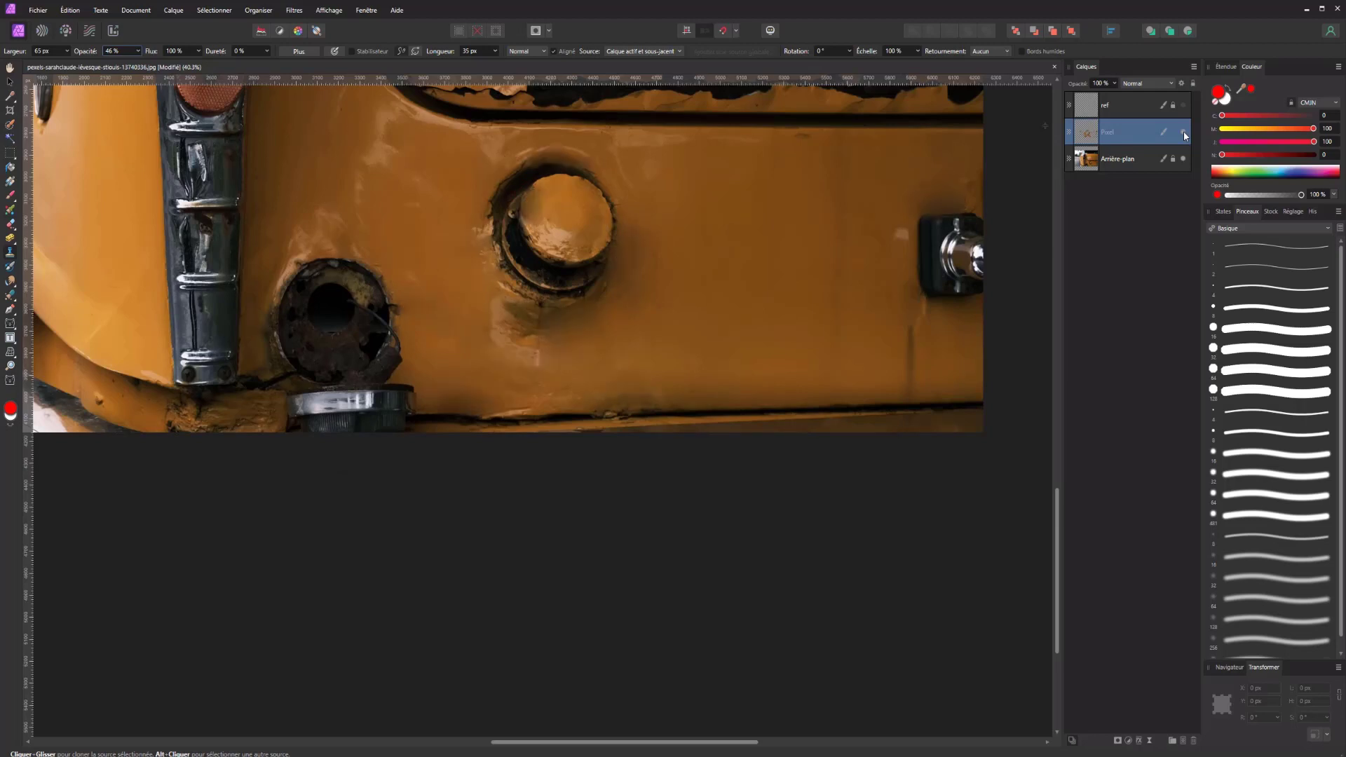
scroll(371, 204, "up", 1)
scroll(421, 442, "up", 1)
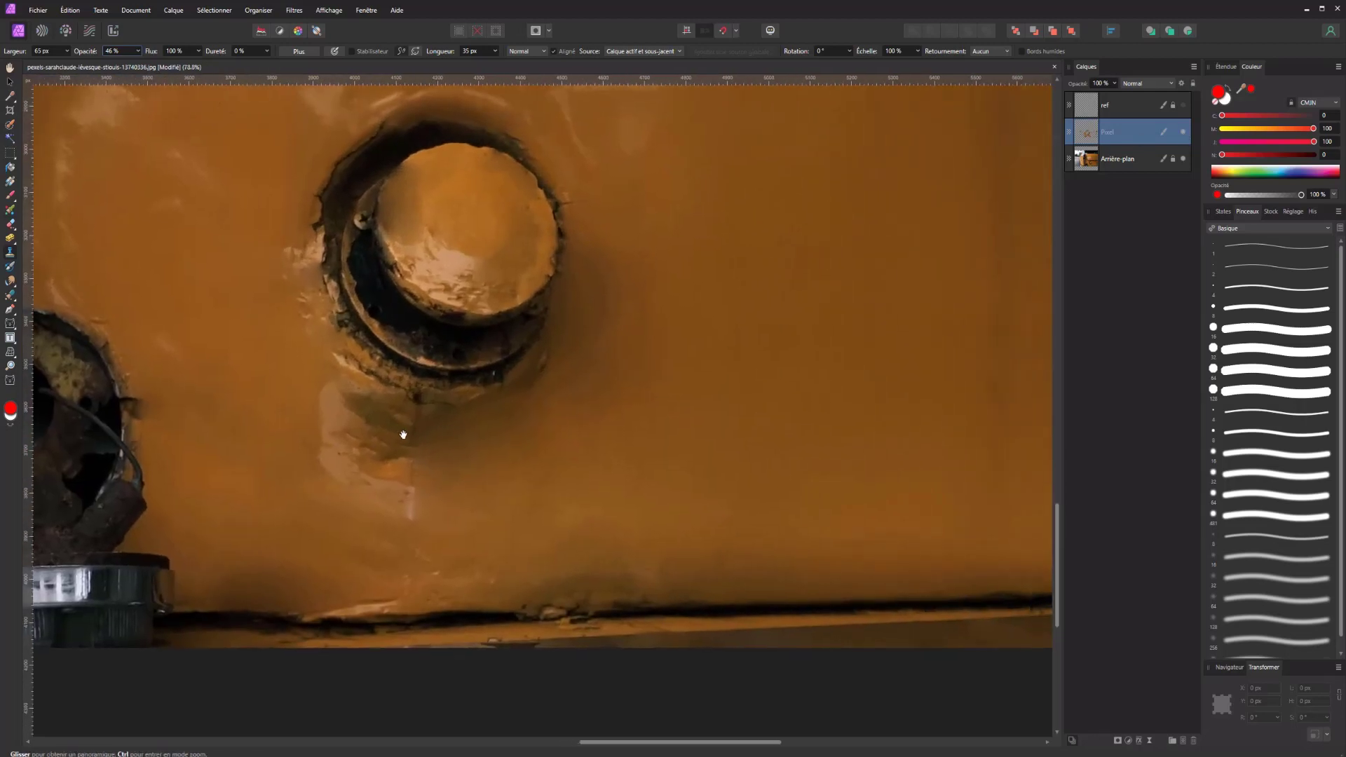
left_click_drag(329, 494, 324, 496)
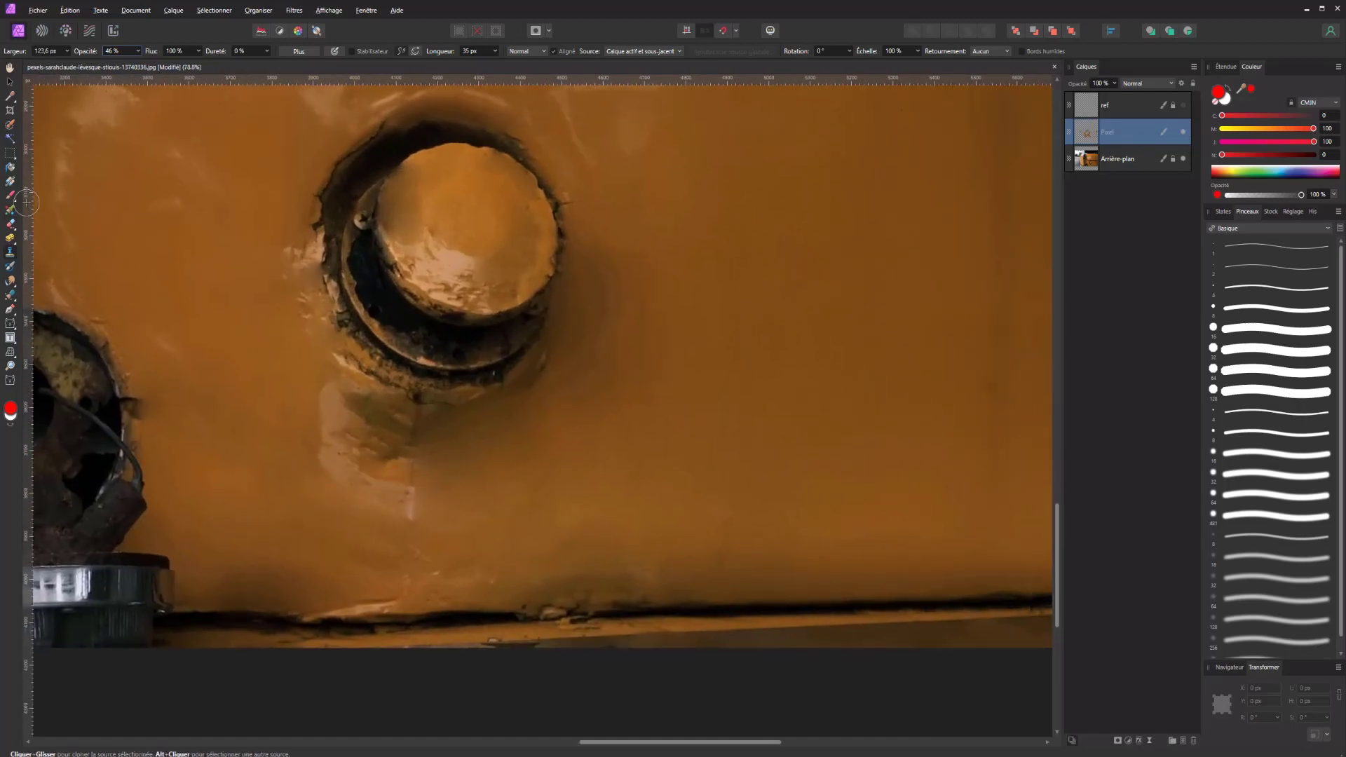
left_click(12, 297)
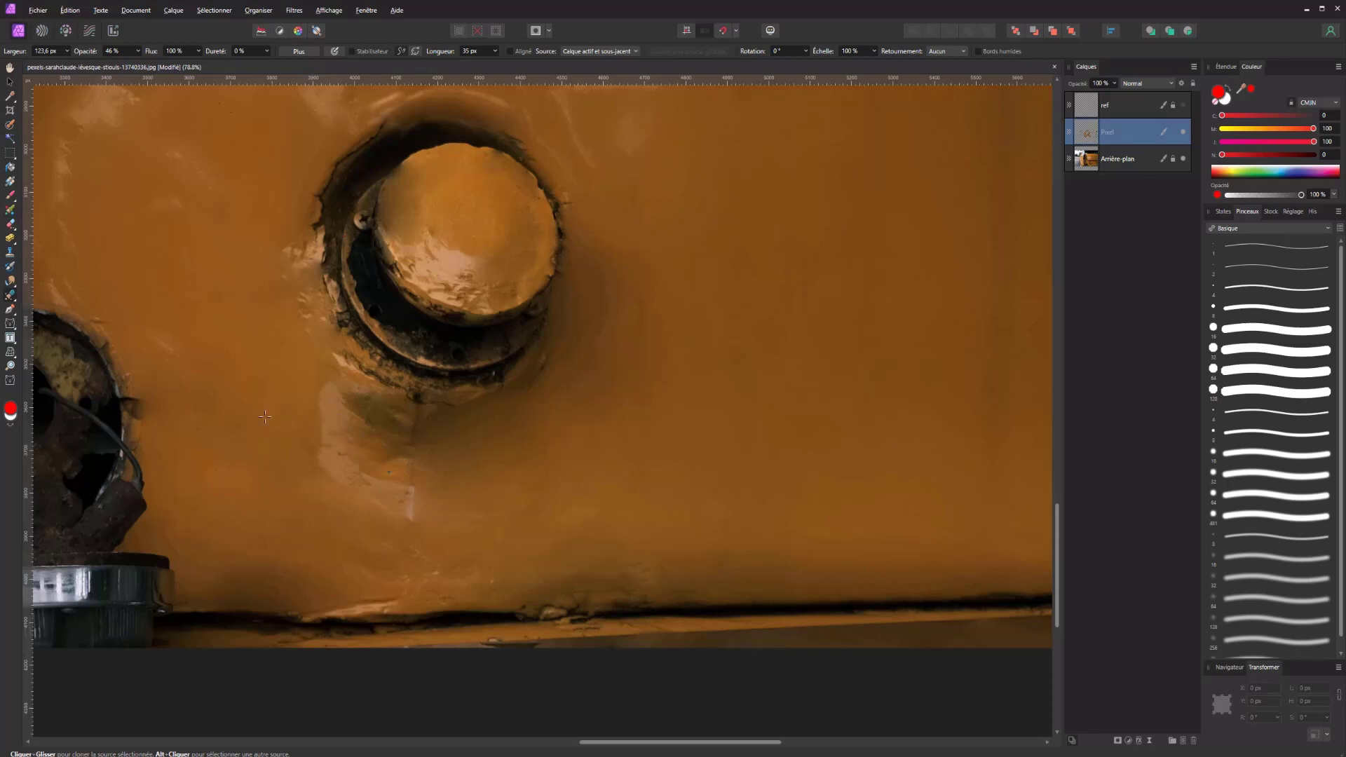
Step: Zoom in beside the taillight and clone over the dark bump on the body edge
left_click_drag(225, 445, 469, 565)
left_click_drag(415, 378, 462, 565)
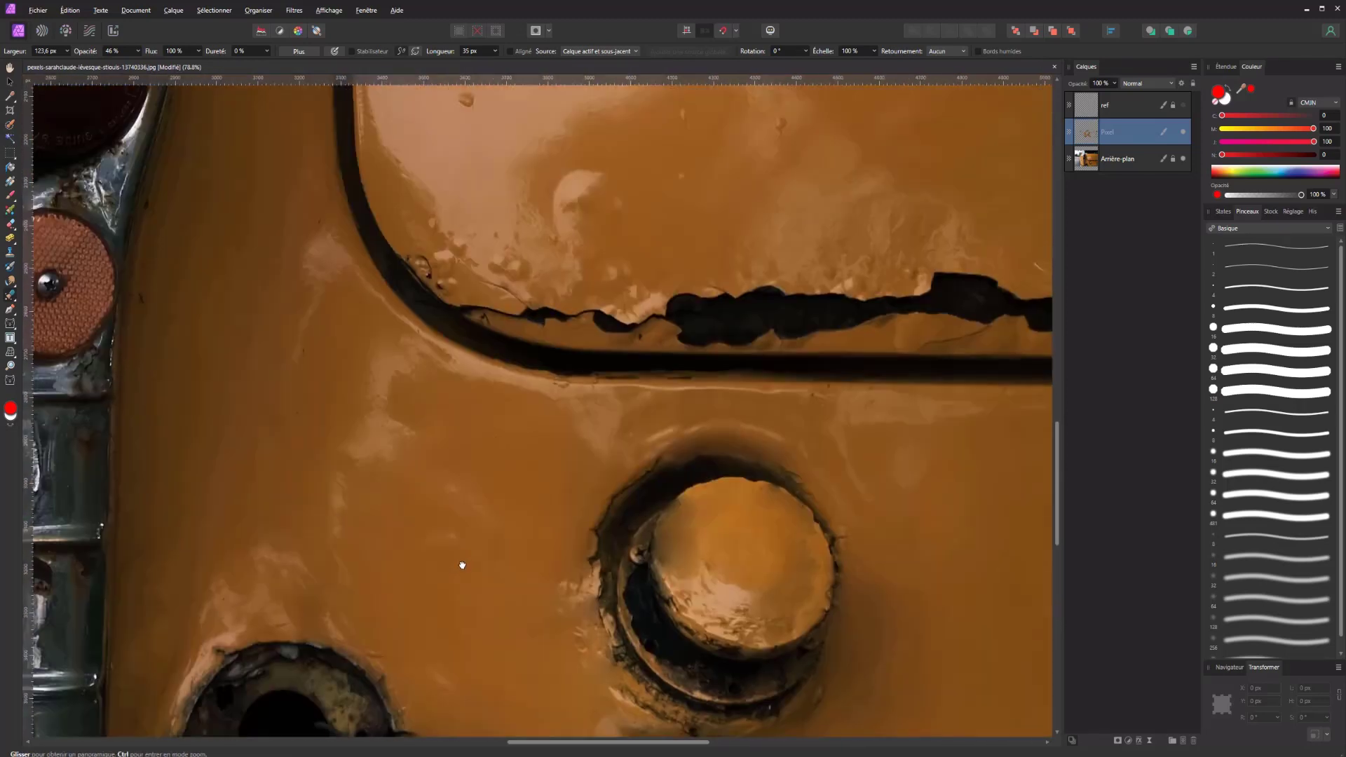
scroll(304, 360, "up", 4)
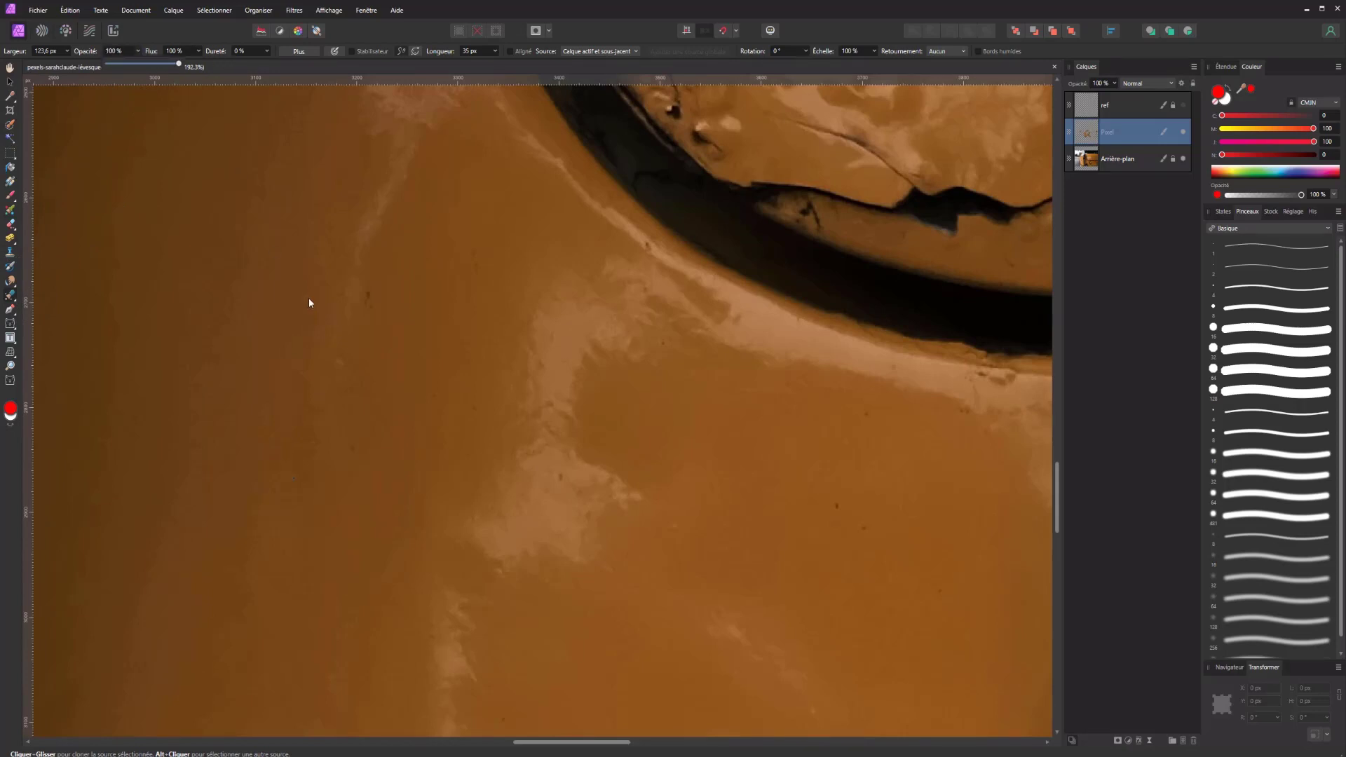
scroll(314, 307, "down", 5)
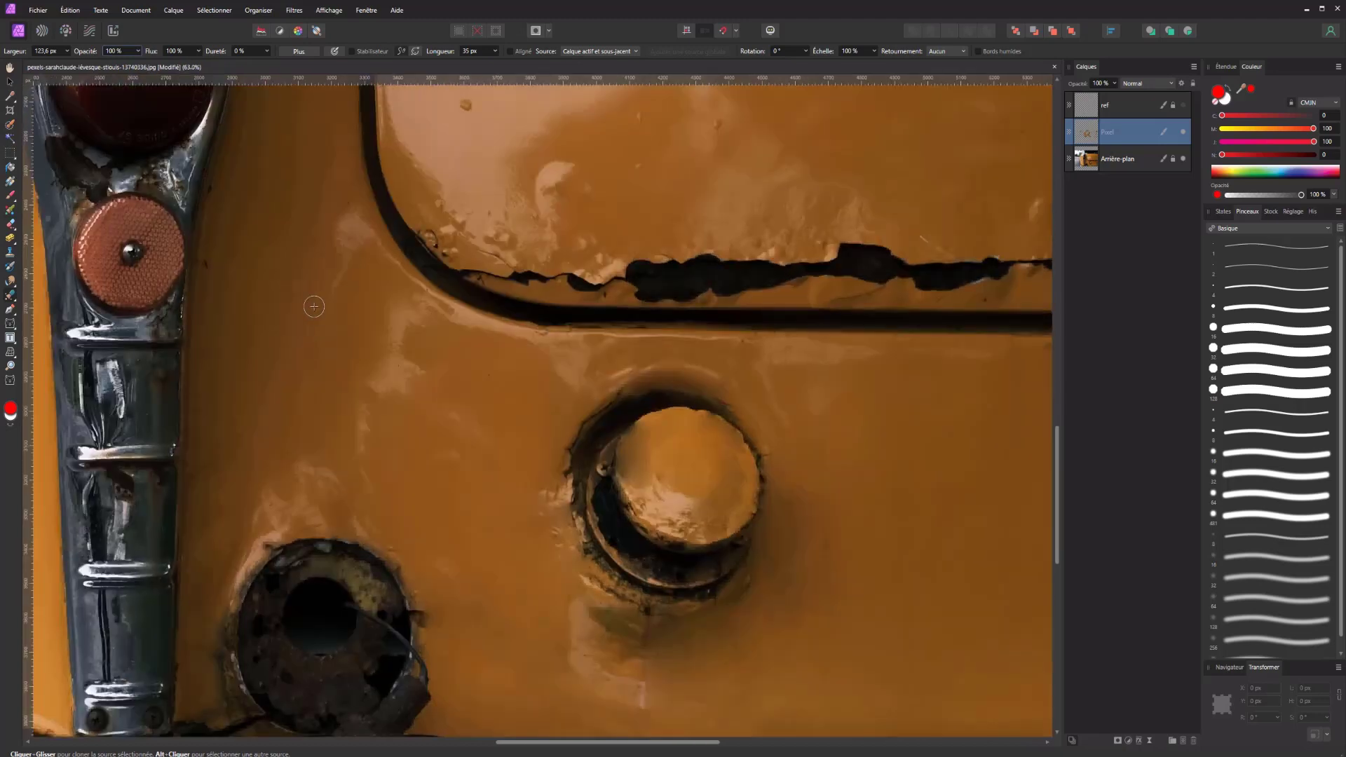
scroll(314, 307, "up", 1)
scroll(343, 322, "up", 2)
scroll(469, 352, "up", 2)
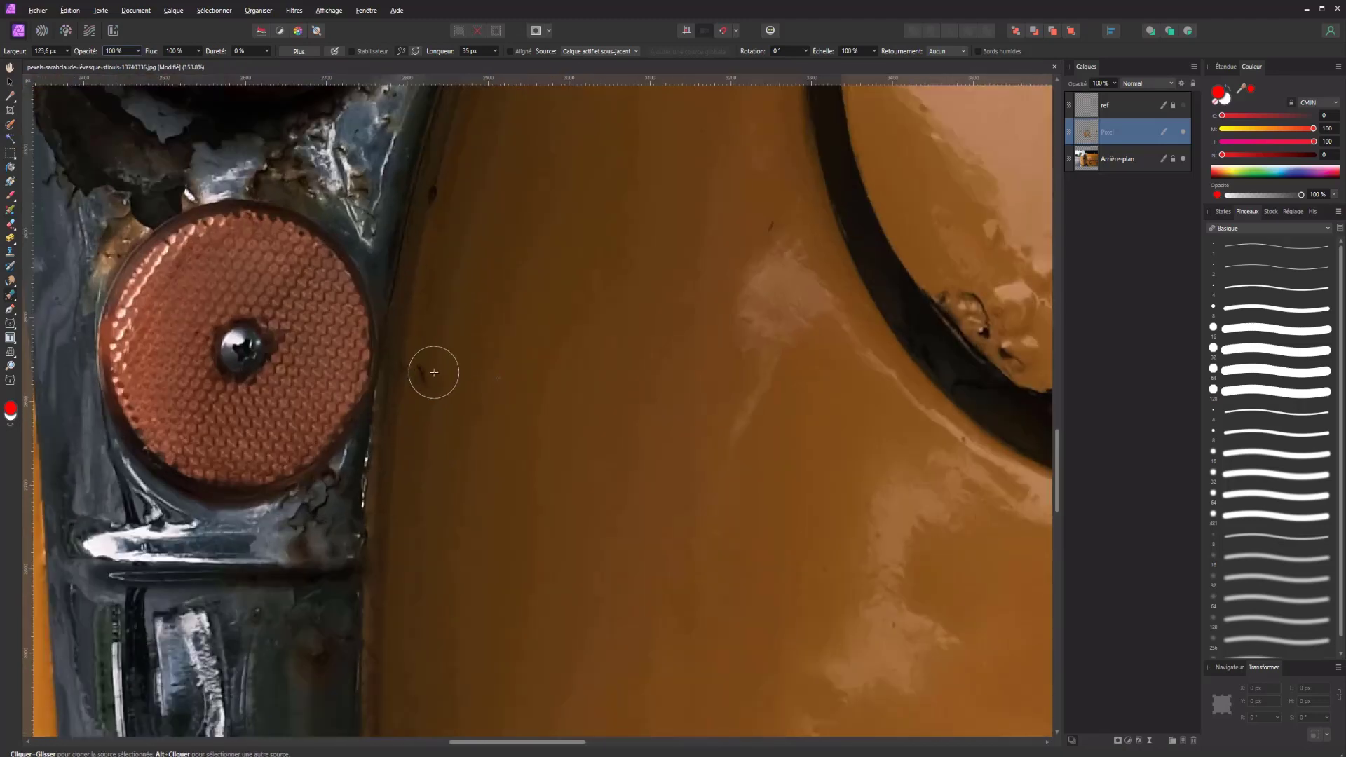
scroll(447, 325, "up", 3)
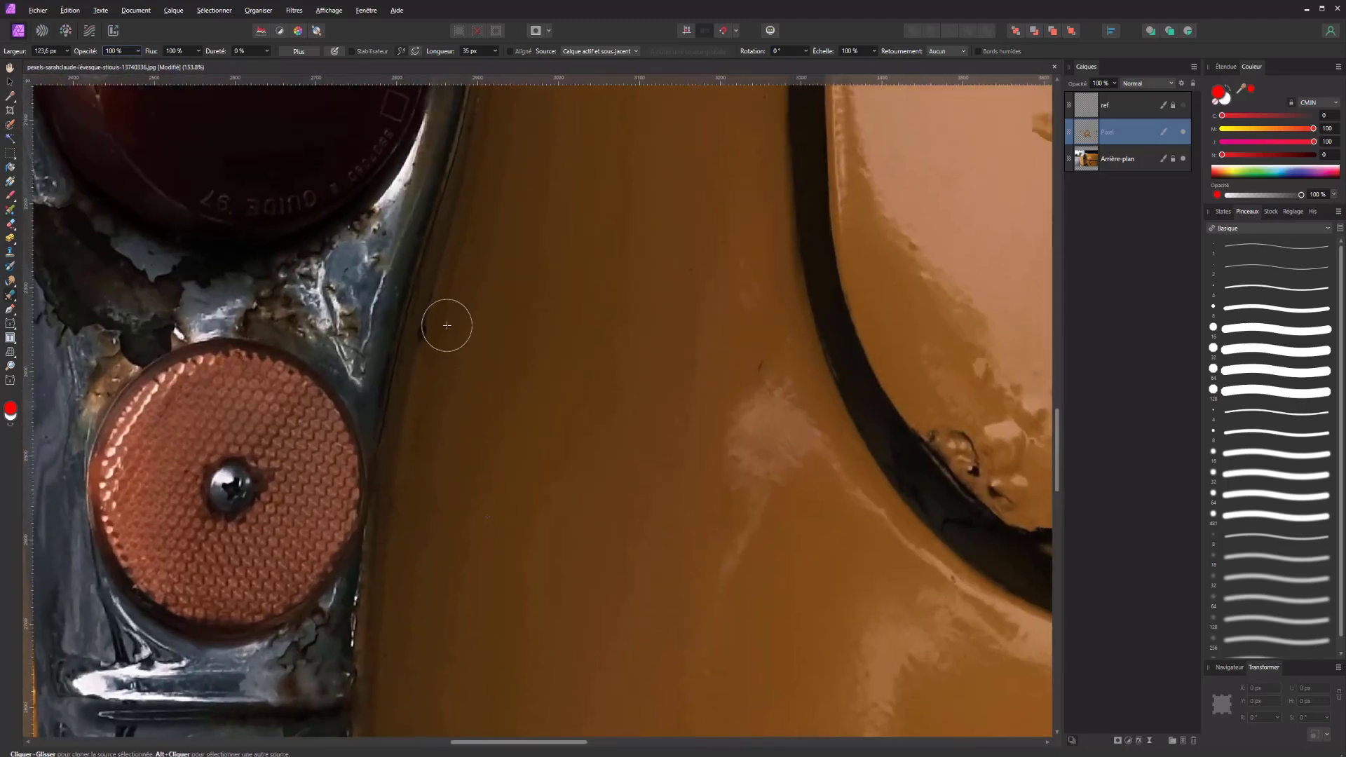
mouse_move(447, 325)
left_mouse_down()
mouse_move(474, 298)
mouse_move(486, 342)
mouse_move(426, 324)
left_mouse_up()
Step: Clone over the crack's right part, resampling clean paint as a new source
scroll(687, 347, "down", 5)
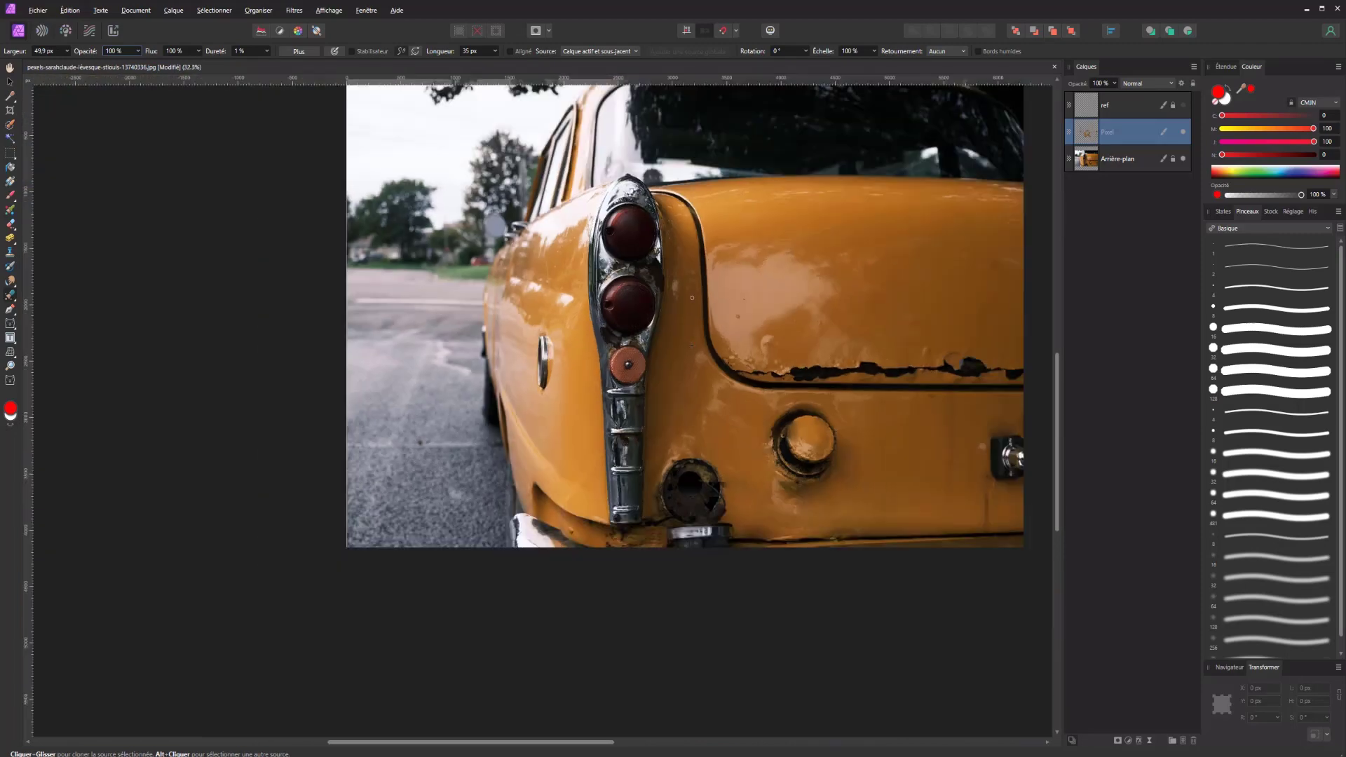
scroll(692, 298, "up", 2)
scroll(610, 181, "up", 2)
scroll(745, 487, "up", 2)
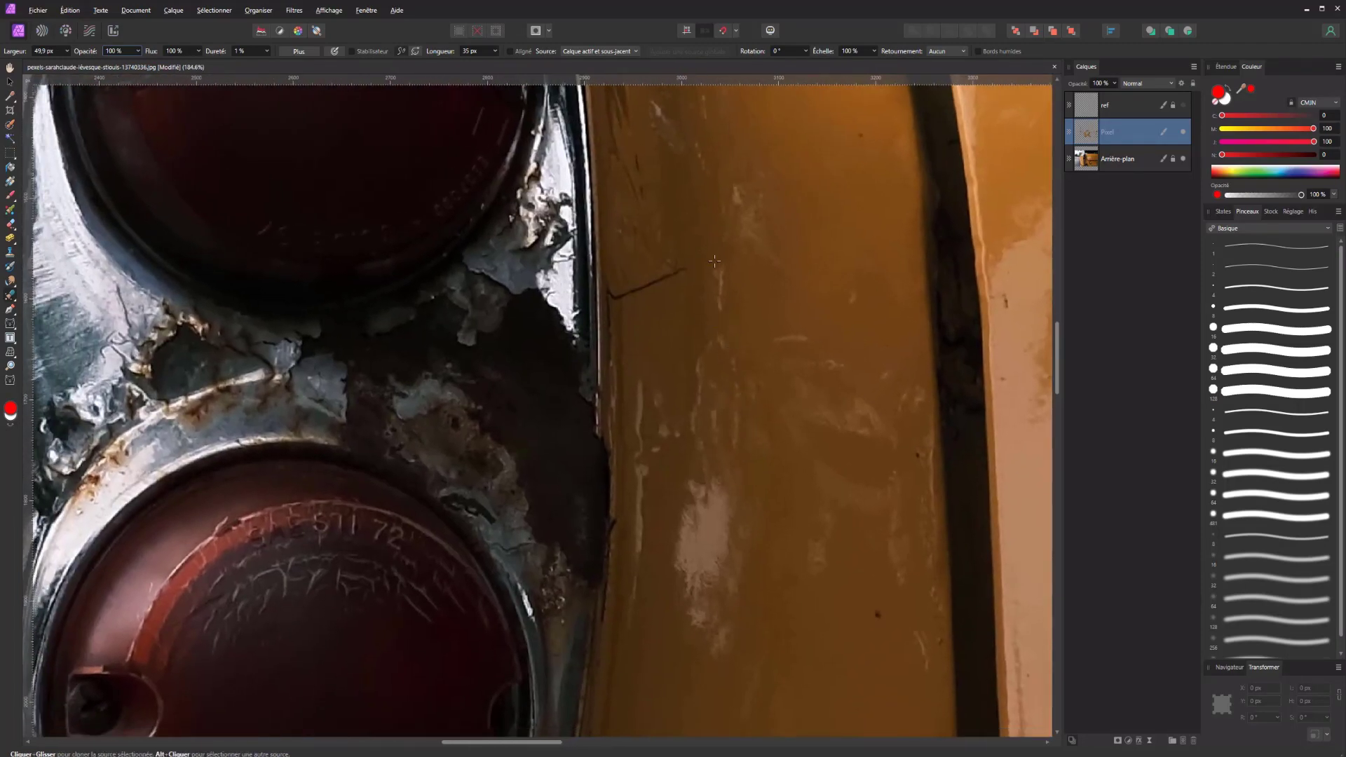
mouse_move(706, 259)
left_mouse_down()
mouse_move(631, 304)
mouse_move(617, 288)
mouse_move(616, 337)
mouse_move(632, 268)
left_mouse_up()
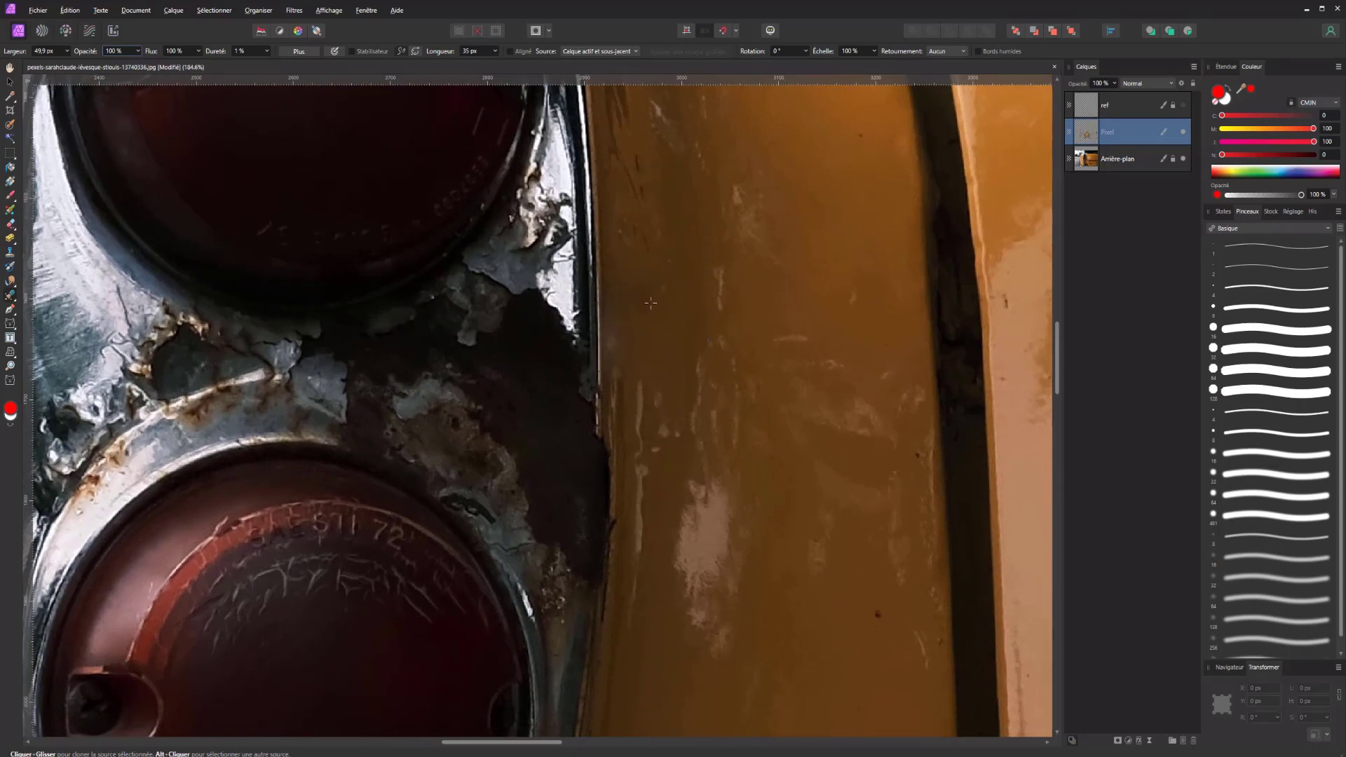
left_click(650, 303, "alt")
scroll(666, 225, "down", 5)
scroll(749, 369, "down", 3)
left_click_drag(807, 336, 447, 328)
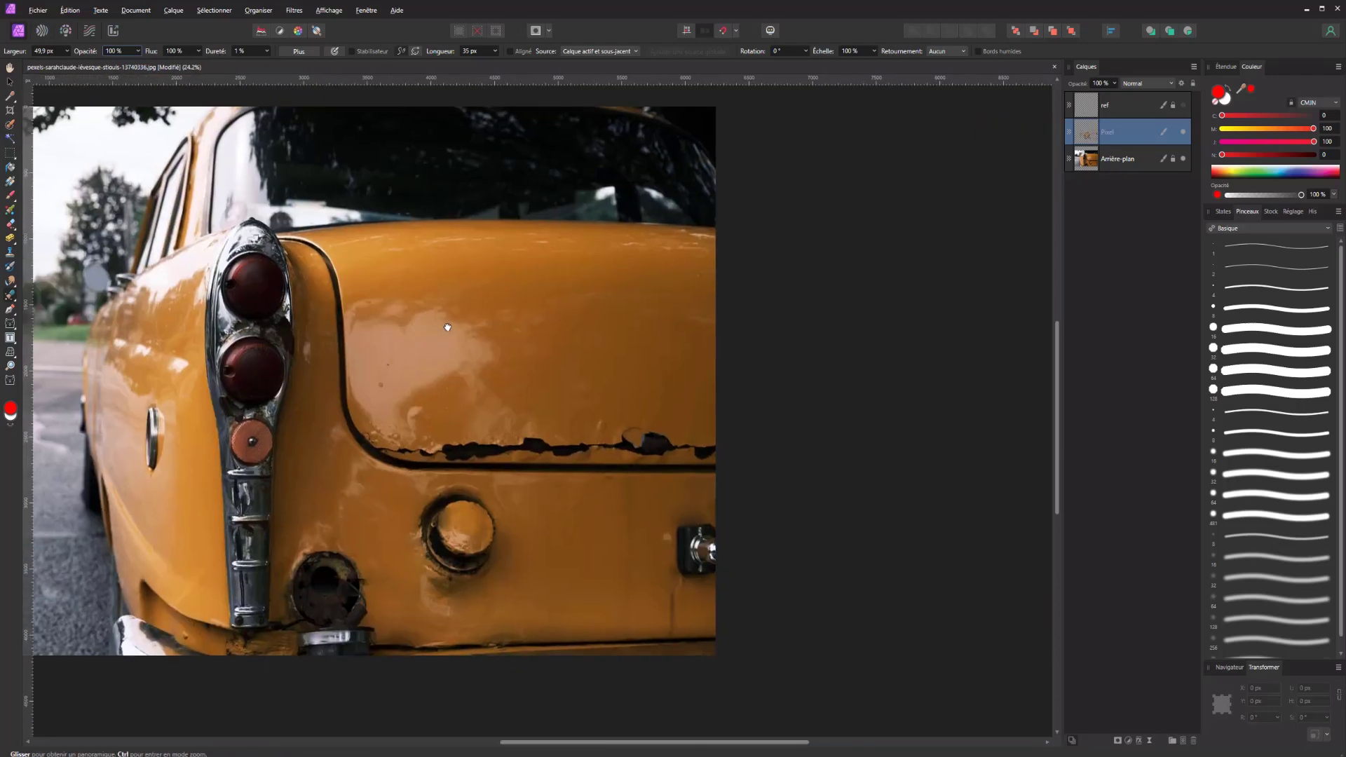
scroll(559, 420, "up", 1)
scroll(559, 419, "up", 1)
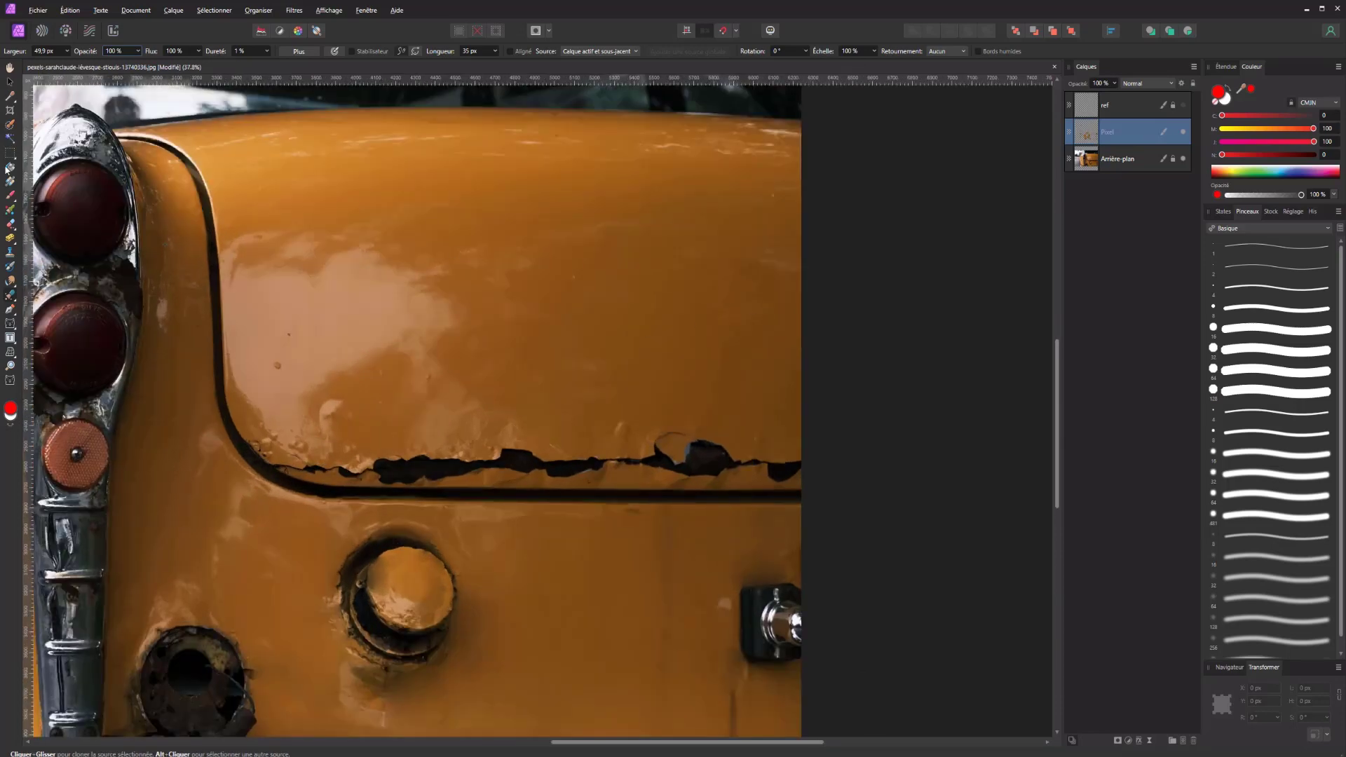
Step: Use the Patch Tool to outline the rusty crease and replace it with clean paint
left_click(12, 298)
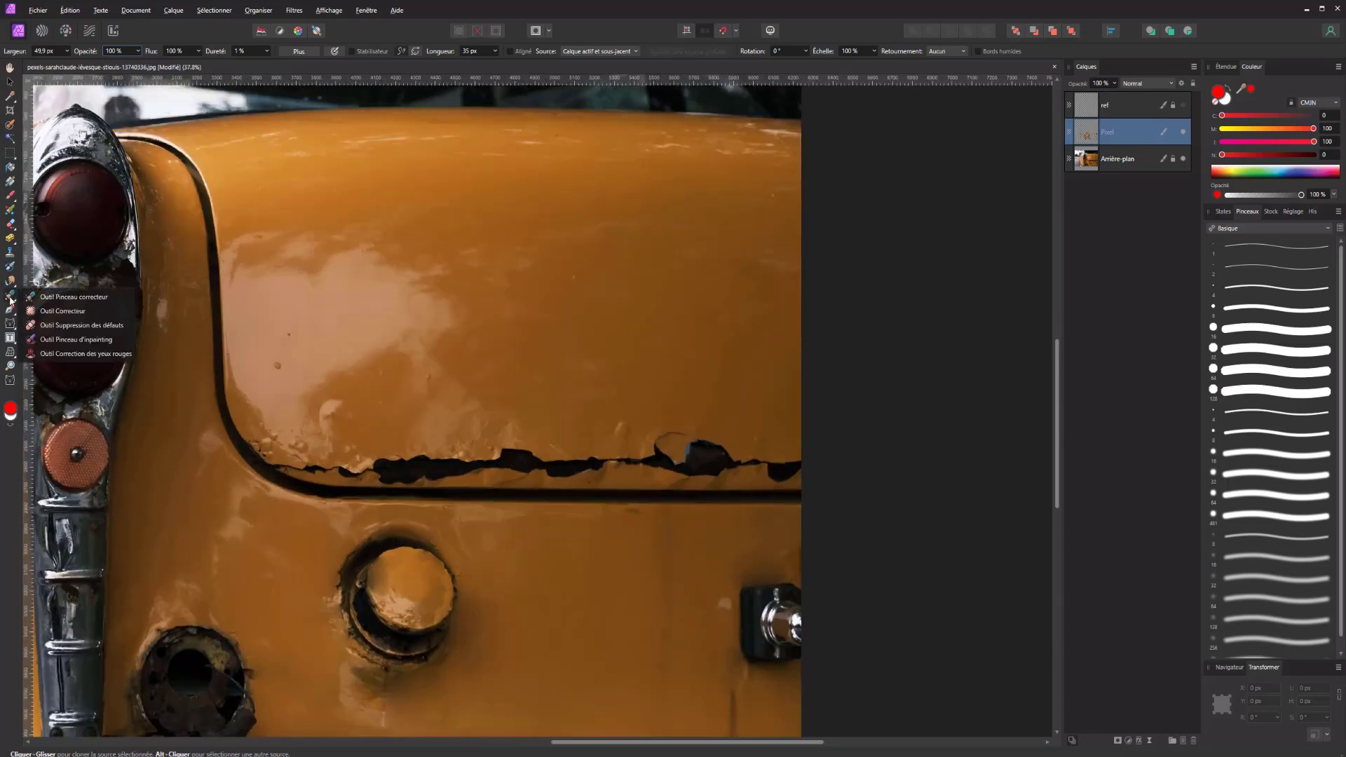
left_click(62, 312)
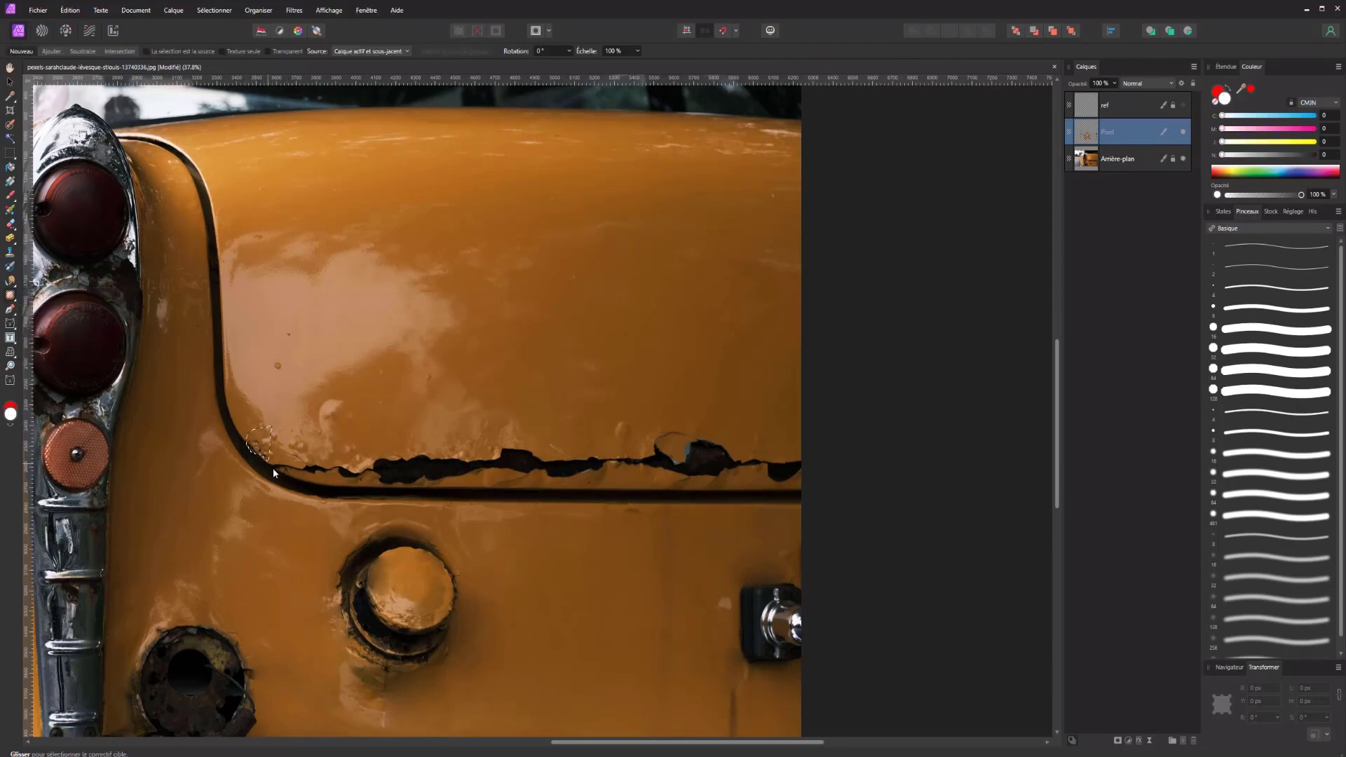
left_click_drag(297, 482, 297, 446)
mouse_move(329, 483)
left_mouse_down()
mouse_move(727, 489)
mouse_move(784, 482)
mouse_move(811, 453)
mouse_move(793, 424)
mouse_move(399, 380)
mouse_move(477, 384)
mouse_move(570, 355)
mouse_move(488, 302)
left_mouse_up()
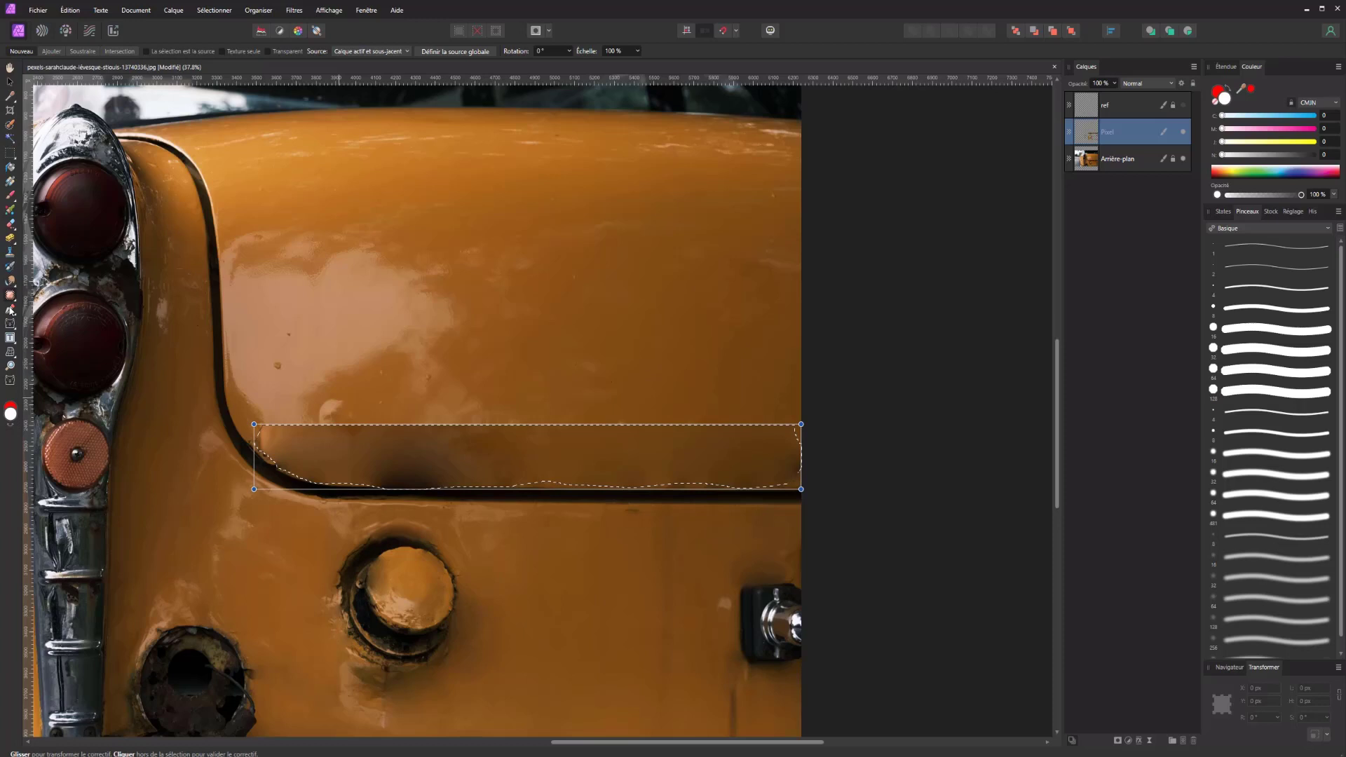
left_click(13, 301)
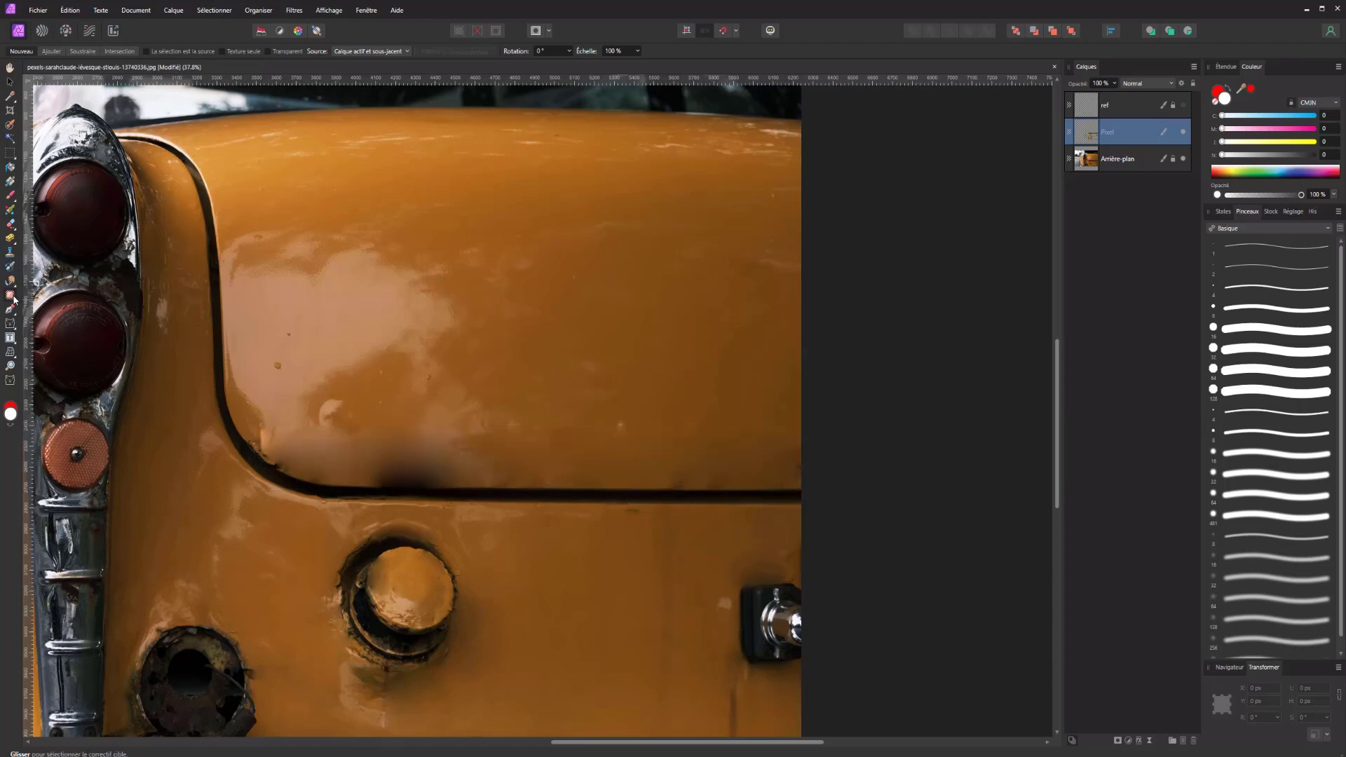
Step: Heal the light blemish and dark blotch above the body line with a large, fully soft healing brush
left_click(13, 299)
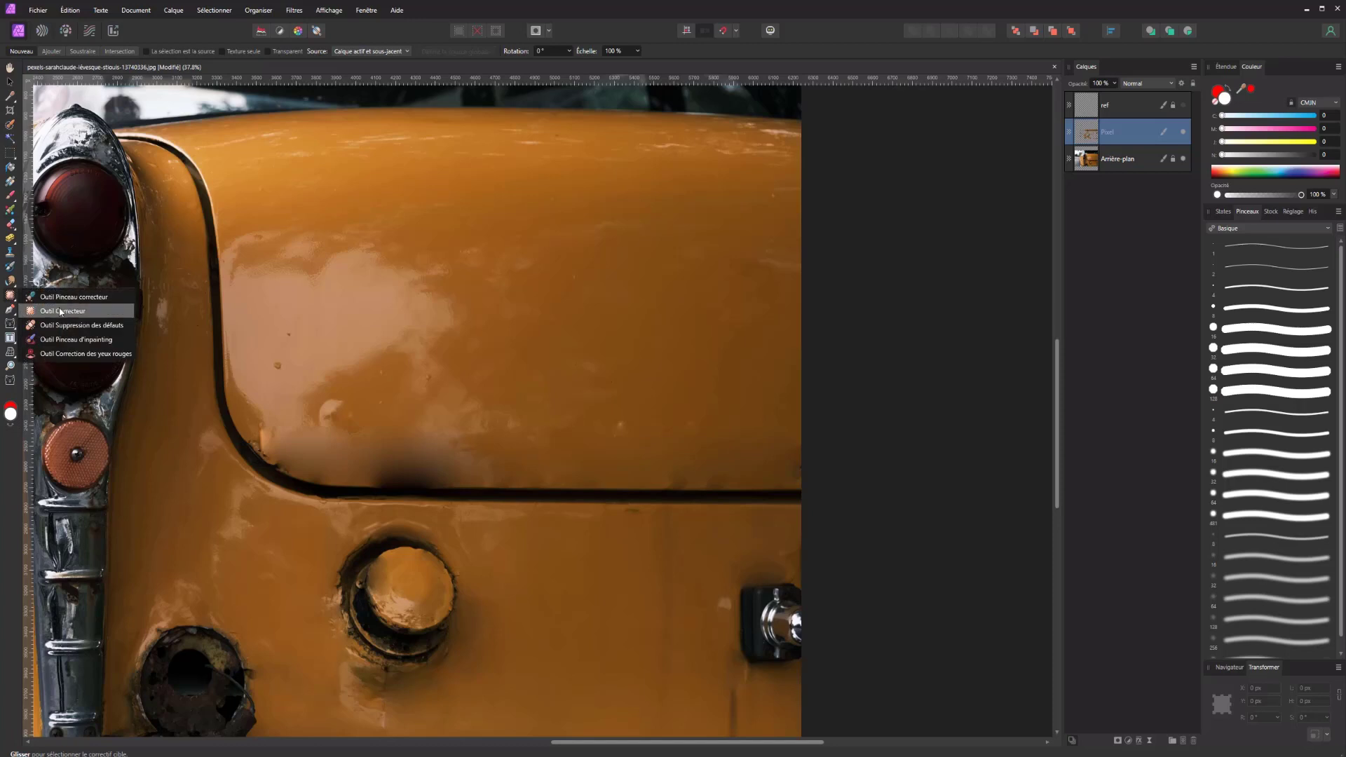
left_click(64, 297)
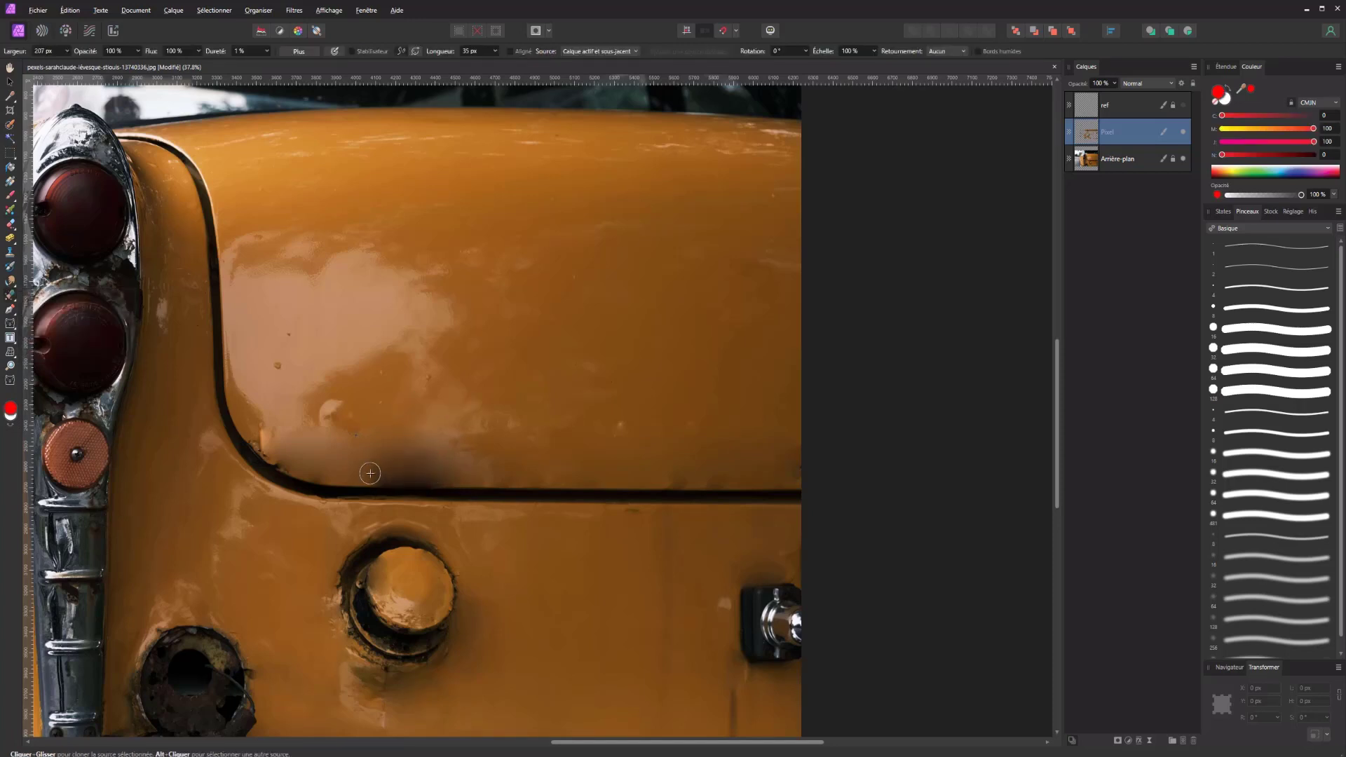
left_click_drag(561, 414, 576, 406)
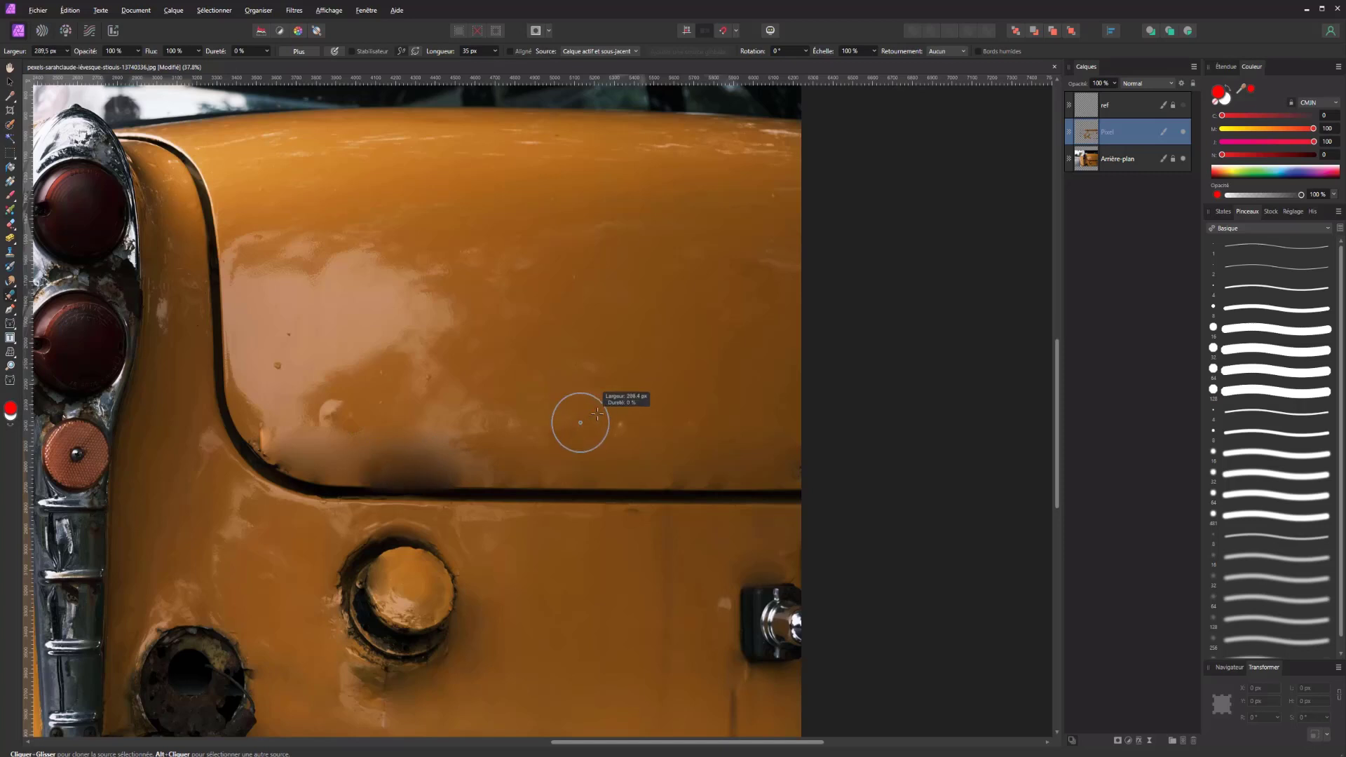
left_click(621, 424)
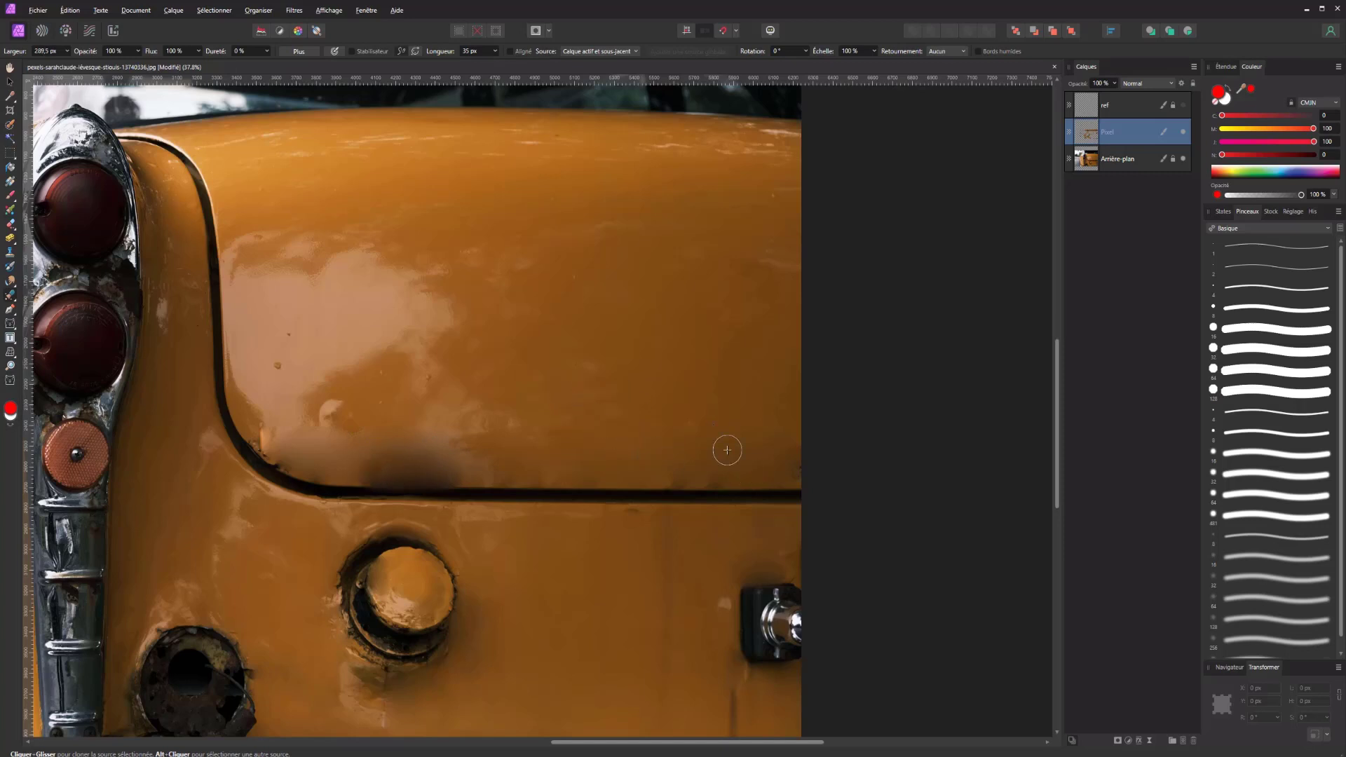
left_click_drag(733, 470, 655, 472)
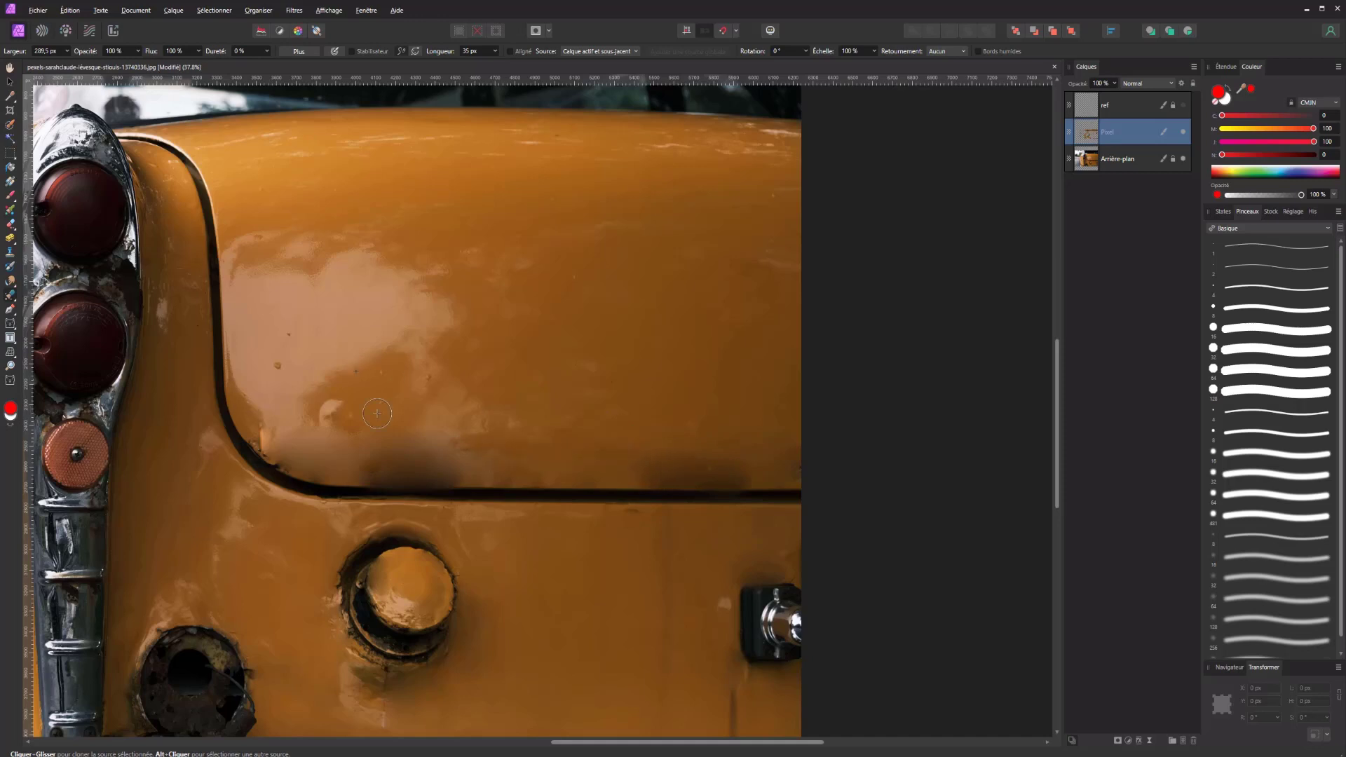
left_click_drag(709, 465, 775, 475)
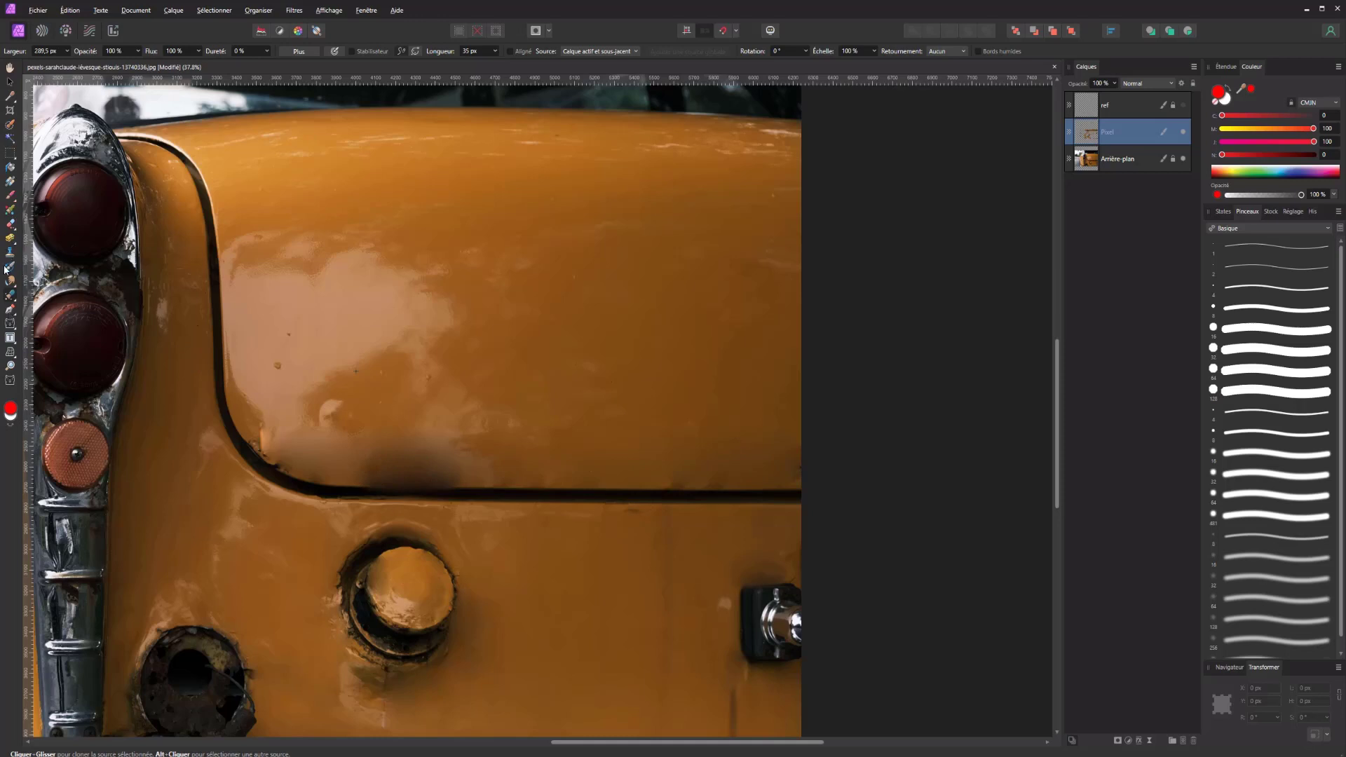
Step: Clone over the dark smudges above the panel crease at 39% opacity
left_click(9, 266)
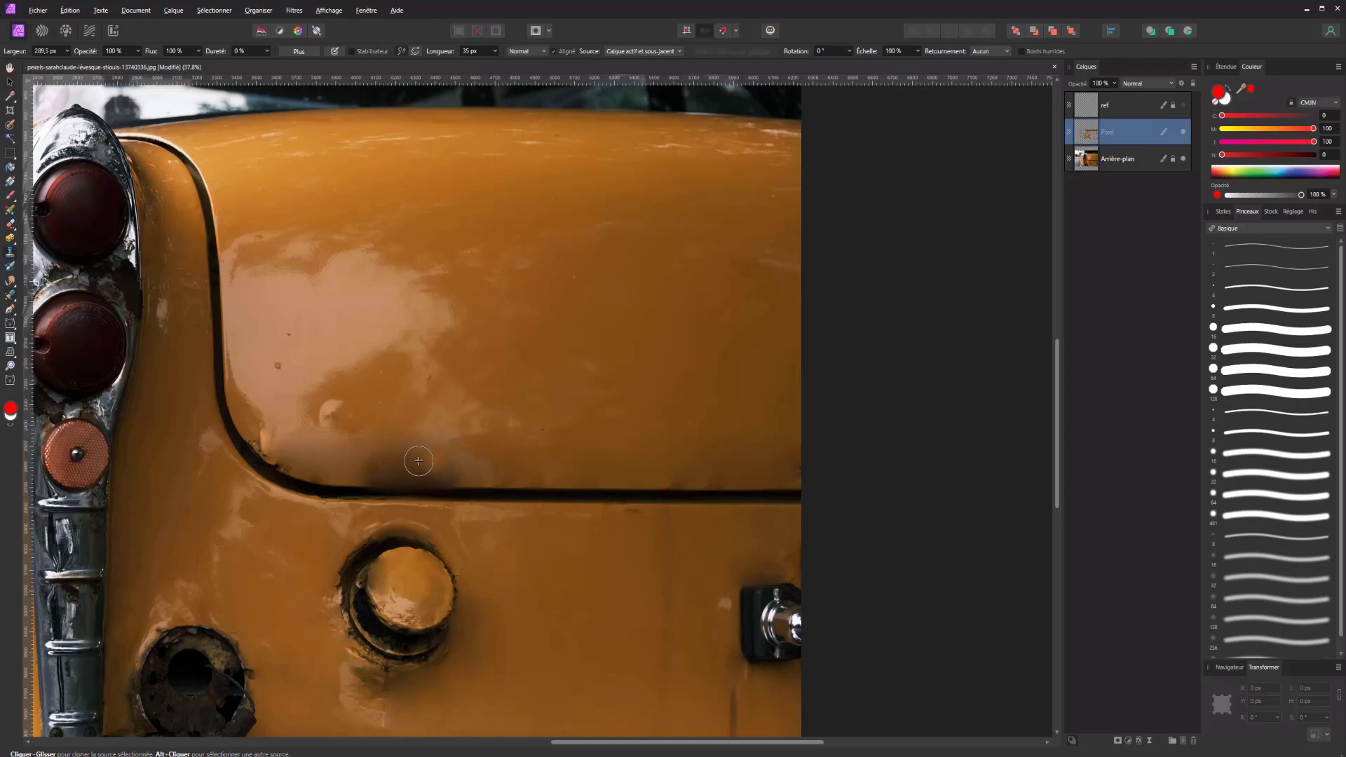
left_click_drag(415, 460, 451, 459)
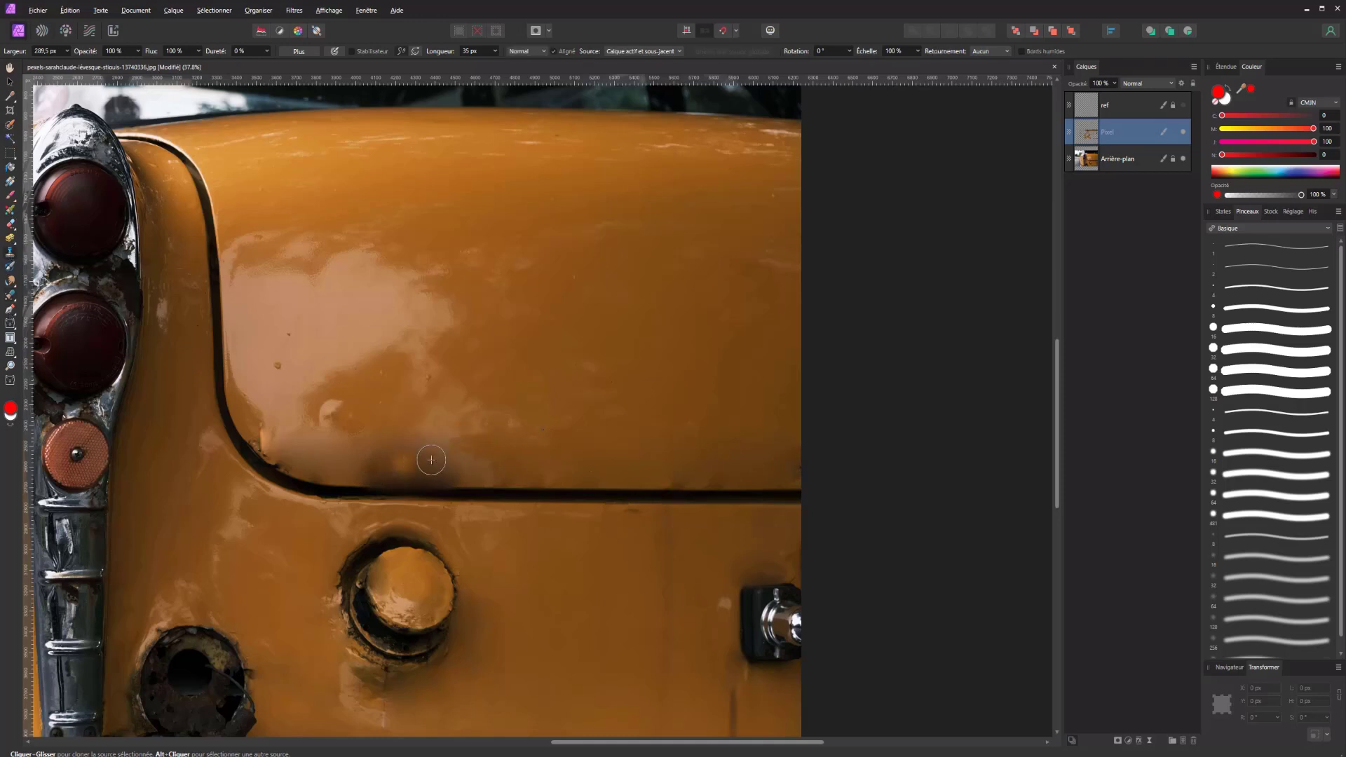
left_click(138, 51)
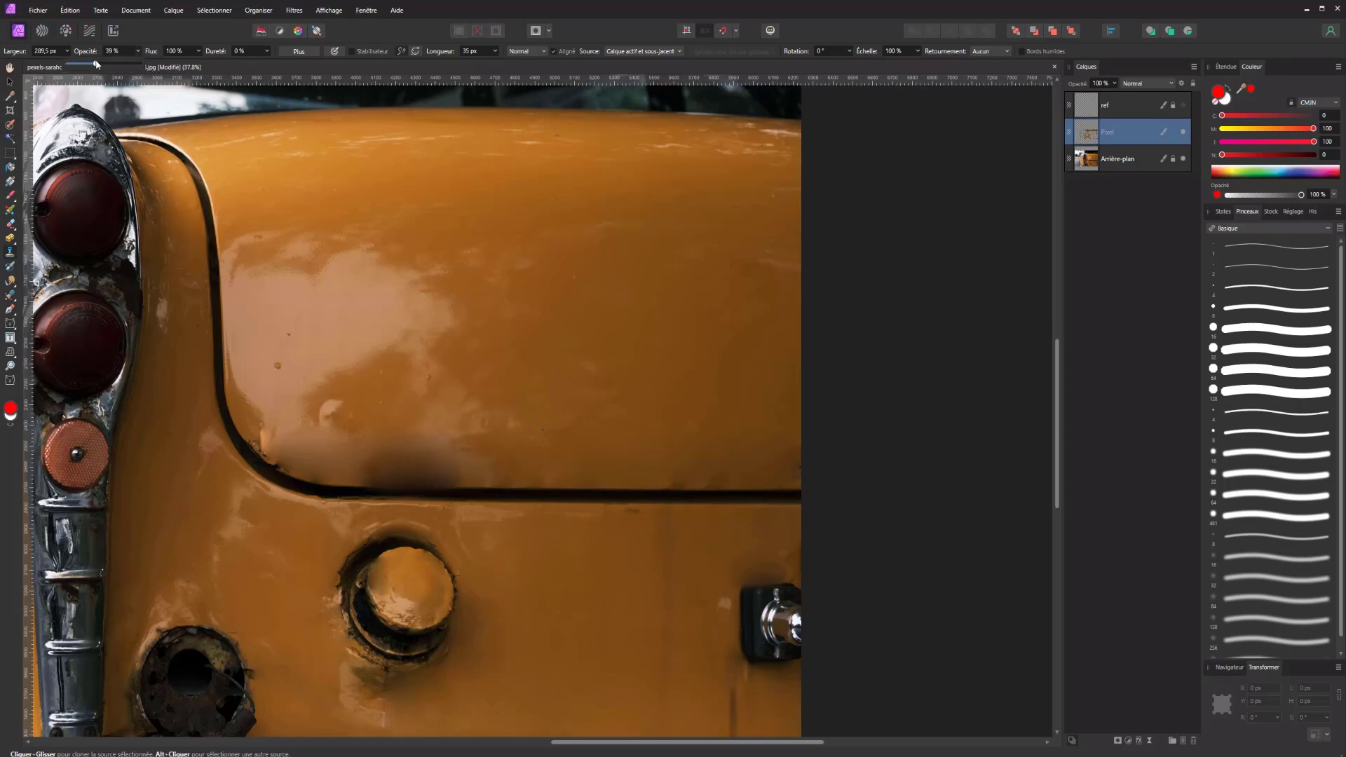
mouse_move(421, 457)
left_mouse_down()
mouse_move(381, 472)
mouse_move(435, 475)
mouse_move(352, 460)
mouse_move(472, 466)
mouse_move(369, 470)
mouse_move(413, 442)
mouse_move(372, 475)
mouse_move(472, 472)
left_mouse_up()
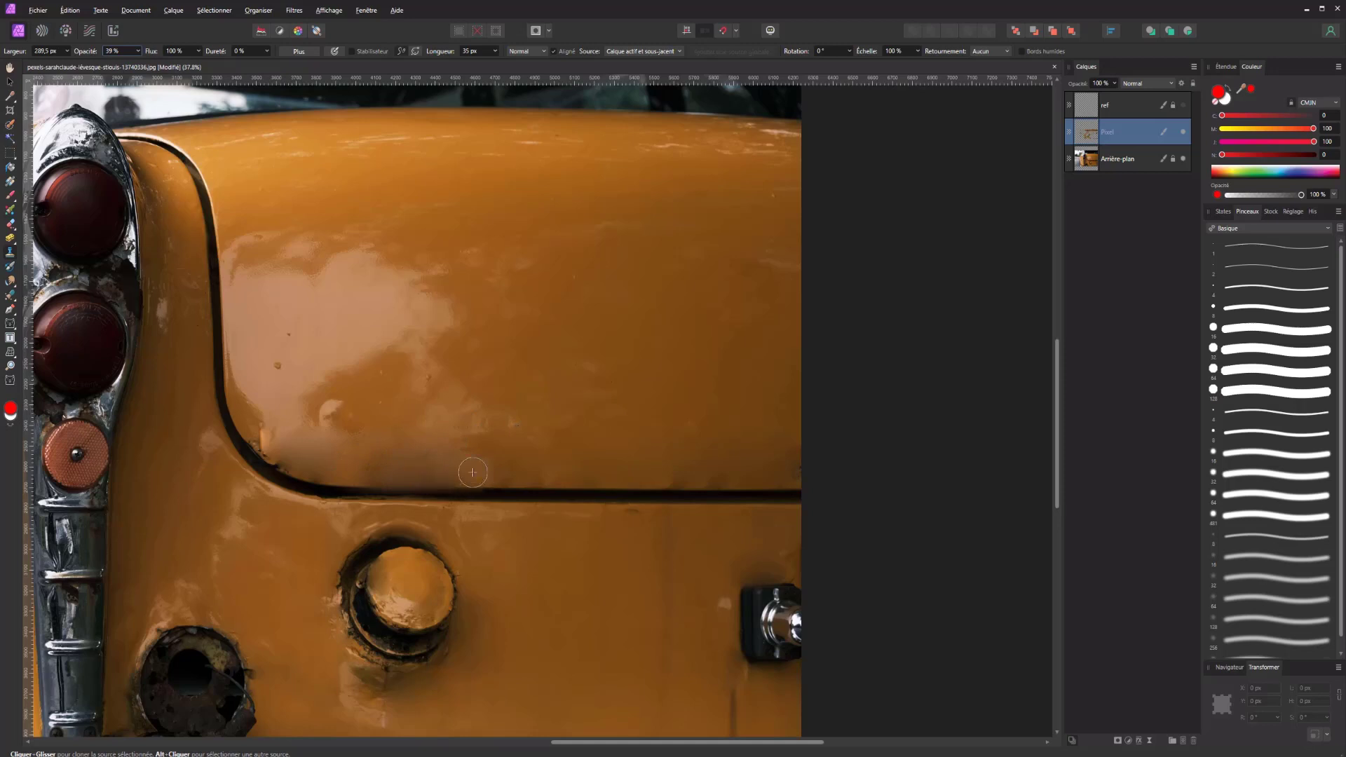
mouse_move(285, 455)
left_mouse_down()
mouse_move(256, 421)
mouse_move(294, 466)
mouse_move(353, 468)
mouse_move(293, 456)
mouse_move(351, 457)
left_mouse_up()
Step: Toggle the repair layer off and on to compare before and after
scroll(517, 360, "down", 6)
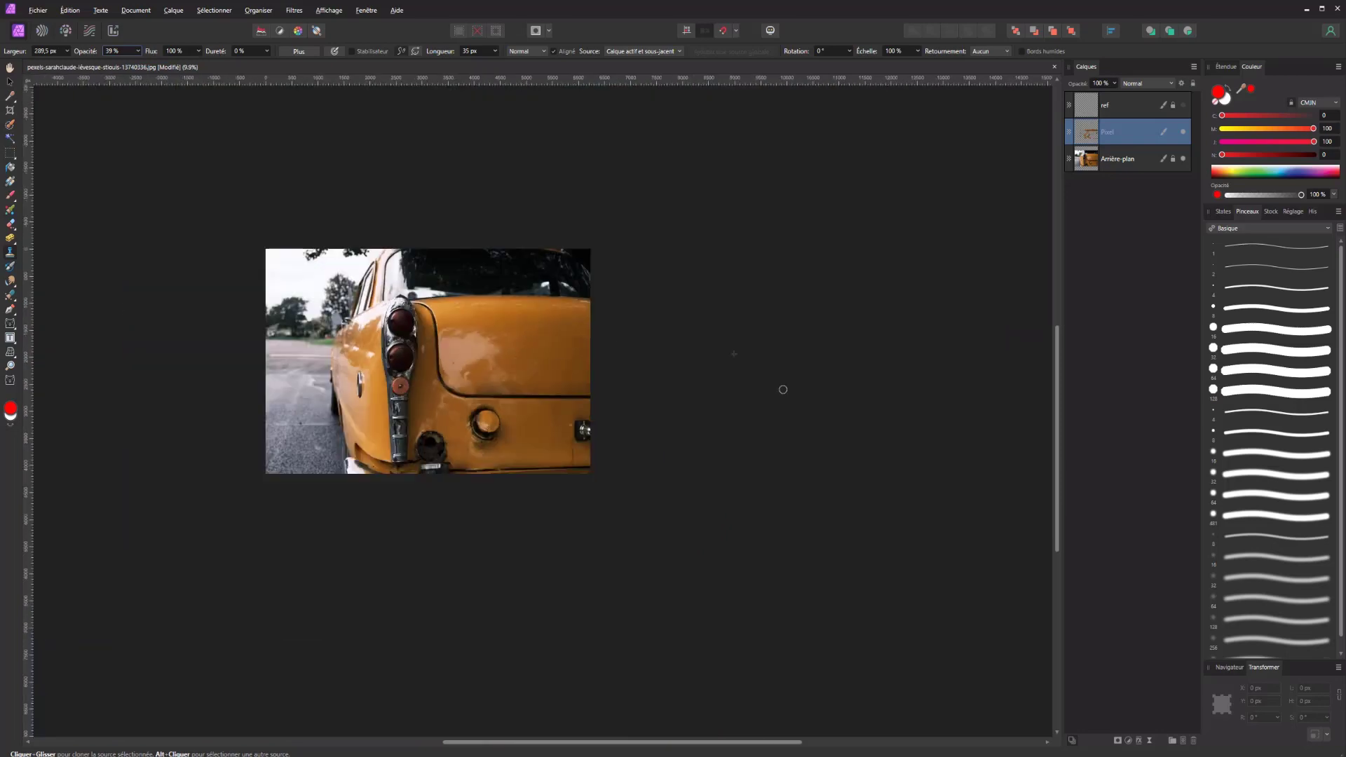
scroll(781, 385, "up", 1)
left_click(1183, 132)
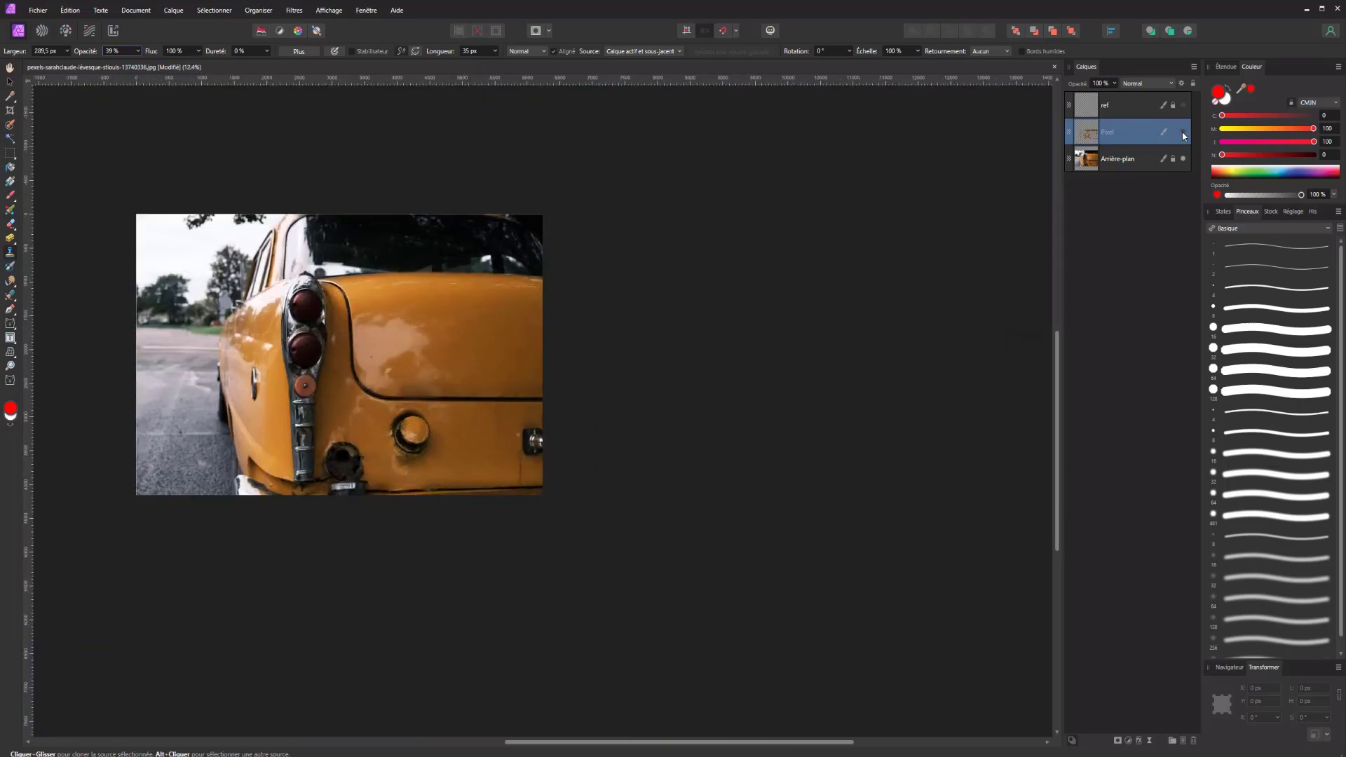
left_click(1184, 132)
left_click(1183, 132)
Step: Save as a new Affinity document named voiture in the Fichier source chap 4 folder
key("ctrl+s")
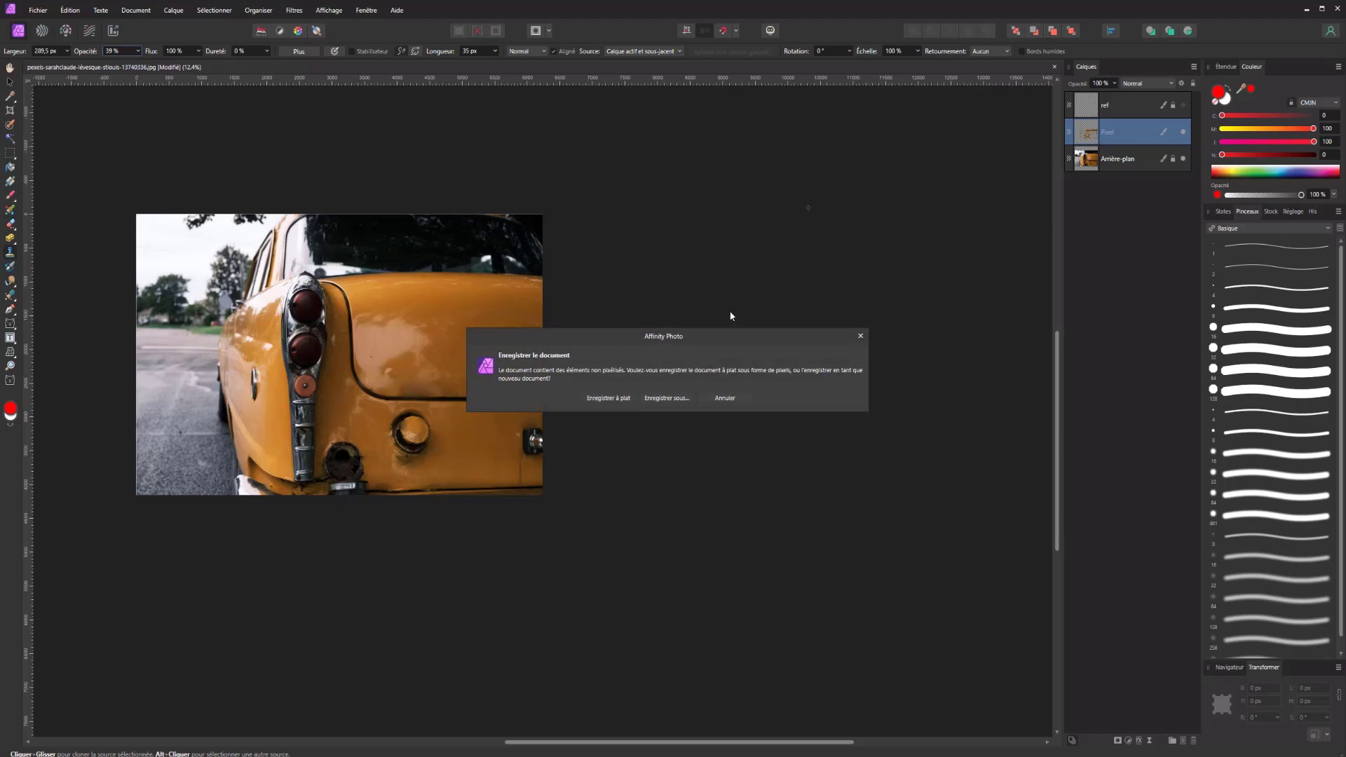
left_click(660, 397)
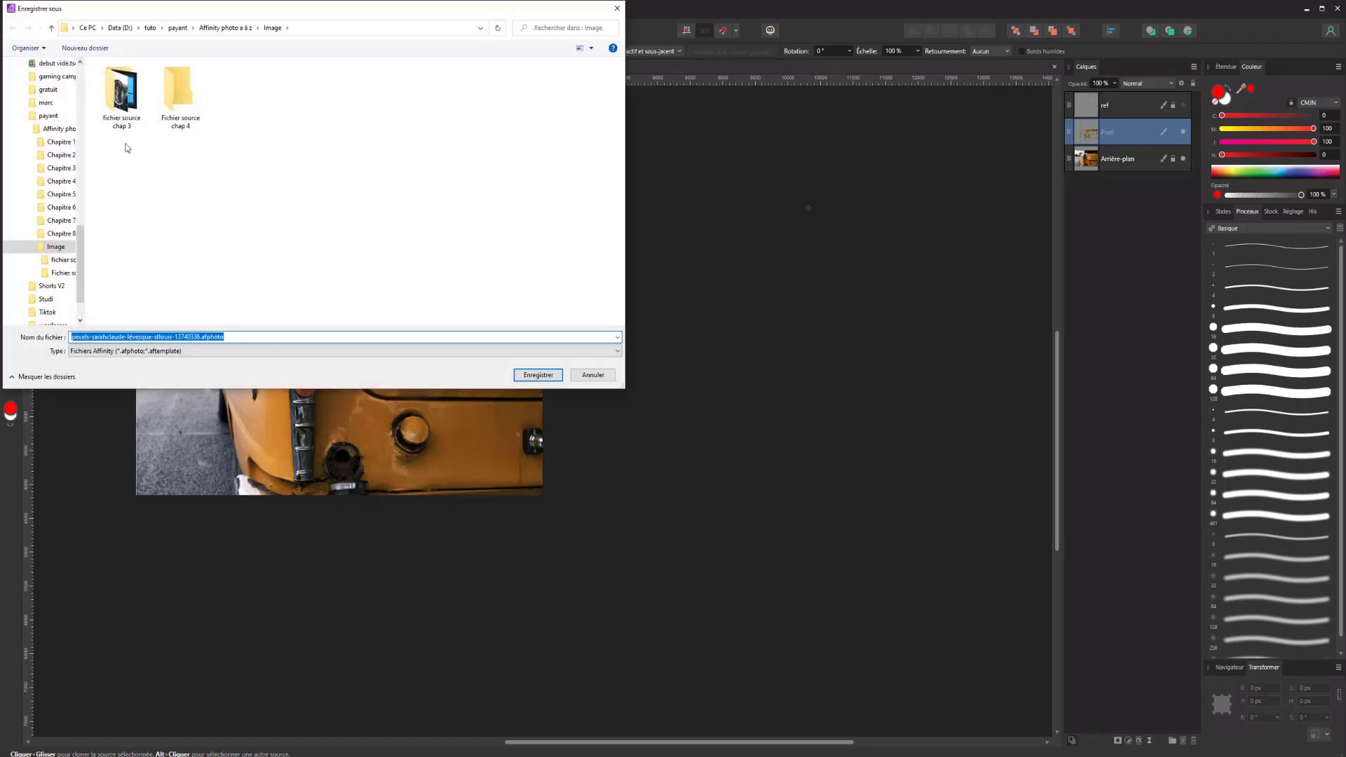
double_click(180, 98)
double_click(207, 336)
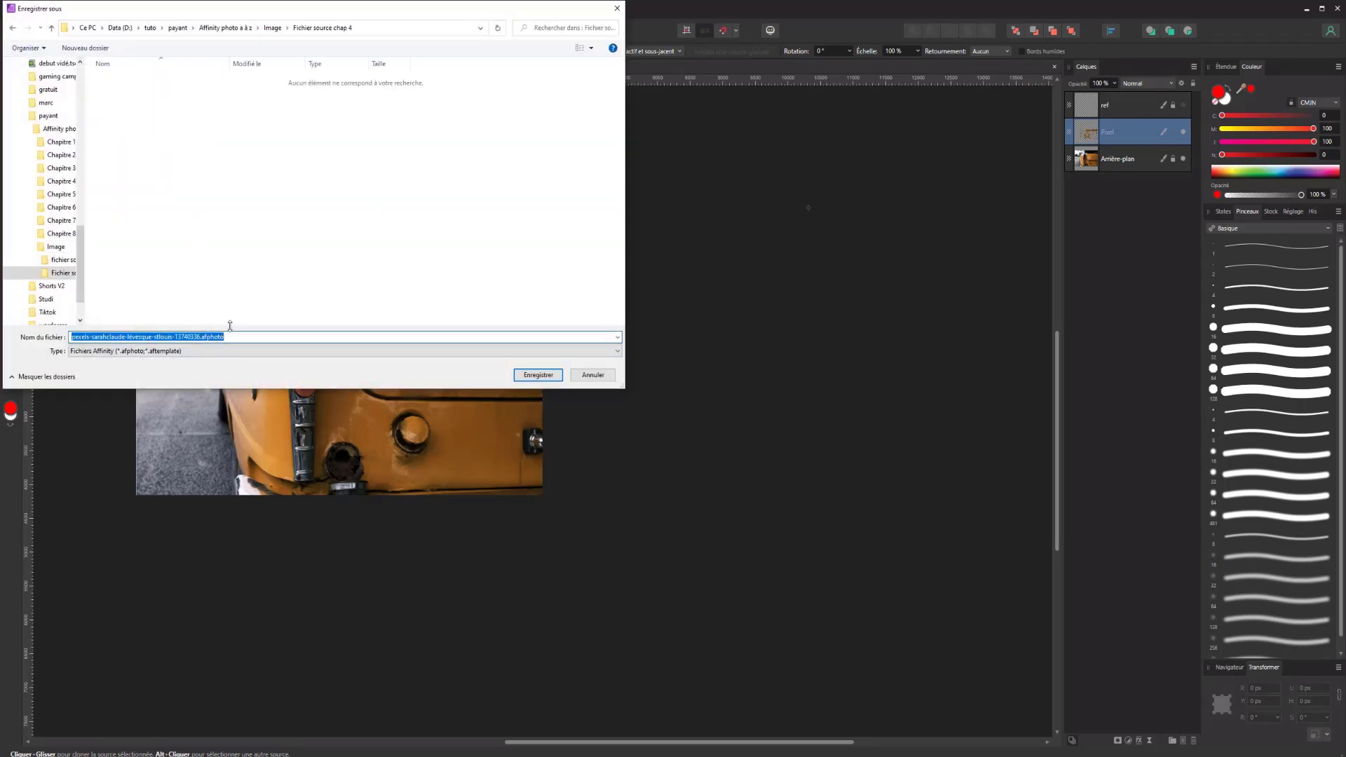
type("voiture")
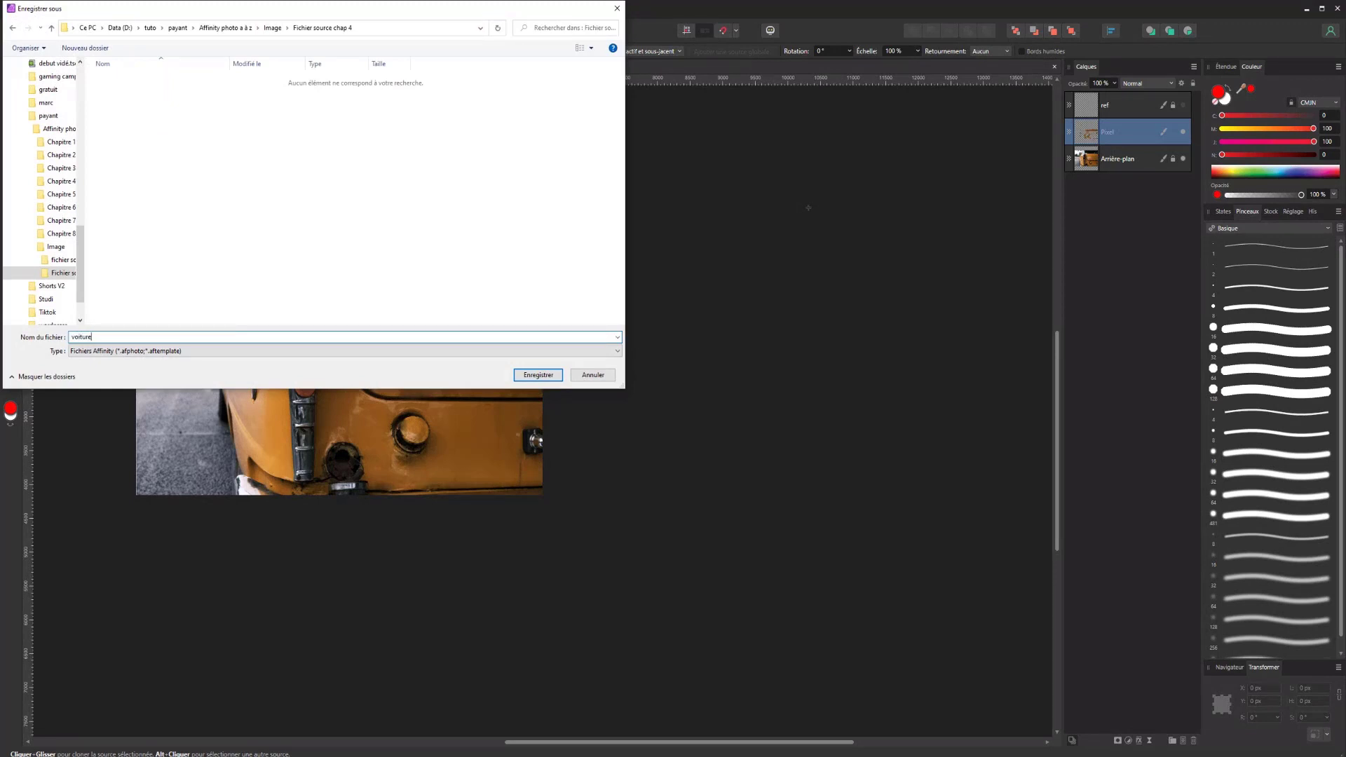
key("Return")
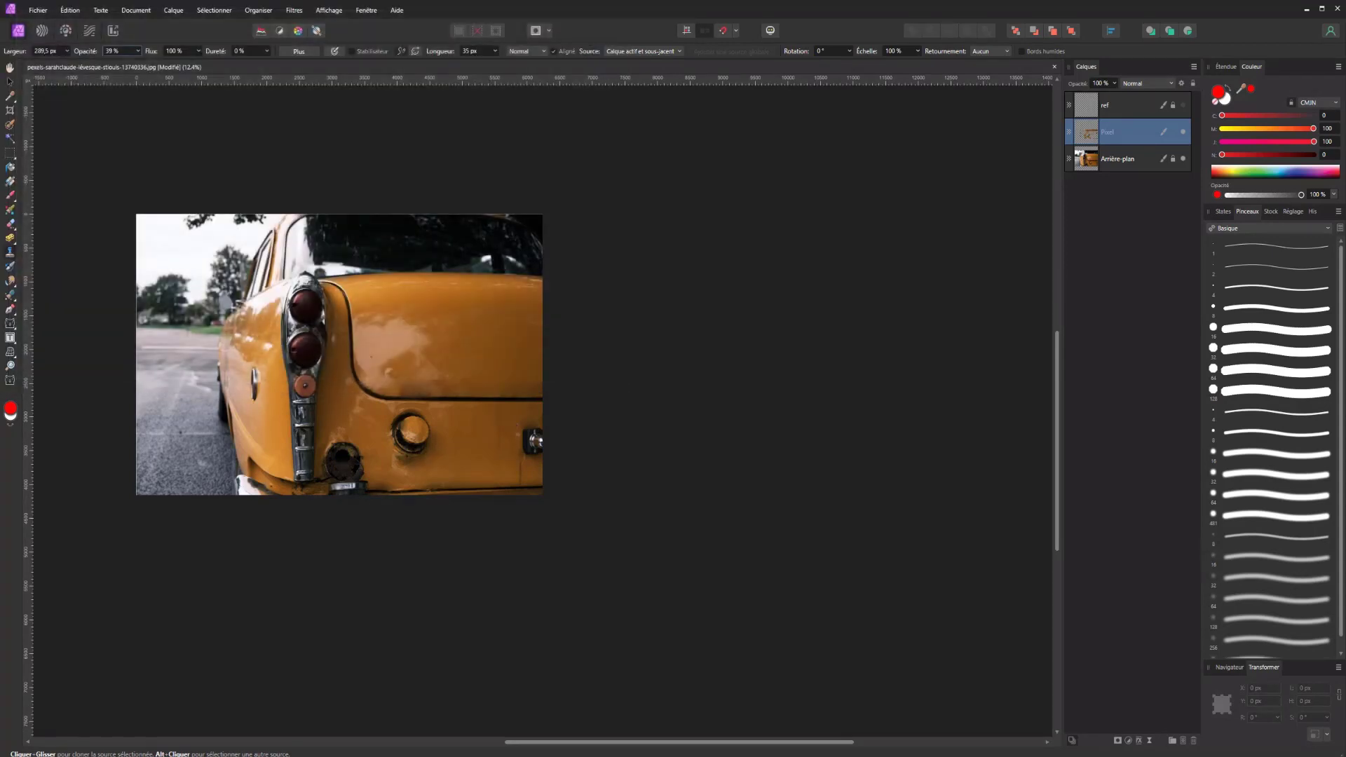
Step: Toggle the repair layer to compare with the original rust, then zoom in
left_click(1184, 132)
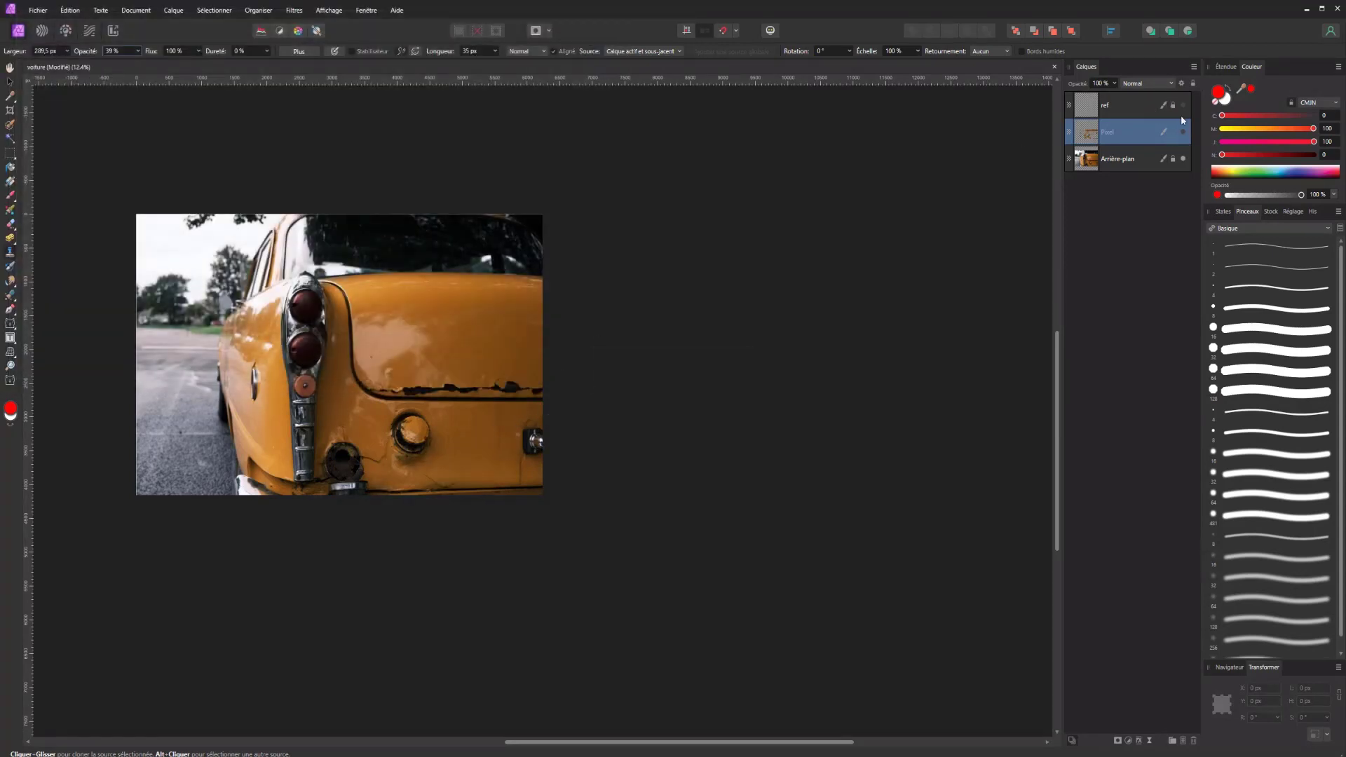
left_click(1183, 132)
left_click(1183, 131)
scroll(545, 435, "up", 3)
scroll(546, 435, "up", 1)
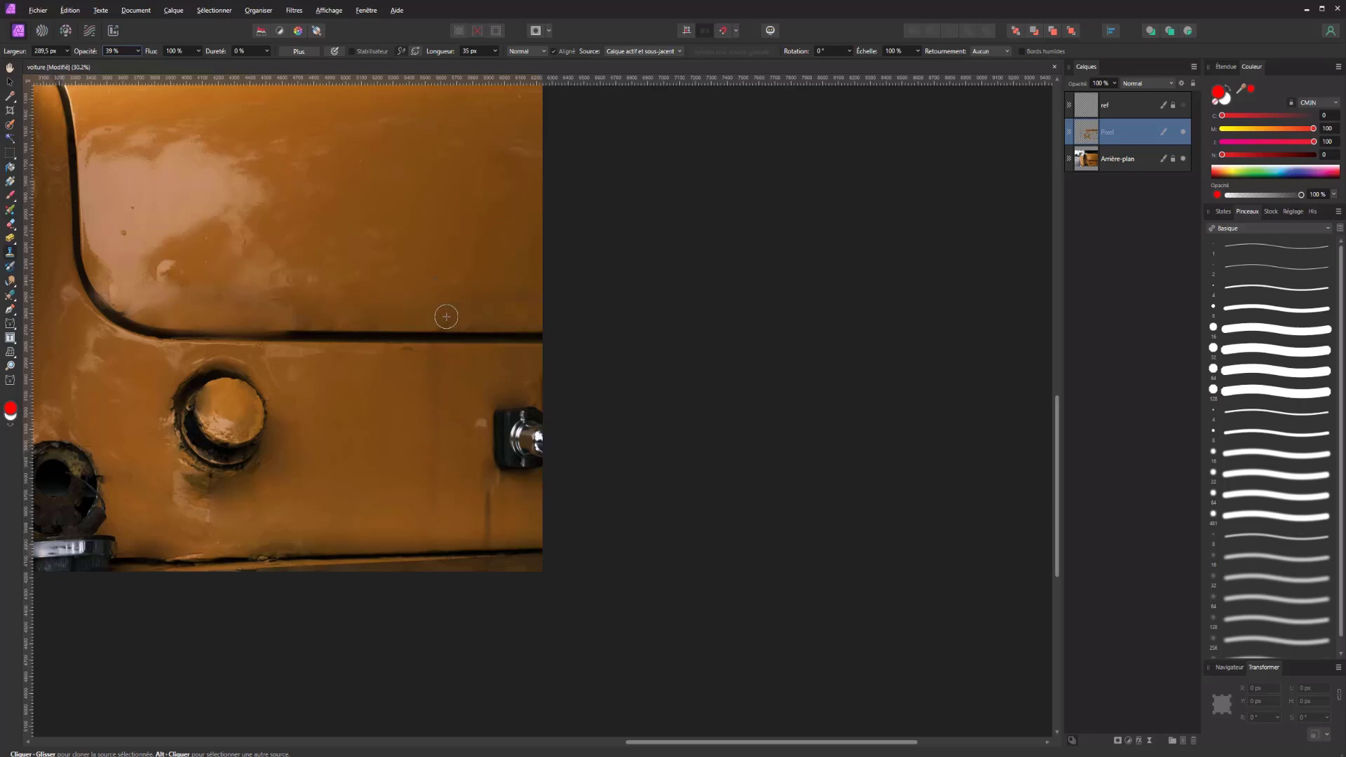
scroll(467, 320, "up", 3)
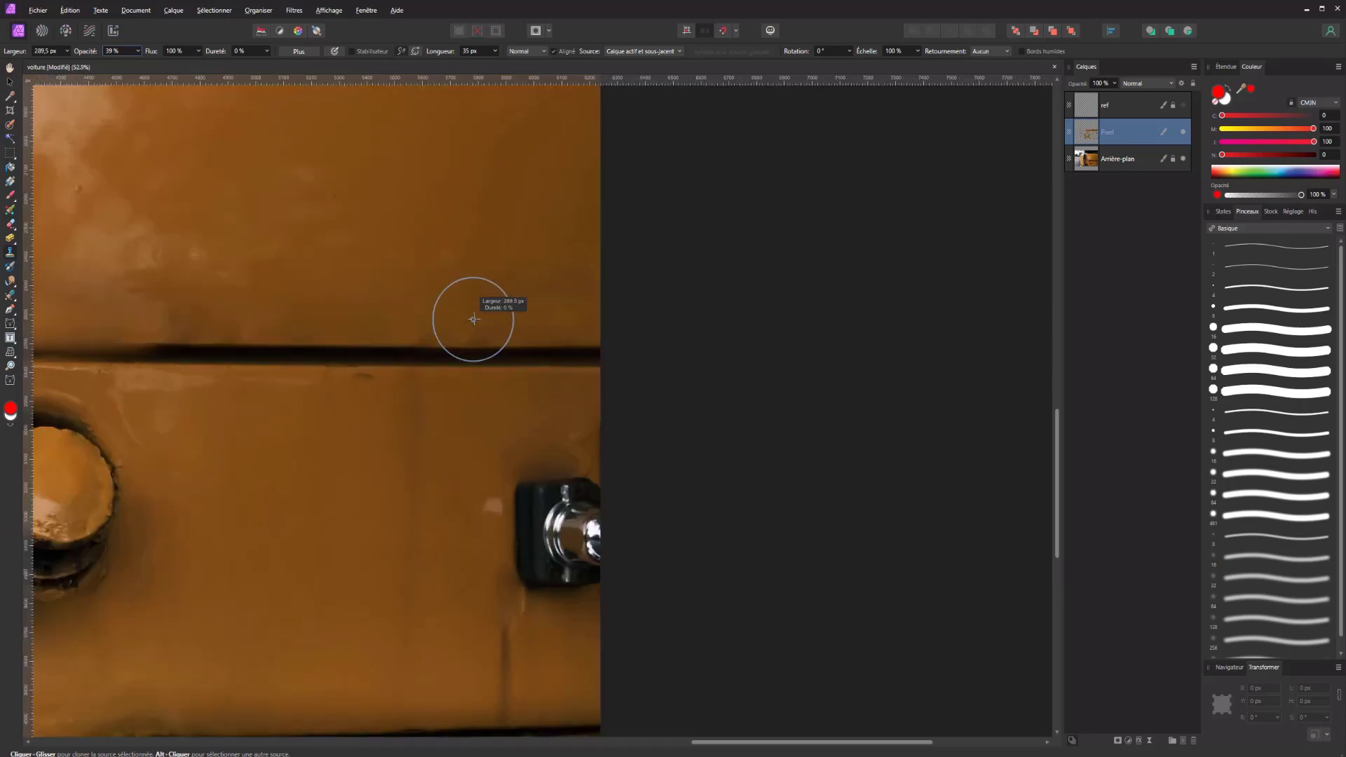
Step: Set 15% hardness, undo a trial clone stroke on the groove, and pick an ~86 px eraser
left_click_drag(265, 54, 286, 63)
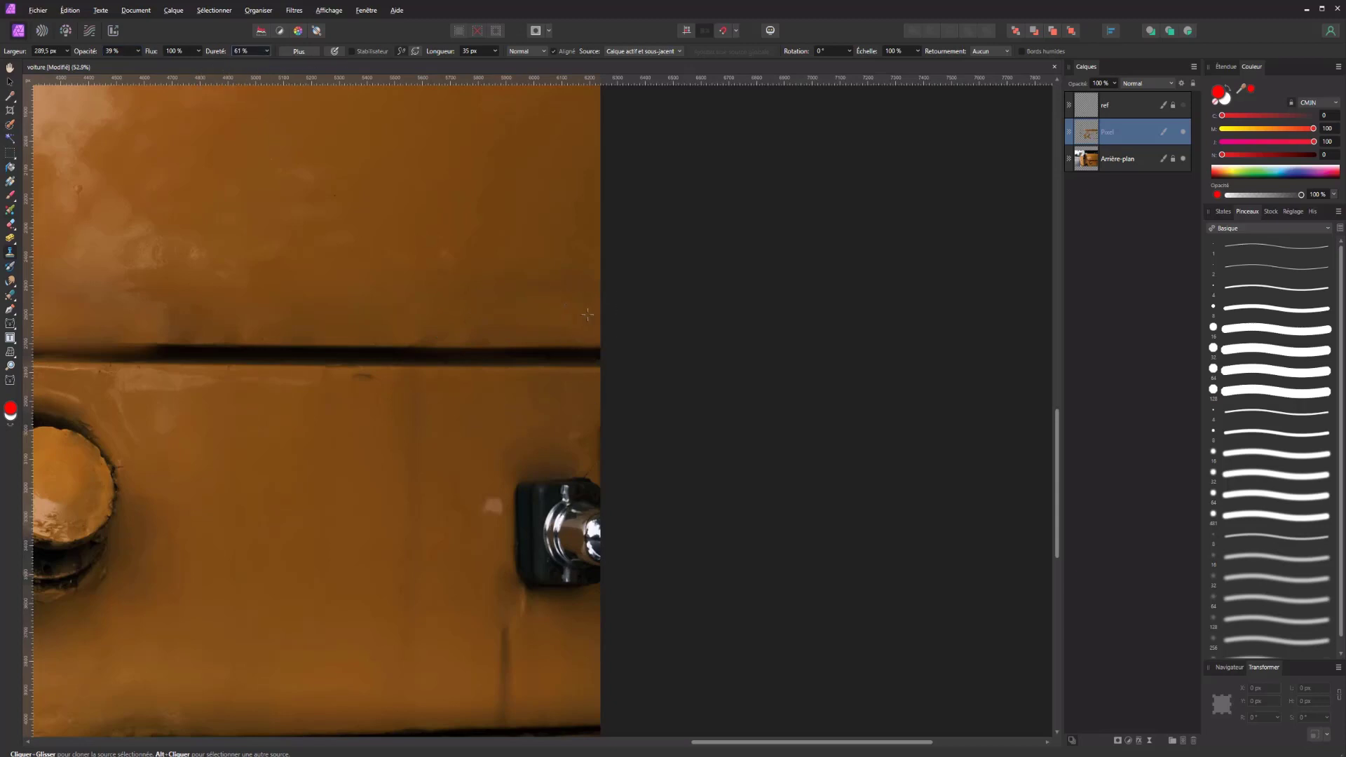
left_click_drag(574, 321, 540, 321)
left_click_drag(456, 355, 427, 356)
key("ctrl+z")
left_click(11, 224)
left_click_drag(503, 355, 487, 355)
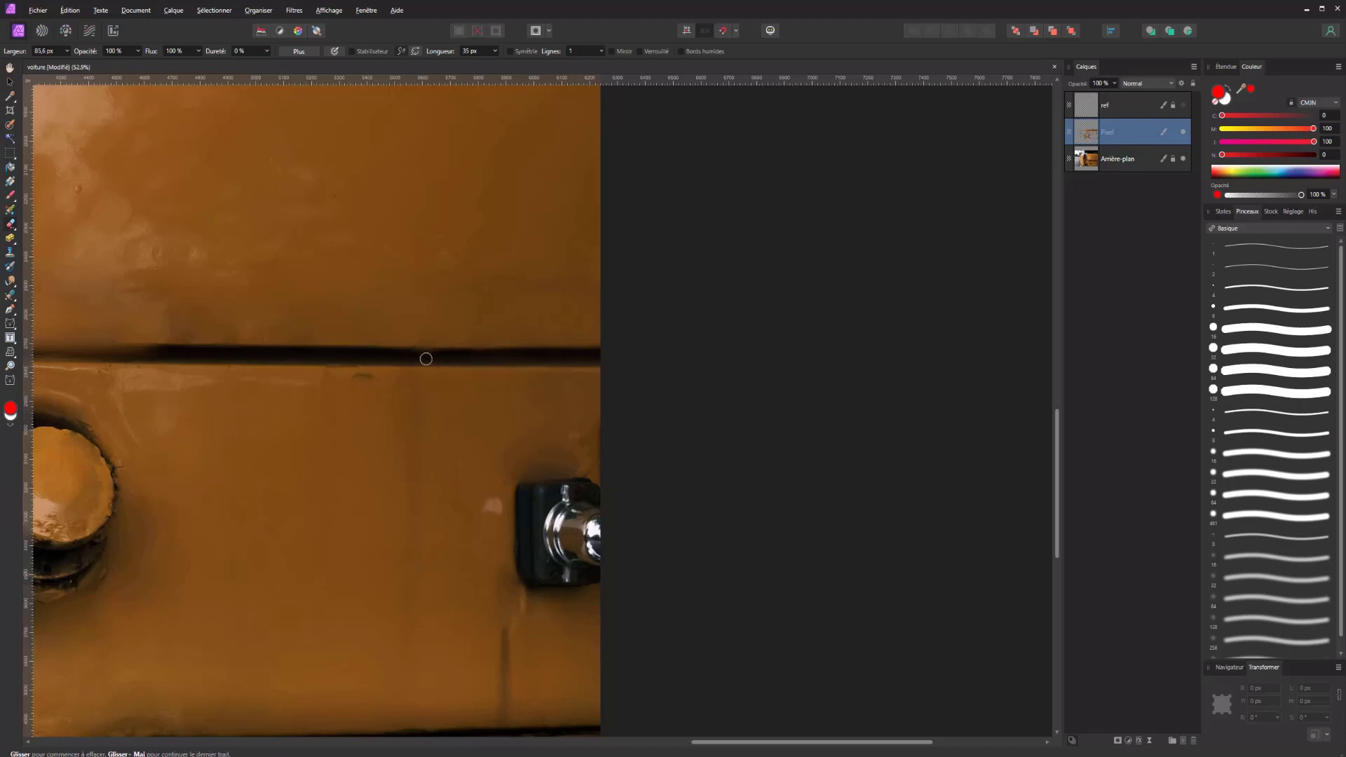
Step: Return to the Clone Brush with 100% opacity and a 107 px width
right_click(12, 298)
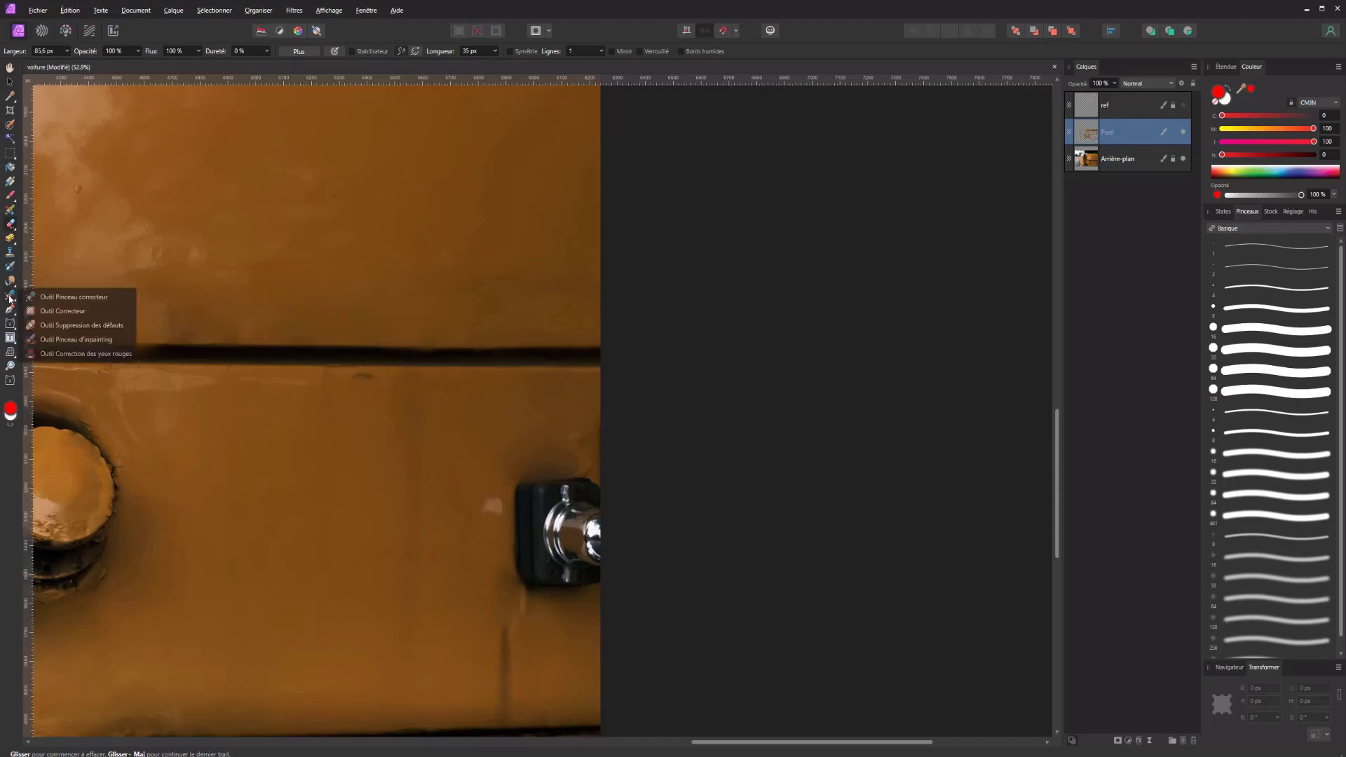
left_click(49, 299)
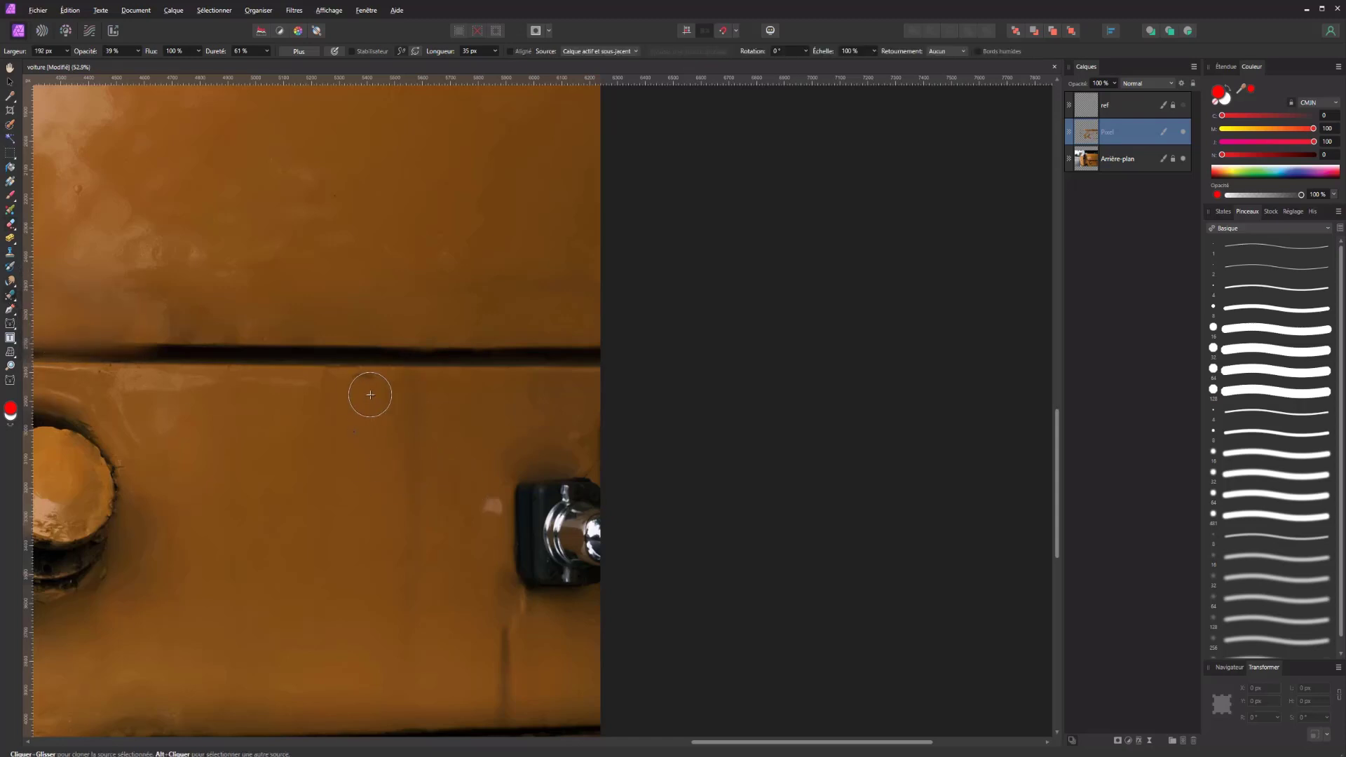
scroll(145, 55, "down", 1)
left_click(138, 54)
left_click_drag(165, 65, 189, 65)
left_click(198, 52)
left_click_drag(413, 442, 372, 382)
Step: Zoom in on the fuel cap area, set 20% hardness, and sample a source at the lower edge
scroll(571, 451, "down", 5)
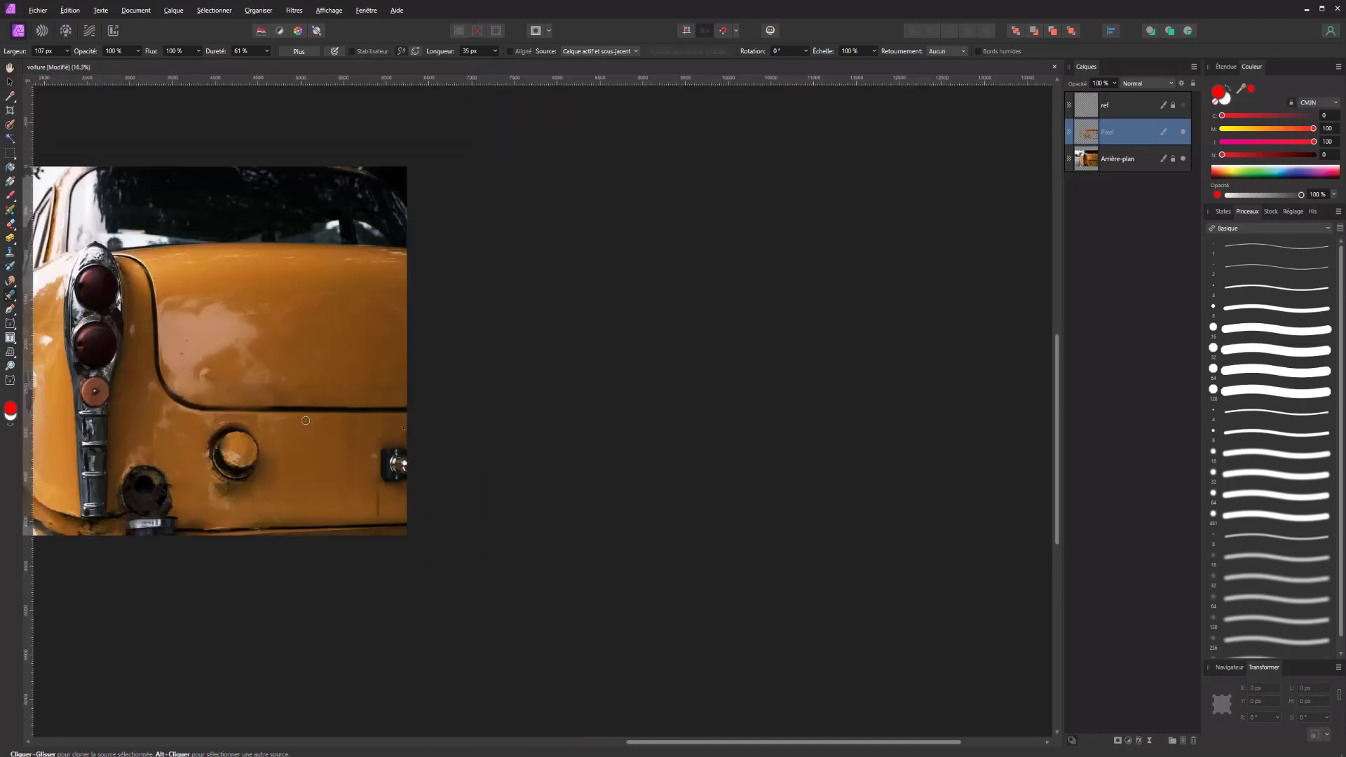
scroll(376, 509, "up", 3)
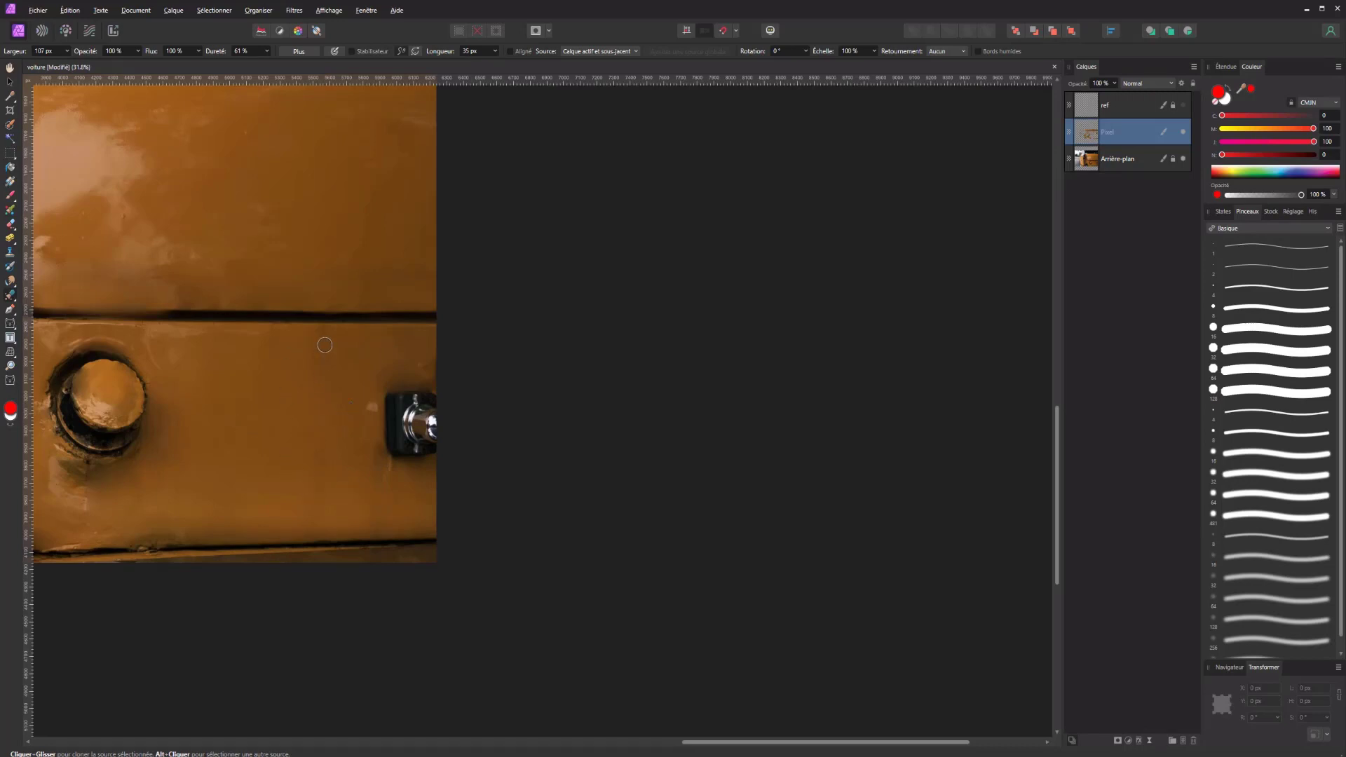
left_click_drag(231, 462, 545, 476, "ctrl")
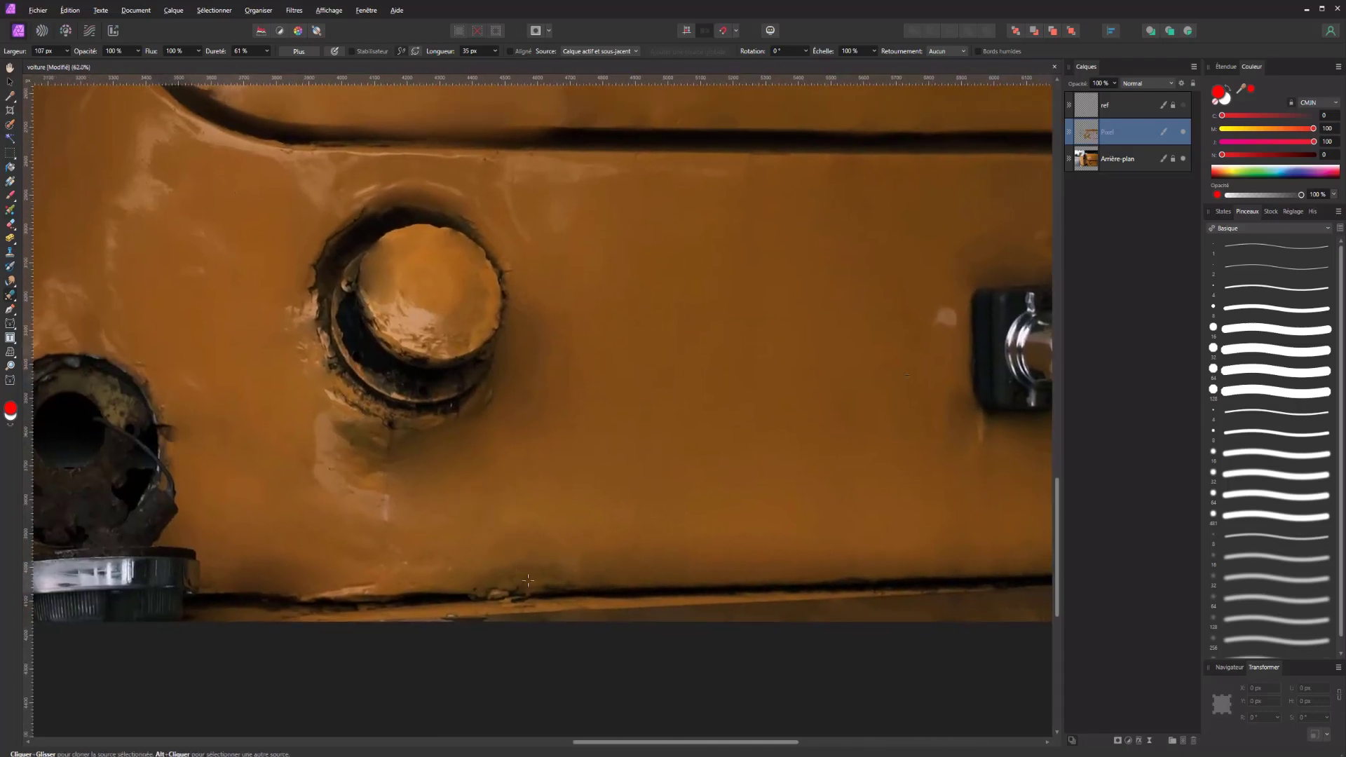
left_click(267, 52)
left_click(500, 564, "alt")
Step: Enlarge the Clone Brush to about 236 px
scroll(472, 489, "down", 5)
scroll(419, 440, "up", 2)
scroll(463, 364, "up", 2)
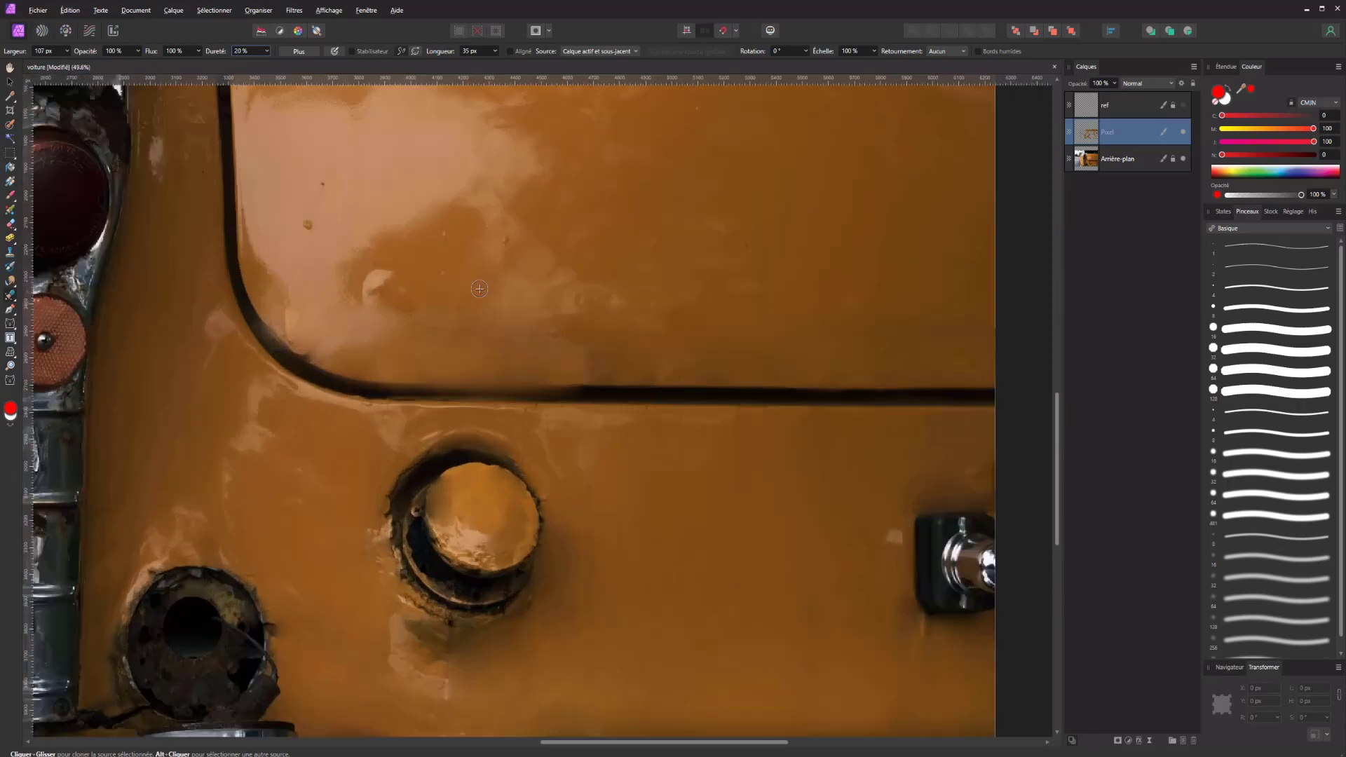
left_click_drag(507, 316, 561, 316)
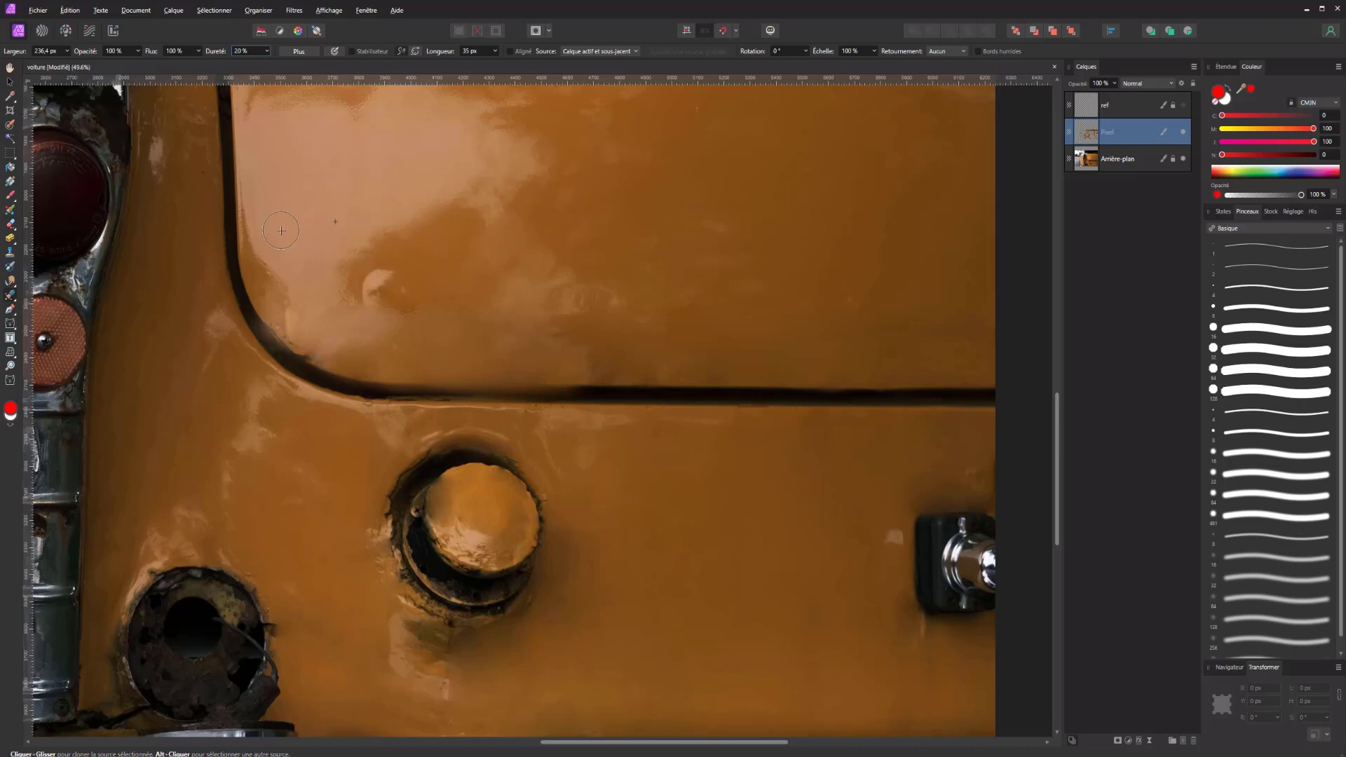
Step: Bring the lower-left bodywork into view and clone over the rusty lower edge
scroll(284, 281, "down", 5)
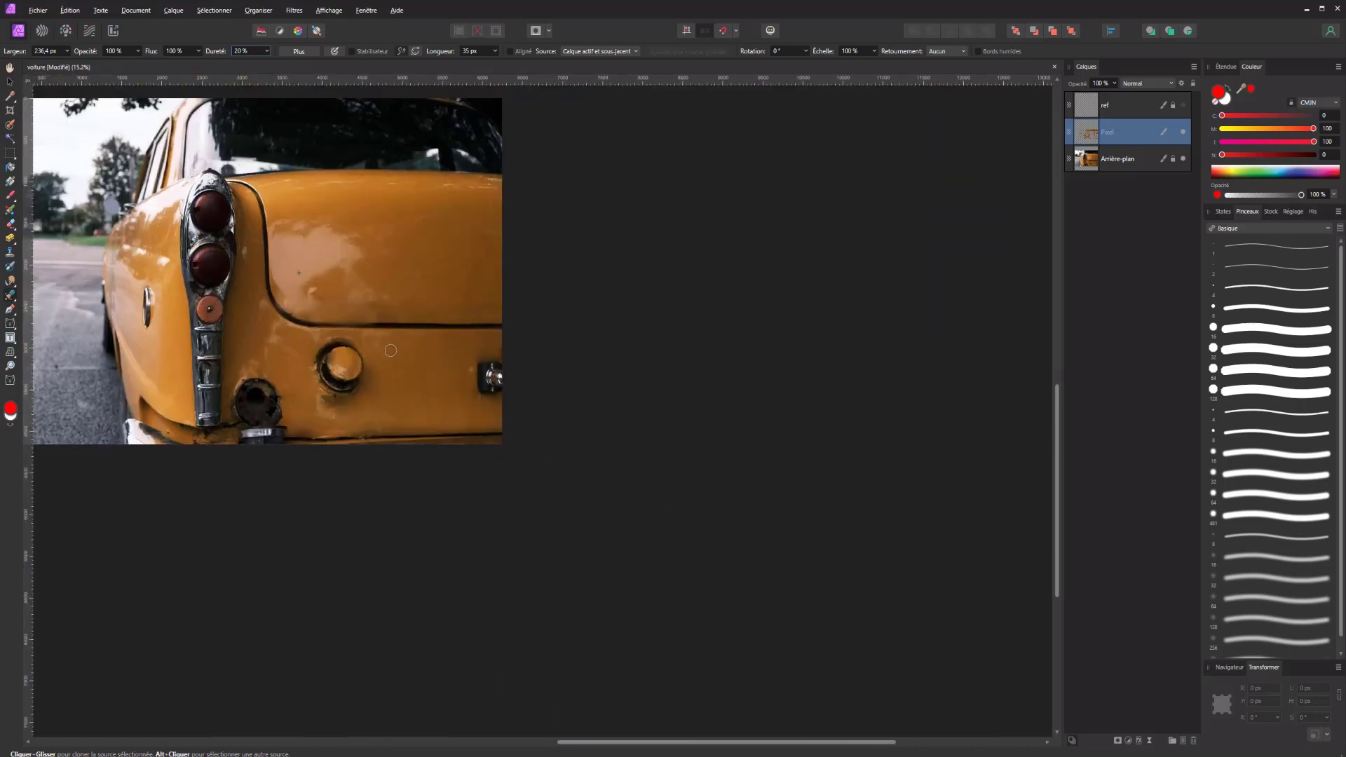
scroll(298, 389, "up", 2)
scroll(297, 389, "up", 2)
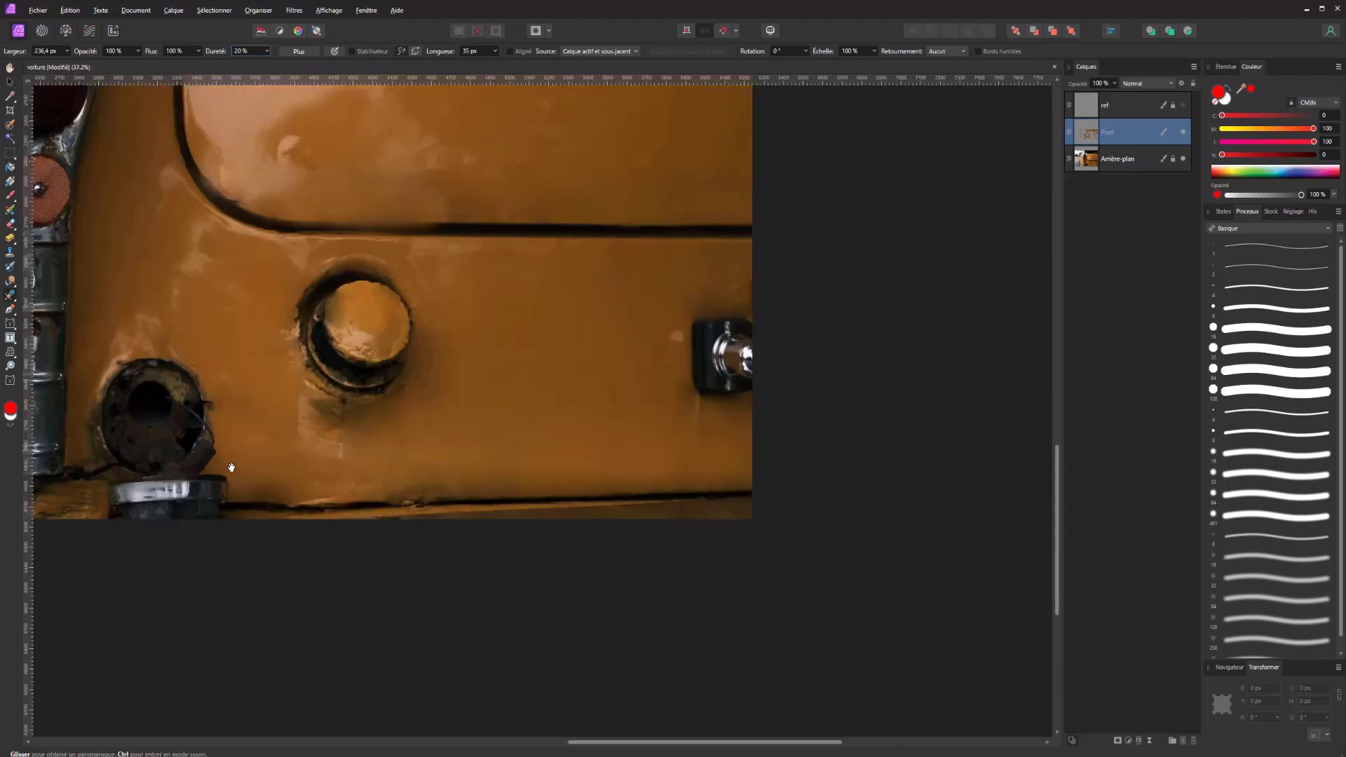
left_click_drag(232, 467, 554, 336)
scroll(295, 465, "up", 1)
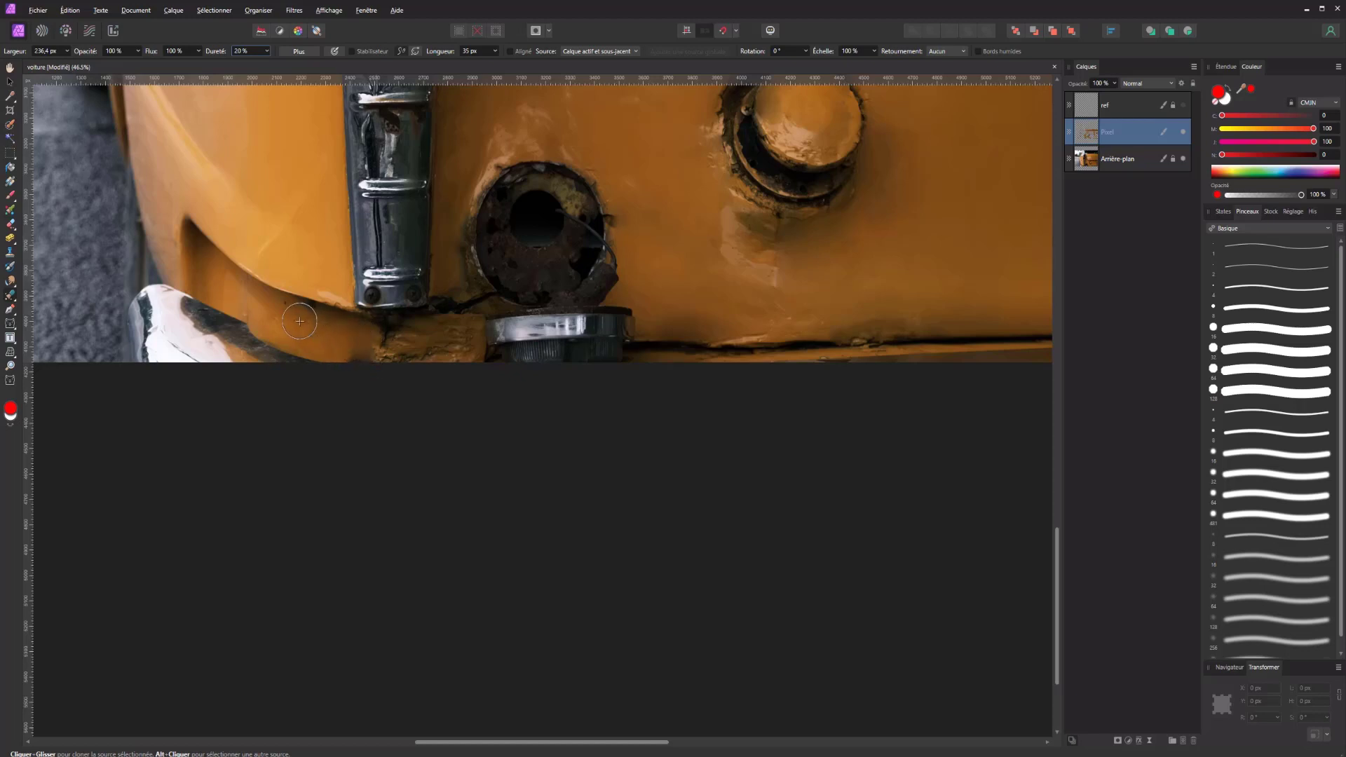
left_click_drag(316, 327, 317, 353)
scroll(219, 245, "down", 3)
scroll(219, 245, "up", 2)
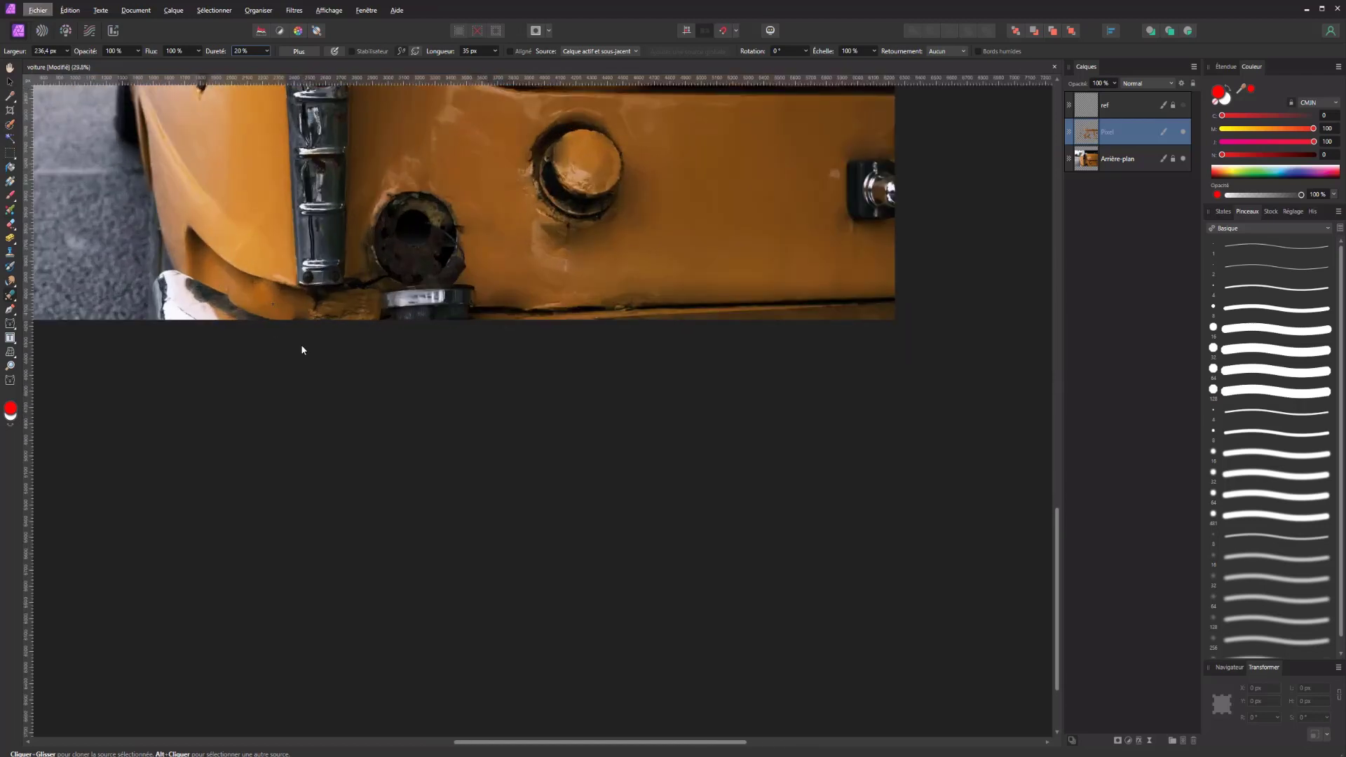
scroll(301, 347, "up", 1)
scroll(322, 336, "up", 1)
scroll(378, 285, "up", 2)
scroll(310, 238, "down", 1)
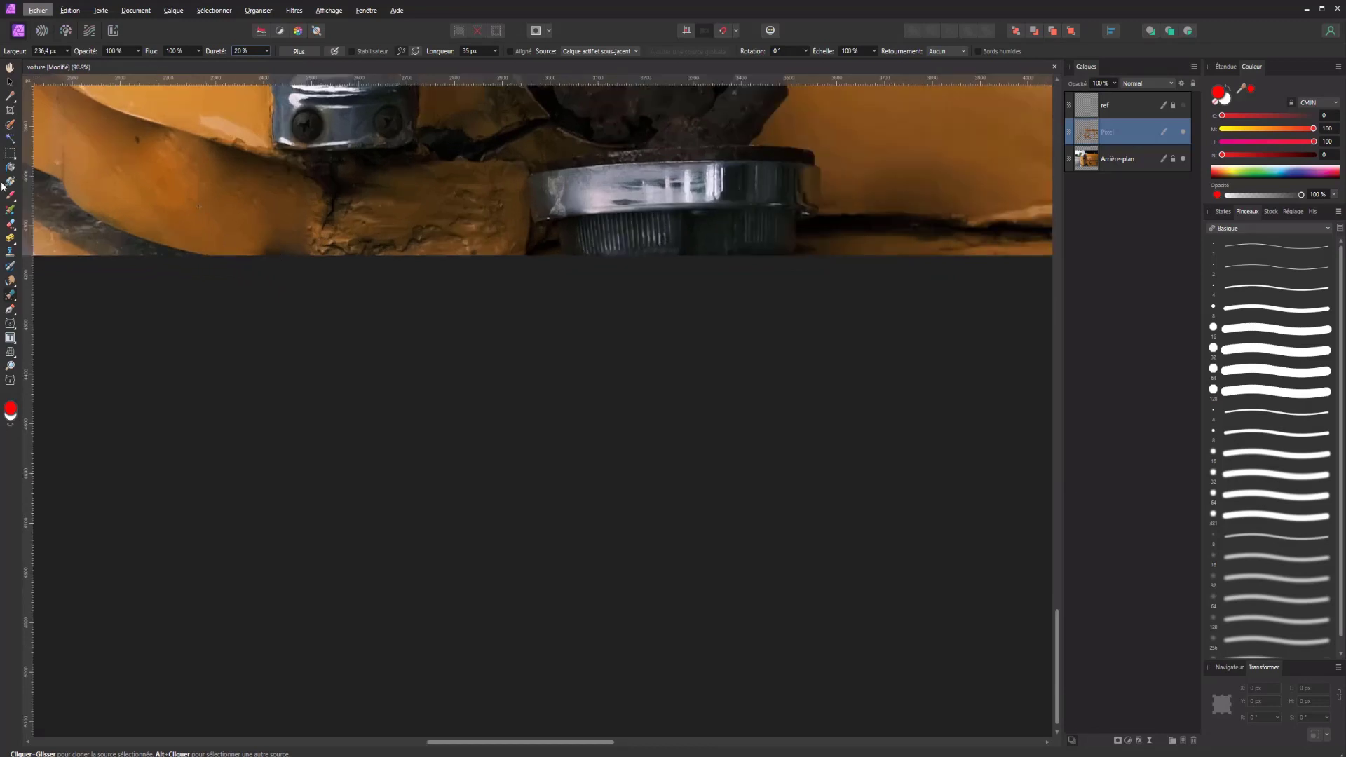
Step: Switch to the Paint Brush, add a new empty layer, and sample the car's orange at ~163 px
left_click(10, 198)
left_click(202, 208, "alt")
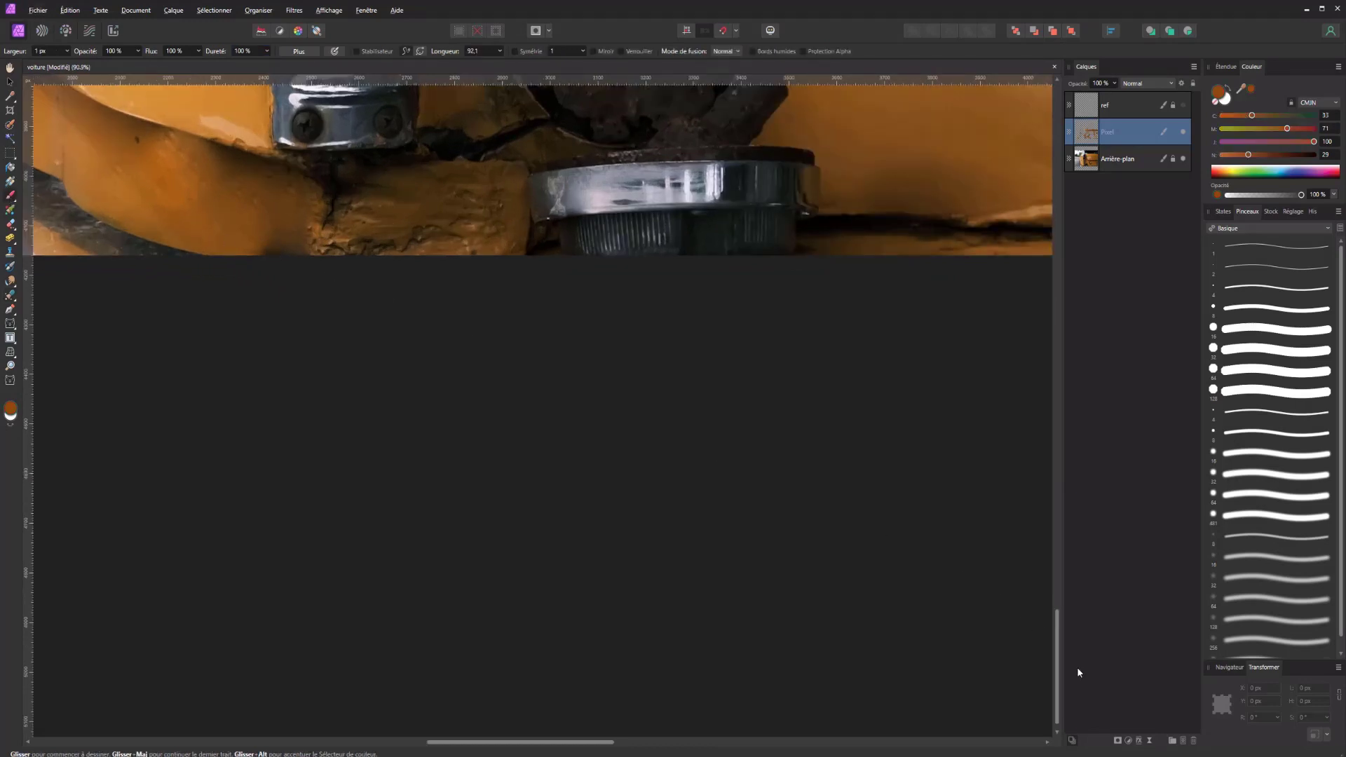
left_click(1182, 741)
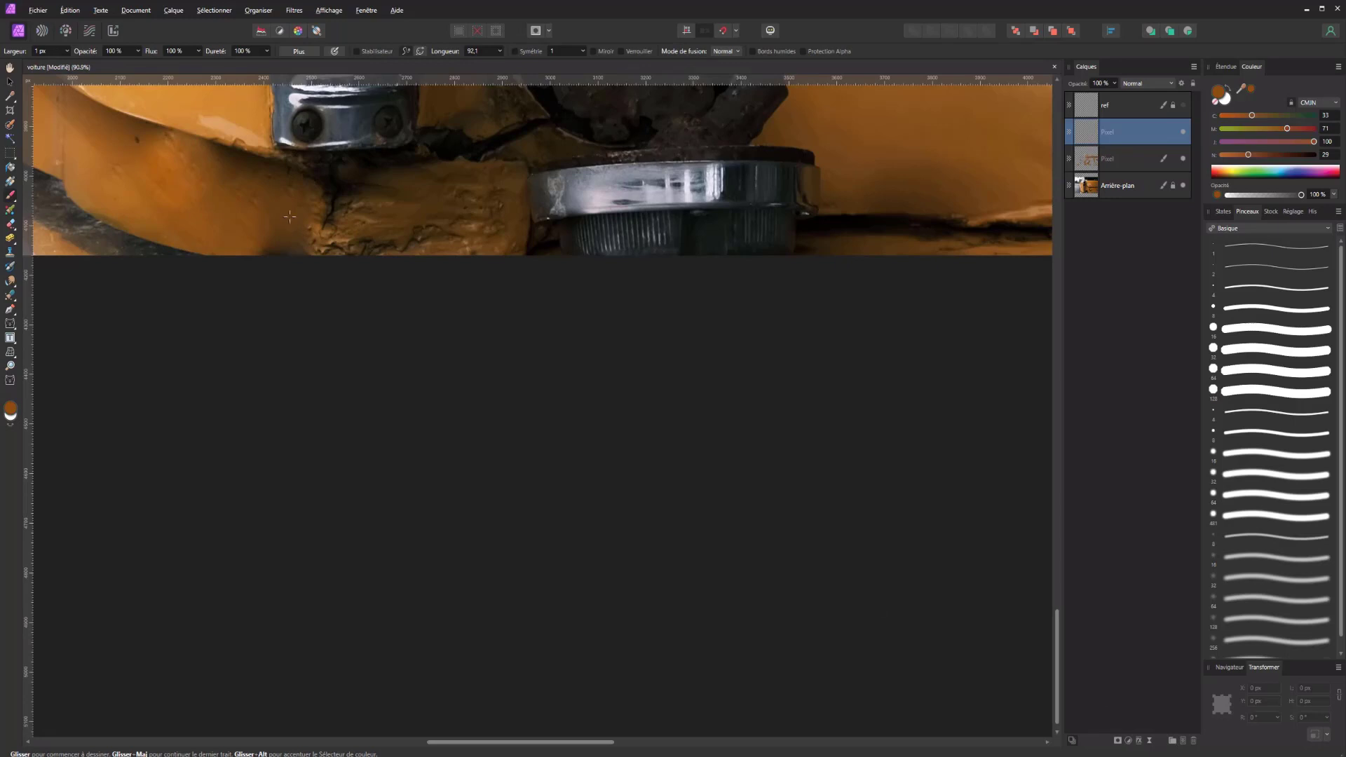
left_click(244, 210, "alt")
left_click(262, 197, "alt")
left_click(241, 197, "alt")
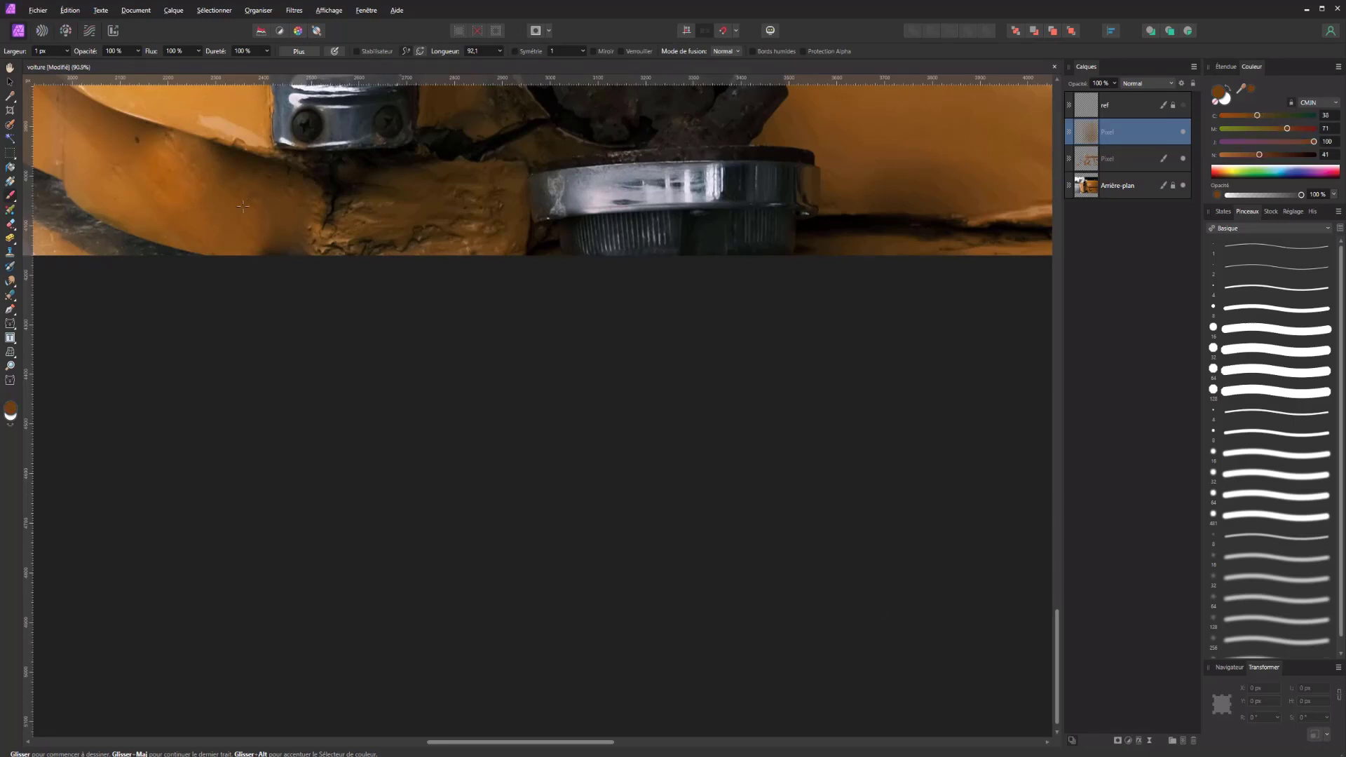
left_click_drag(241, 198, 351, 188)
Step: Set the brush to 0% hardness, 46% opacity and about 200 px width
left_click(138, 51)
left_click_drag(140, 63, 70, 65)
left_click(266, 51)
left_click_drag(245, 68, 199, 66)
left_click(138, 52)
mouse_move(260, 233)
left_mouse_down()
mouse_move(420, 241)
mouse_move(324, 264)
mouse_move(462, 243)
mouse_move(430, 202)
mouse_move(445, 216)
mouse_move(486, 192)
mouse_move(245, 214)
mouse_move(400, 204)
mouse_move(195, 171)
mouse_move(184, 181)
left_mouse_up()
left_click(184, 181, "alt")
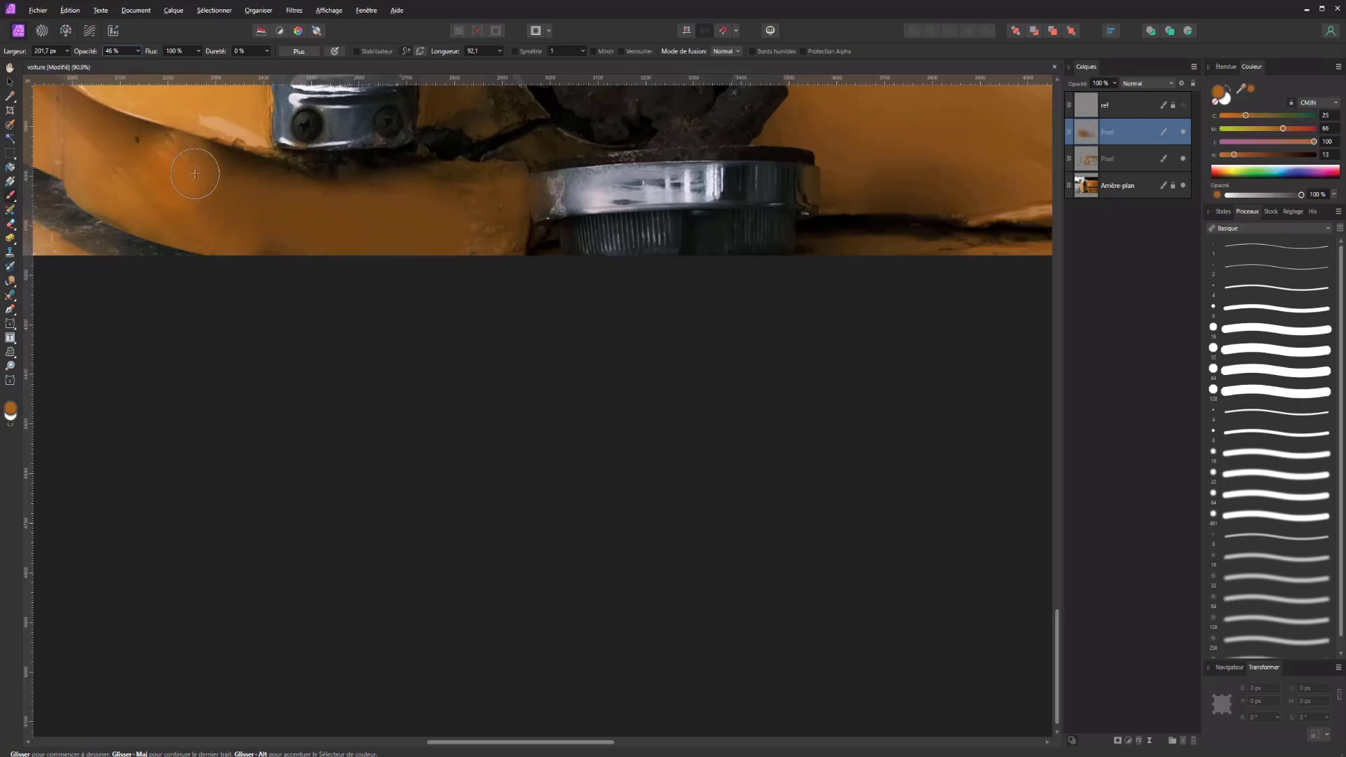
Step: Paint sampled orange over the dark shadow under the chrome bracket
scroll(209, 202, "down", 2, "ctrl")
scroll(209, 202, "down", 2)
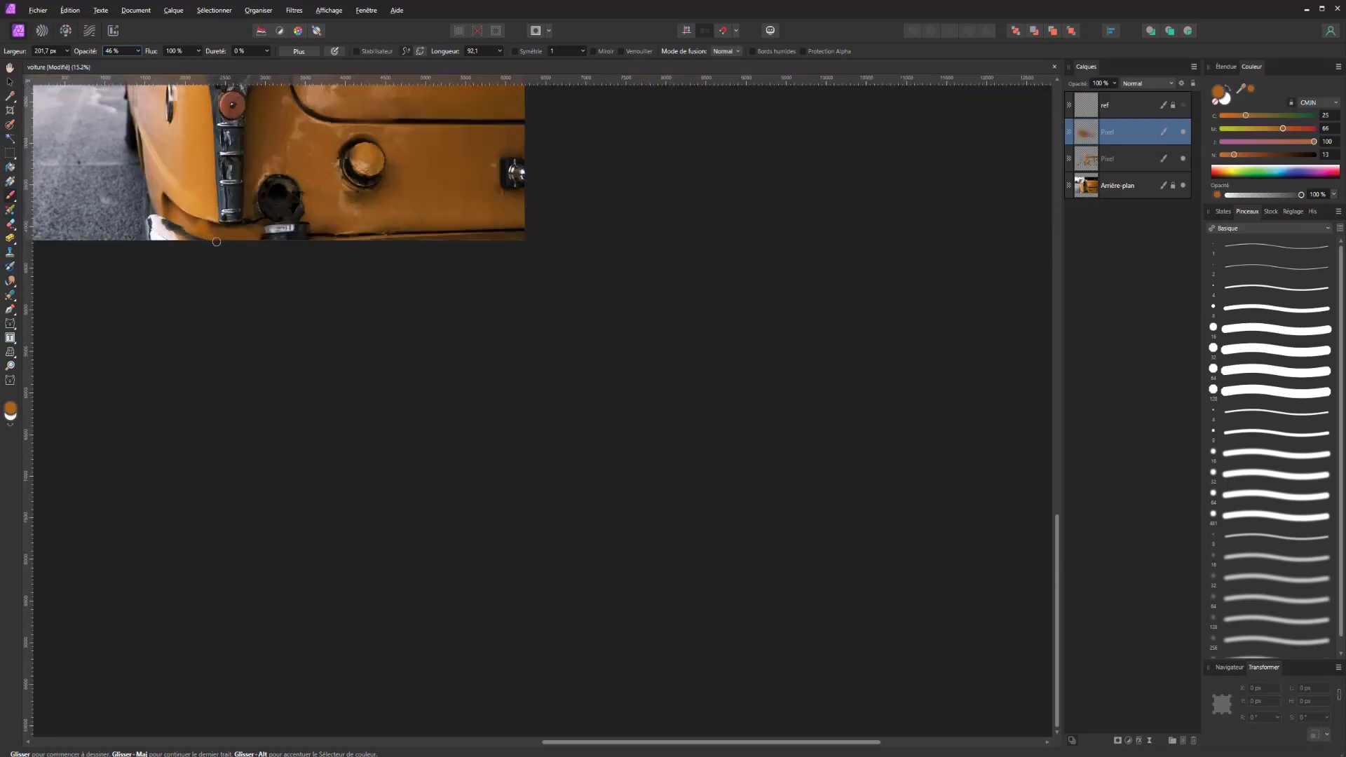
scroll(225, 252, "up", 2)
scroll(213, 245, "up", 3)
scroll(121, 147, "up", 2)
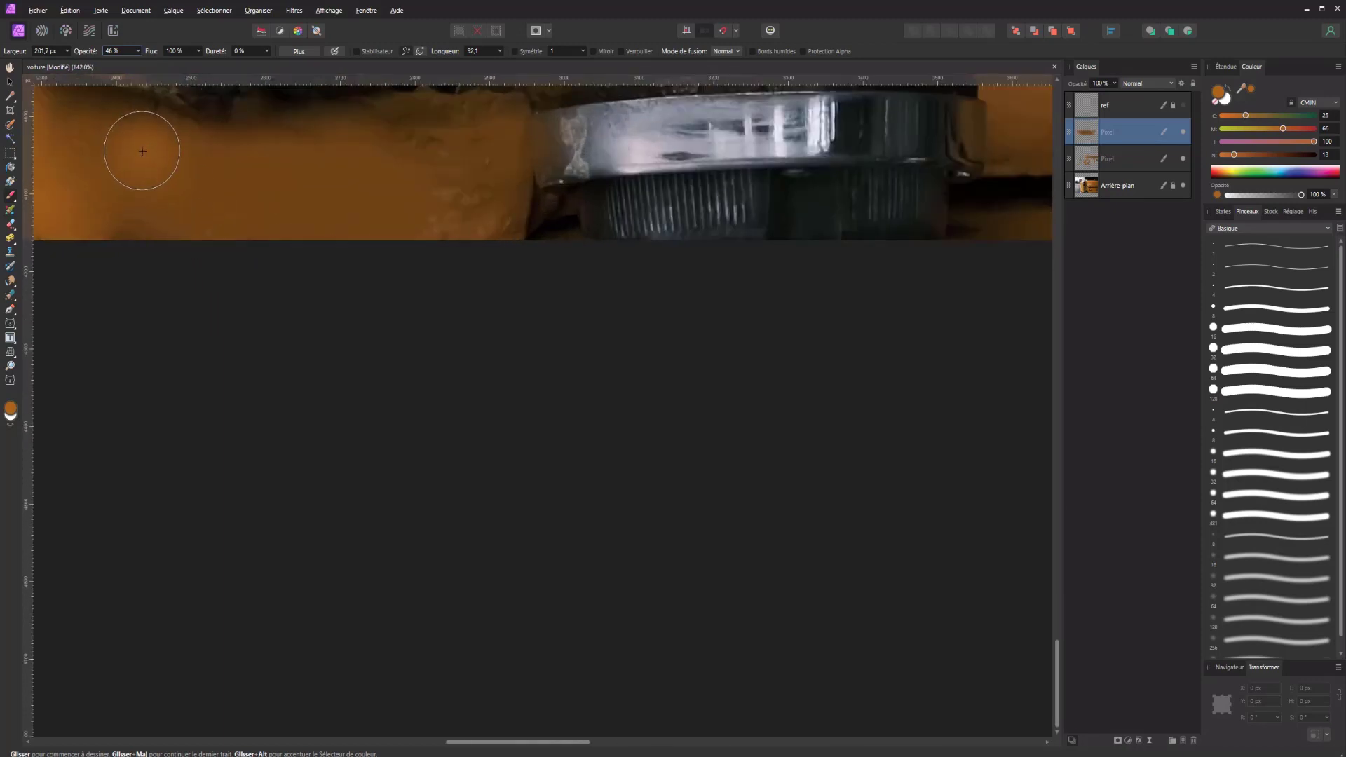
left_click(143, 153, "alt")
left_click_drag(153, 171, 235, 283)
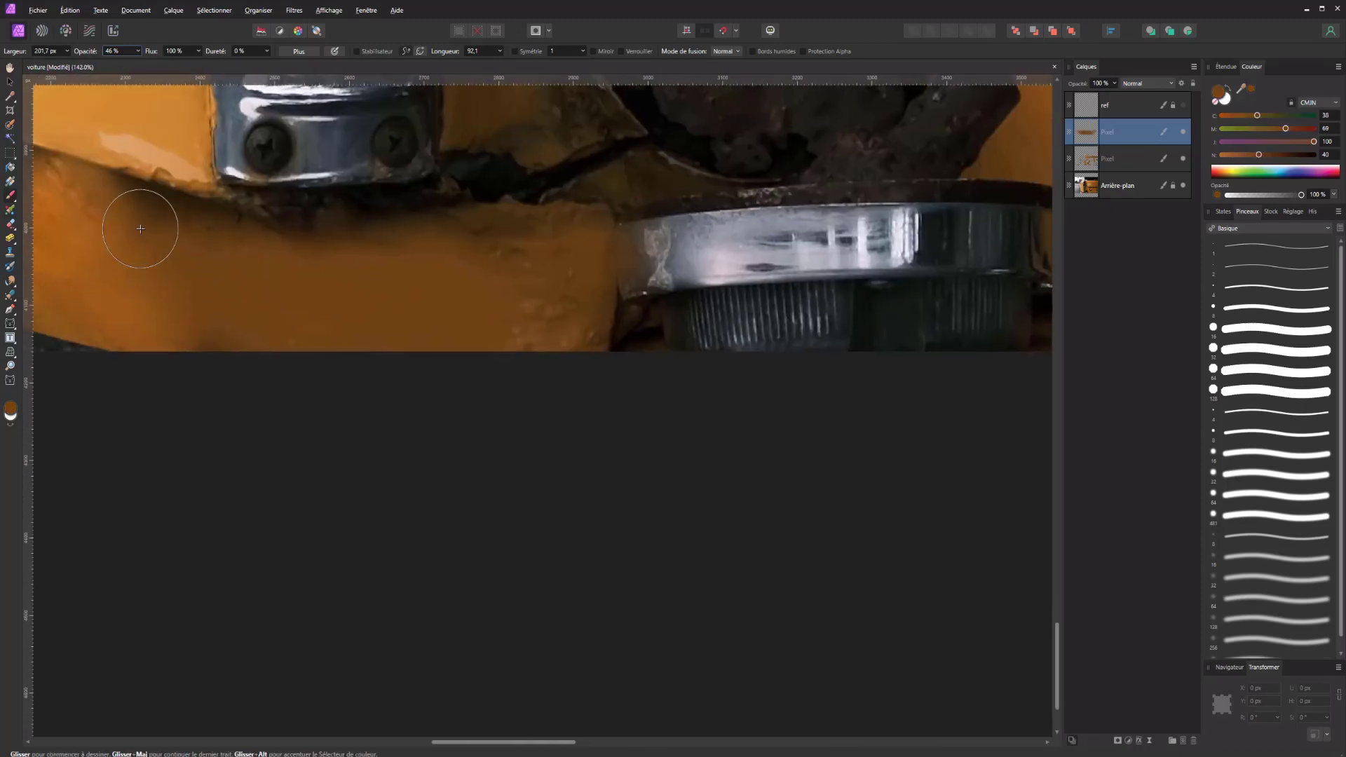
left_click(169, 215, "alt")
left_click_drag(258, 245, 252, 226)
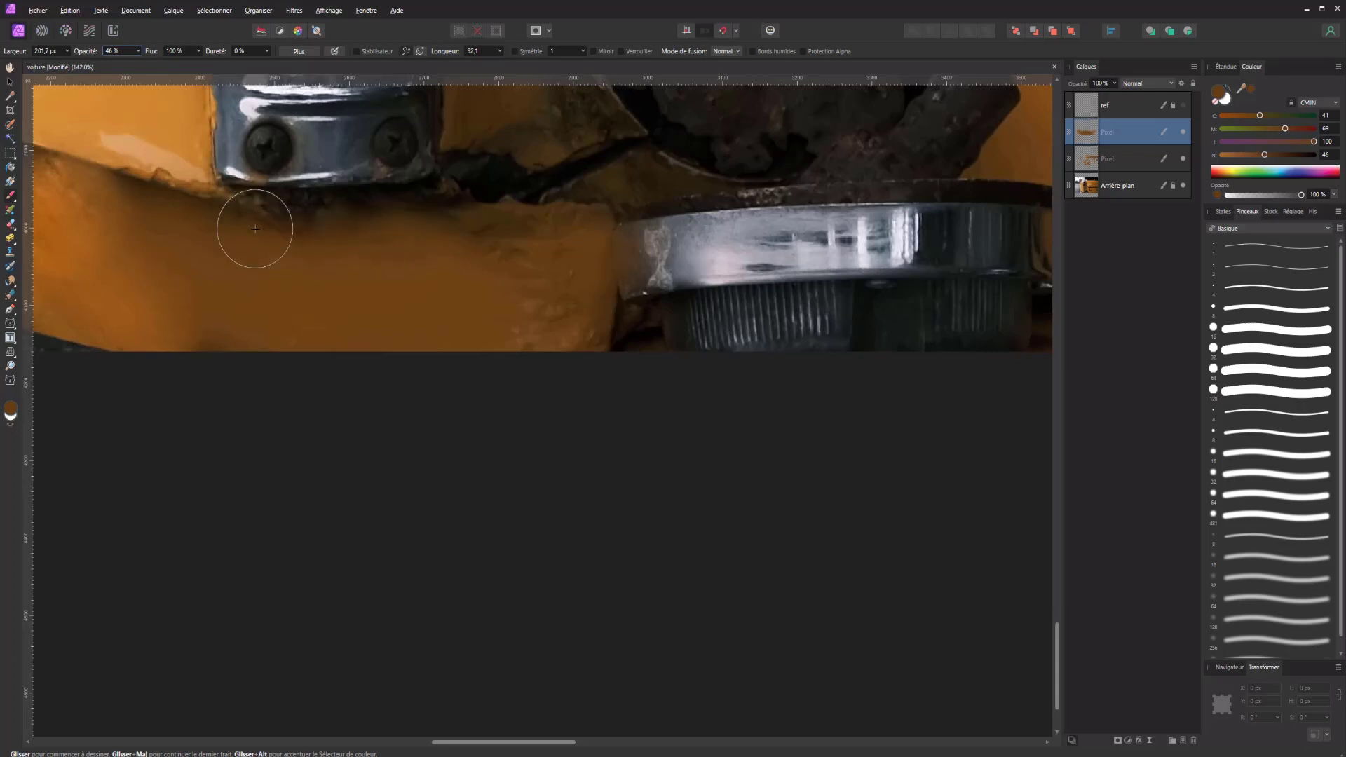
Step: Soften the rusty lower edge with deeper orange tones sampled from the panel
left_click(520, 241, "alt")
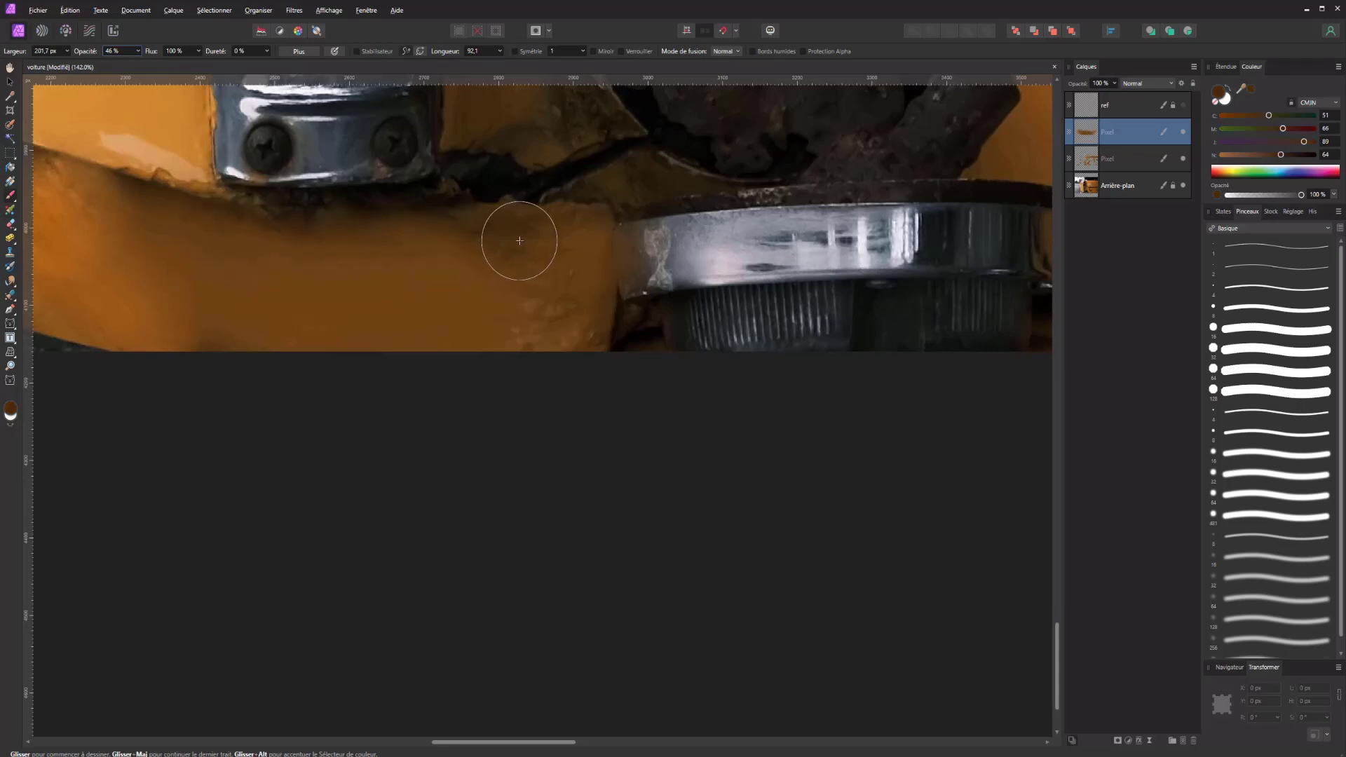
left_click(561, 241, "alt")
mouse_move(523, 255)
left_mouse_down()
mouse_move(444, 276)
mouse_move(532, 286)
mouse_move(519, 339)
left_mouse_up()
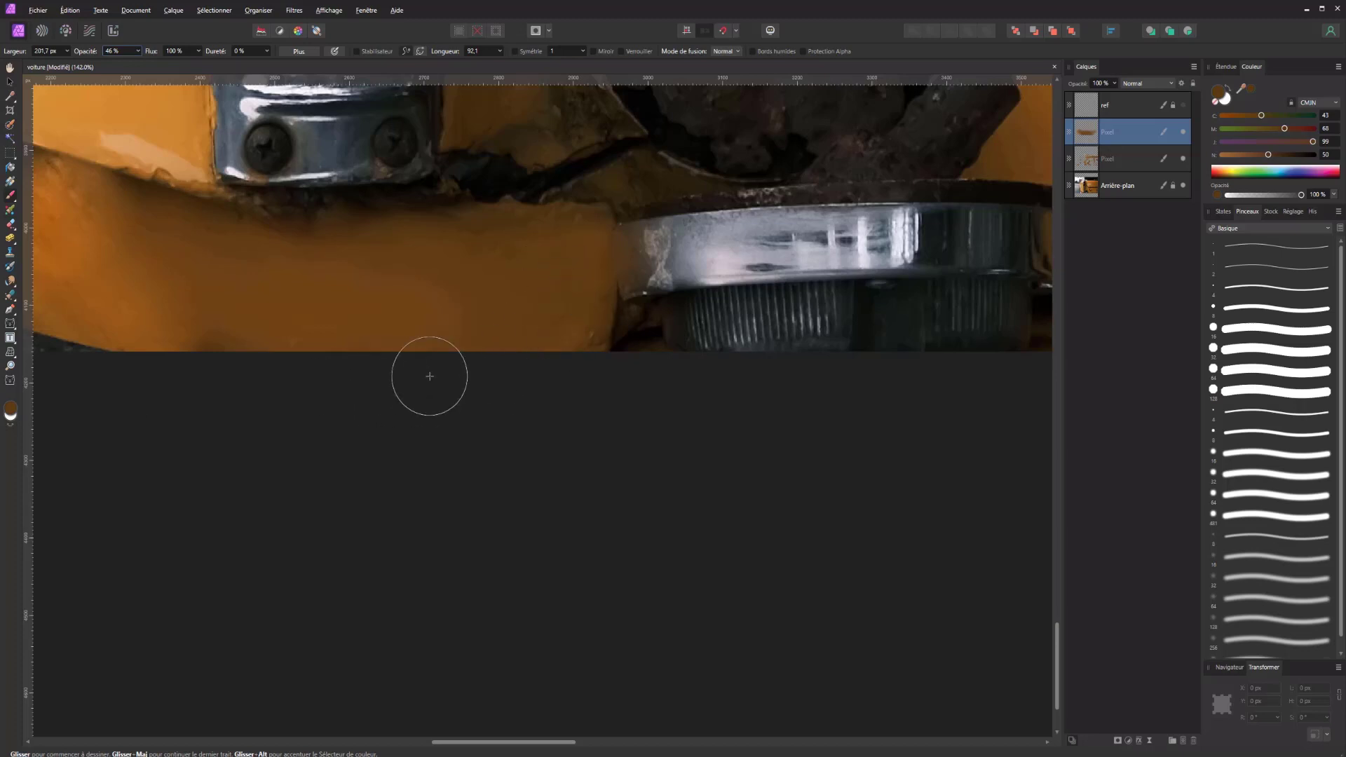
scroll(375, 351, "down", 4)
scroll(489, 539, "down", 4)
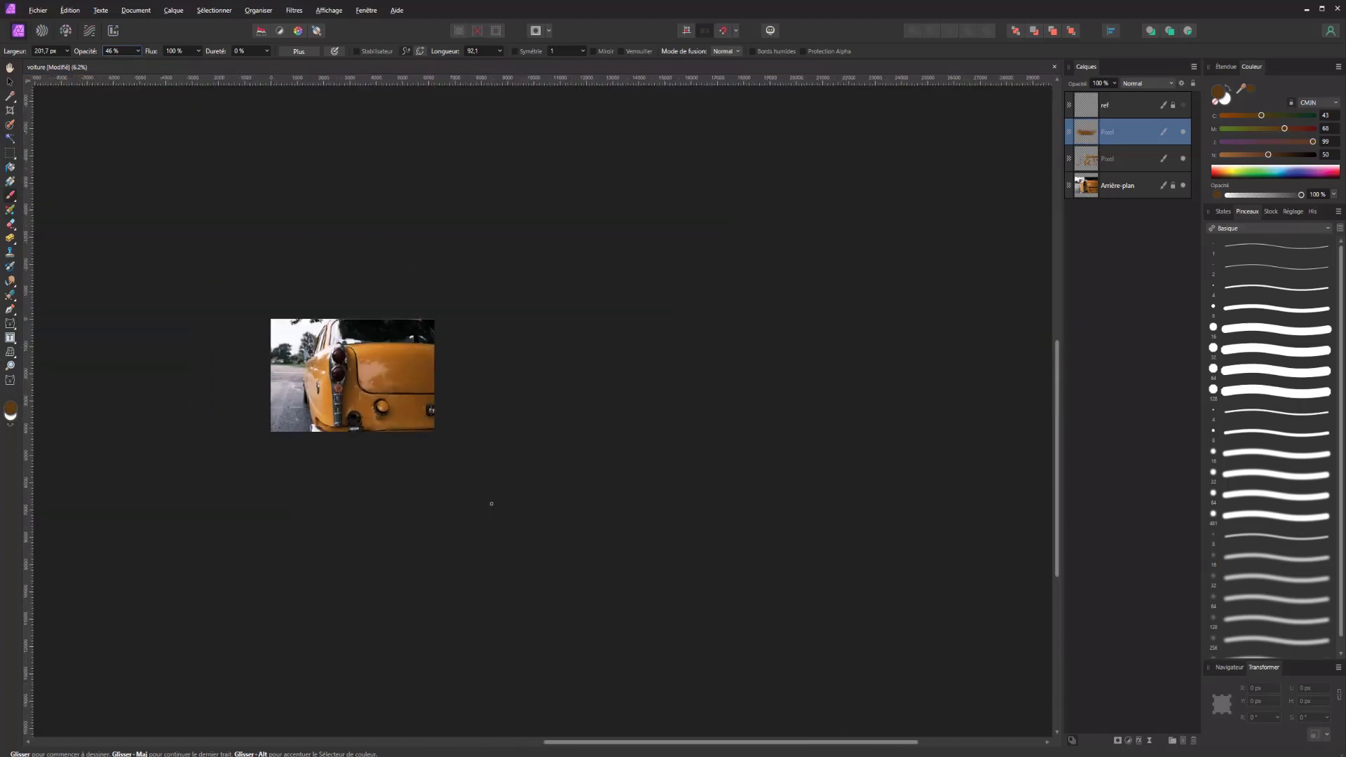
Step: Sample orange tones near the bumper and toggle the repaint layer to compare
scroll(171, 441, "up", 2)
scroll(276, 394, "up", 2)
scroll(313, 342, "up", 1)
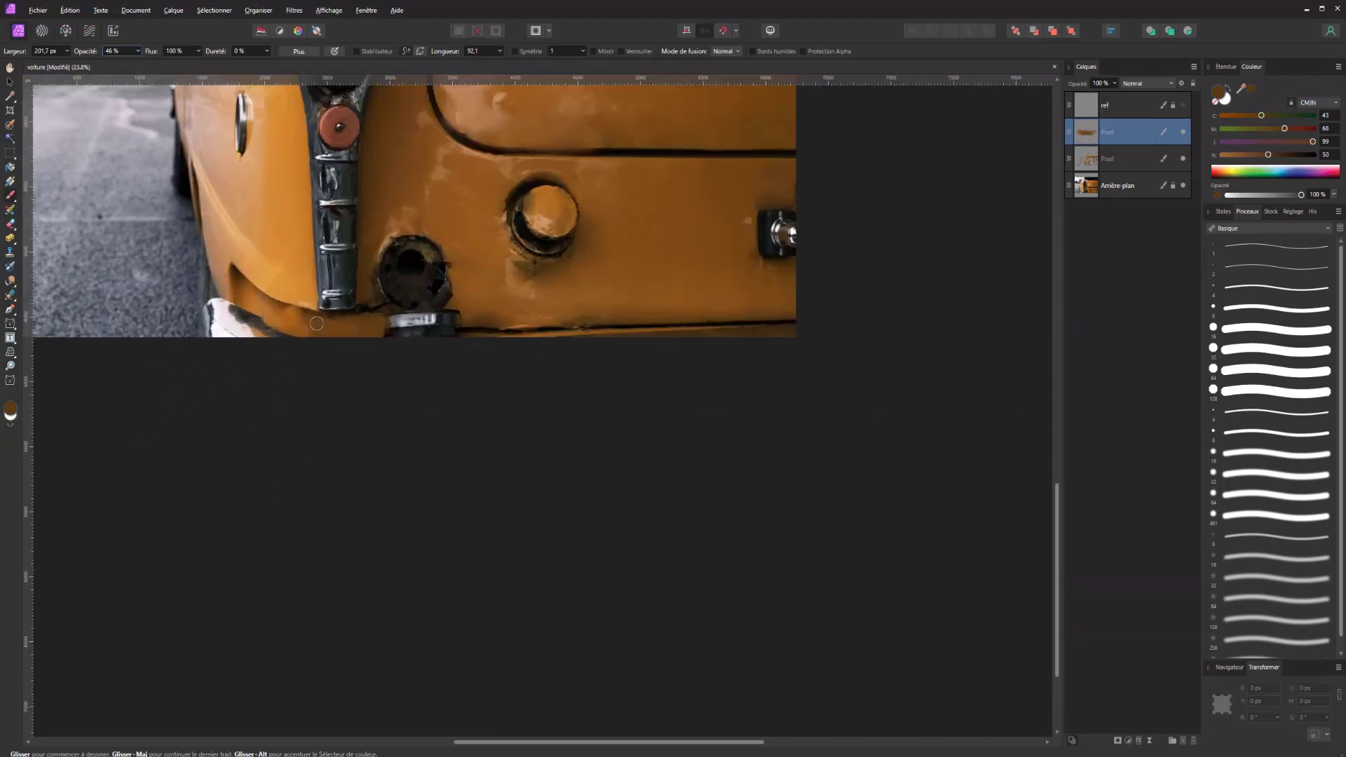
left_click(316, 323, "alt")
left_click(289, 318, "alt")
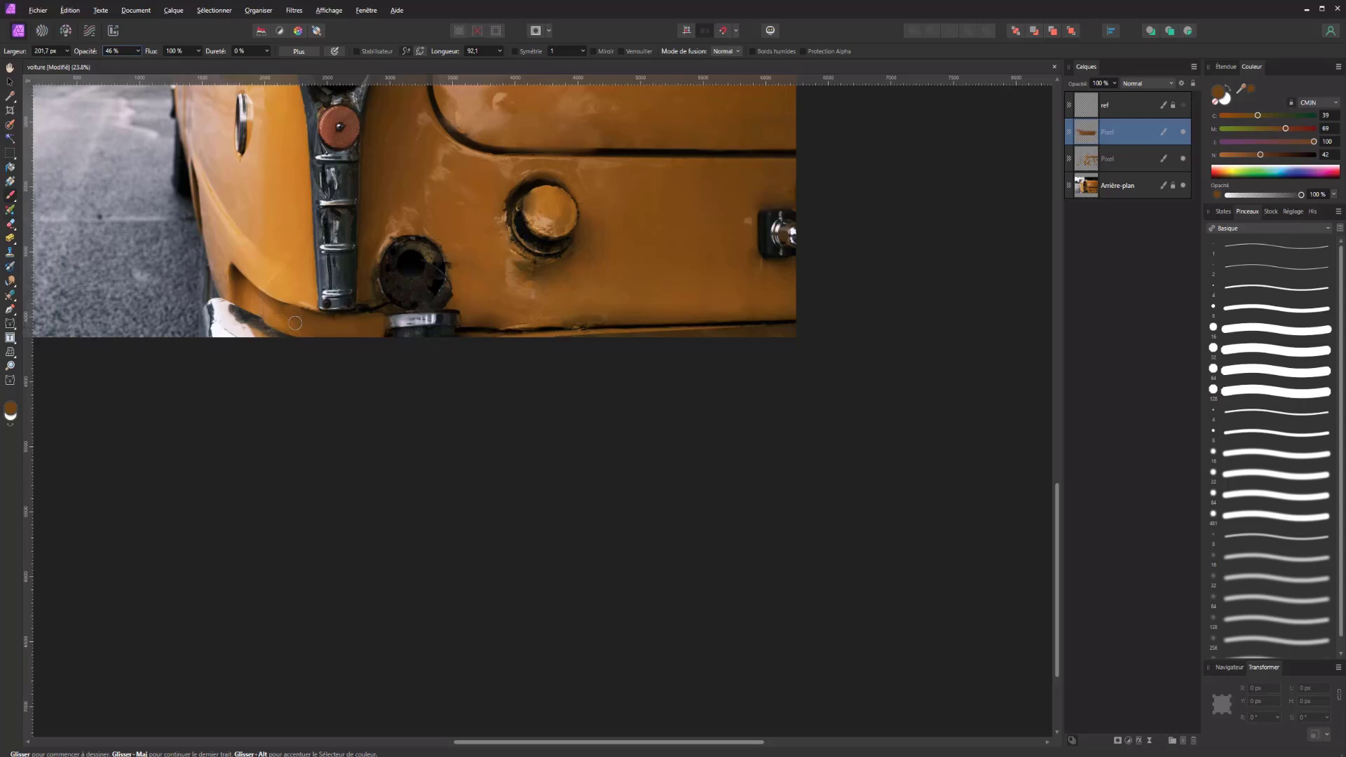
scroll(392, 382, "down", 2)
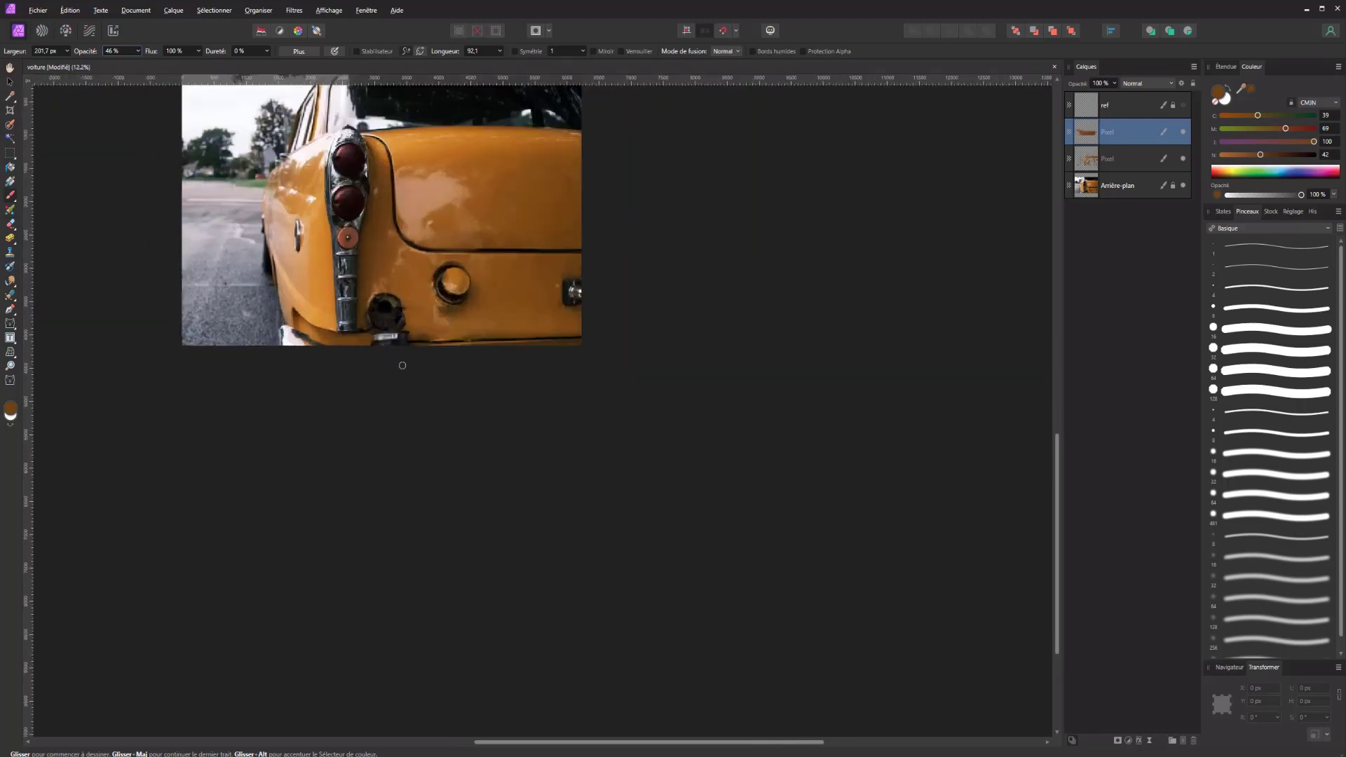
left_click(1184, 132)
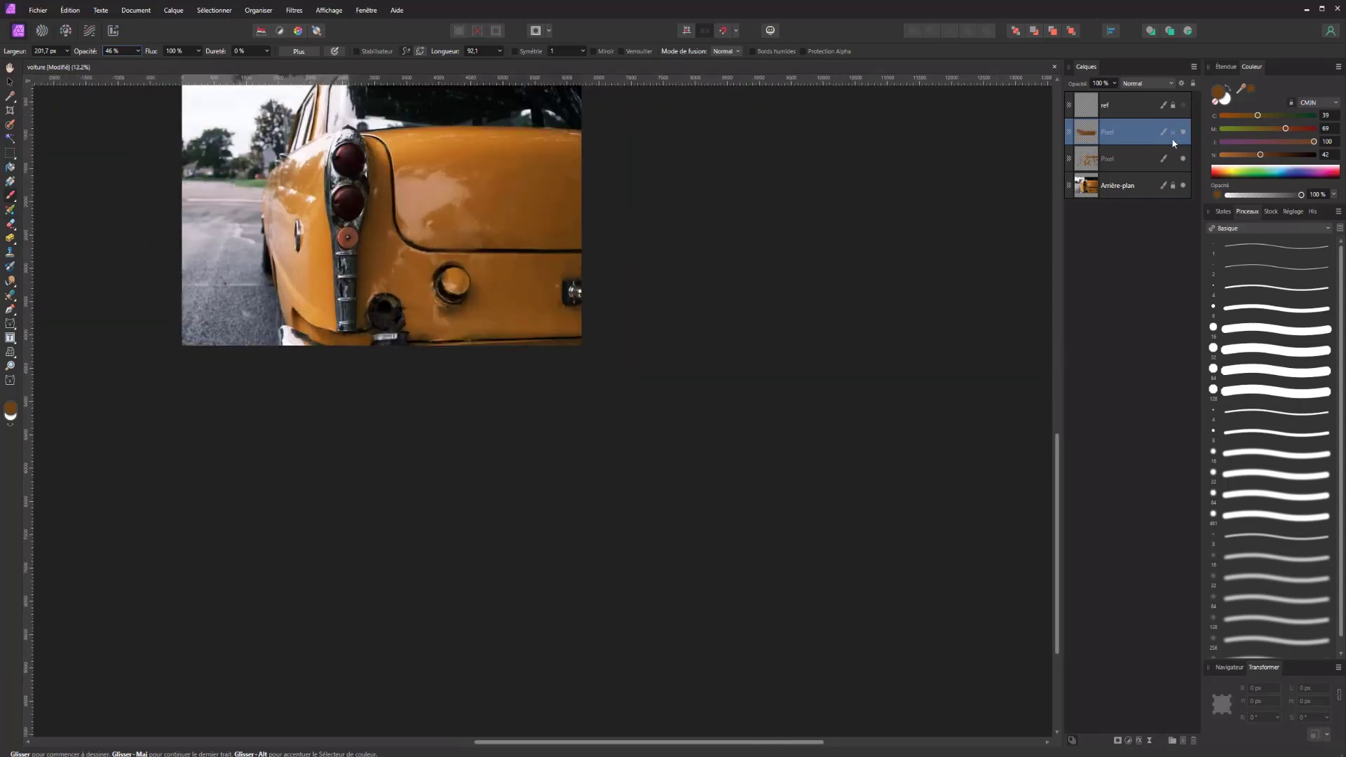
Step: Set the repaint layer opacity to 82% and compare the result against the rust
left_click(1114, 84)
left_click_drag(1102, 100, 1099, 100)
scroll(405, 351, "up", 5)
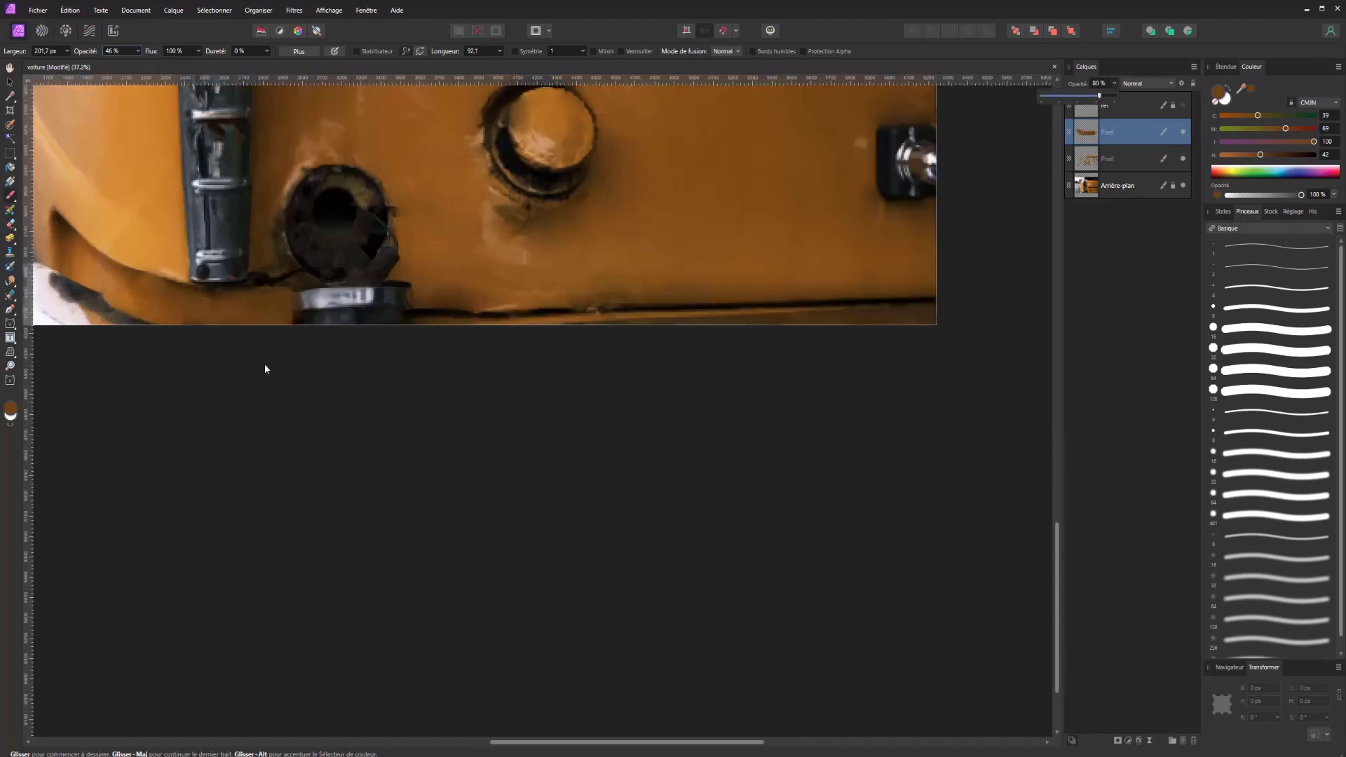
scroll(280, 363, "up", 1)
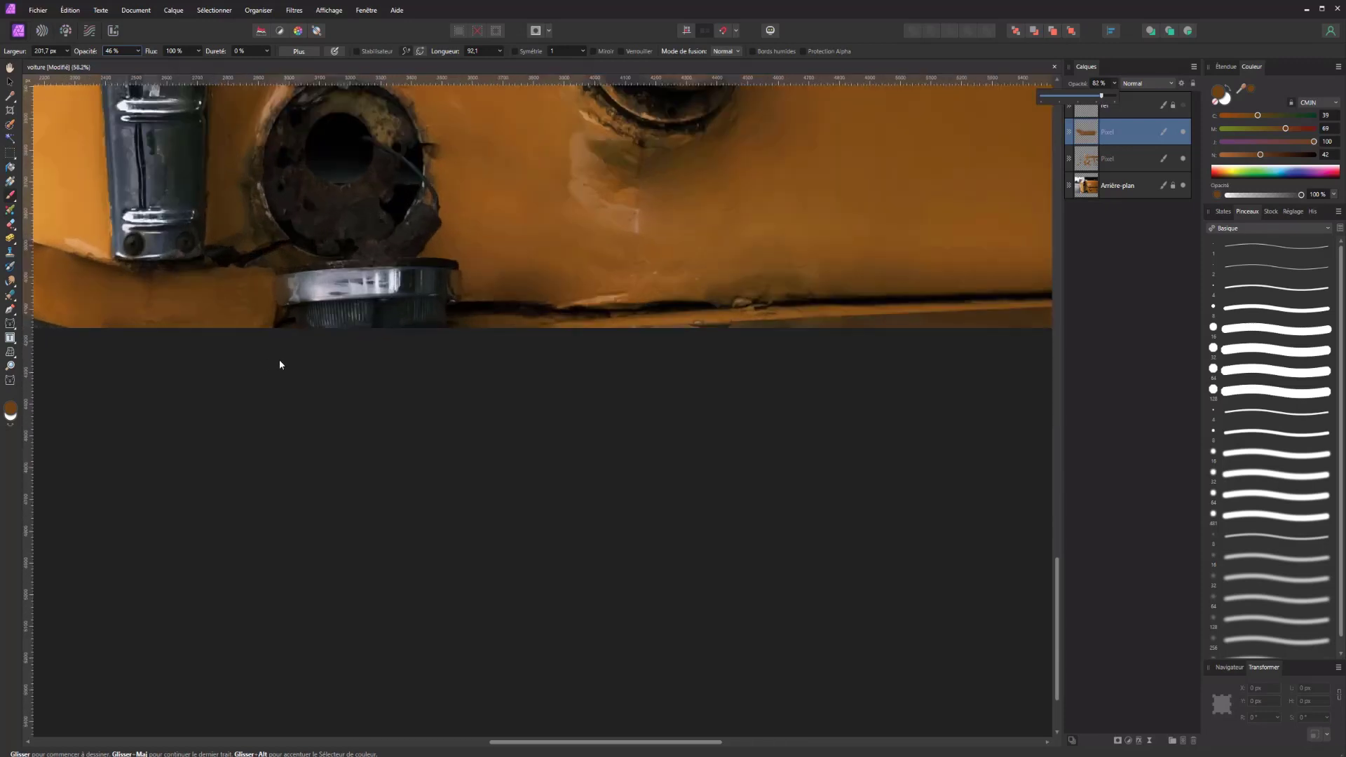
left_click(1184, 136)
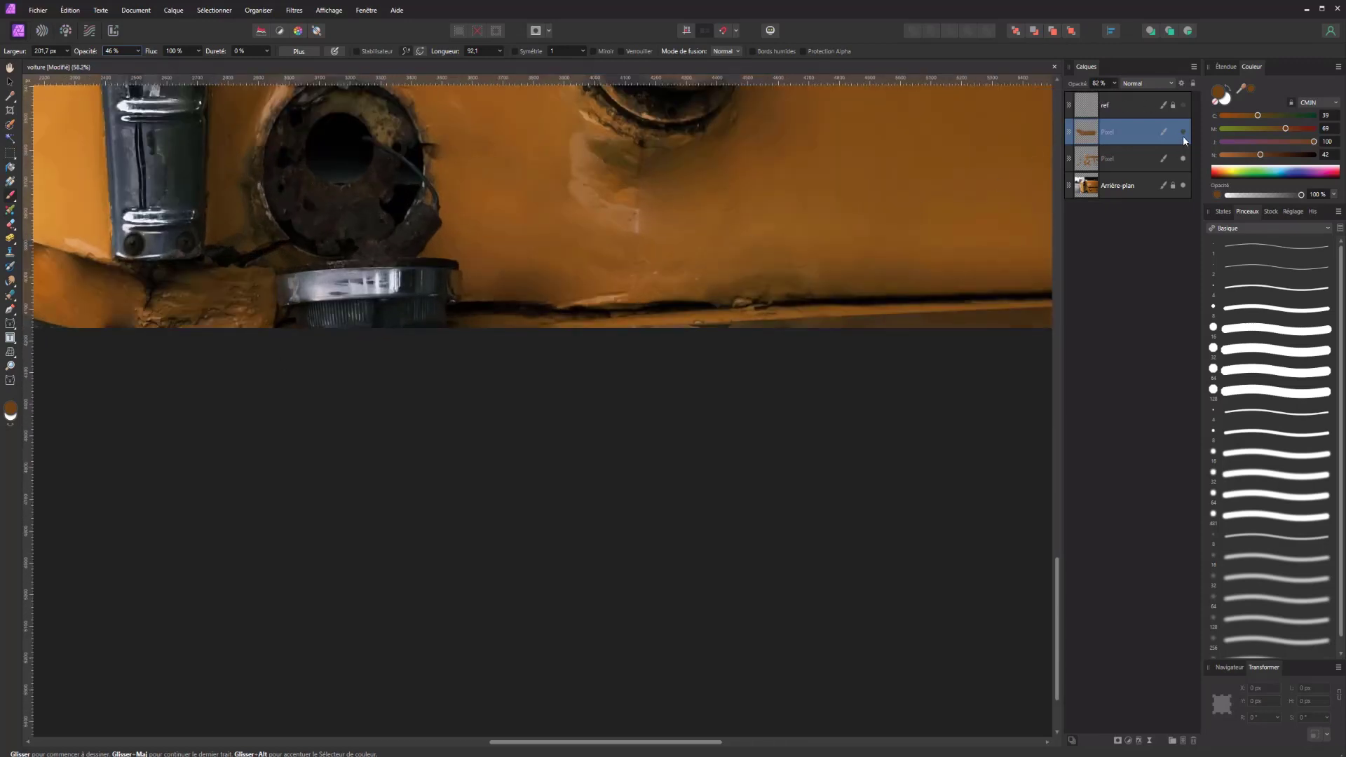
scroll(96, 316, "down", 3)
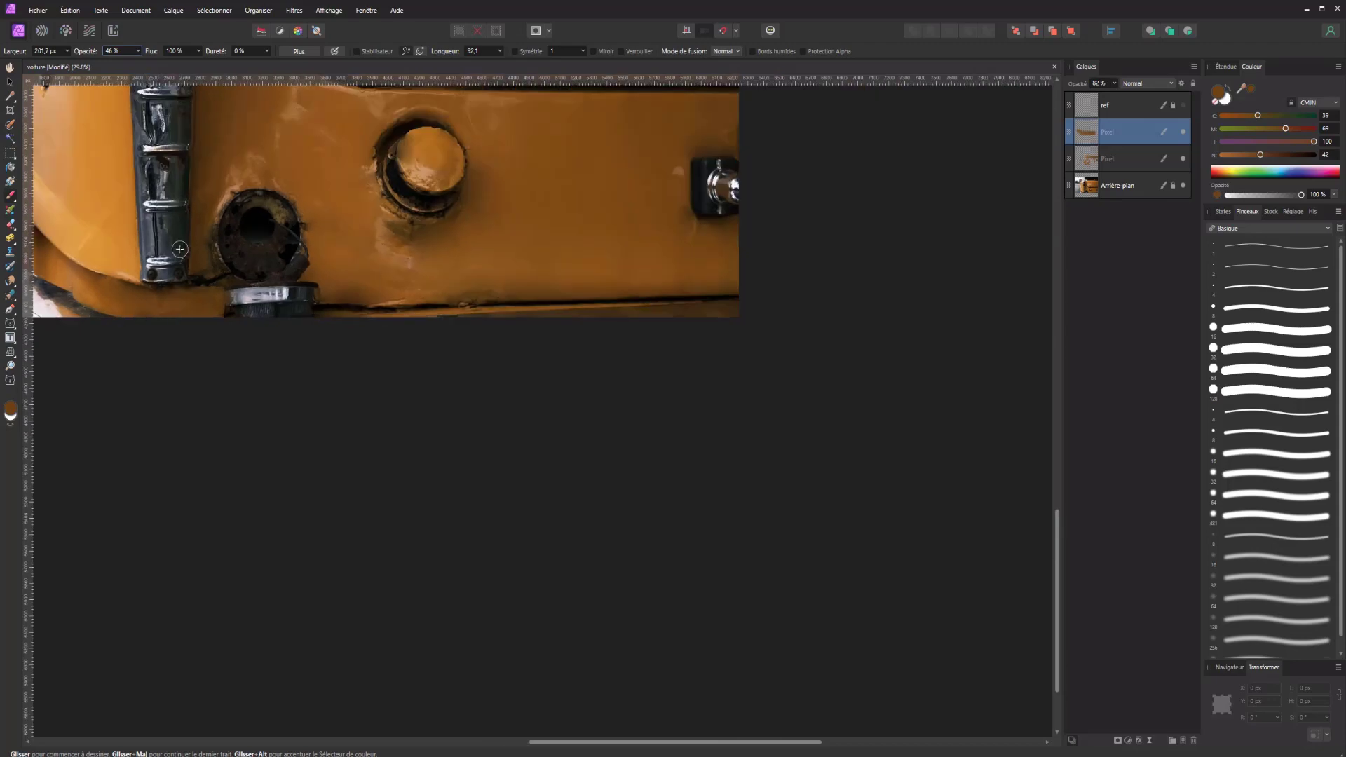
left_click_drag(254, 237, 376, 457)
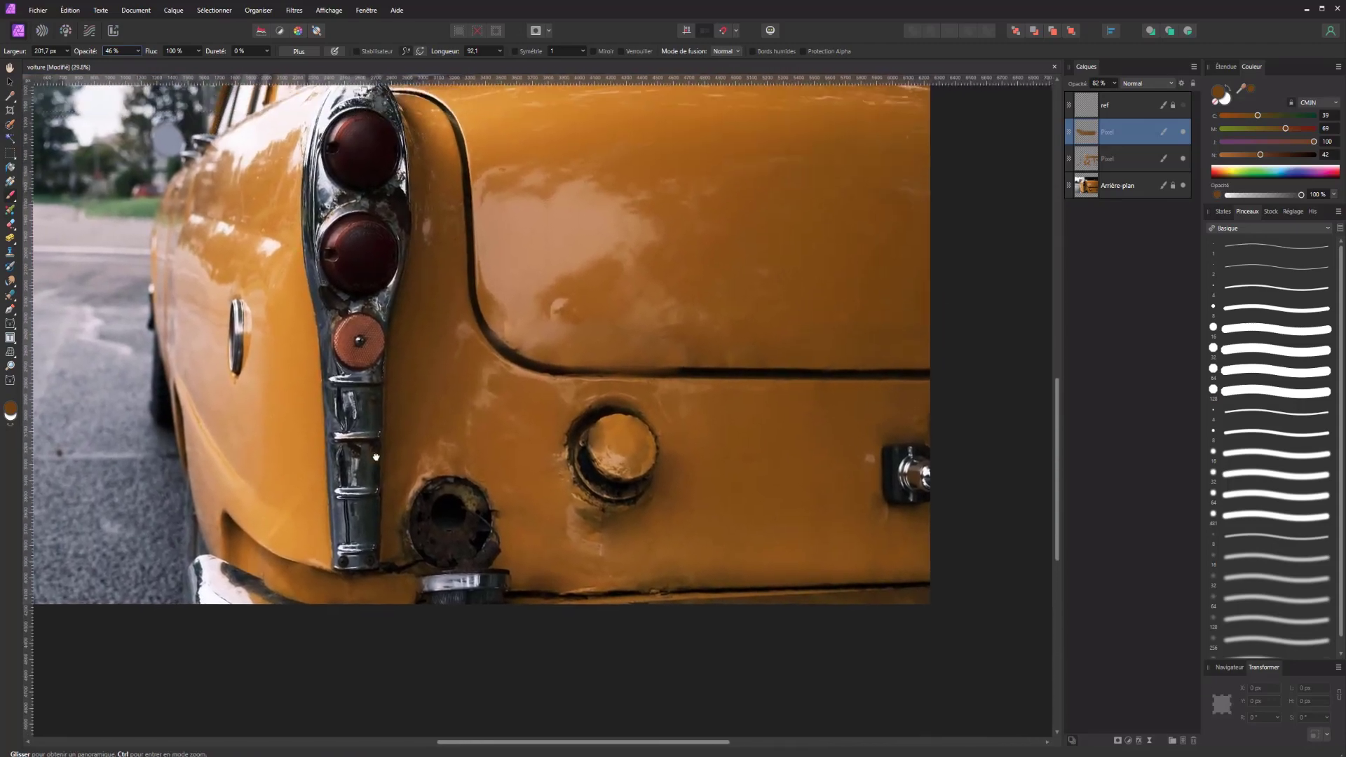
scroll(358, 435, "up", 1)
scroll(347, 421, "up", 1)
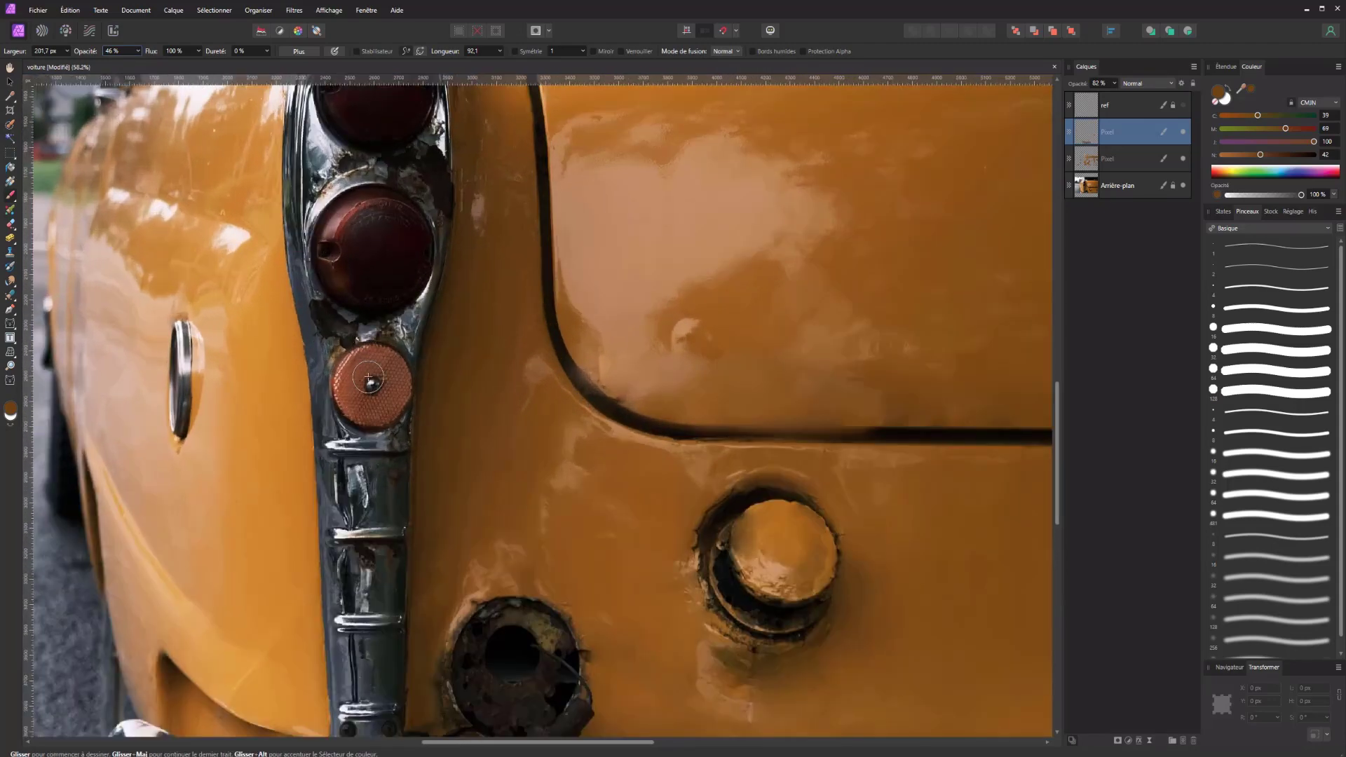
scroll(336, 404, "up", 1)
scroll(336, 403, "down", 3)
scroll(336, 410, "up", 1)
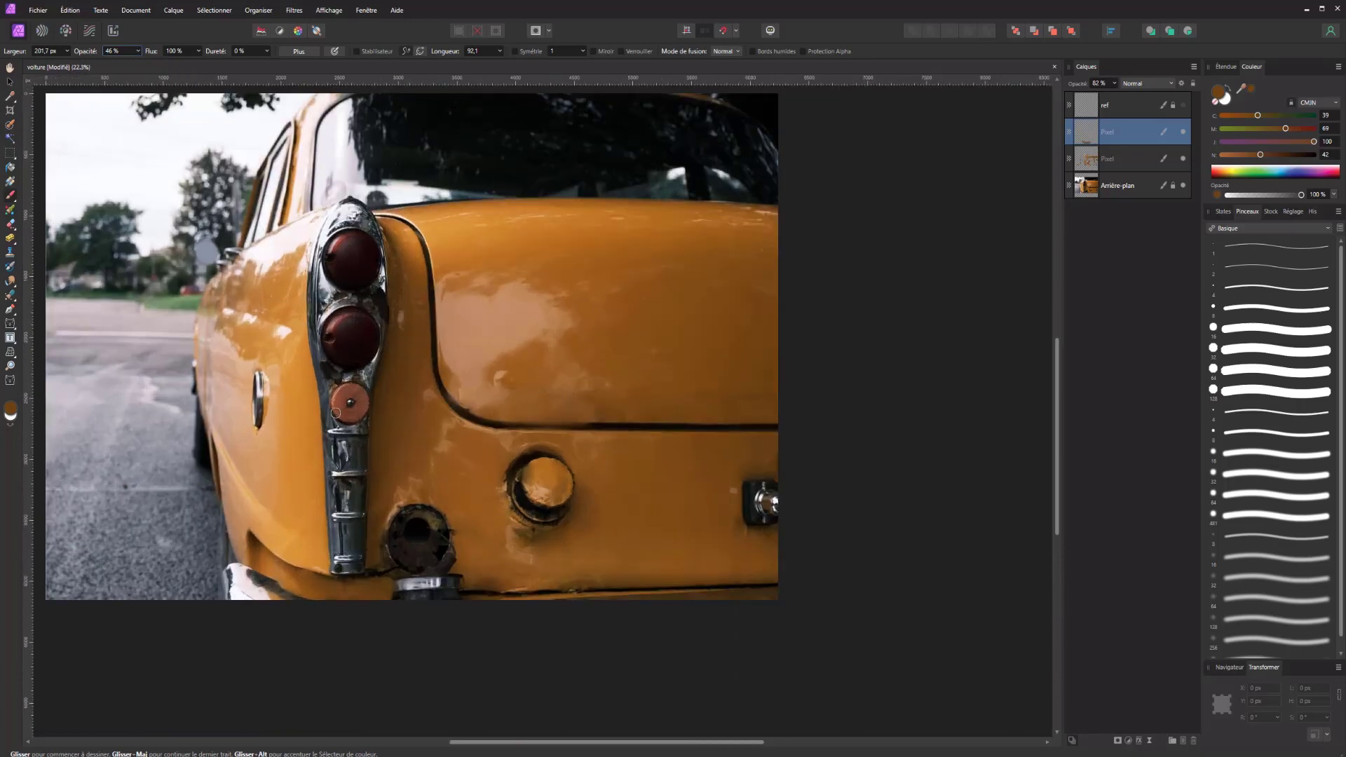
scroll(336, 413, "up", 1)
scroll(335, 413, "up", 2)
scroll(336, 413, "up", 2)
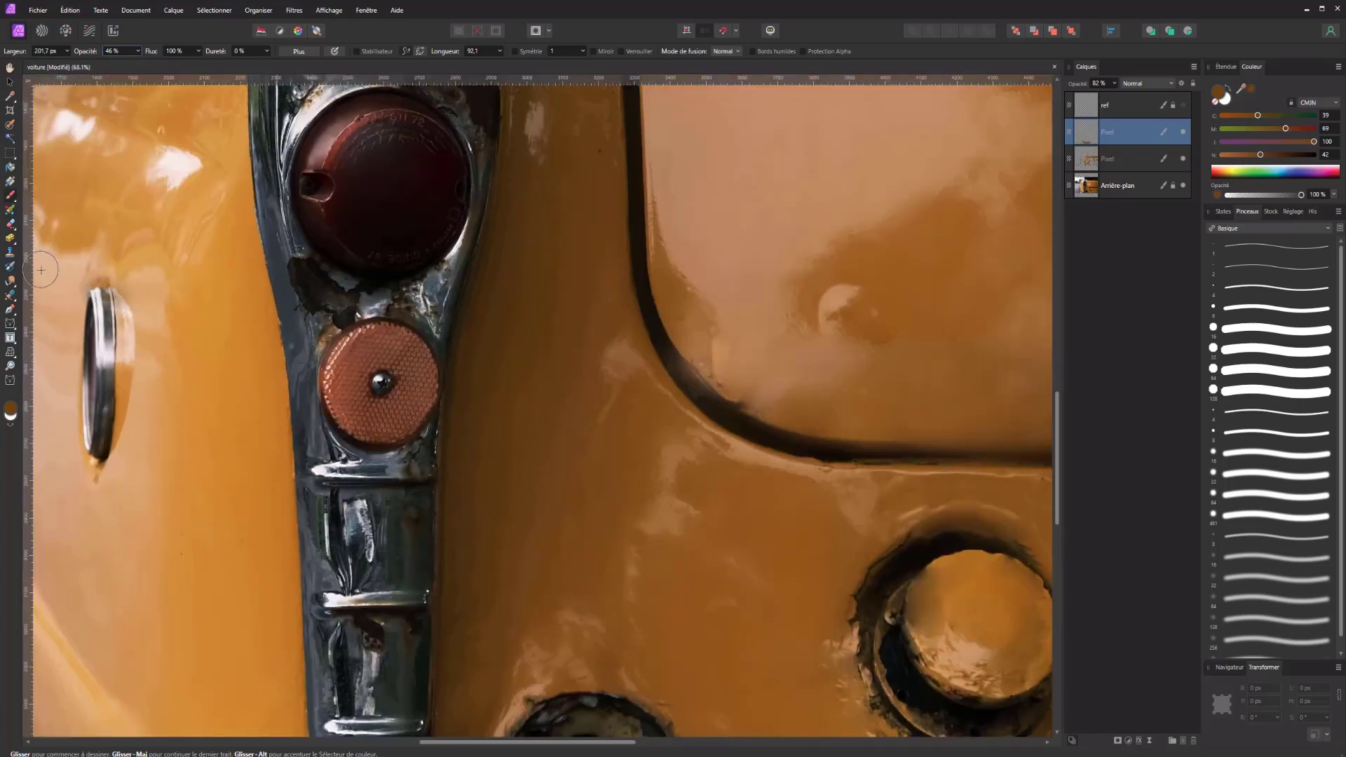
Step: Clone clean chrome over the taillight strip's rust spot with a 70 px Clone Brush, then shrink it to 24.8 px
left_click(7, 295)
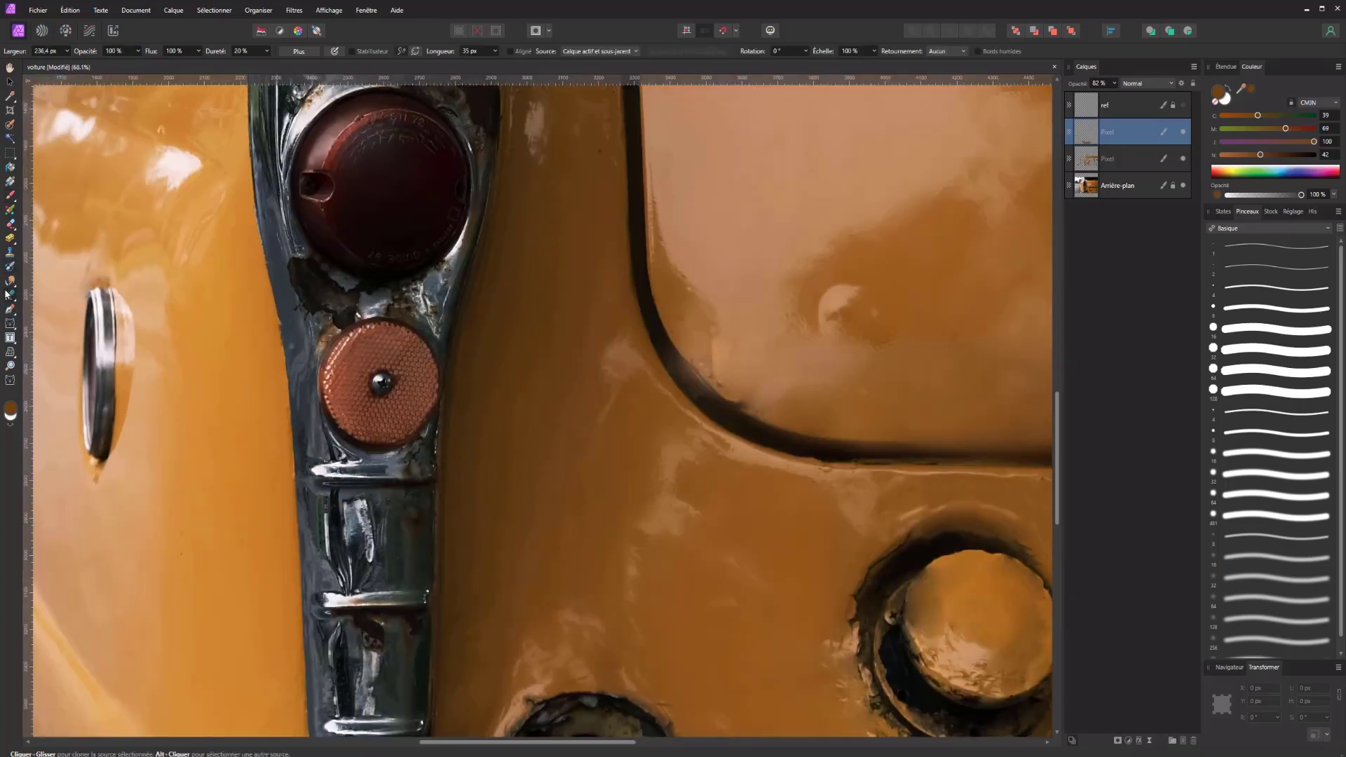
left_click(11, 299)
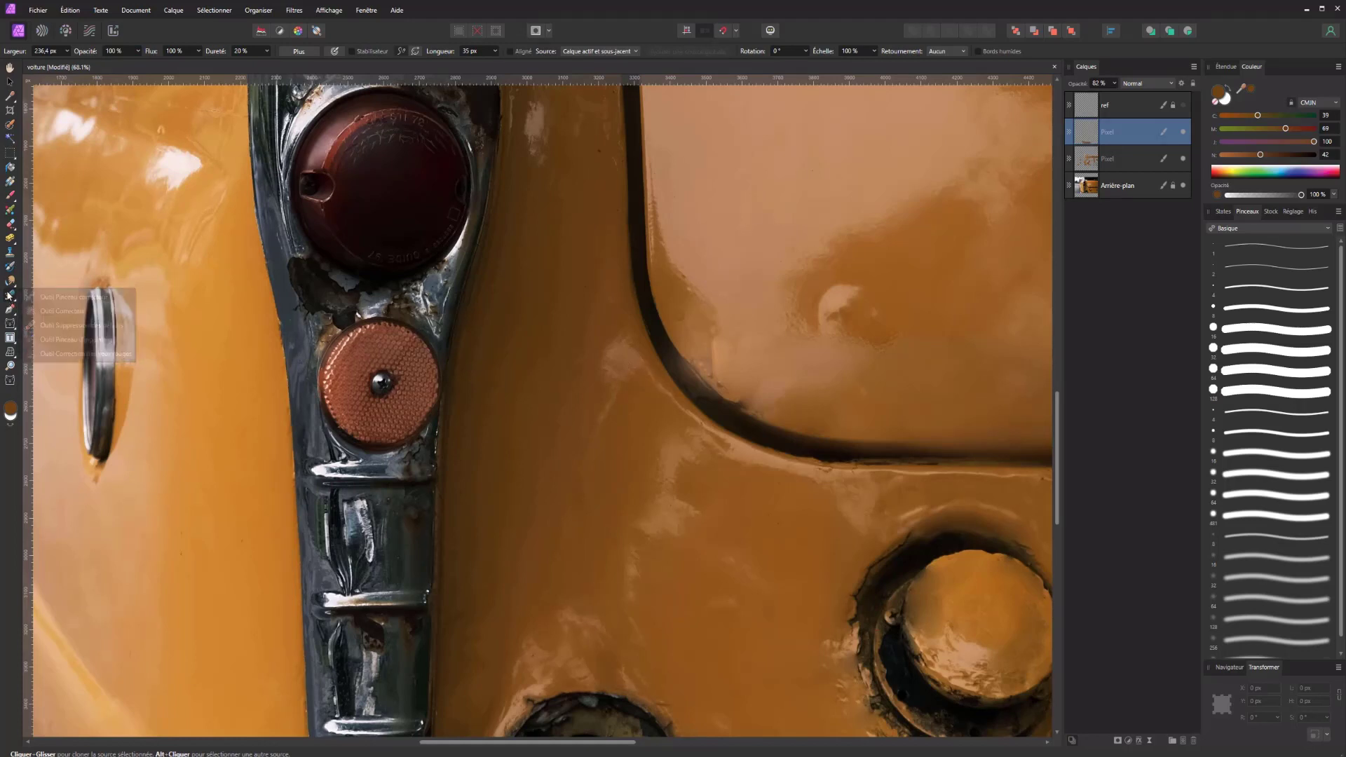
left_click_drag(400, 542, 336, 423)
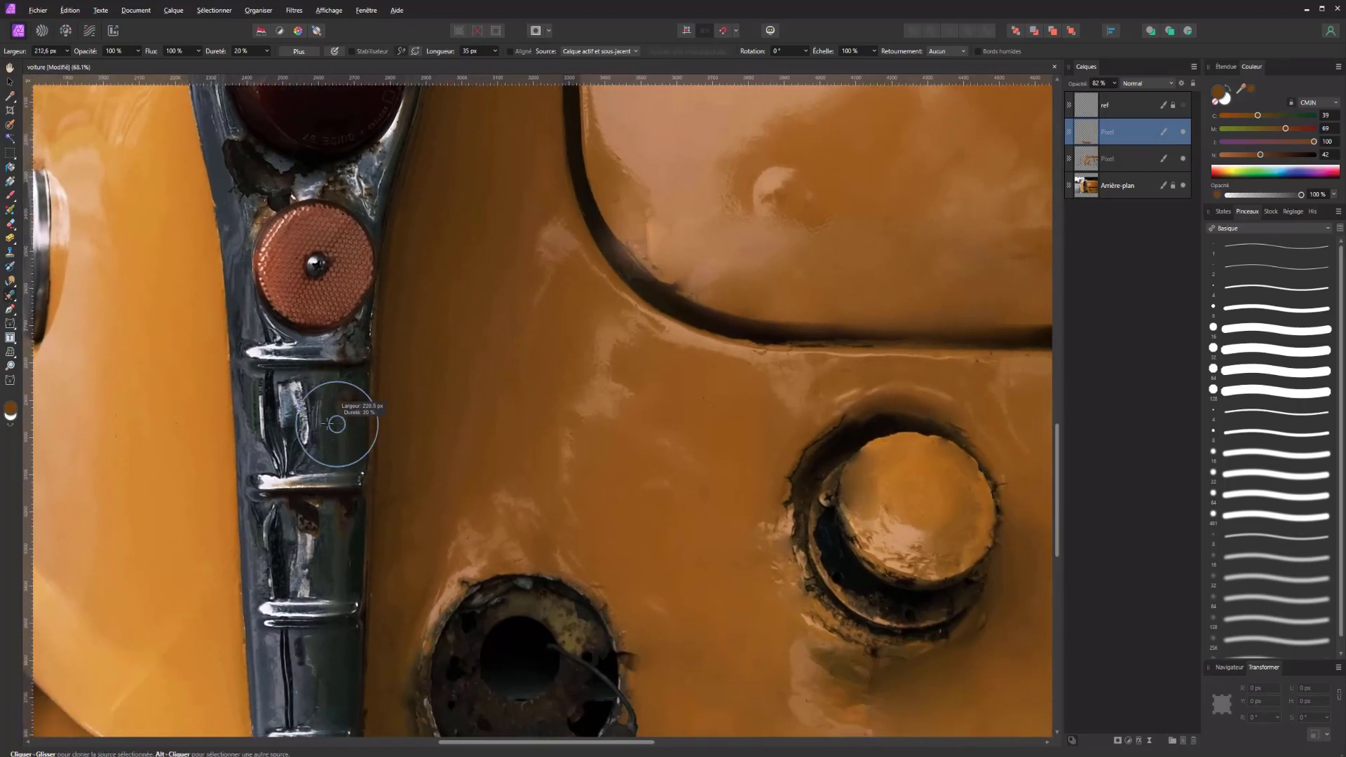
key("bracketleft")
key("bracketleft")
key("bracketleft")
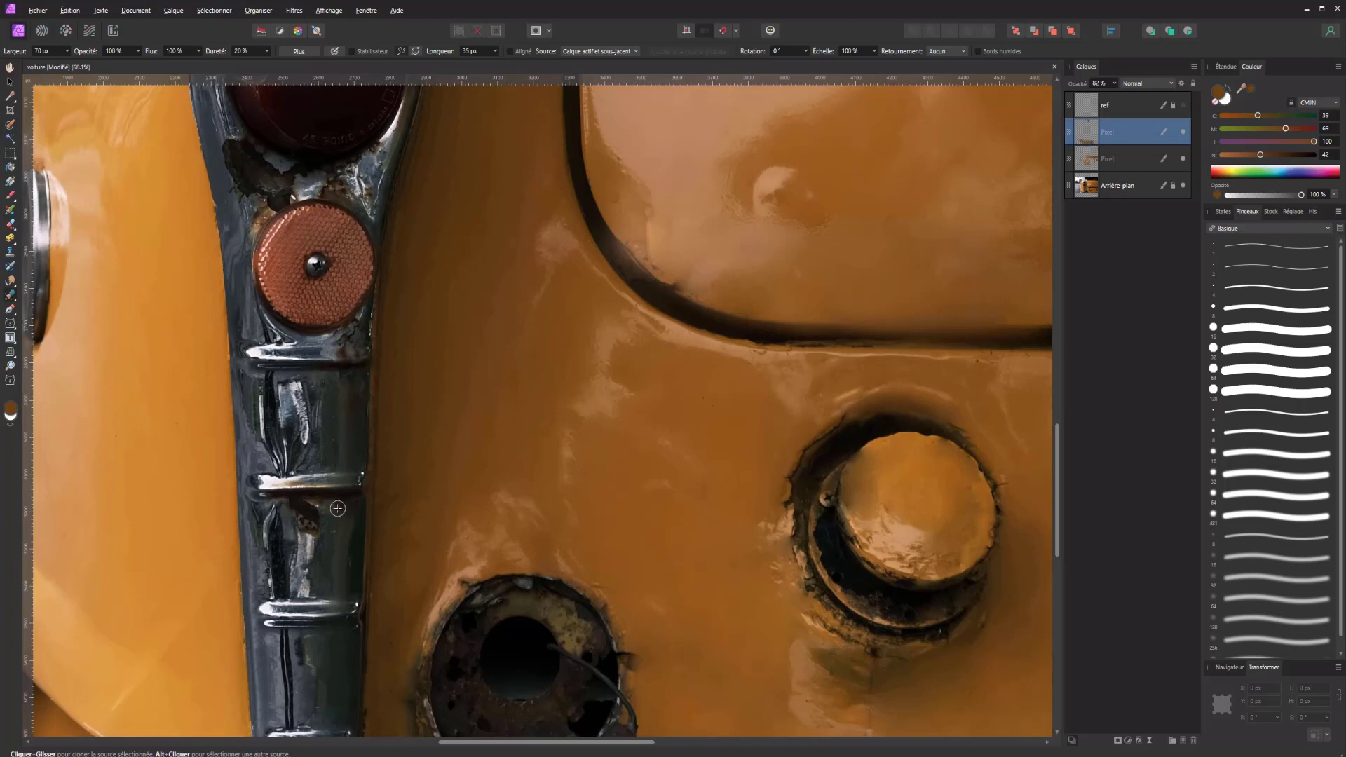
left_click_drag(326, 529, 330, 530)
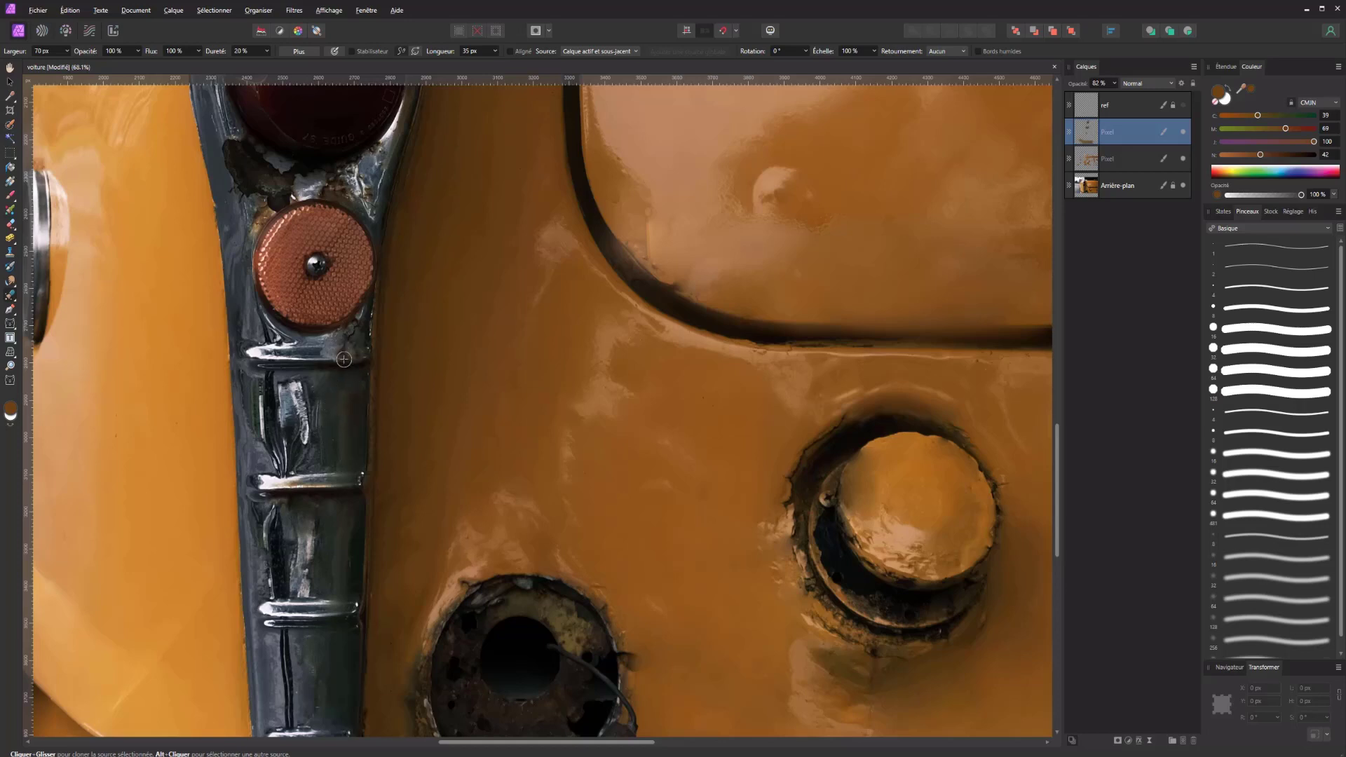
scroll(331, 340, "up", 5)
left_click_drag(351, 351, 315, 313)
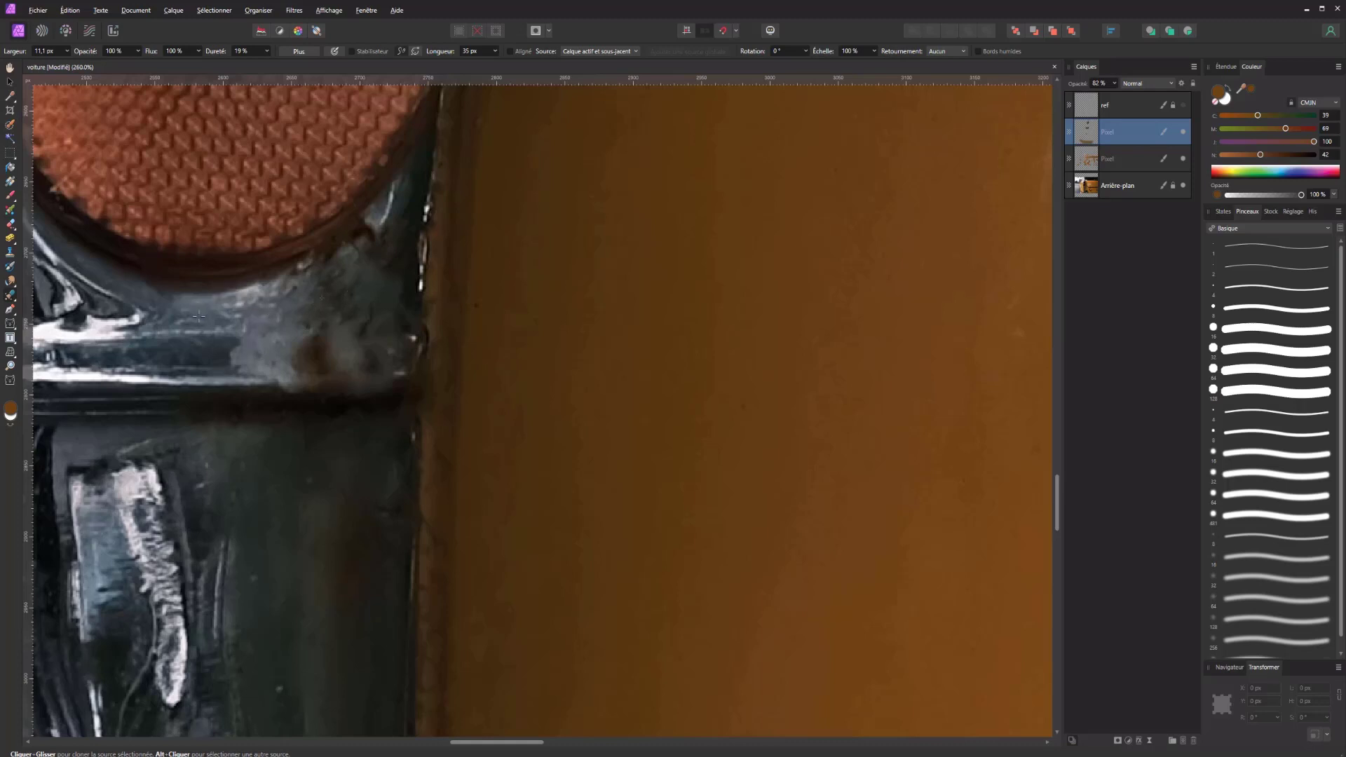
Step: Widen the Clone Brush to 25 px and clone over the grey spot beside the reflector
left_click_drag(300, 302, 326, 305)
scroll(151, 335, "down", 5)
scroll(180, 332, "up", 1)
scroll(192, 315, "up", 2)
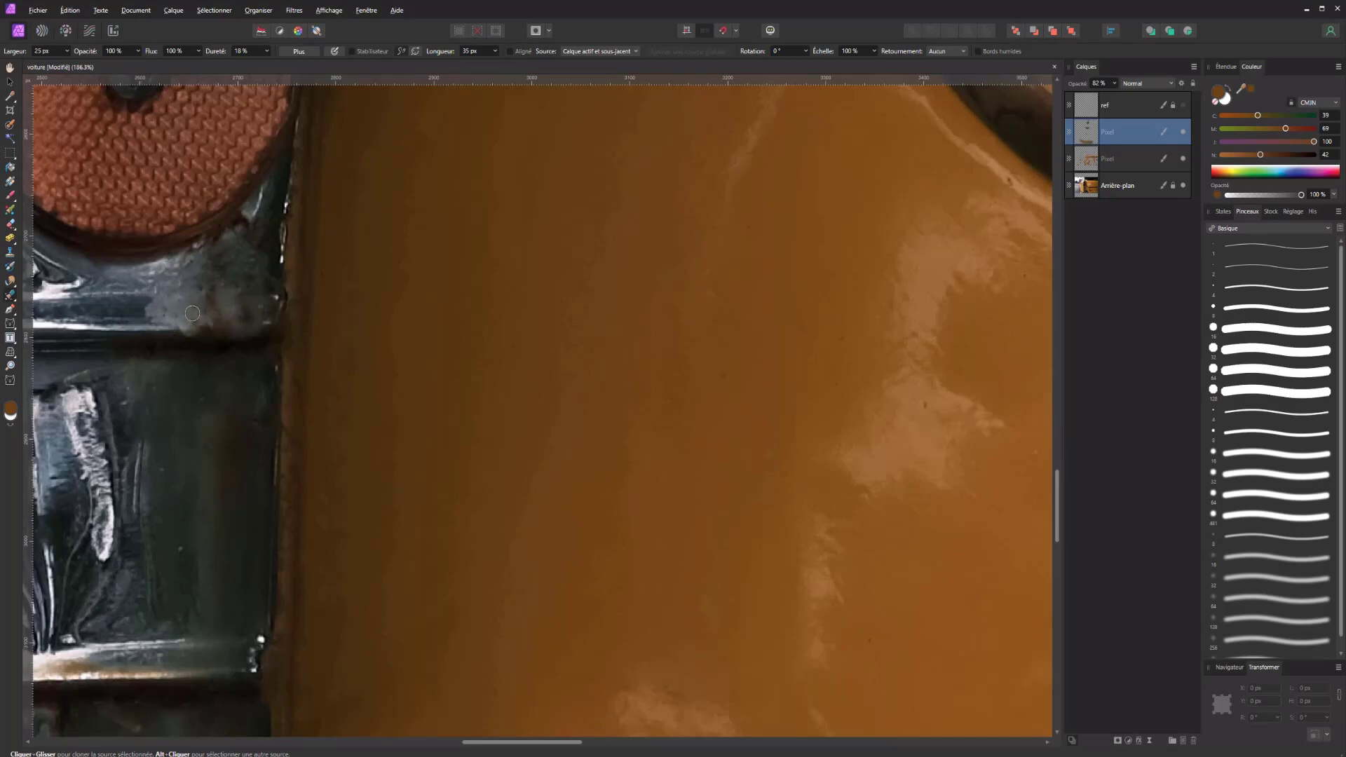
mouse_move(196, 313)
left_mouse_down()
mouse_move(216, 320)
mouse_move(186, 314)
left_mouse_up()
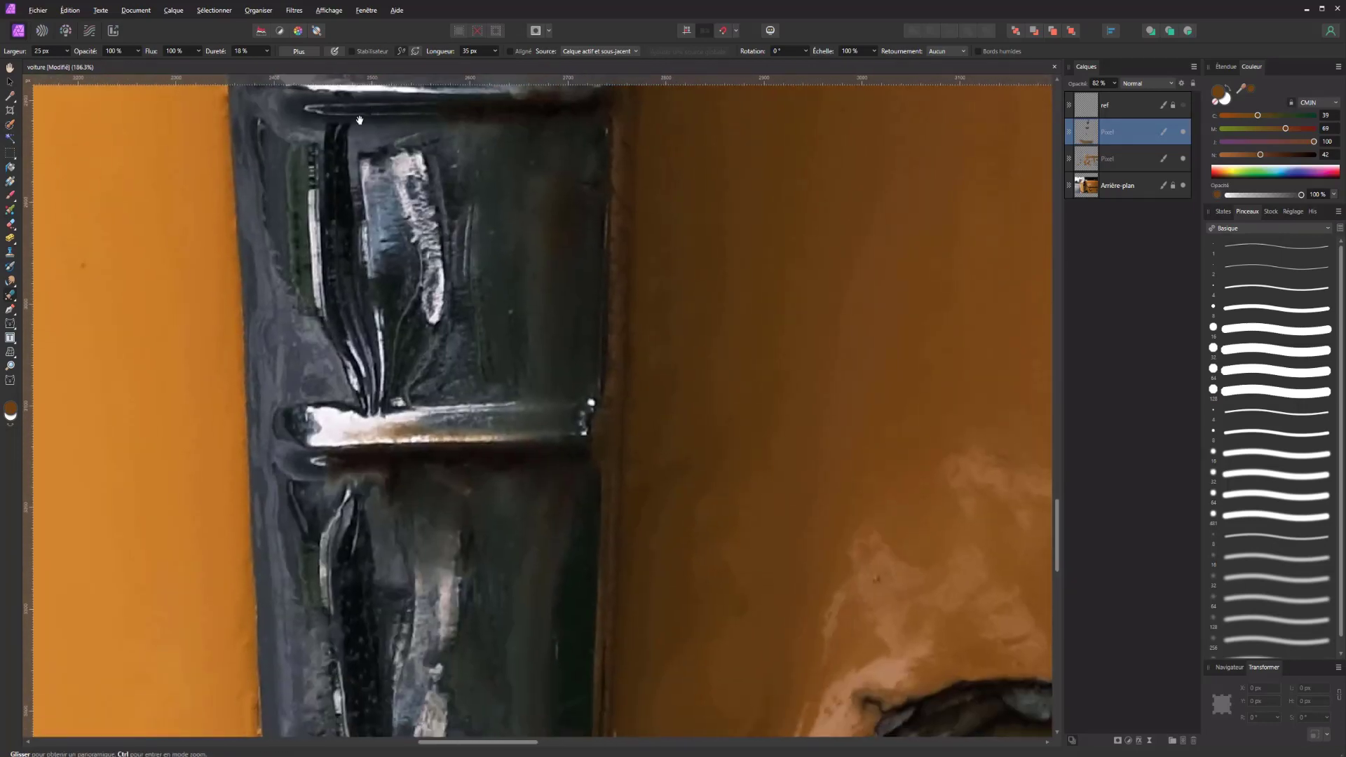
left_click_drag(212, 279, 247, 21)
mouse_move(484, 652)
left_mouse_down()
mouse_move(479, 254)
mouse_move(330, 605)
mouse_move(401, 591)
left_mouse_up()
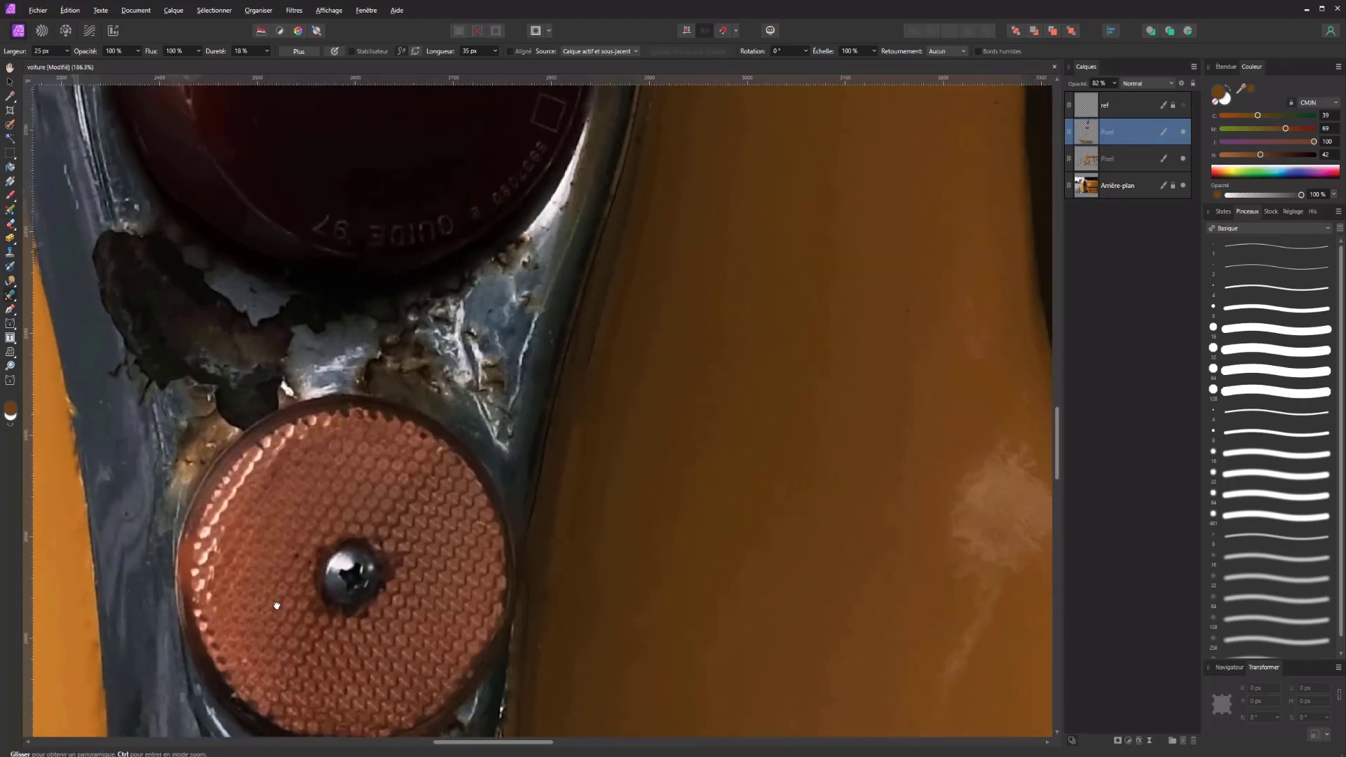
Step: Clone clean metal over the rust spots and rough edges between the red lamp and reflector
mouse_move(247, 411)
left_mouse_down()
mouse_move(173, 579)
mouse_move(349, 584)
left_mouse_up()
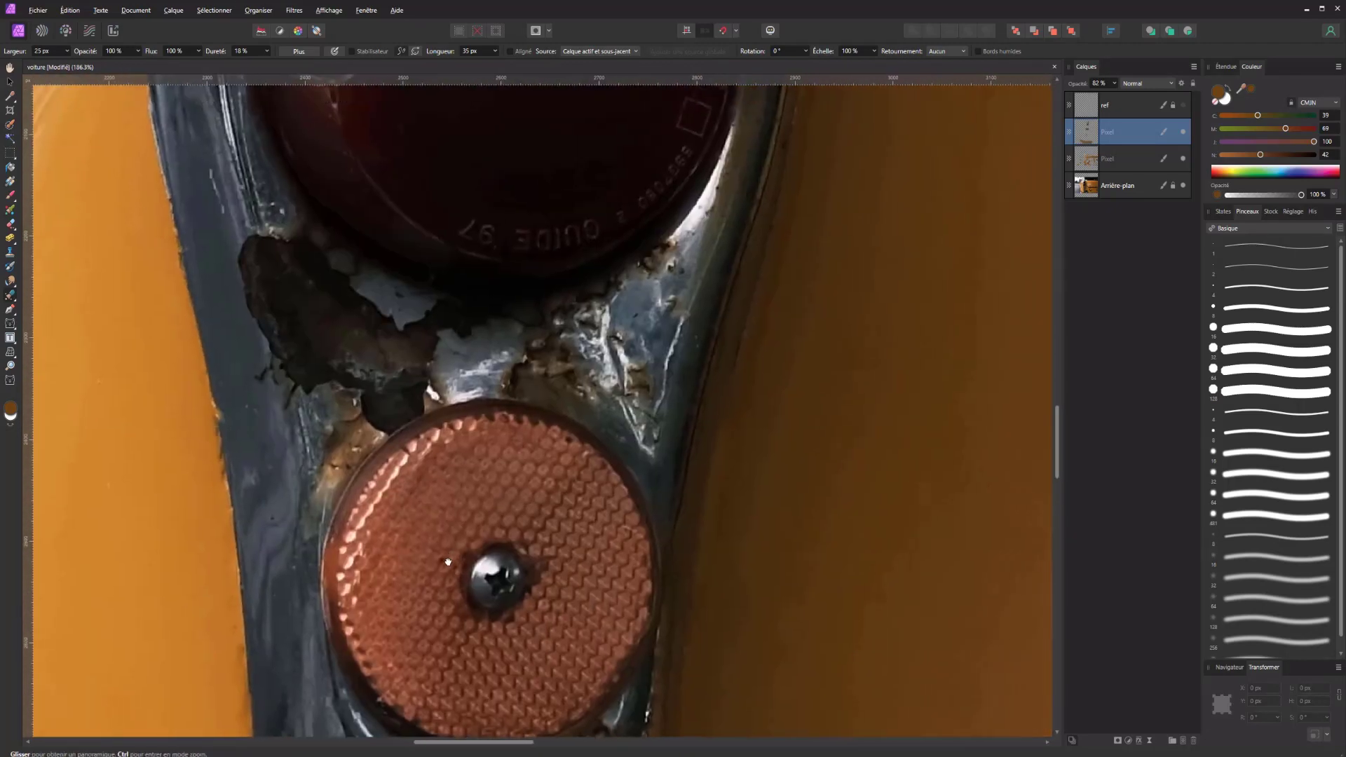
left_click_drag(380, 530, 351, 477)
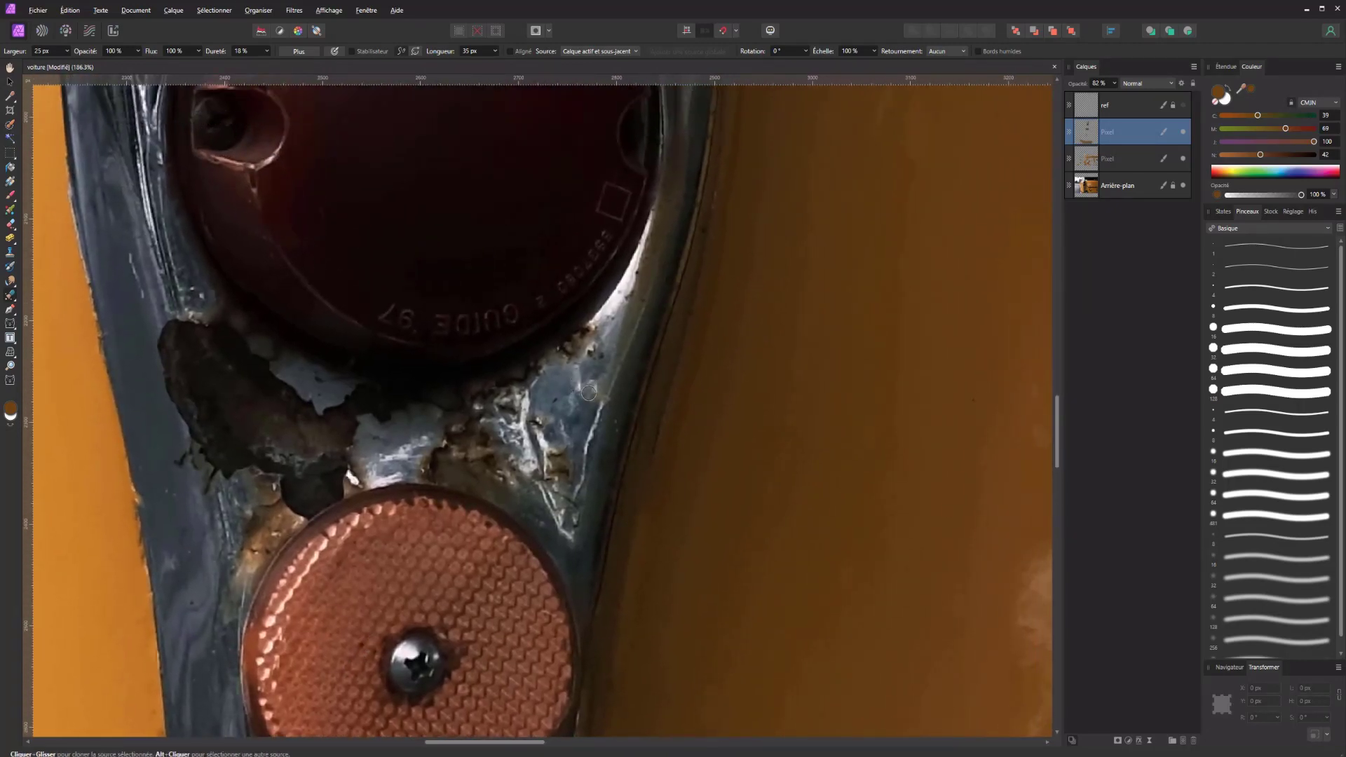
left_click_drag(605, 320, 565, 366)
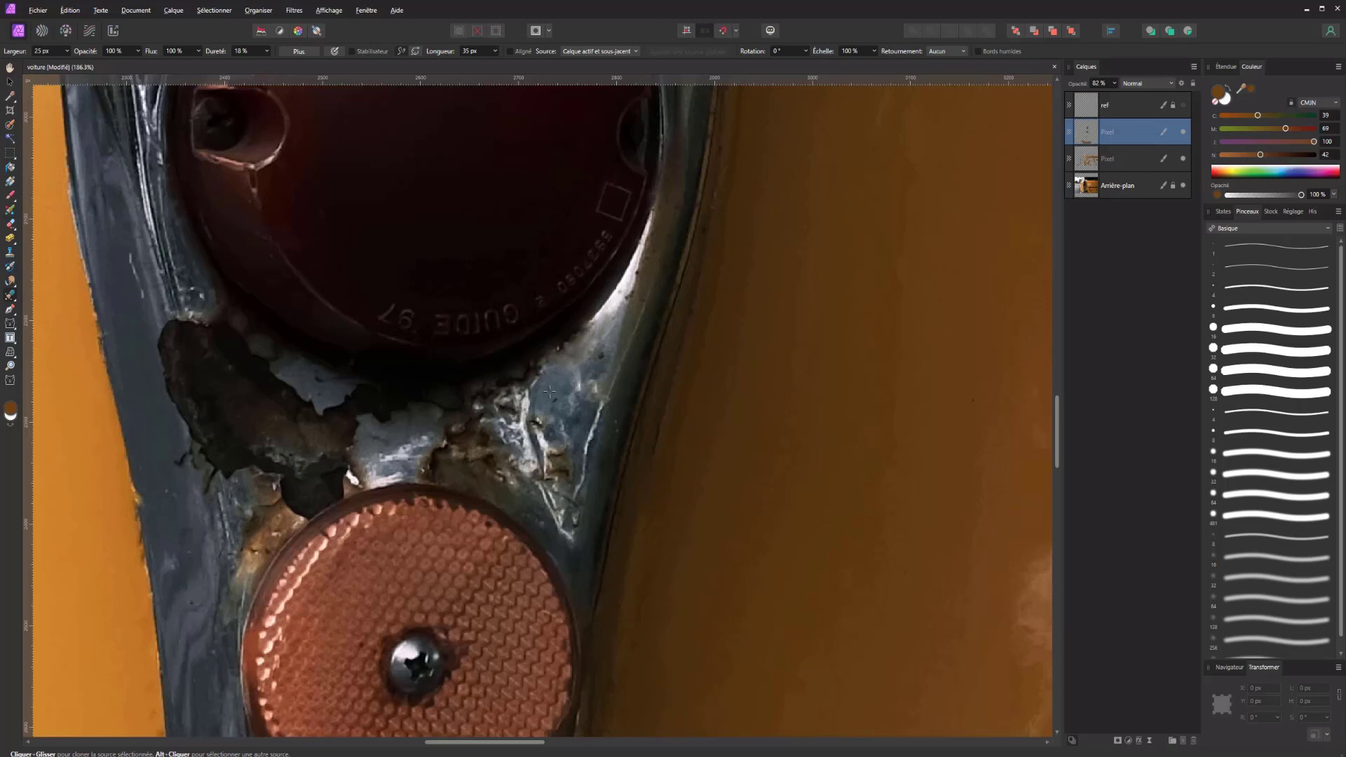
mouse_move(537, 424)
left_mouse_down()
mouse_move(536, 402)
mouse_move(561, 454)
mouse_move(548, 453)
mouse_move(572, 540)
mouse_move(548, 502)
left_mouse_up()
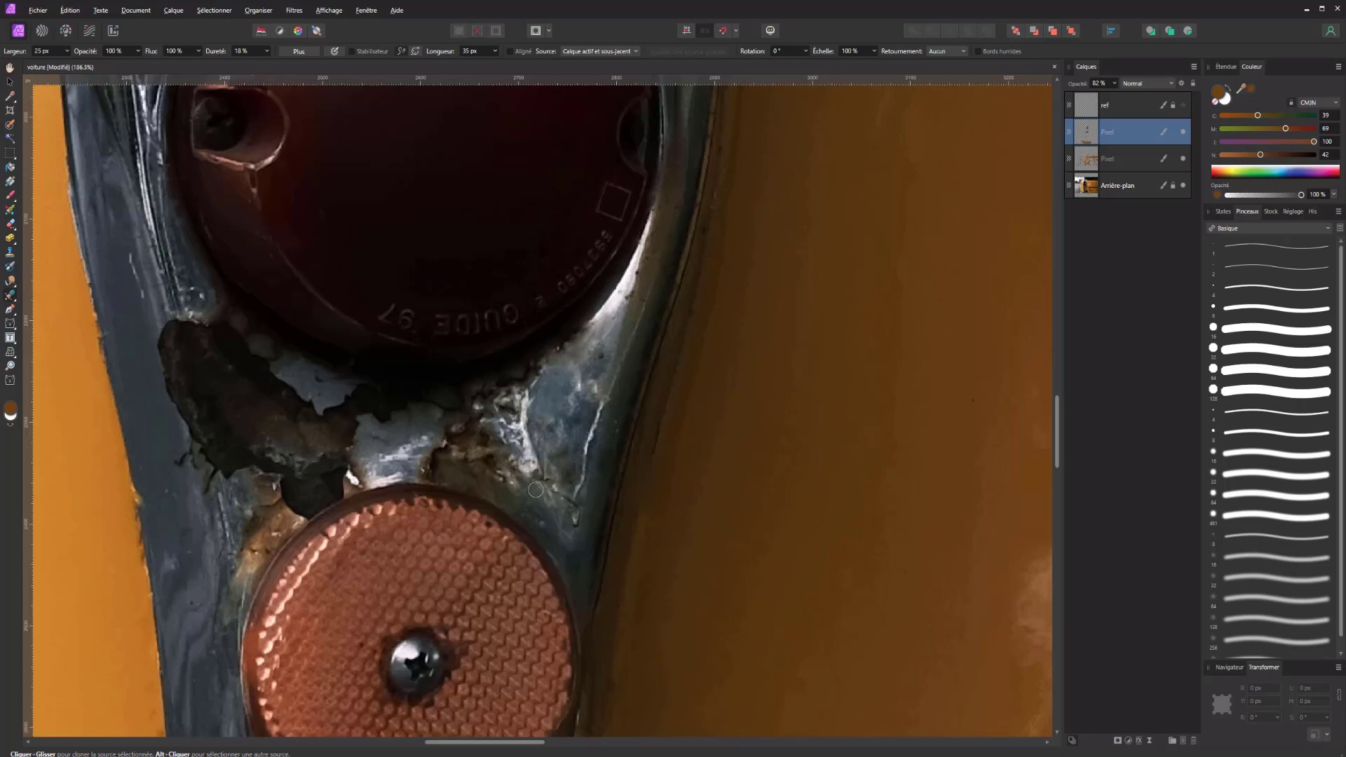
left_click_drag(548, 505, 563, 535)
mouse_move(433, 479)
left_mouse_down()
mouse_move(436, 456)
mouse_move(460, 482)
mouse_move(445, 433)
left_mouse_up()
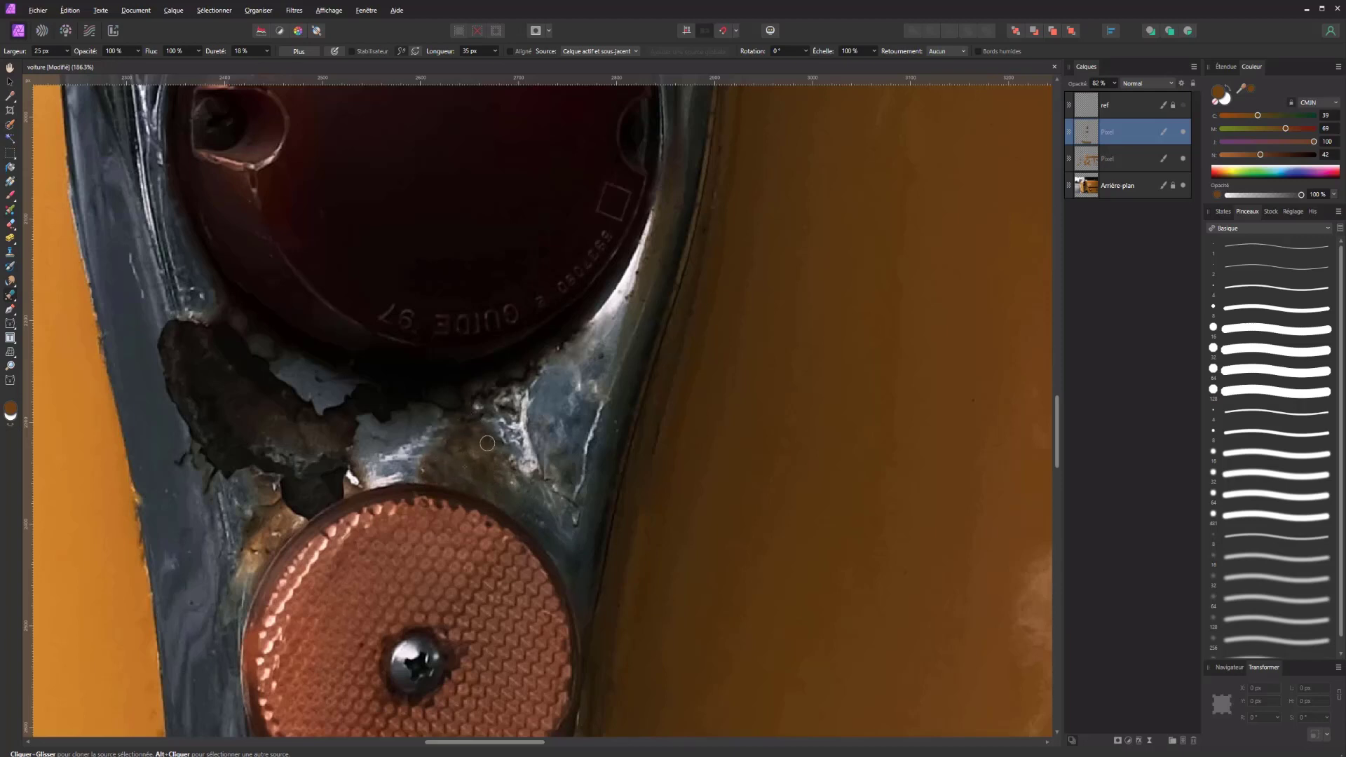
left_click_drag(478, 428, 463, 454)
Step: Toggle the Pixel layer to compare, then add small cloned touches to the chrome
key("alt")
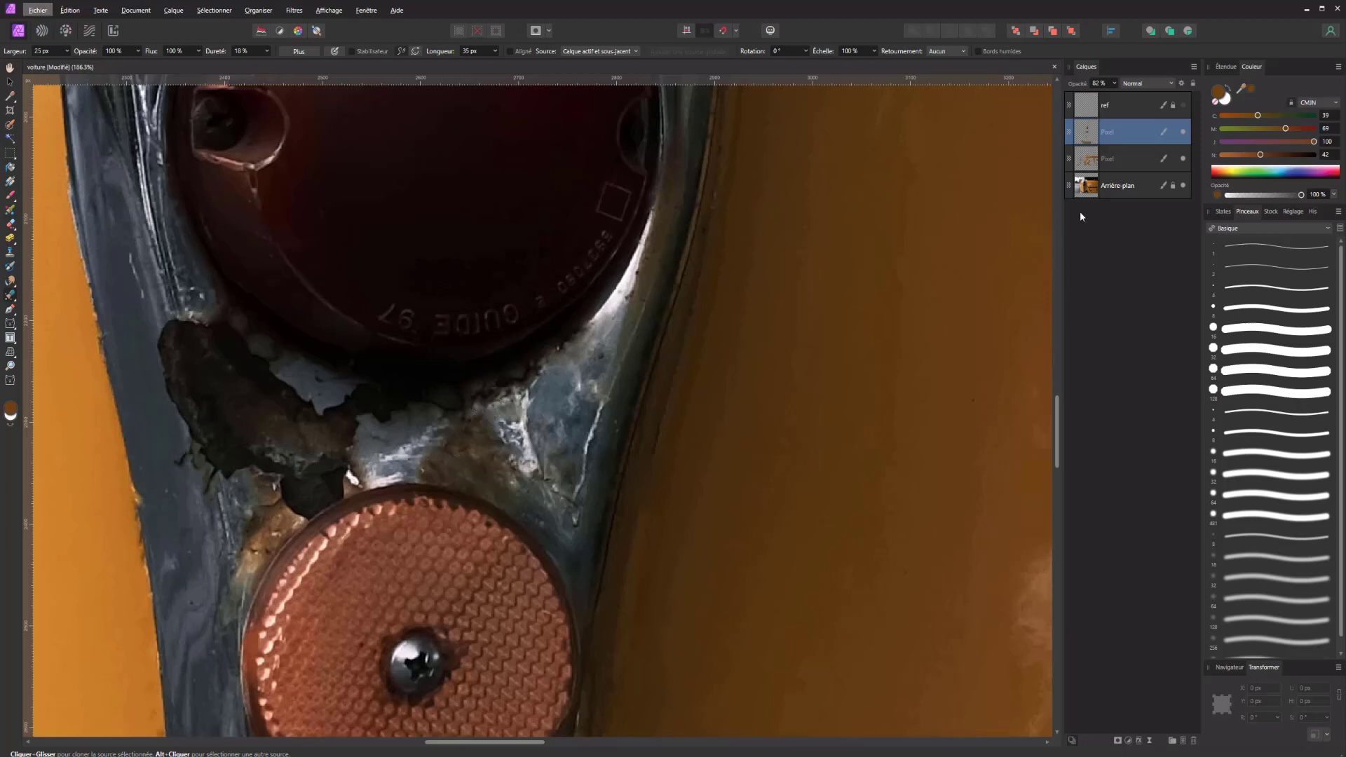
left_click(1183, 132)
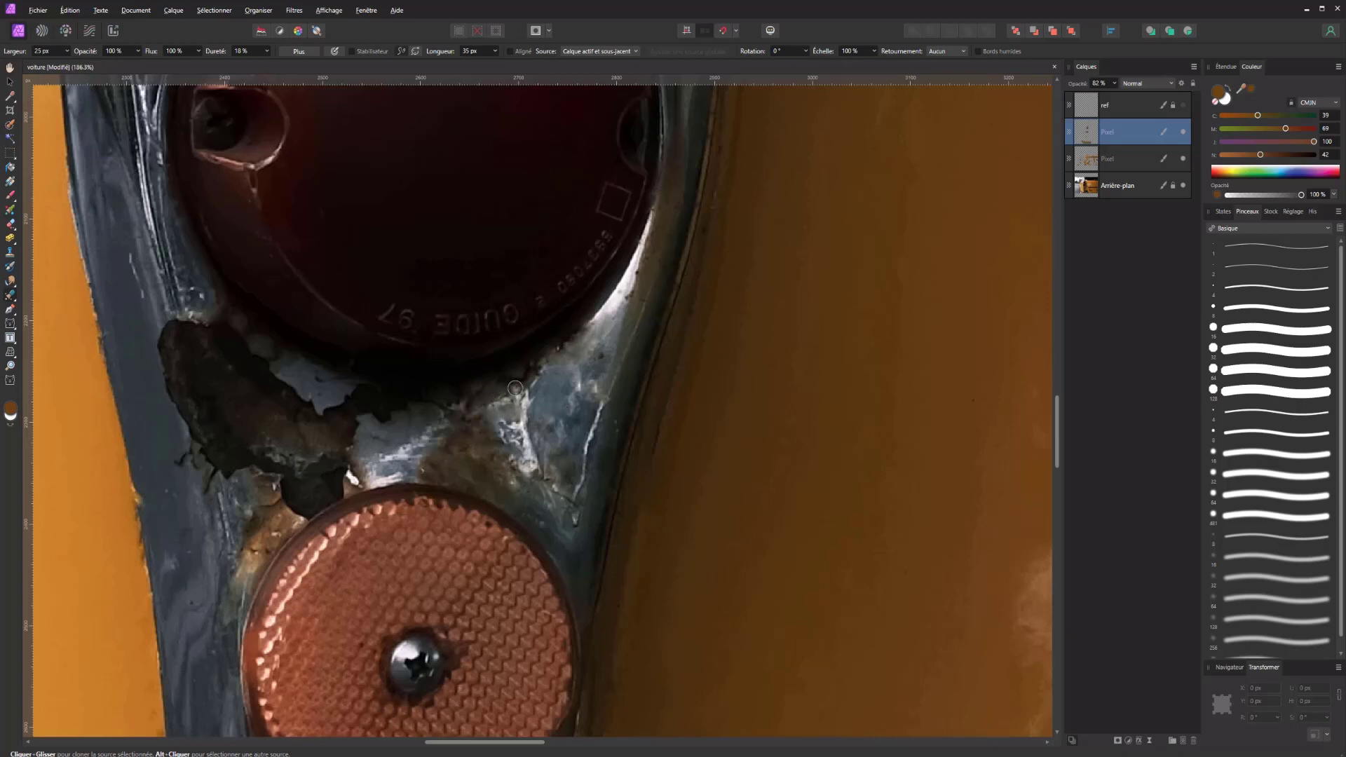
mouse_move(462, 407)
left_mouse_down()
mouse_move(458, 423)
mouse_move(425, 404)
left_mouse_up()
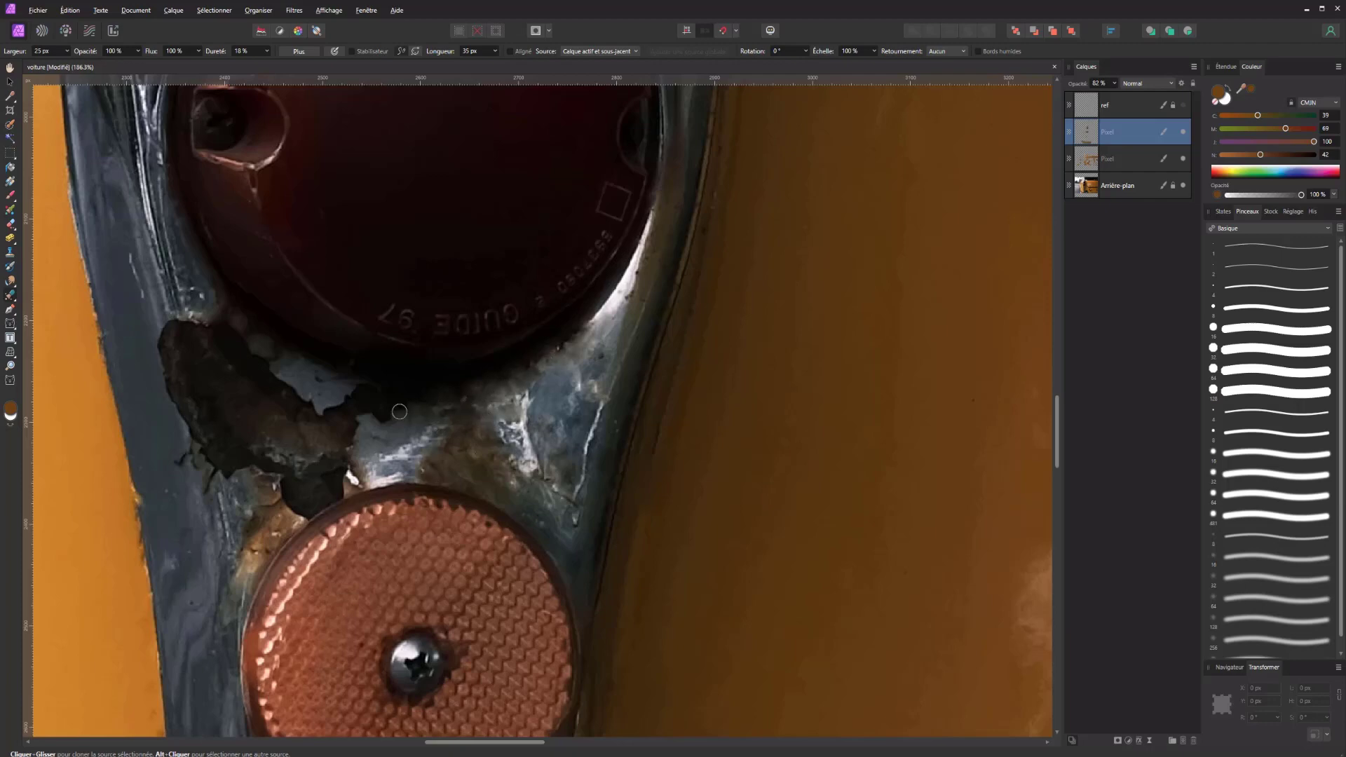
mouse_move(478, 287)
left_mouse_down()
mouse_move(379, 508)
mouse_move(520, 287)
left_mouse_up()
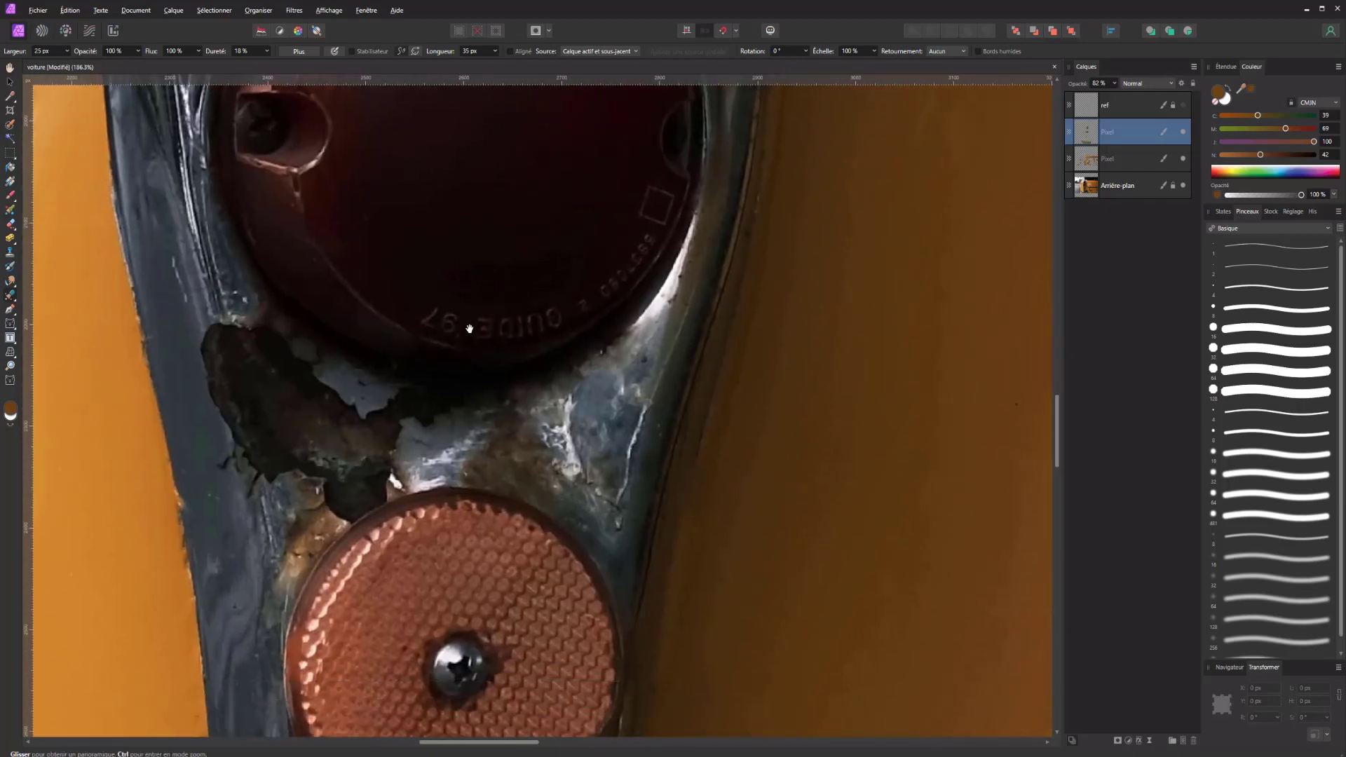
left_click(12, 287)
Step: Patch the large rust hole below the red lamp with clean chrome at 0° rotation
left_click(63, 313)
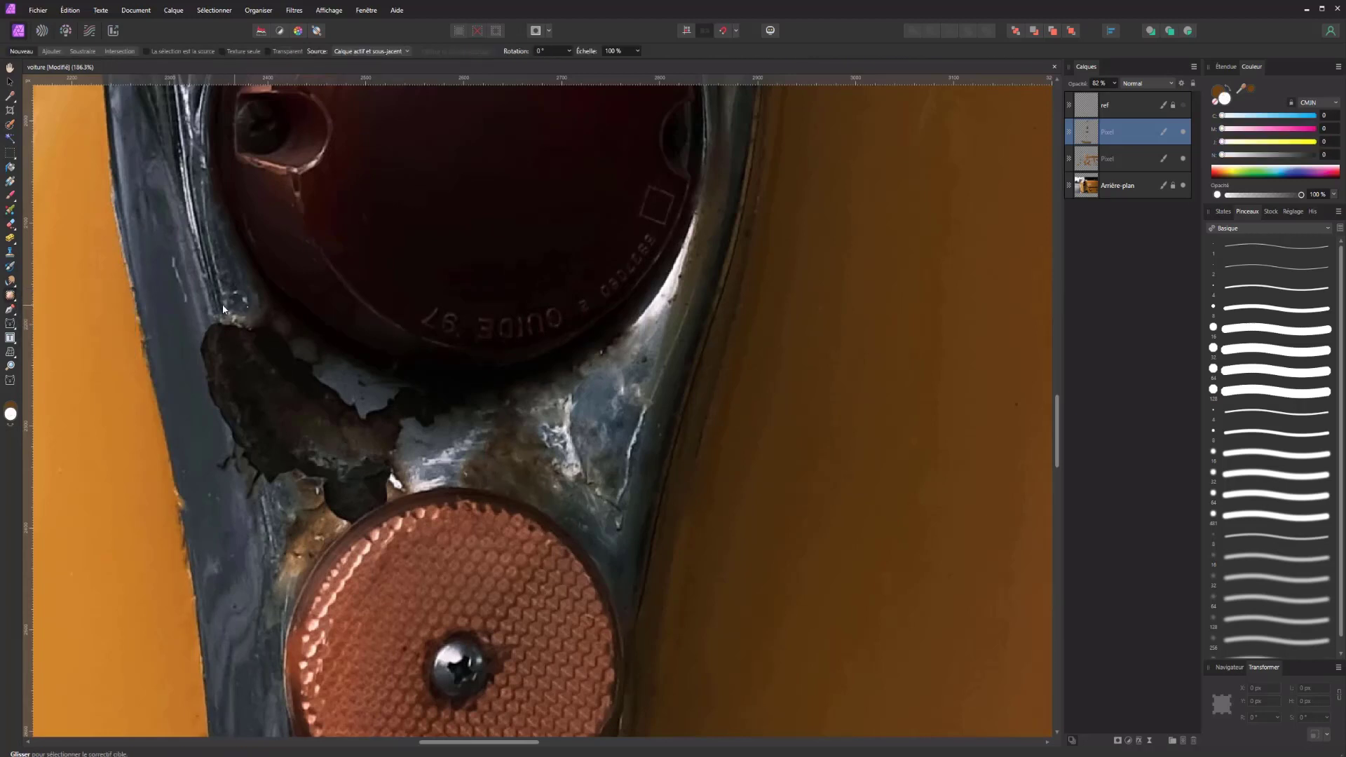
mouse_move(188, 352)
left_mouse_down()
mouse_move(329, 522)
mouse_move(440, 425)
mouse_move(450, 398)
mouse_move(277, 317)
mouse_move(582, 419)
mouse_move(596, 449)
mouse_move(583, 440)
left_mouse_up()
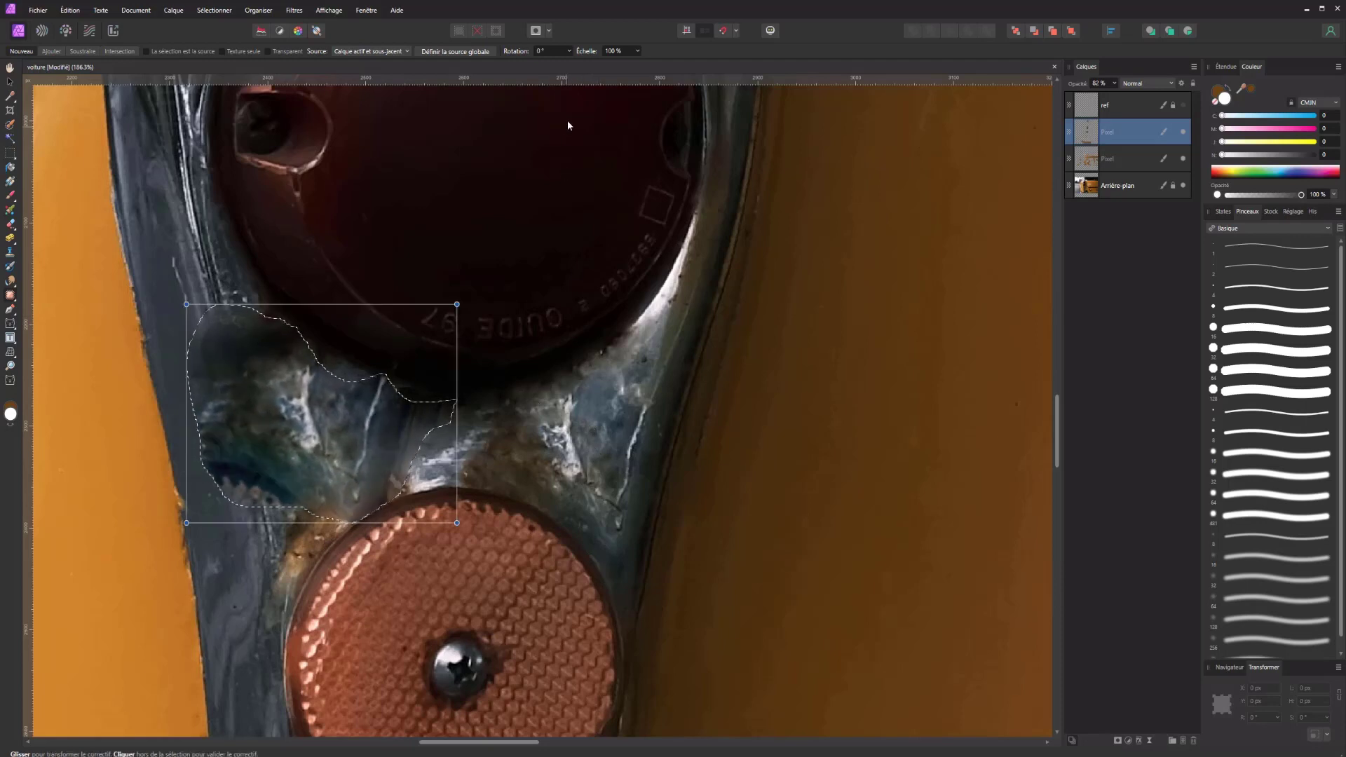
left_click(572, 50)
left_click(522, 50)
key("Return")
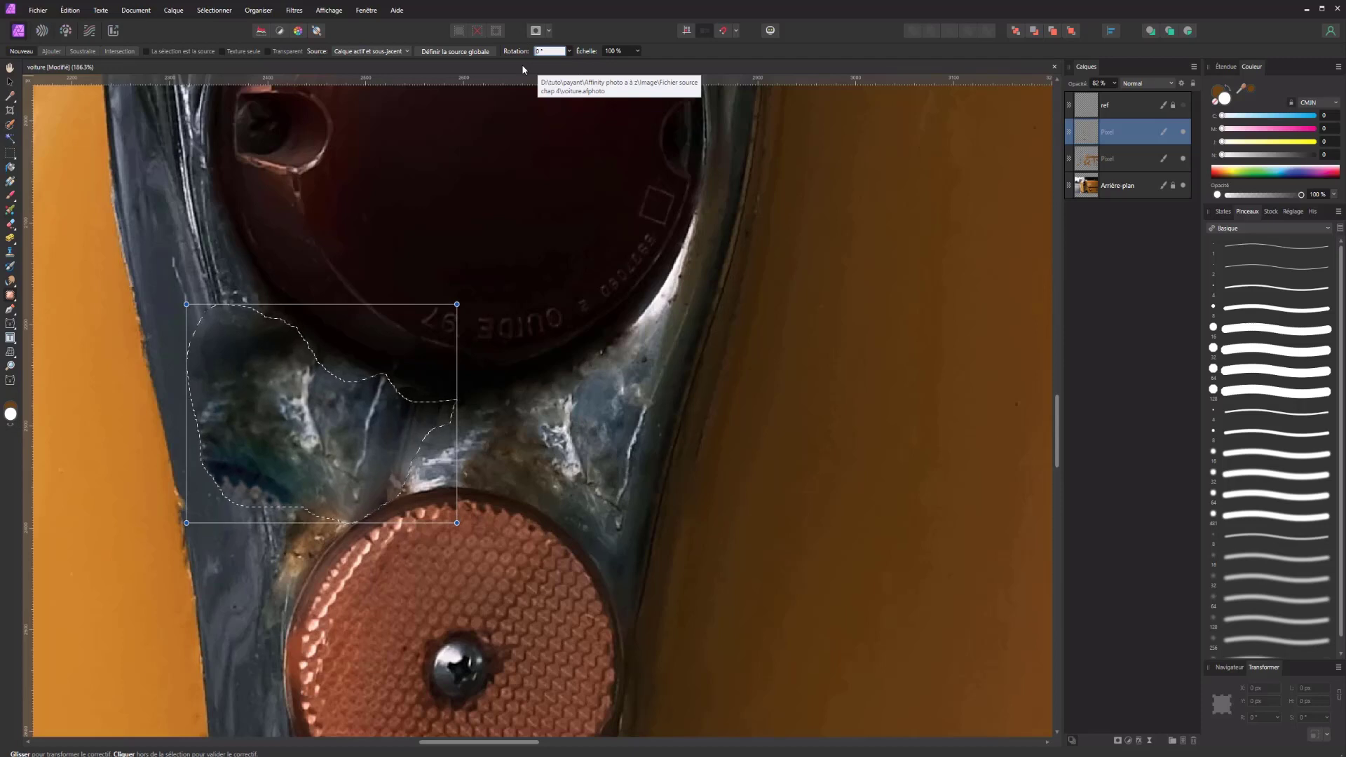
key("Return")
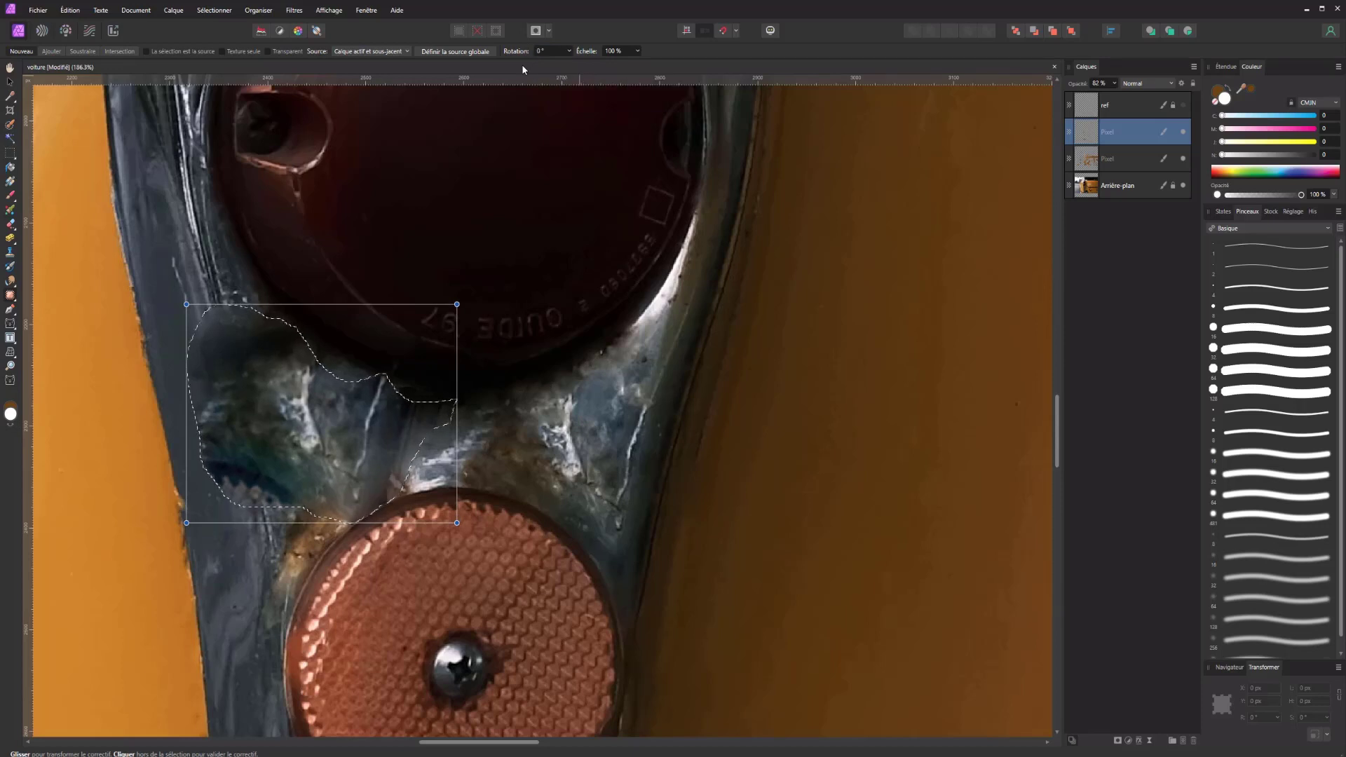
left_click(175, 359)
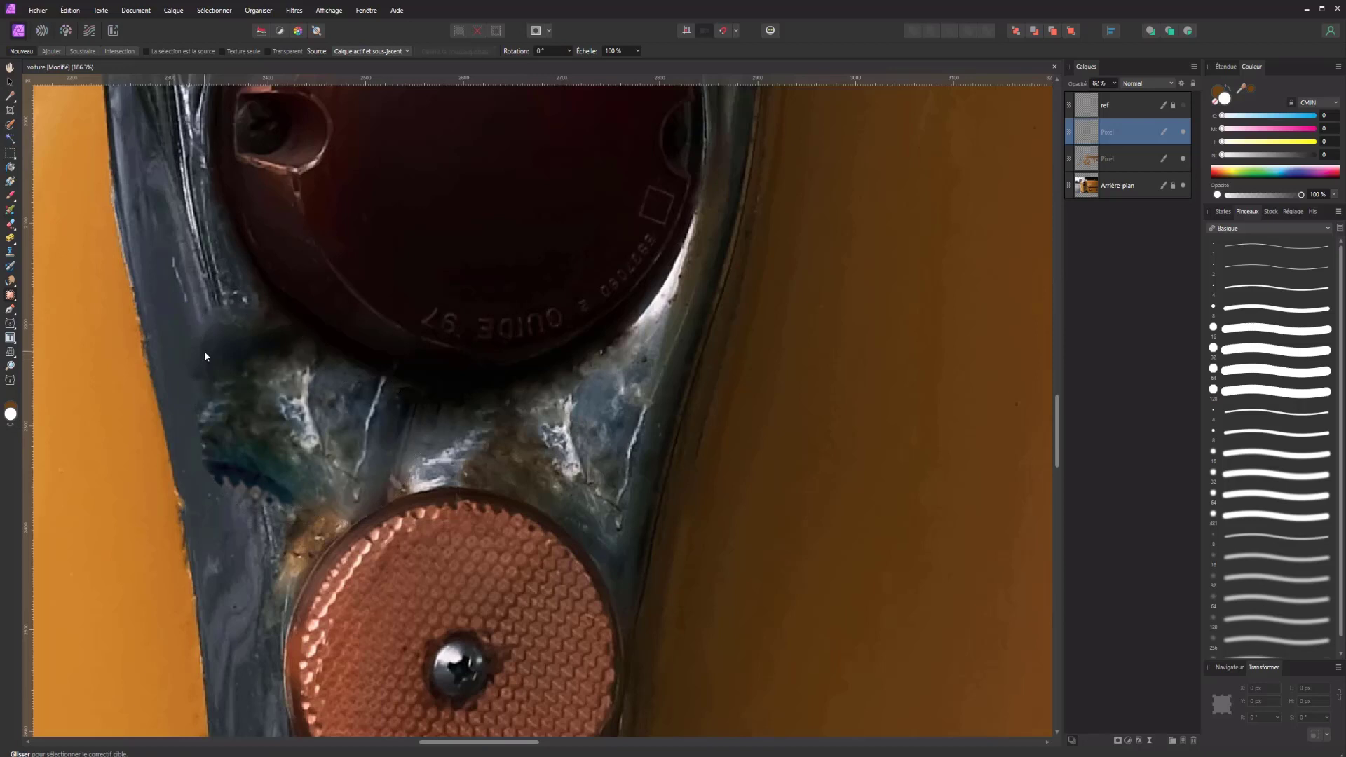
left_click(10, 296)
left_click(63, 297)
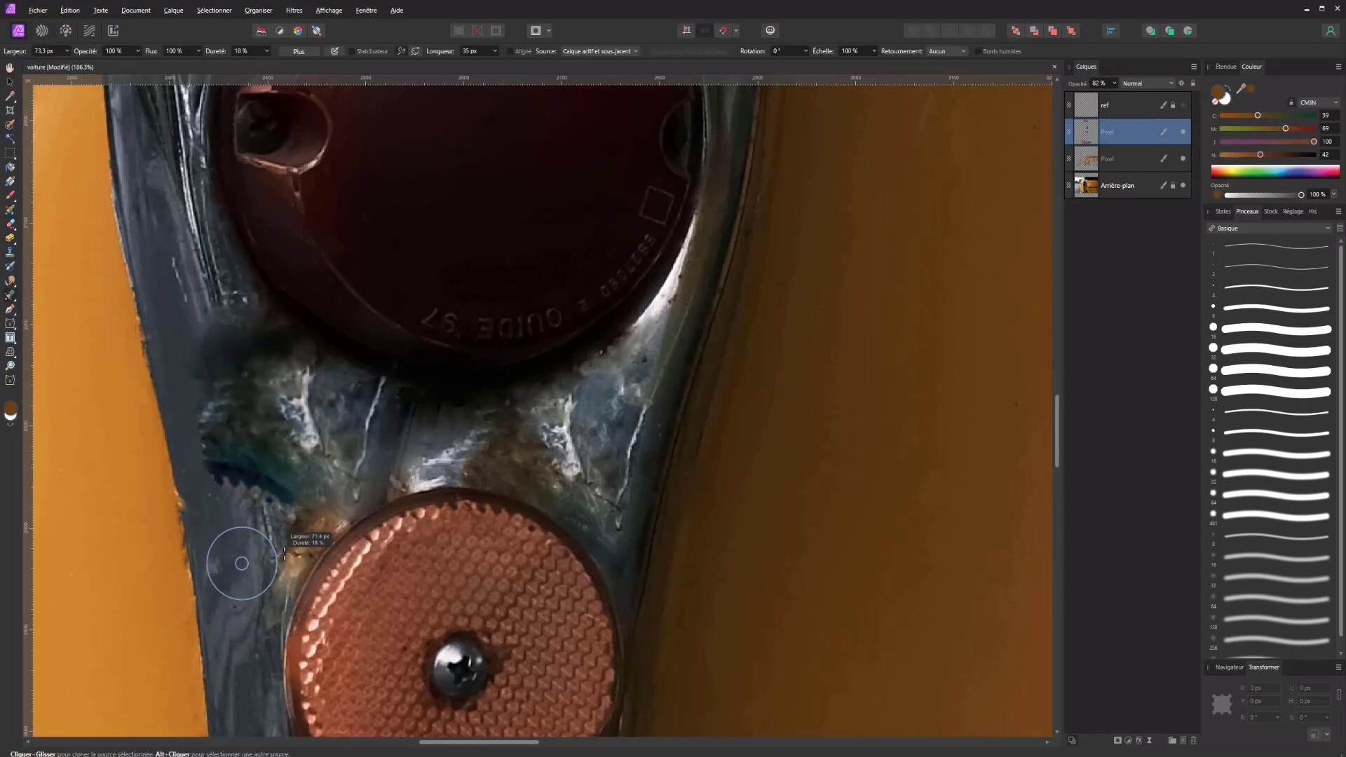
Step: Clone metal over the dark teal band at the patch edge, undoing the bad blue stroke
left_click_drag(212, 487, 288, 505)
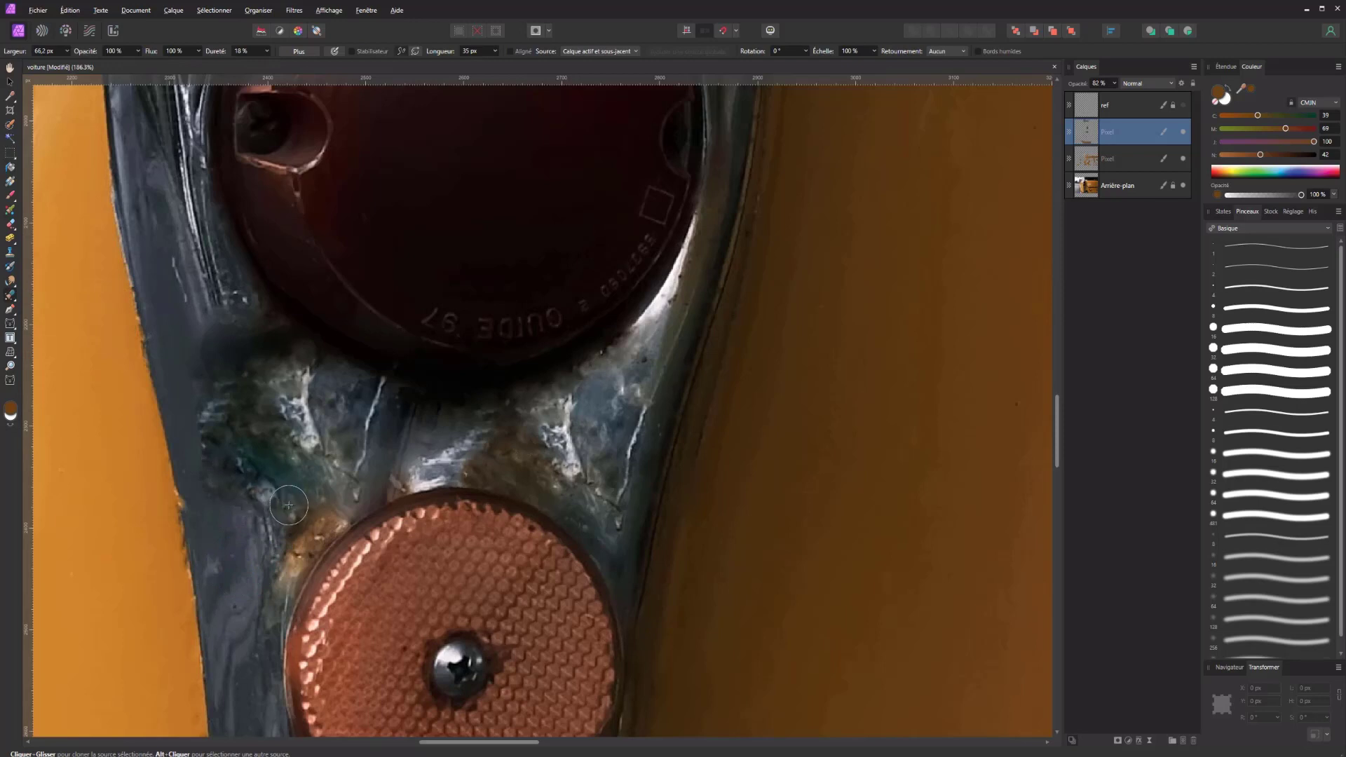
left_click_drag(218, 461, 209, 355)
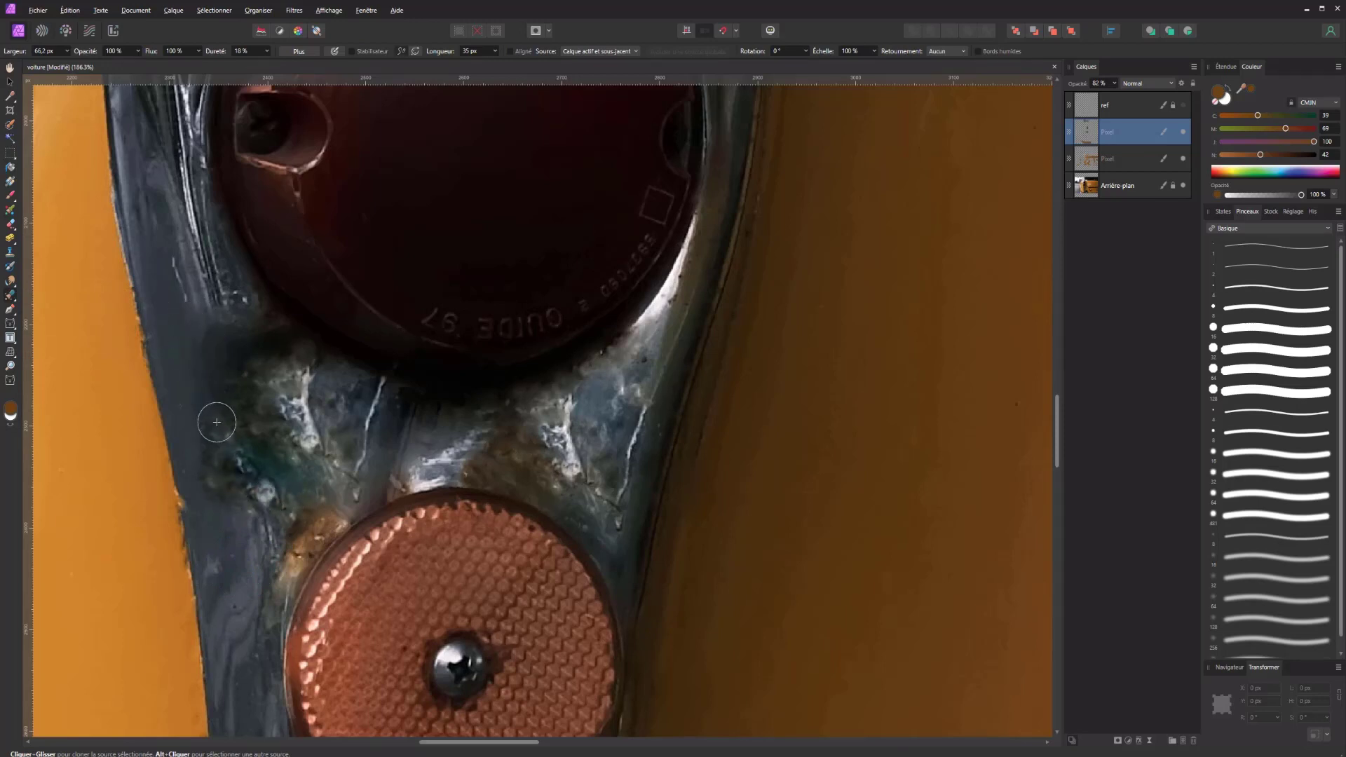
left_click_drag(235, 457, 225, 325)
left_click_drag(214, 467, 196, 371)
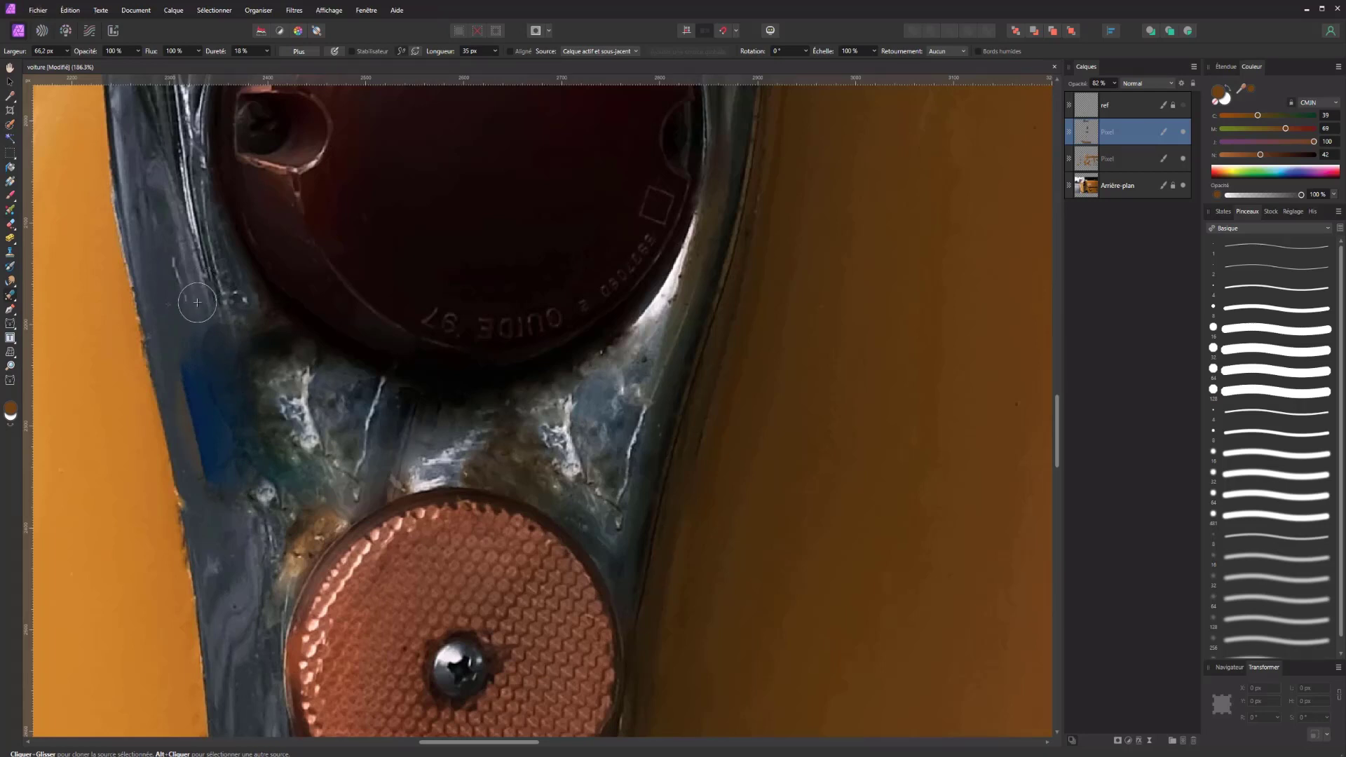
key("ctrl+z")
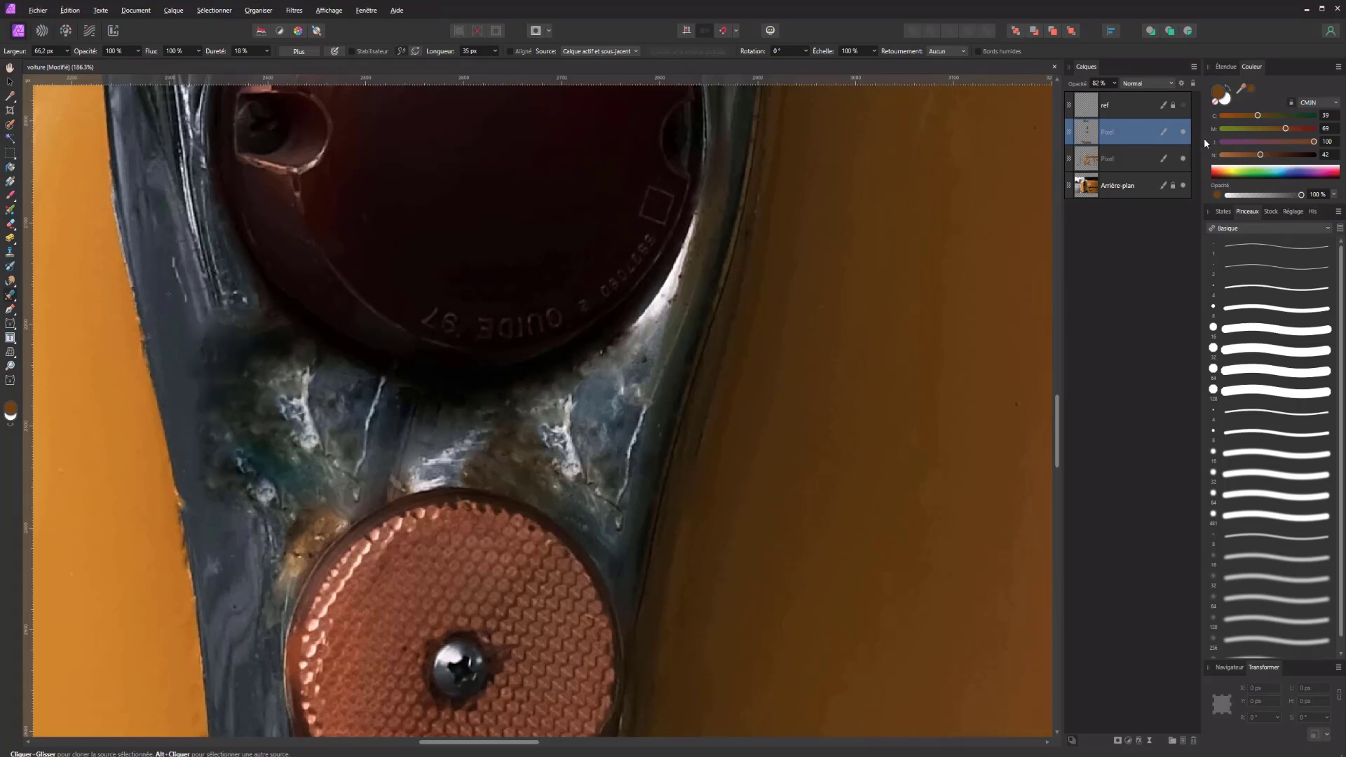
left_click(1184, 132)
Step: Retouch the bright streak beside the reflector with cloned metal
mouse_move(421, 443)
left_mouse_down()
mouse_move(365, 428)
mouse_move(415, 446)
mouse_move(372, 484)
mouse_move(396, 490)
left_mouse_up()
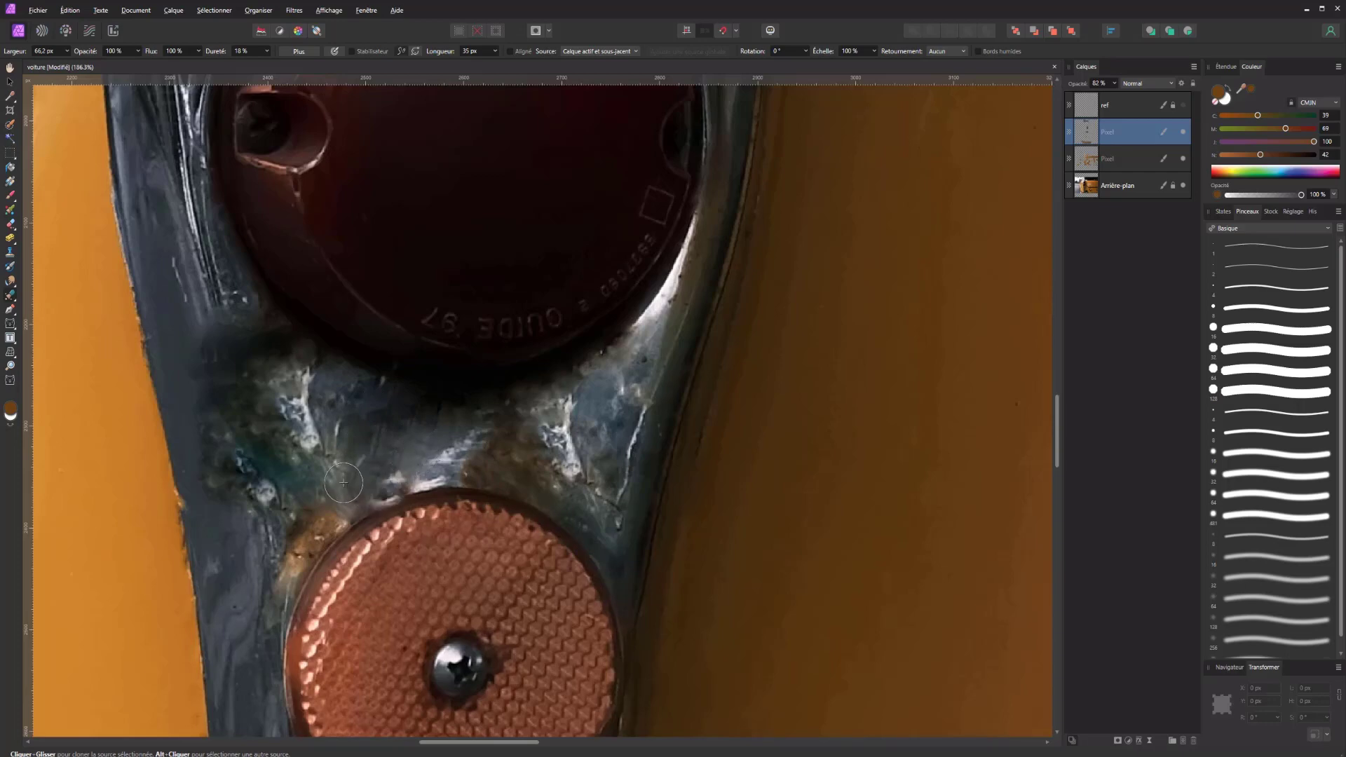
scroll(419, 449, "down", 5)
scroll(419, 448, "down", 4)
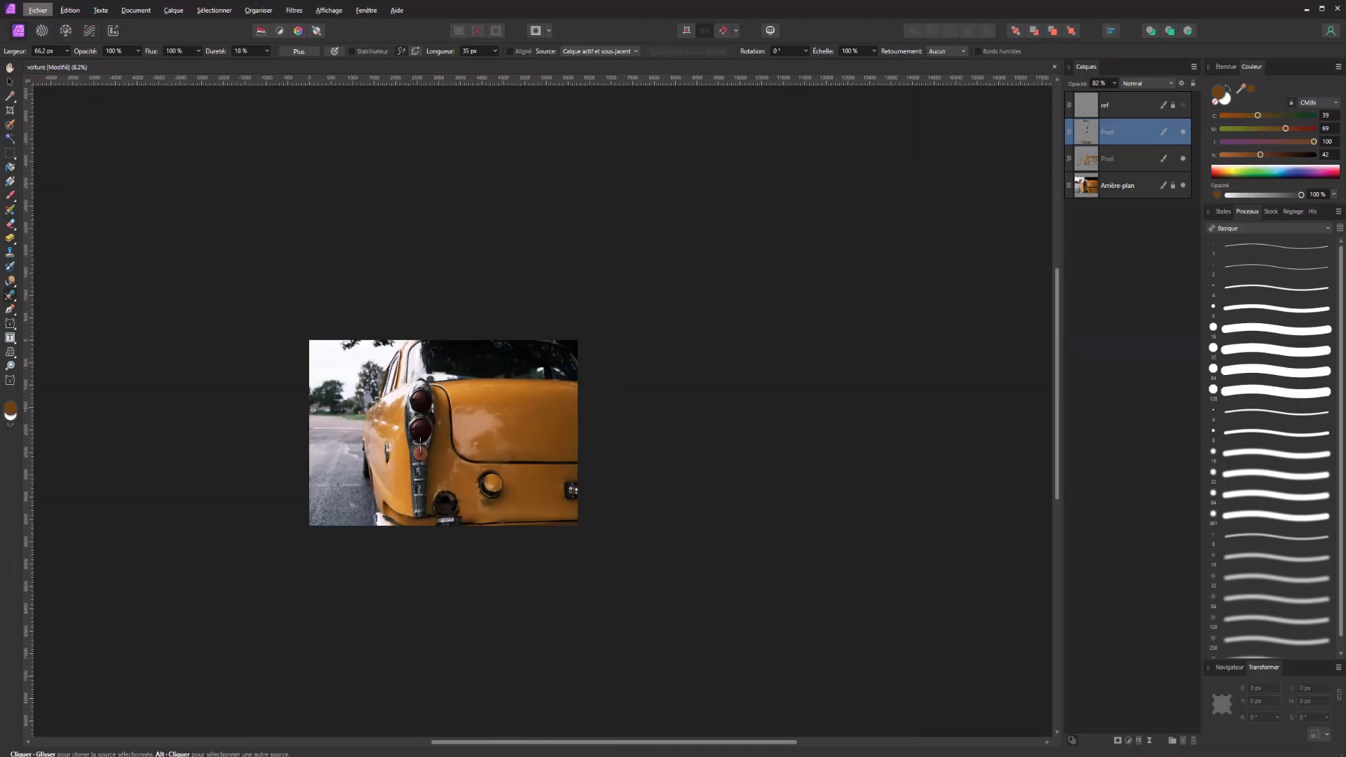
scroll(416, 390, "up", 4)
scroll(417, 390, "up", 2)
scroll(417, 390, "up", 2)
scroll(417, 390, "up", 2)
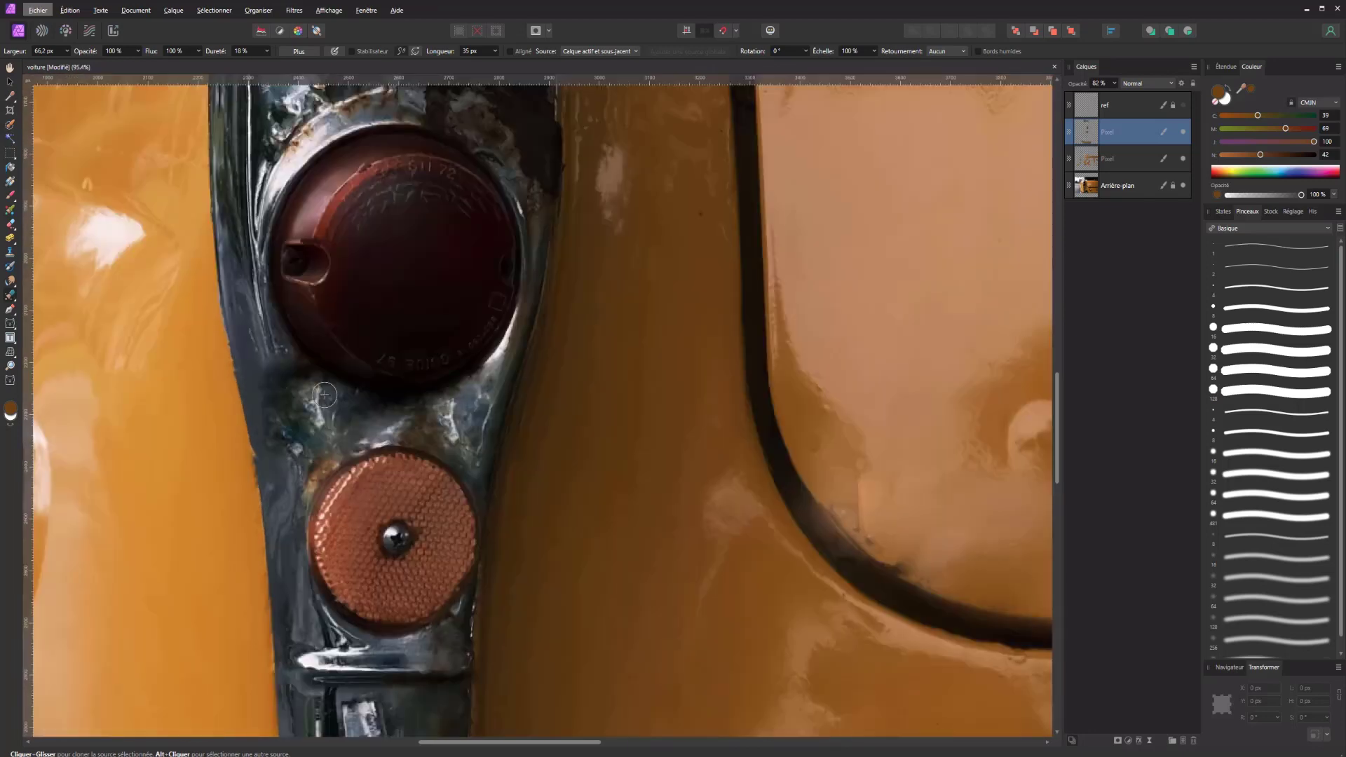
scroll(249, 344, "up", 1)
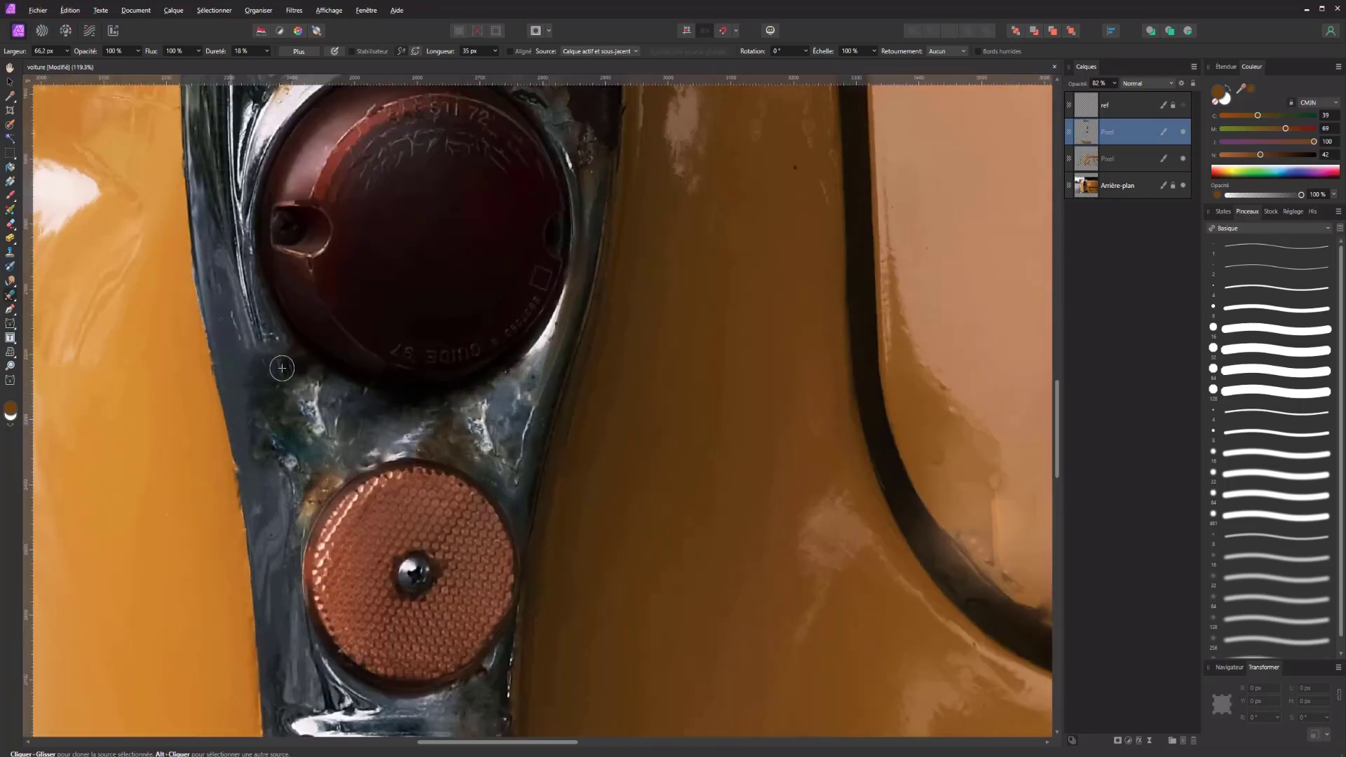
key("alt")
Step: With the Paint Brush, sample the chrome's dark grey and paint over bright rust speckles
left_click(10, 195)
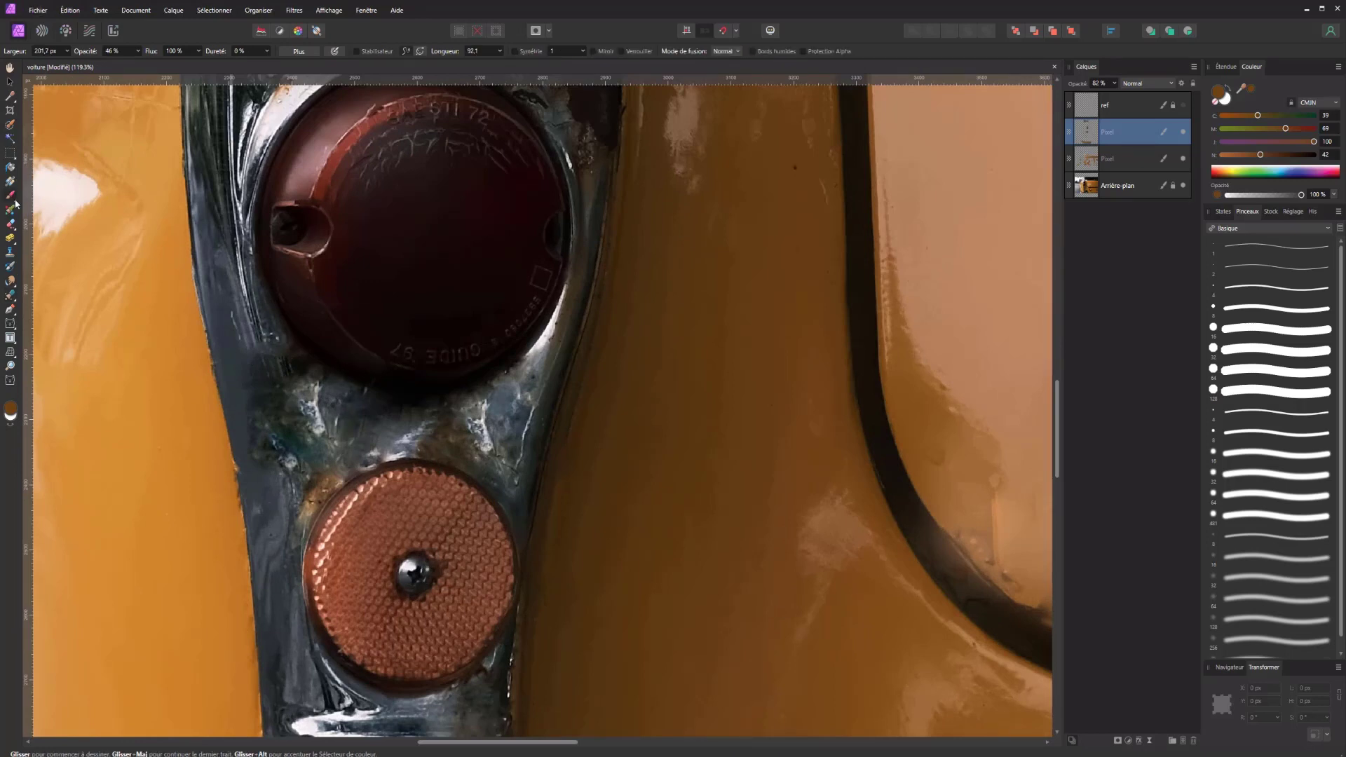
left_click(347, 419, "alt")
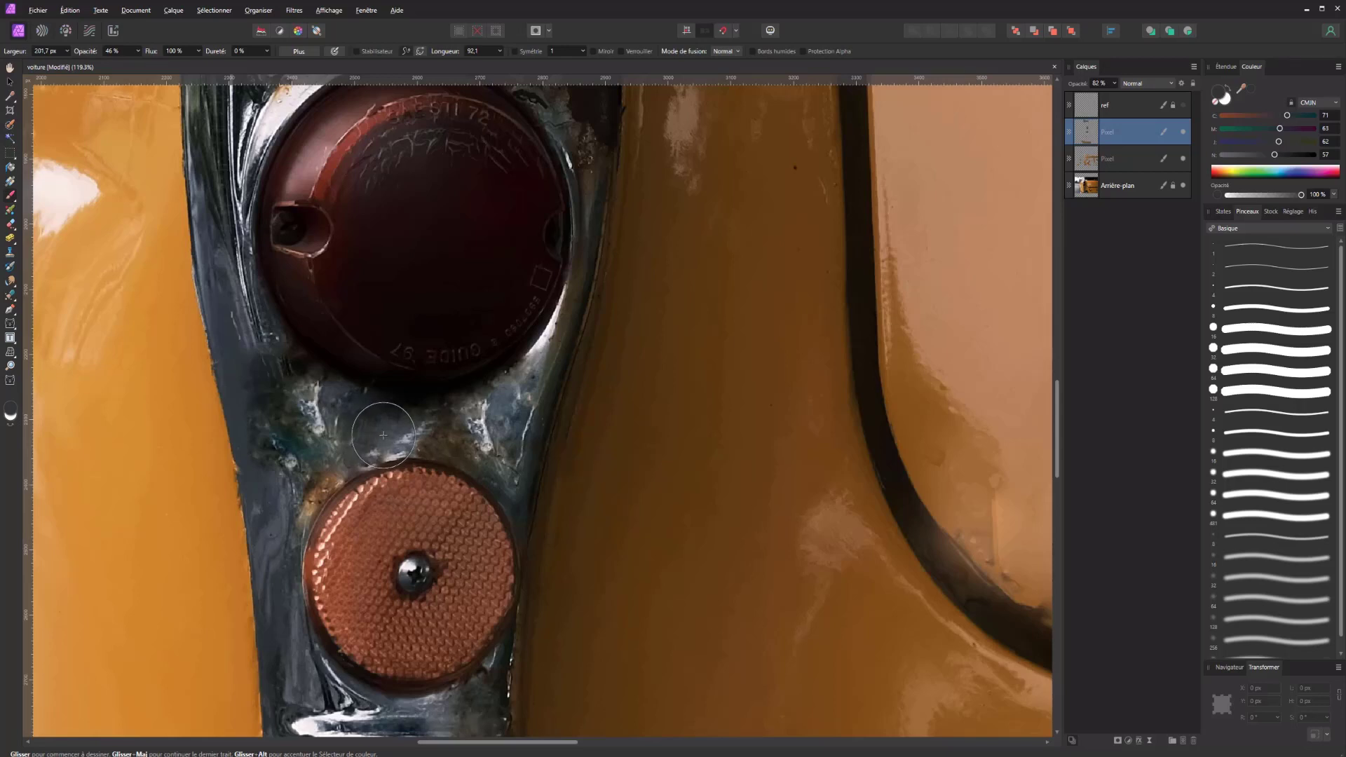
left_click(383, 435, "alt")
key("bracketright")
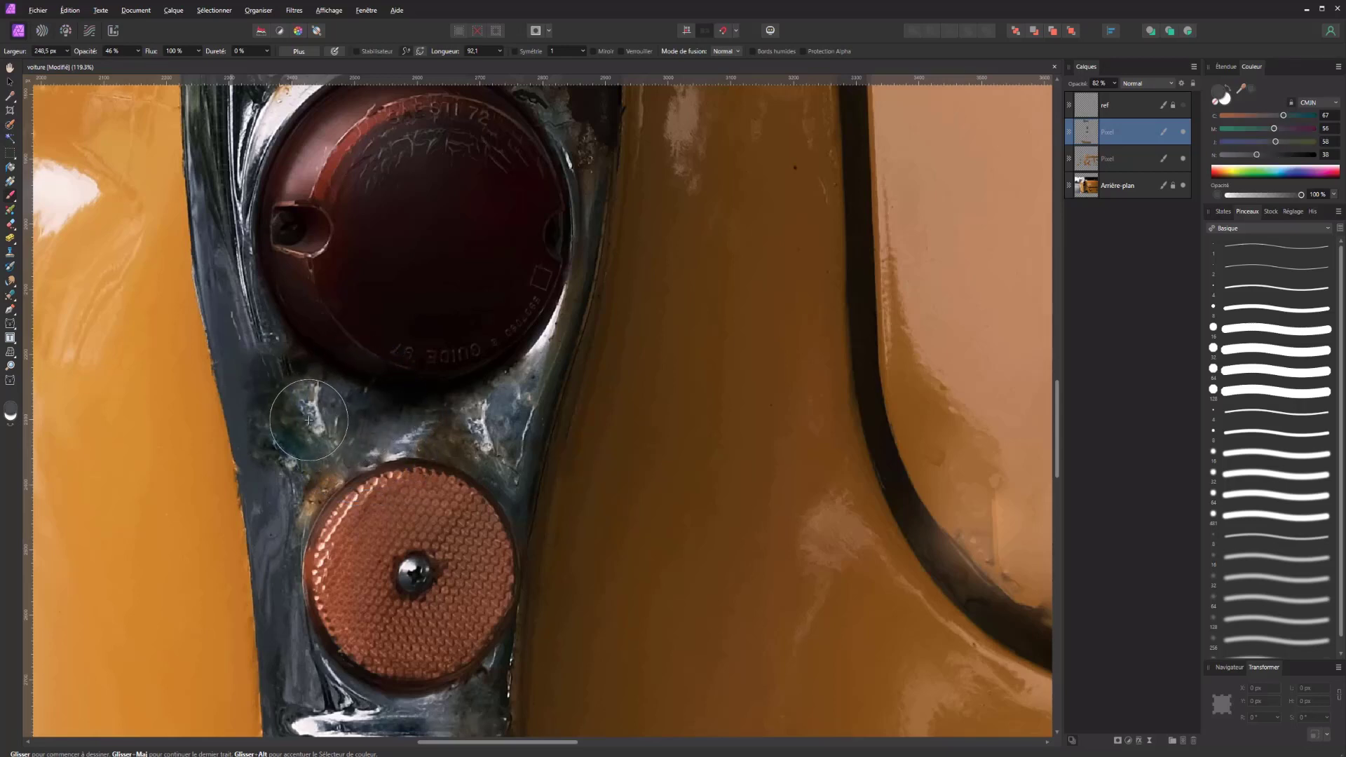
left_click_drag(309, 421, 288, 364)
key("bracketleft")
key("bracketleft")
key("bracketleft")
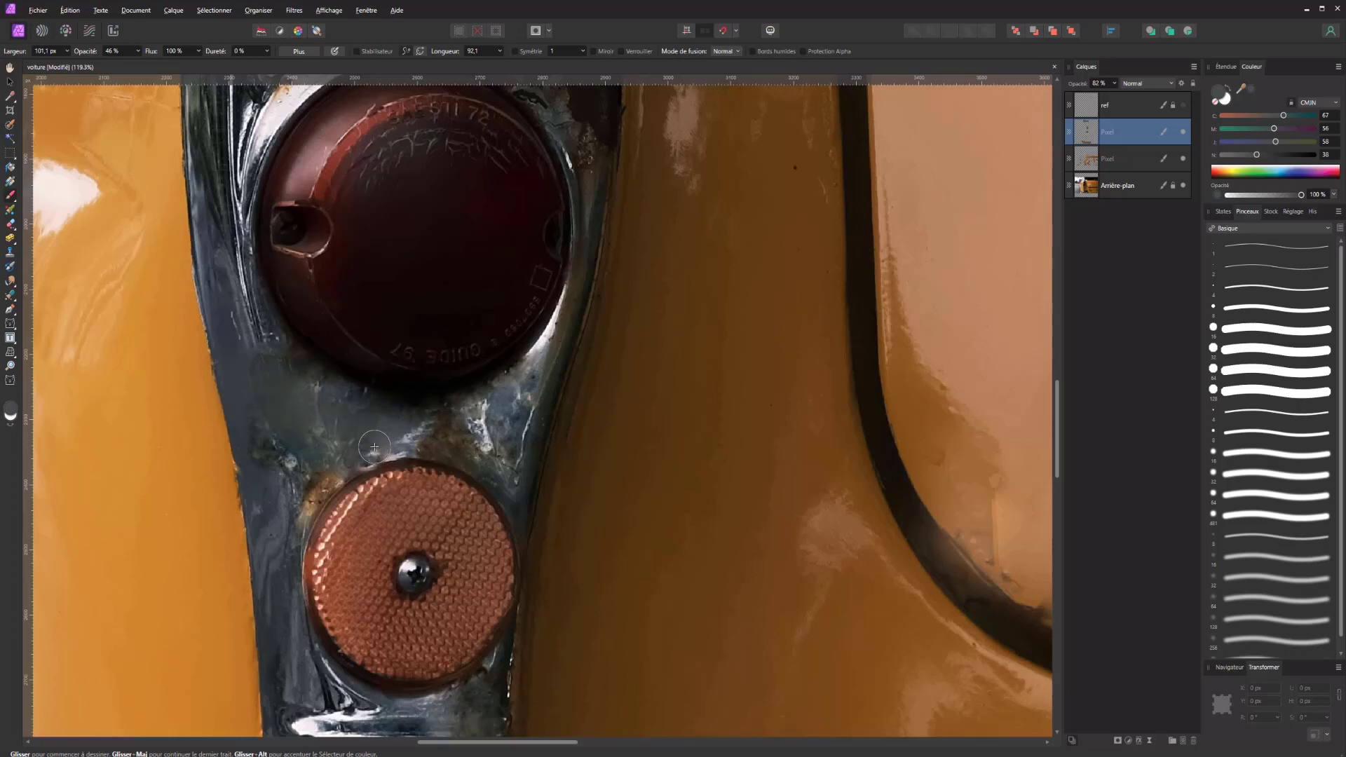
Step: Paint darker and lighter sampled greys over speckles below the lamp and the orange spot
left_click(232, 358, "alt")
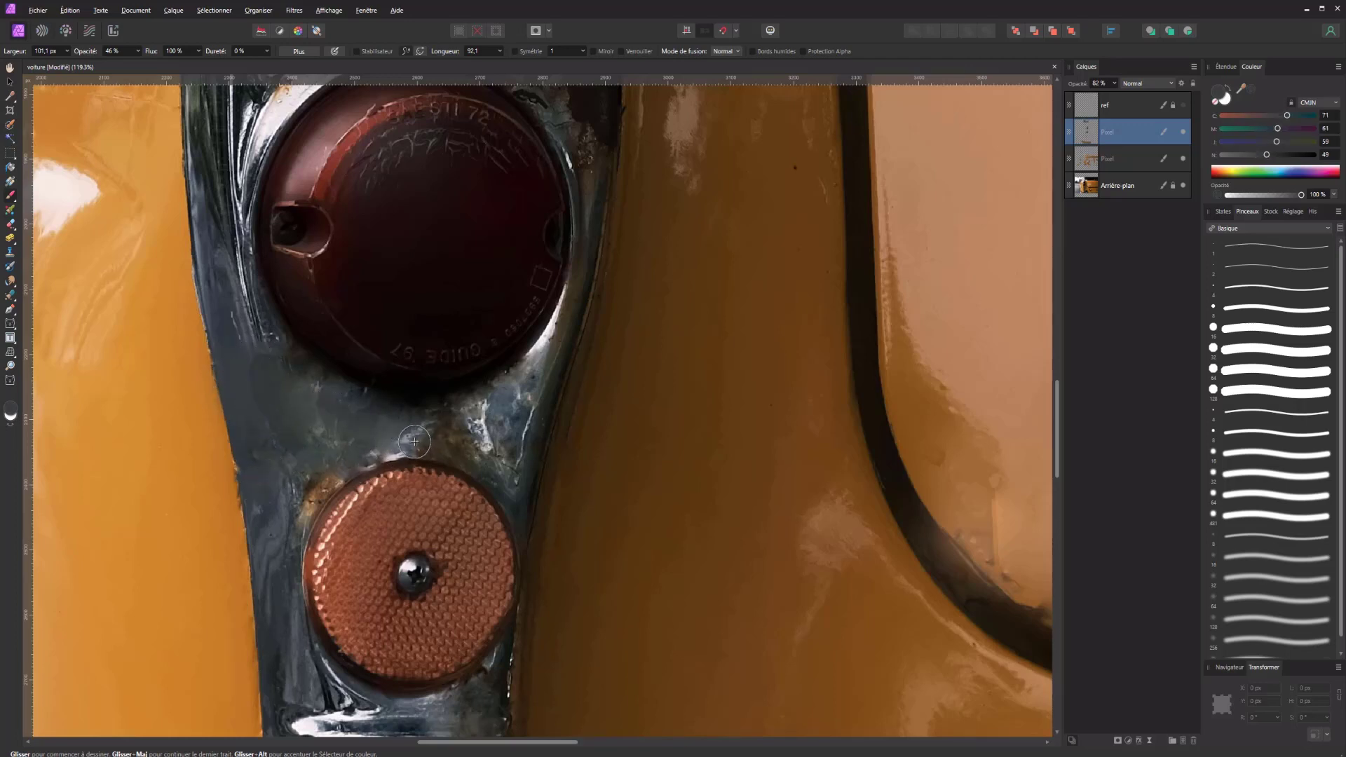
left_click_drag(414, 442, 445, 425)
key("bracketright")
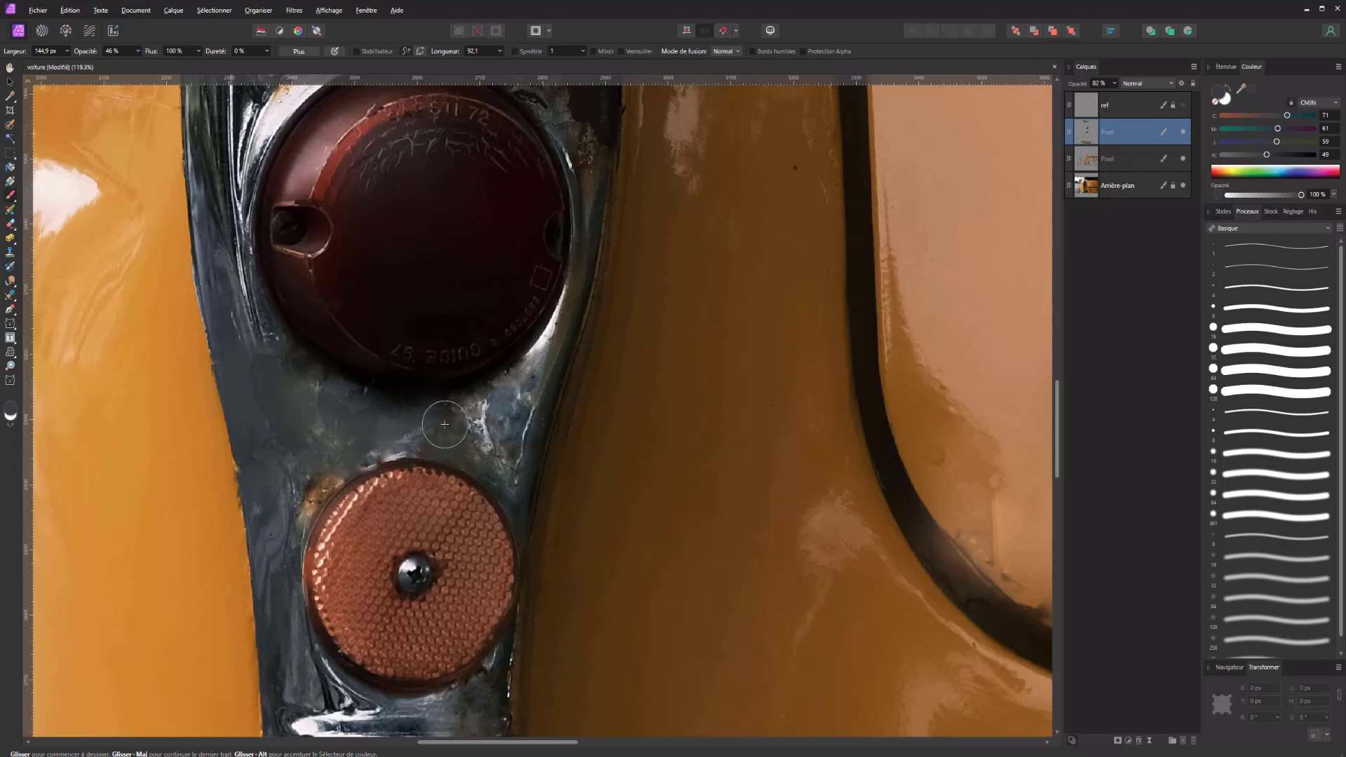
left_click(473, 421, "alt")
left_click_drag(456, 427, 296, 388)
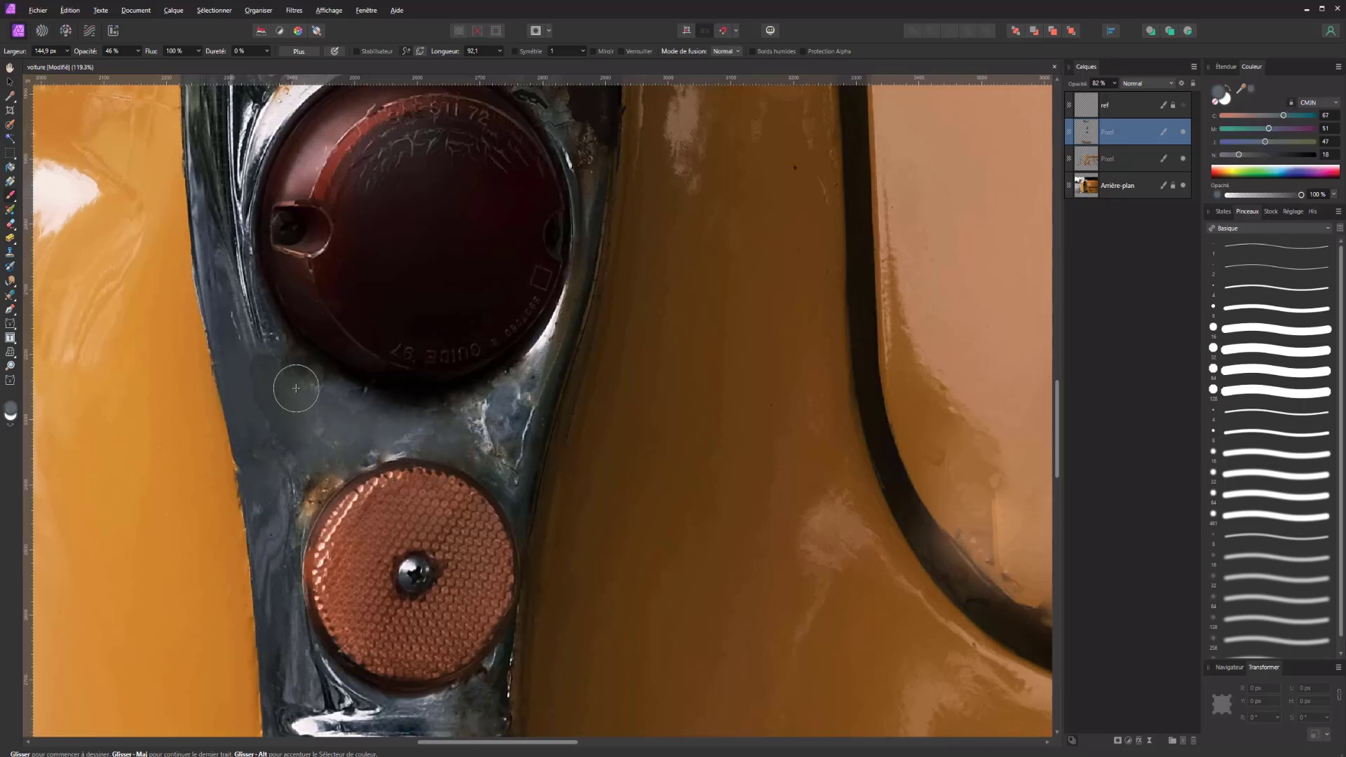
key("bracketright")
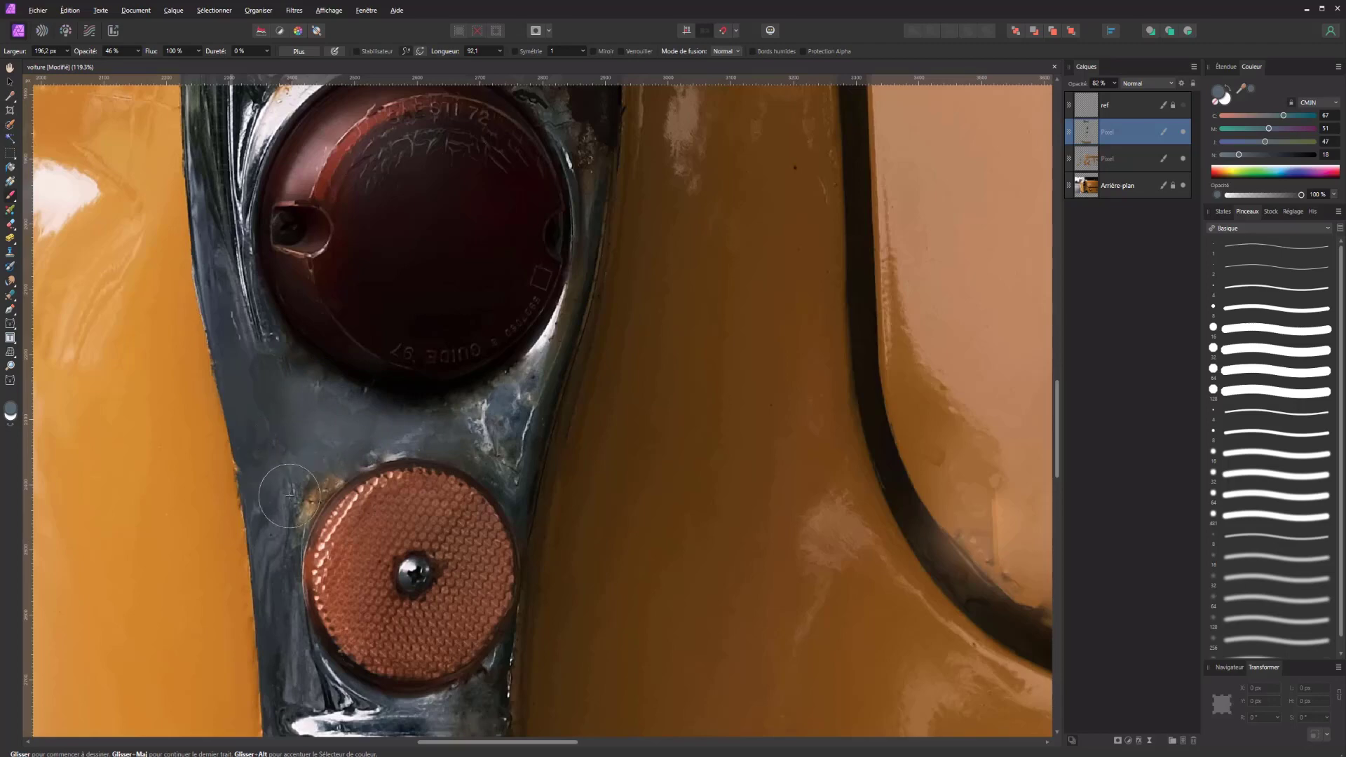
key("bracketleft")
key("bracketleft")
left_click_drag(343, 456, 317, 502)
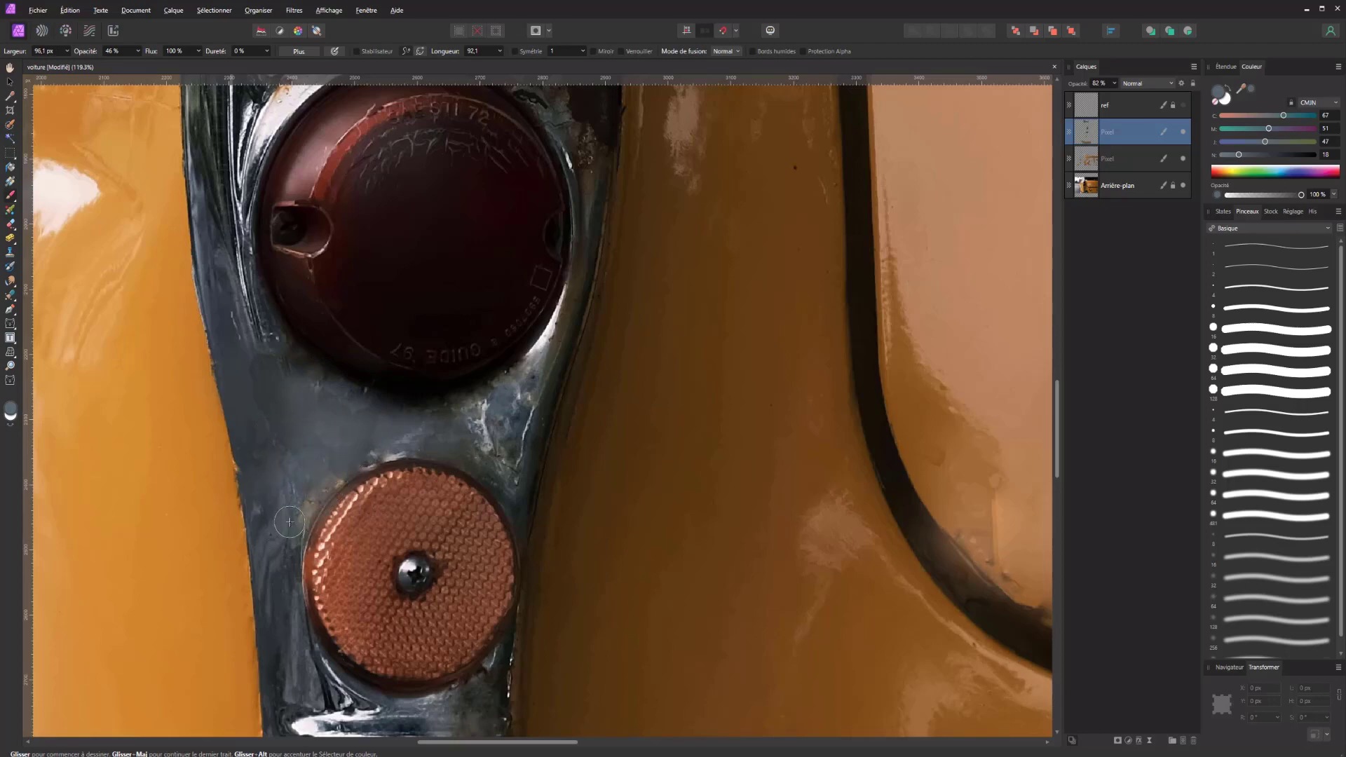
Step: Cover the rust patch between the two tail lights with a larger grey brush
scroll(298, 427, "down", 5)
scroll(316, 457, "down", 3)
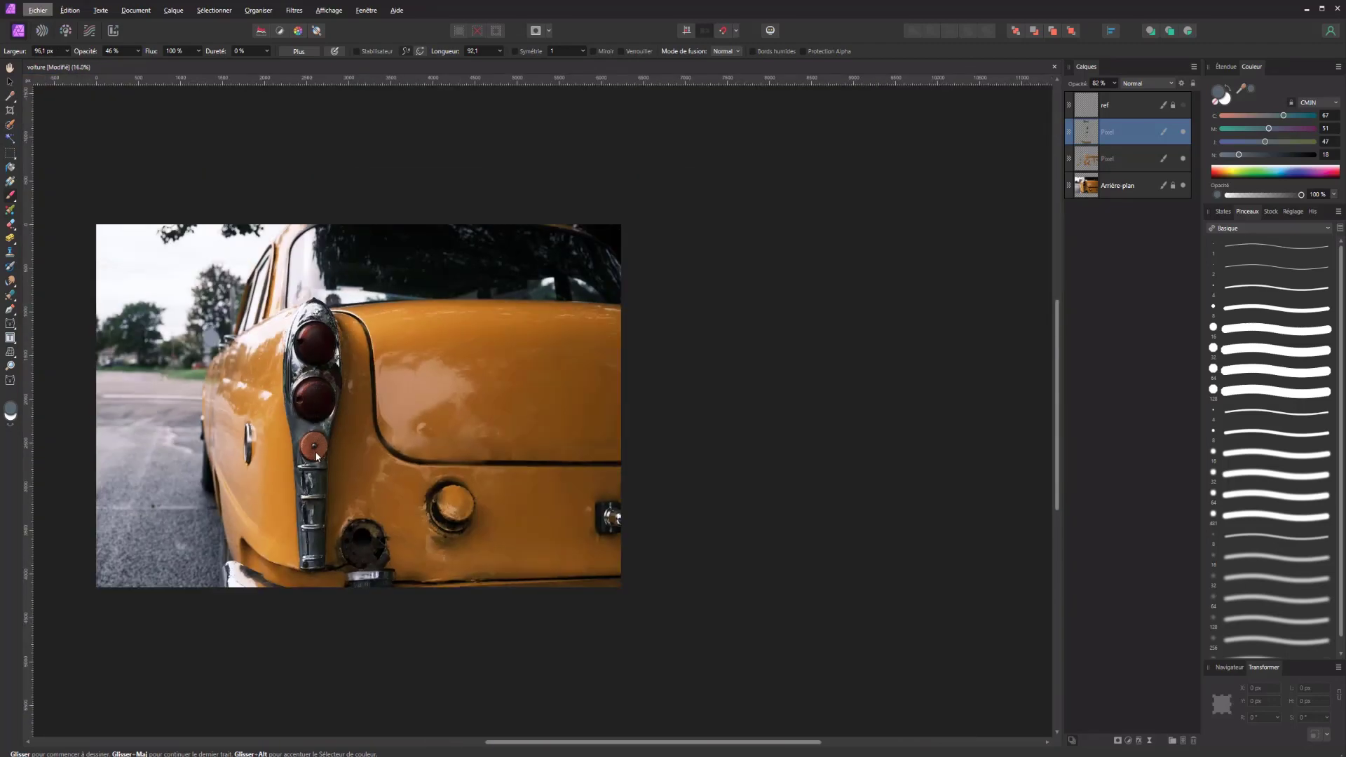
scroll(316, 466, "up", 2)
scroll(314, 449, "up", 2)
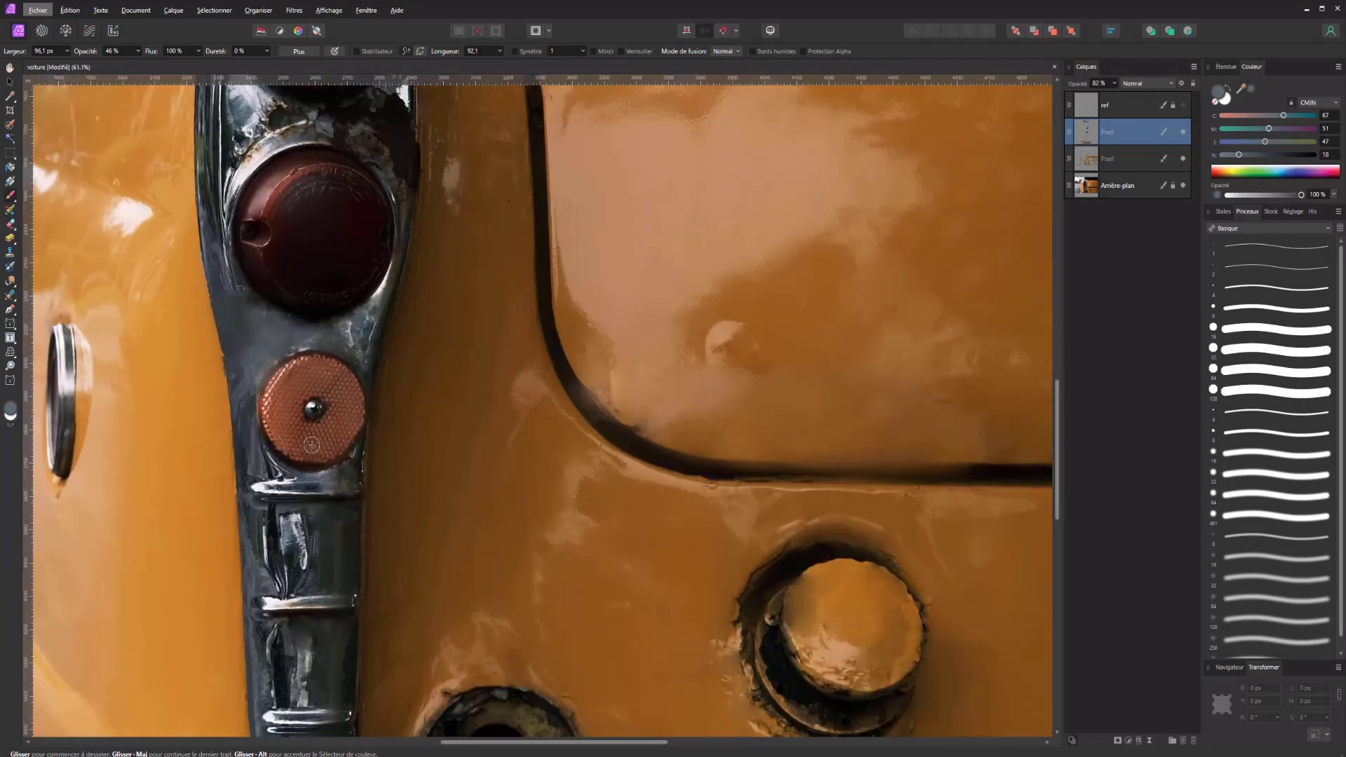
scroll(312, 444, "down", 2)
scroll(312, 444, "down", 2)
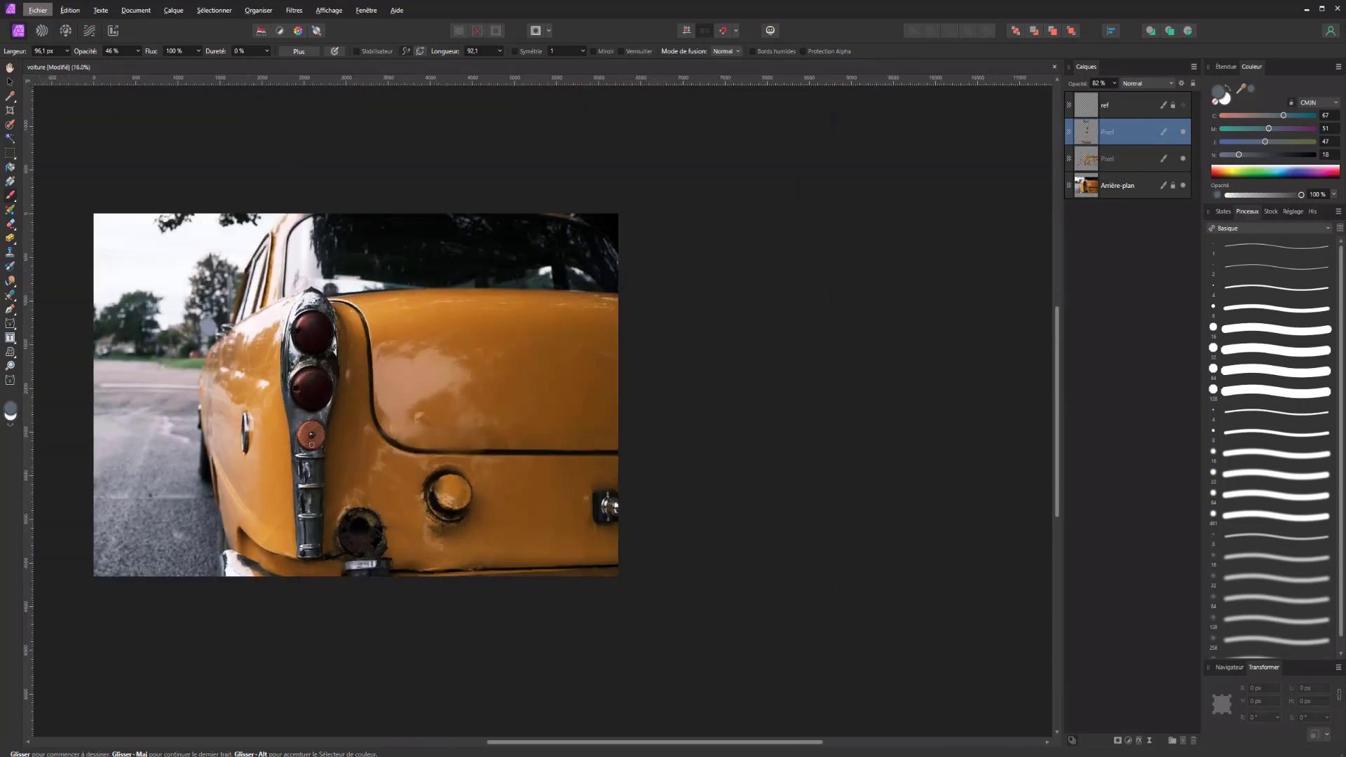
scroll(311, 445, "up", 4)
scroll(305, 446, "up", 4)
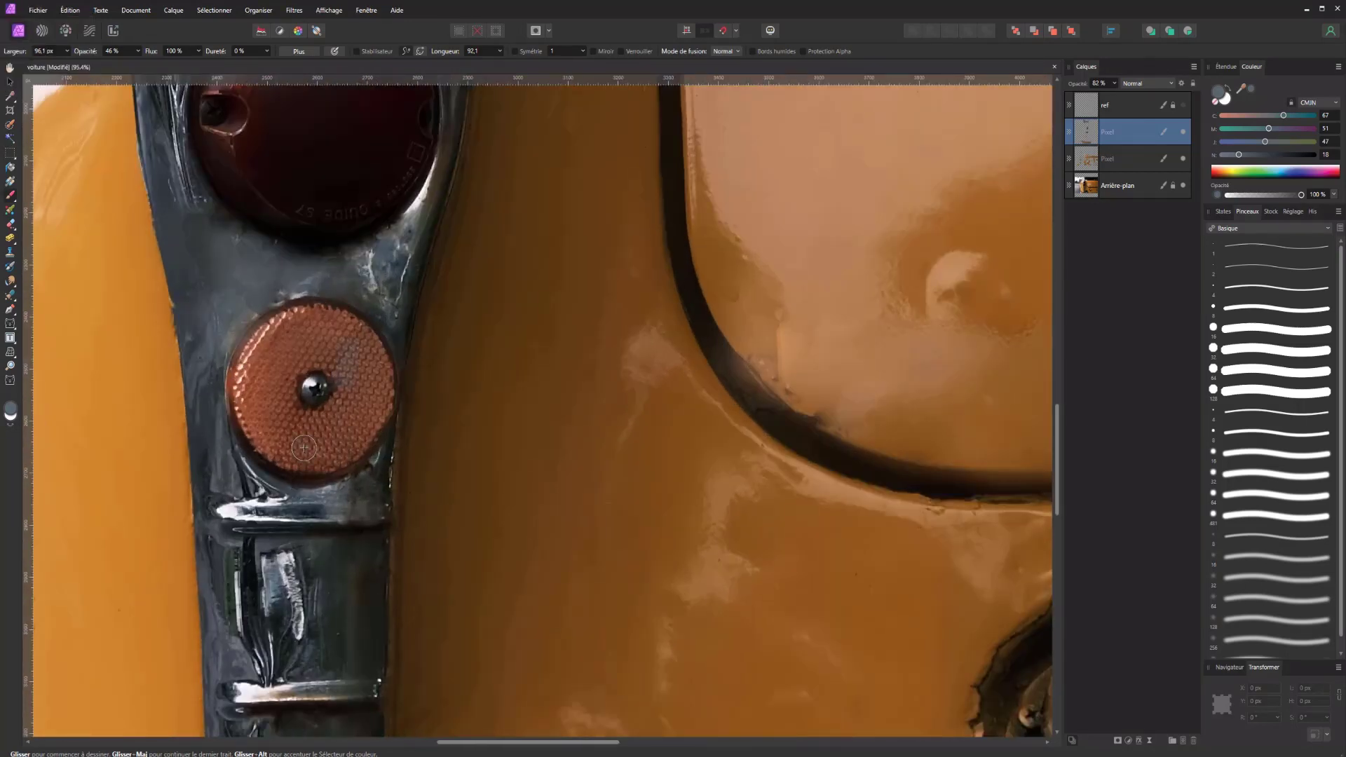
left_click_drag(451, 292, 435, 603)
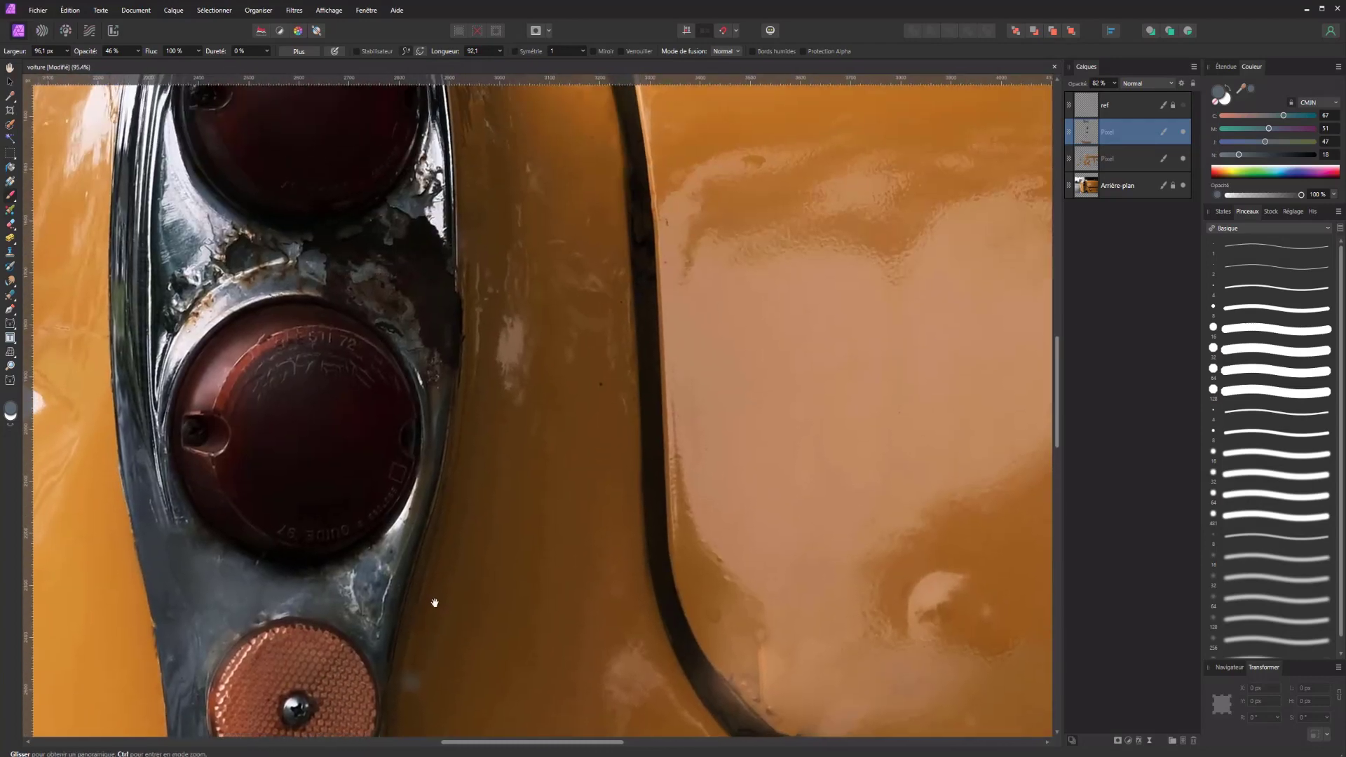
mouse_move(429, 253)
left_mouse_down()
mouse_move(409, 367)
mouse_move(406, 330)
left_mouse_up()
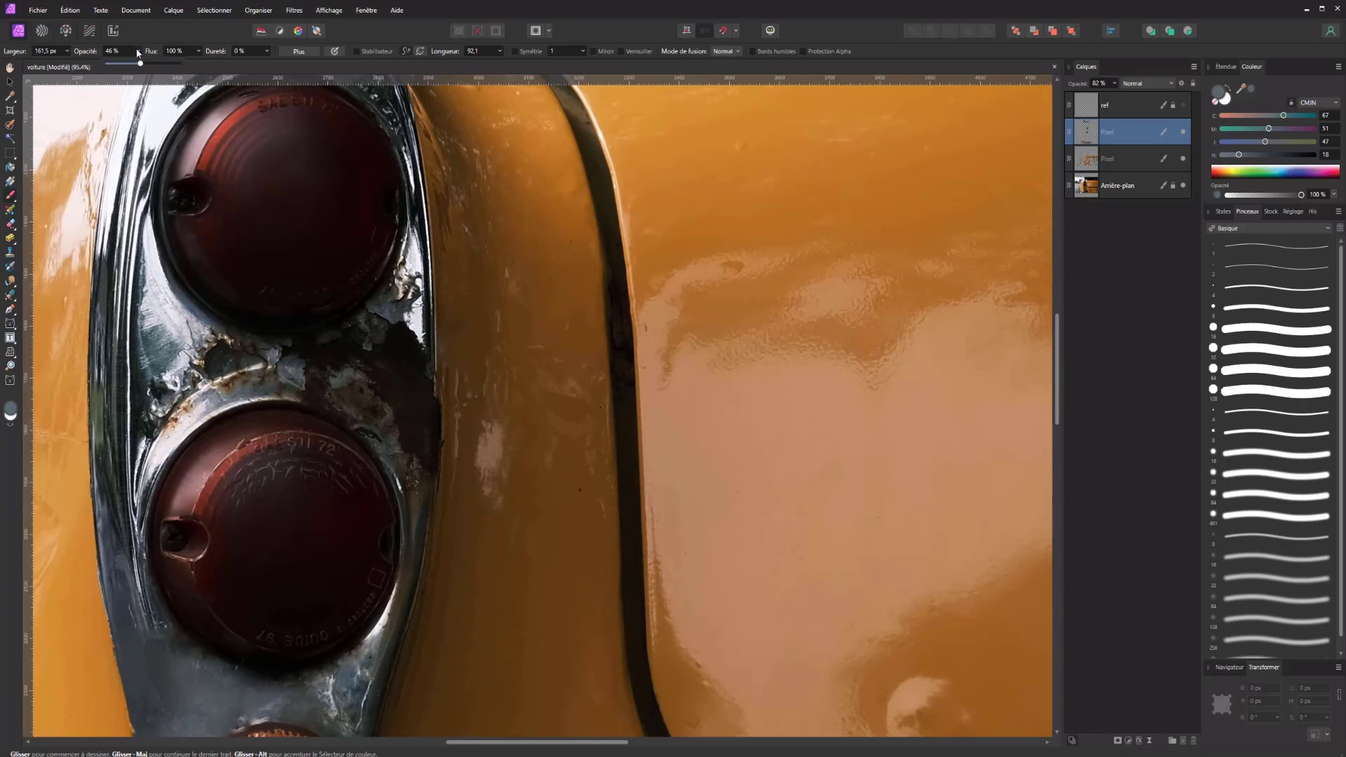
mouse_move(410, 301)
left_mouse_down()
mouse_move(414, 470)
mouse_move(417, 336)
mouse_move(412, 444)
mouse_move(401, 324)
mouse_move(372, 365)
mouse_move(316, 350)
mouse_move(384, 325)
left_mouse_up()
Step: Toggle the painted retouch layer to compare before and after
scroll(330, 358, "down", 5)
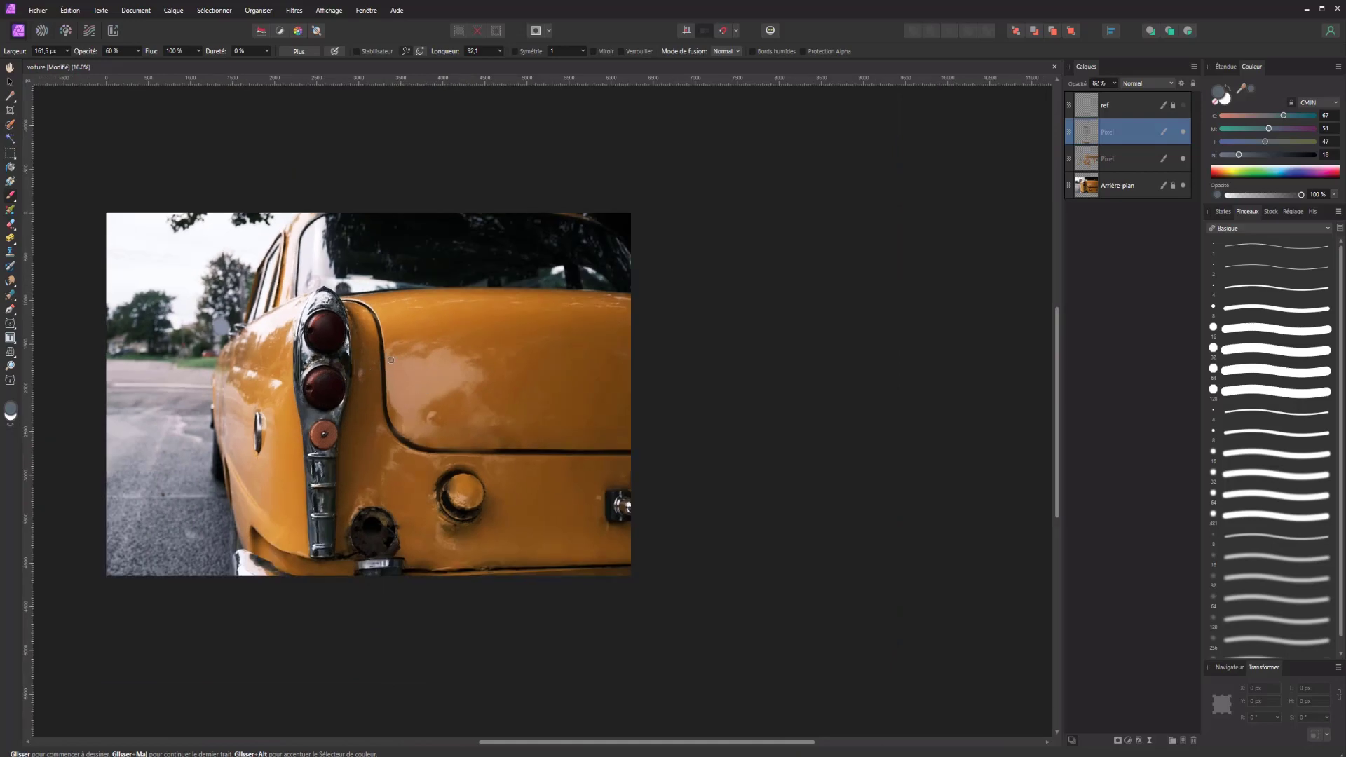
scroll(333, 444, "up", 5)
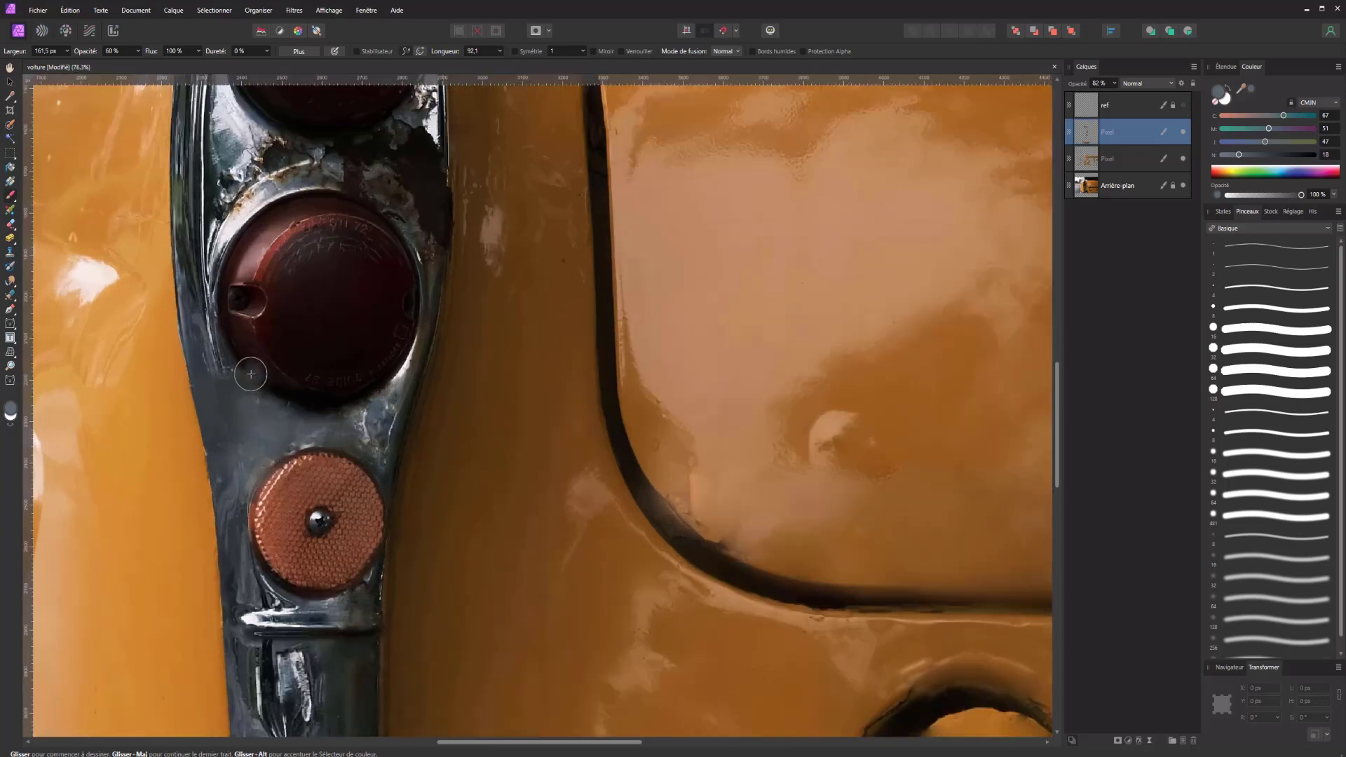
scroll(228, 402, "up", 1)
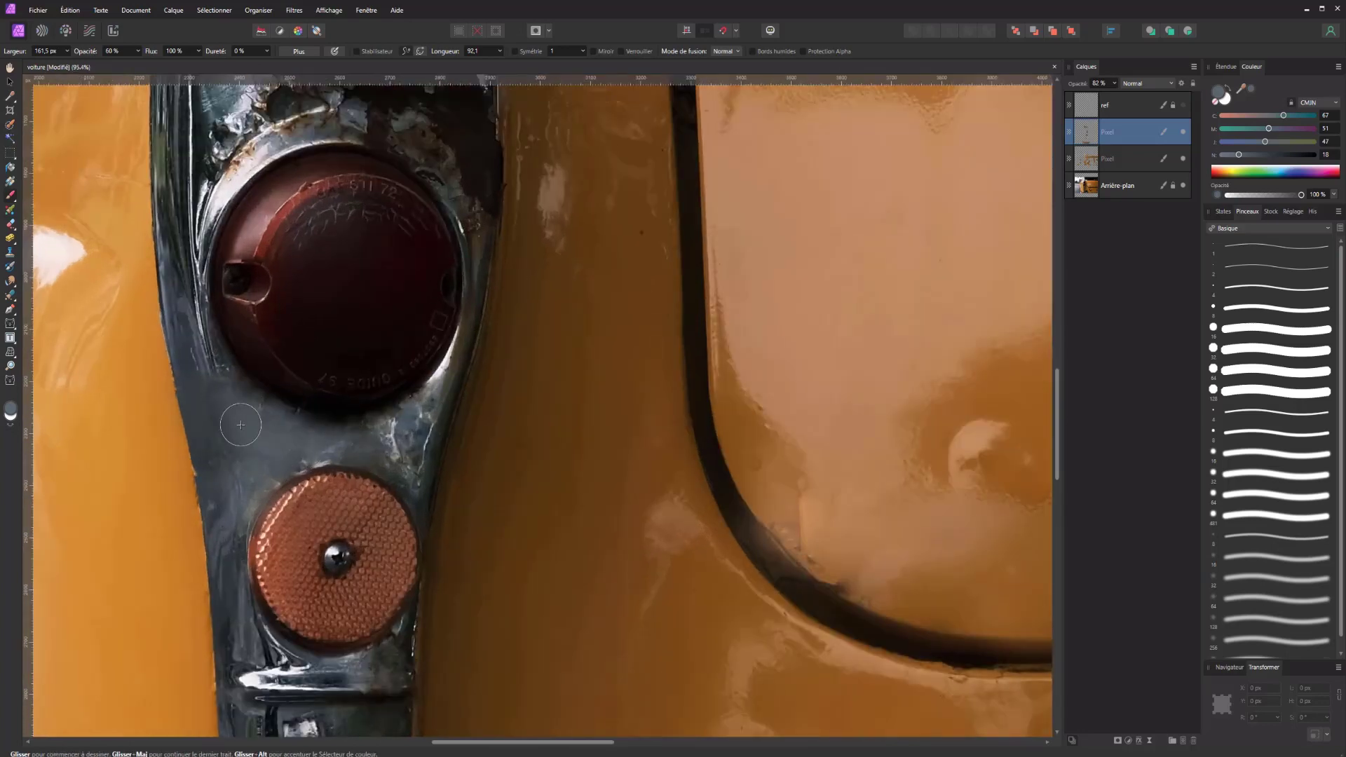
left_click(1183, 133)
left_click(1184, 133)
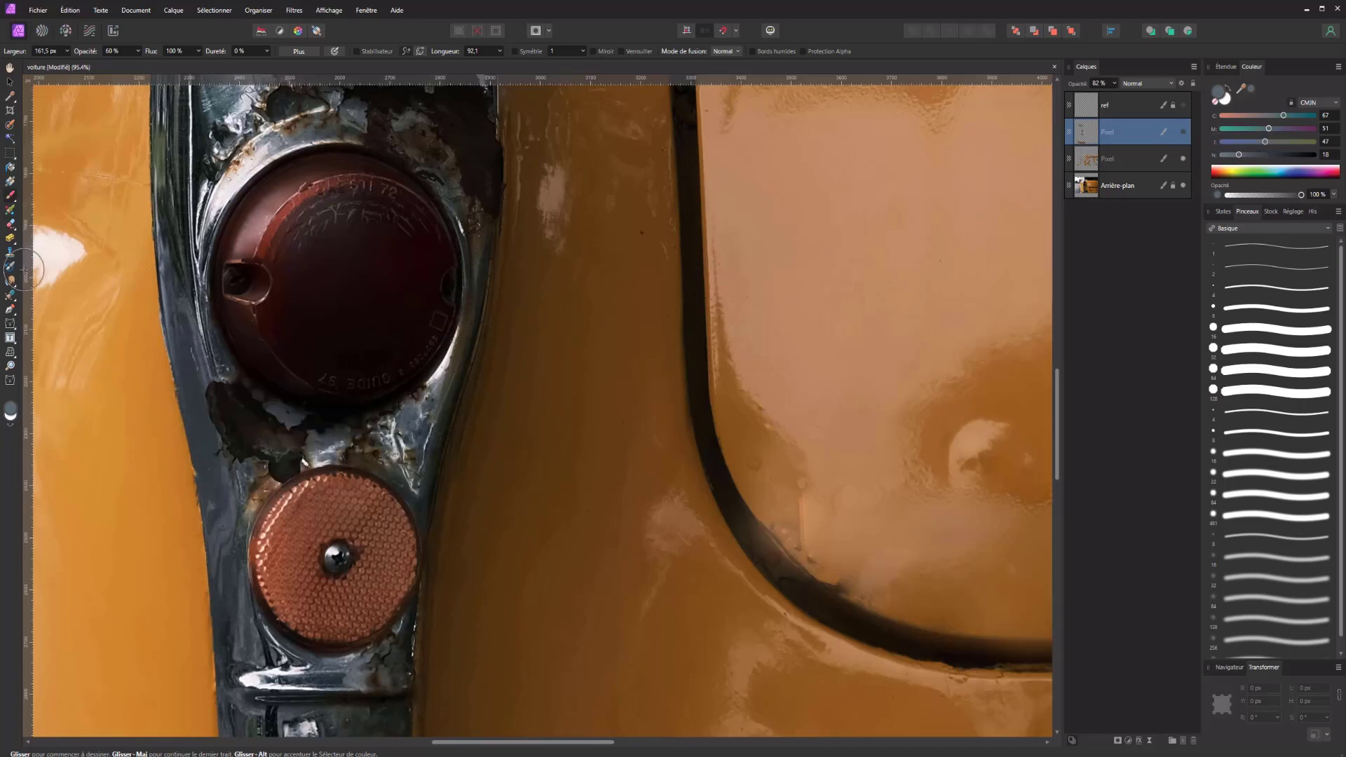
Step: Try outlining the rust above the reflector with the Patch tool, then undo and deselect
left_click(12, 296)
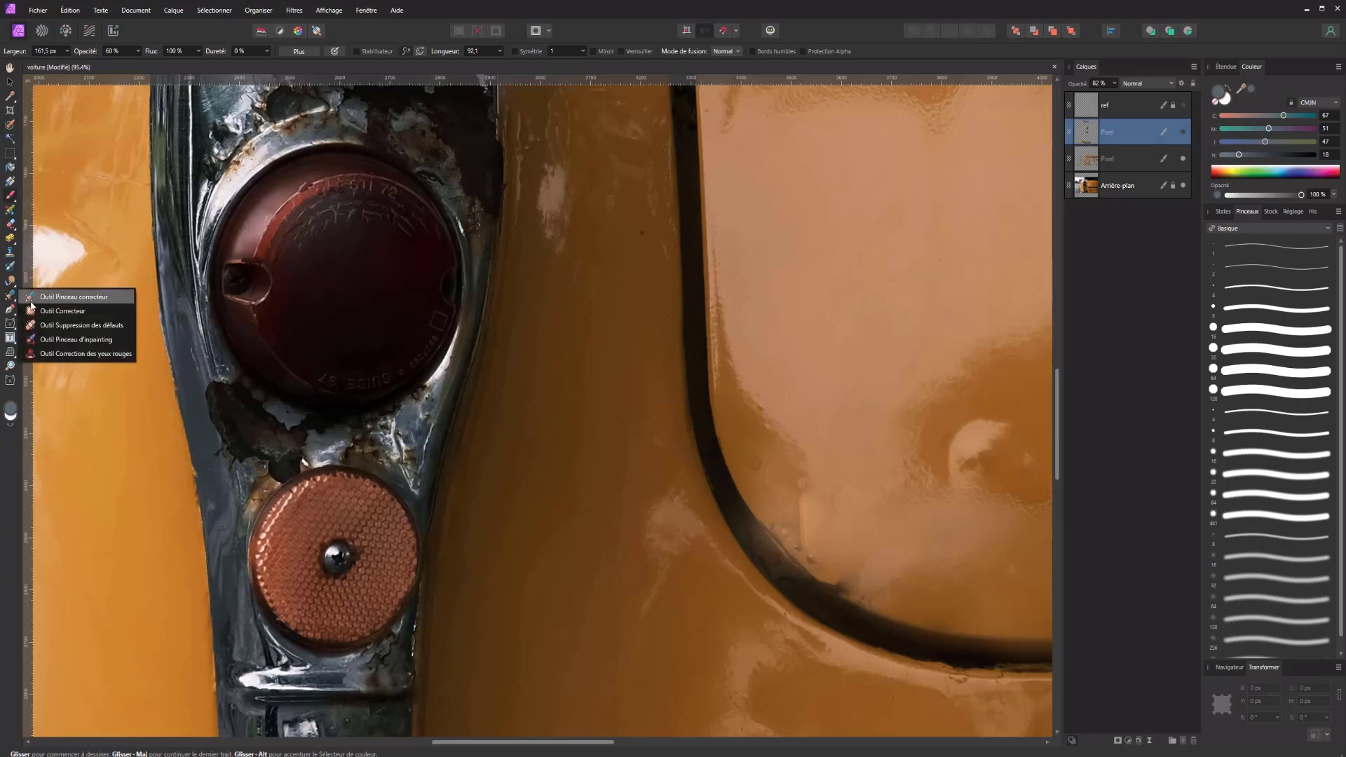
left_click(63, 326)
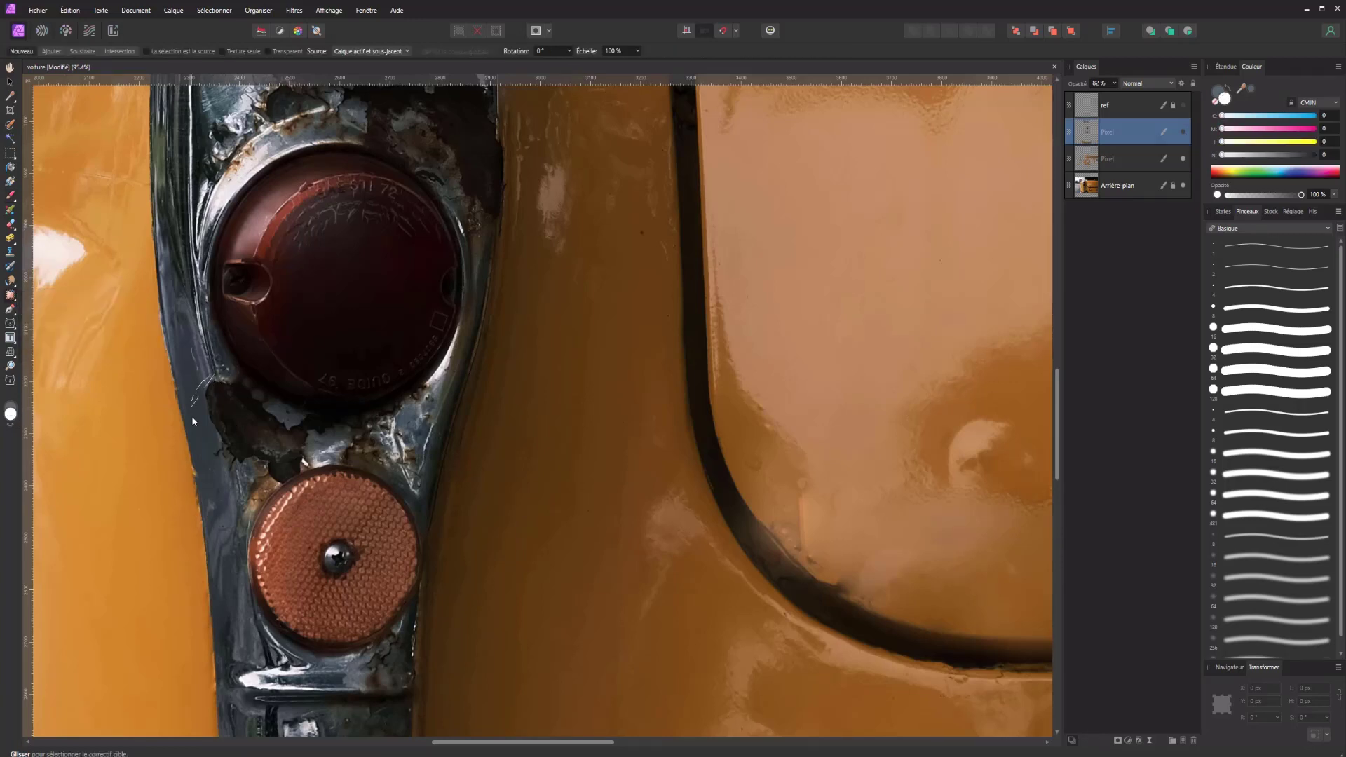
mouse_move(264, 493)
left_mouse_down()
mouse_move(285, 481)
mouse_move(283, 427)
left_mouse_up()
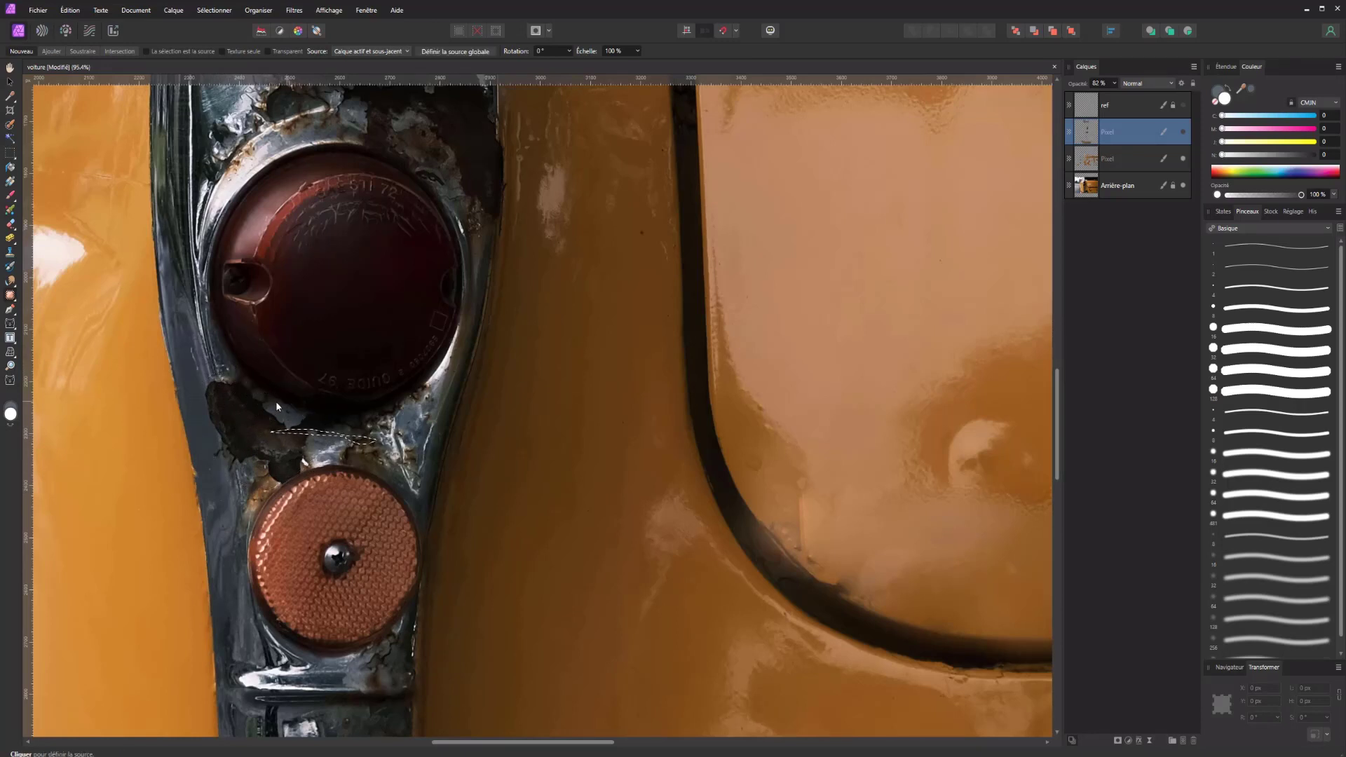
key("ctrl+z")
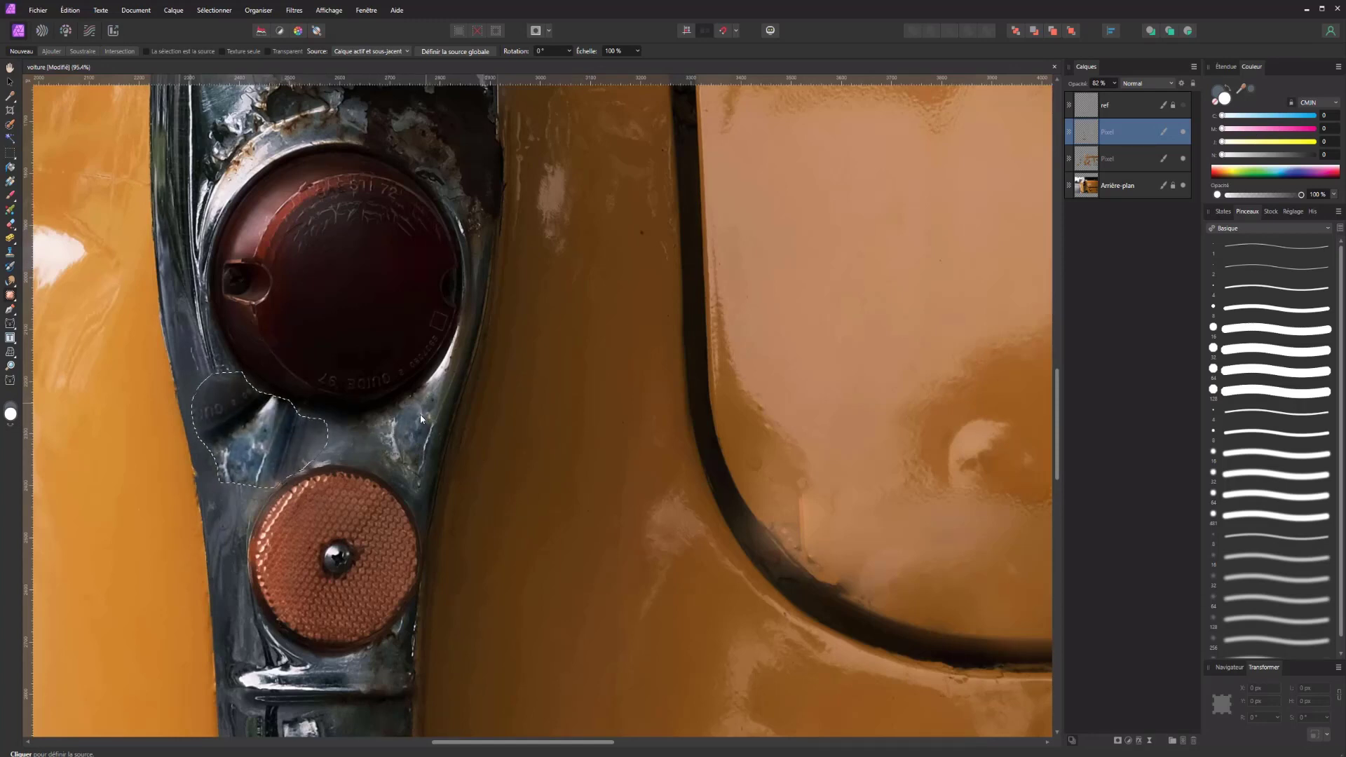
left_click(318, 354)
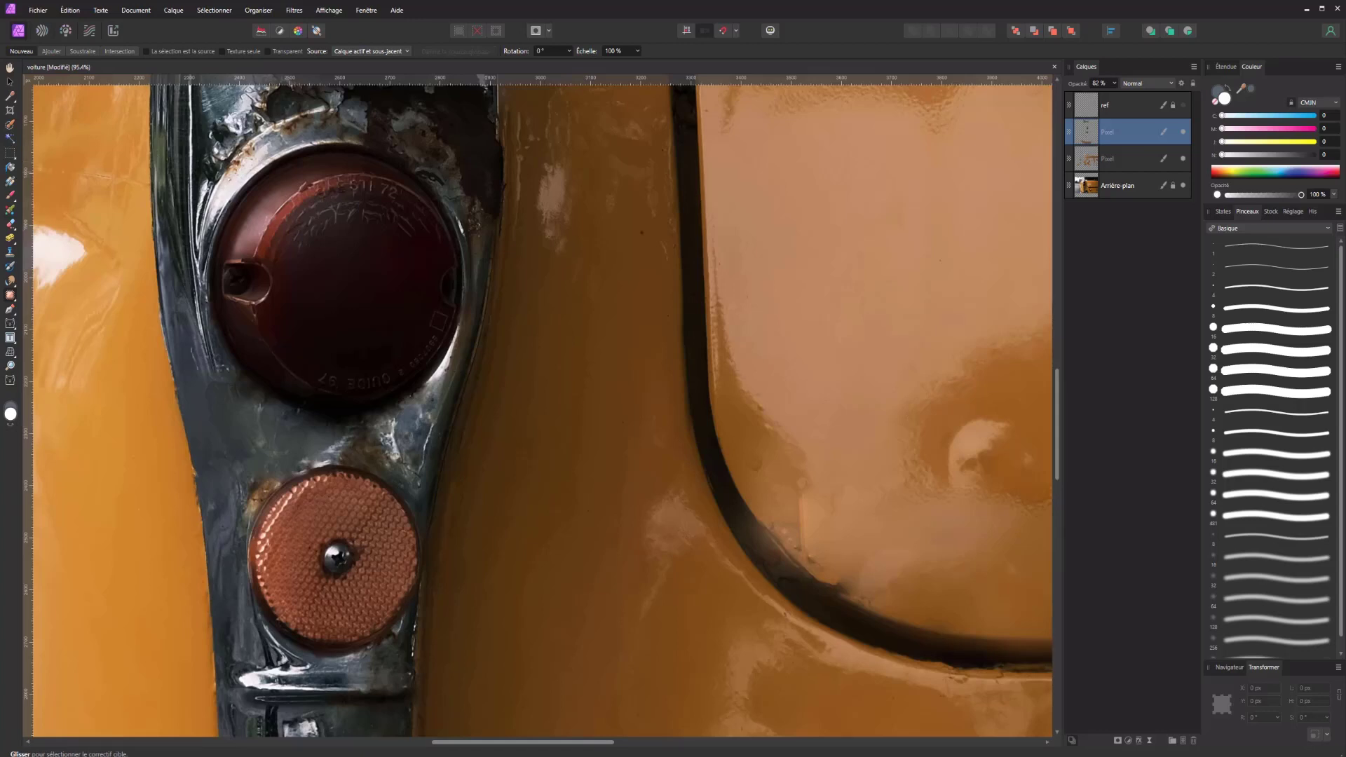
Step: Paint grey over the chrome below the red lamp and centre the lamp–reflector area
key("b")
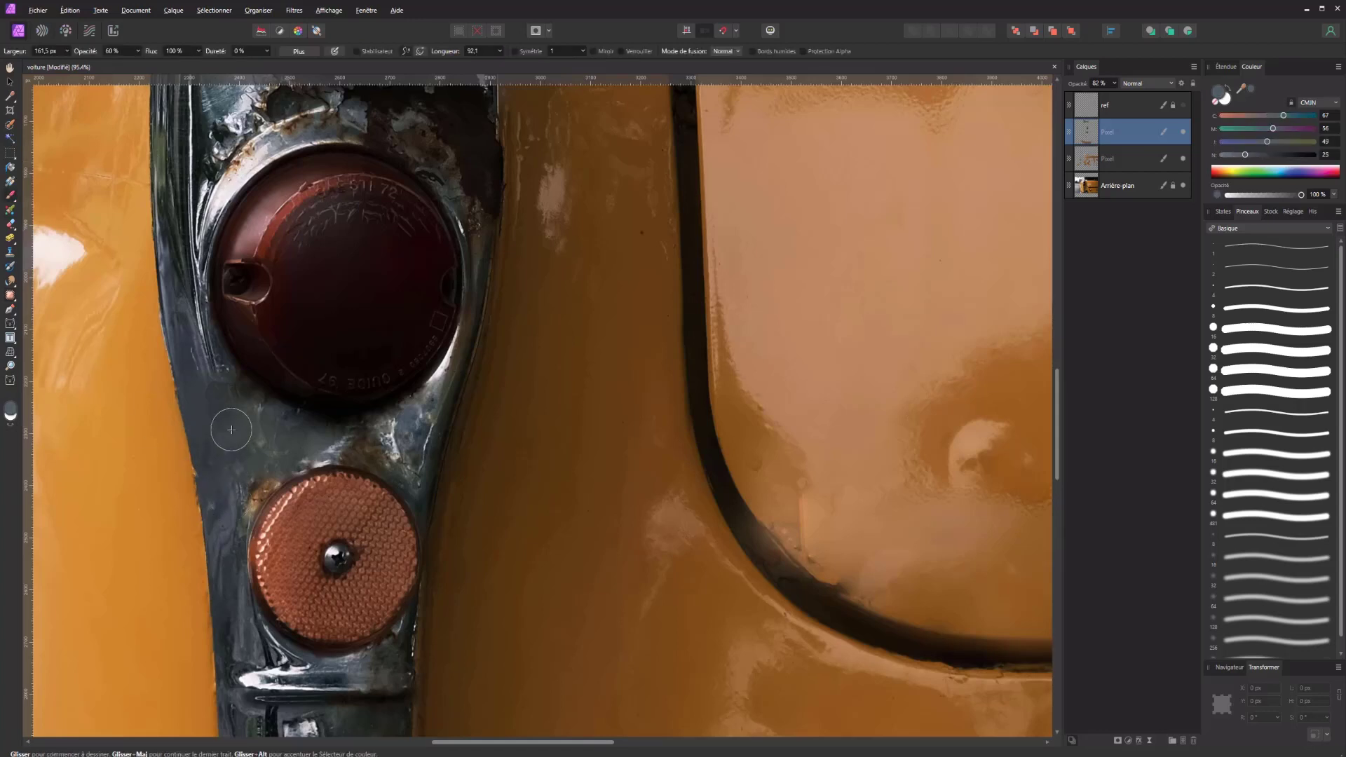
left_click_drag(272, 434, 254, 457)
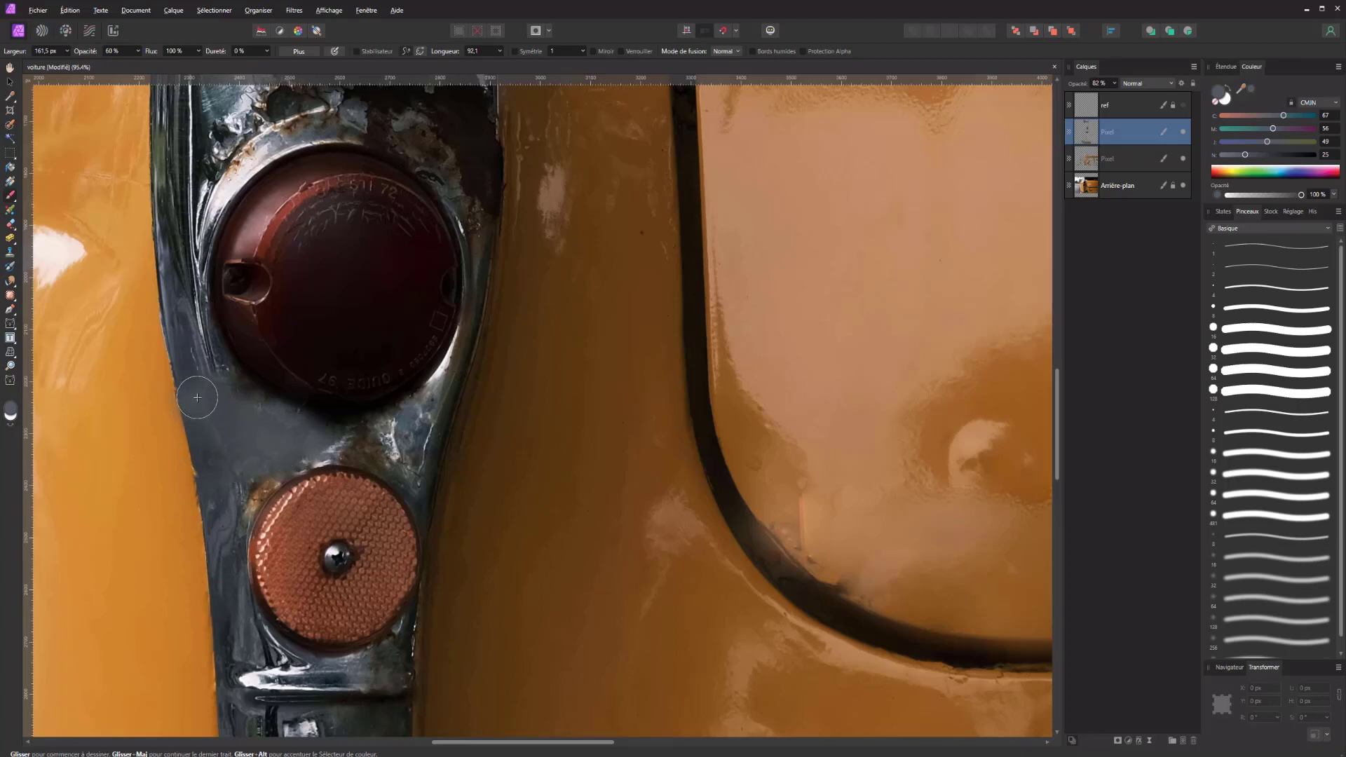
scroll(254, 457, "down", 3)
scroll(283, 369, "up", 3)
scroll(232, 386, "up", 3)
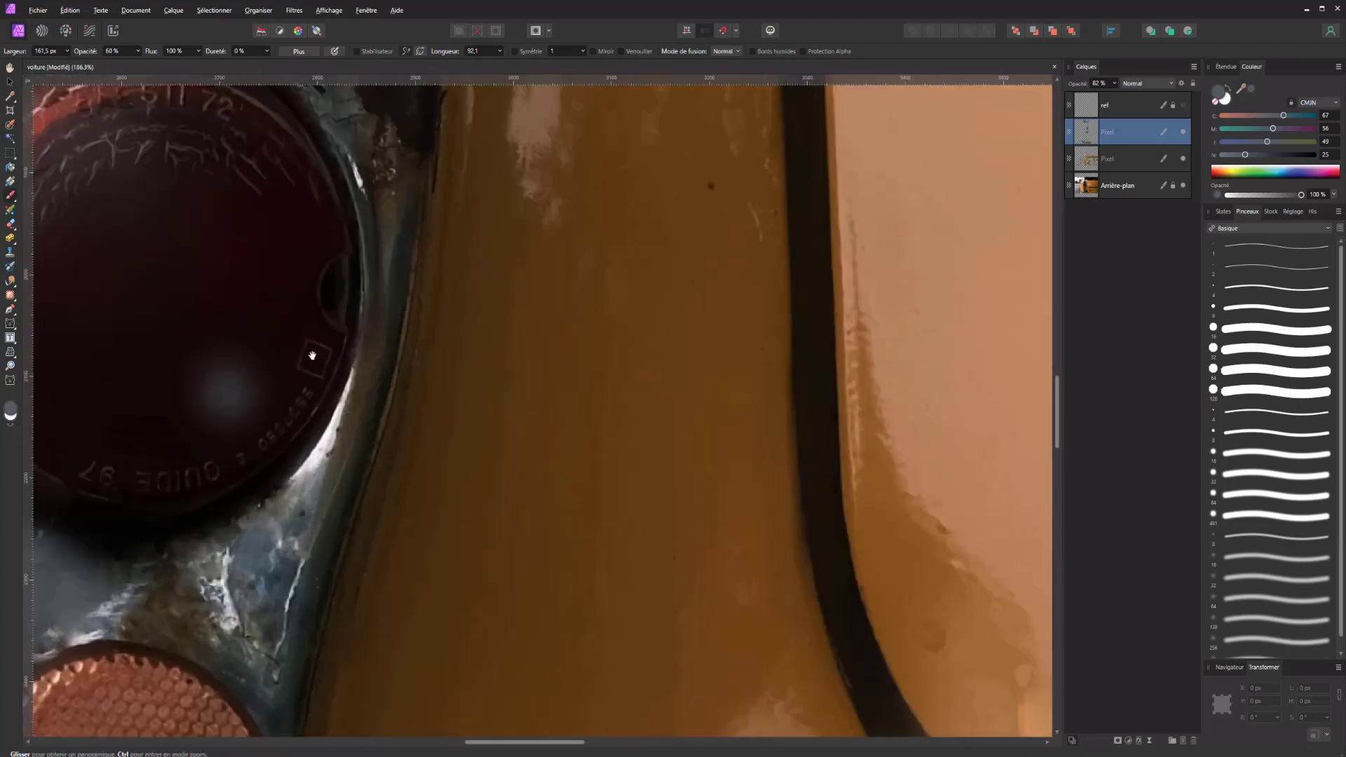
left_click_drag(756, 283, 813, 274)
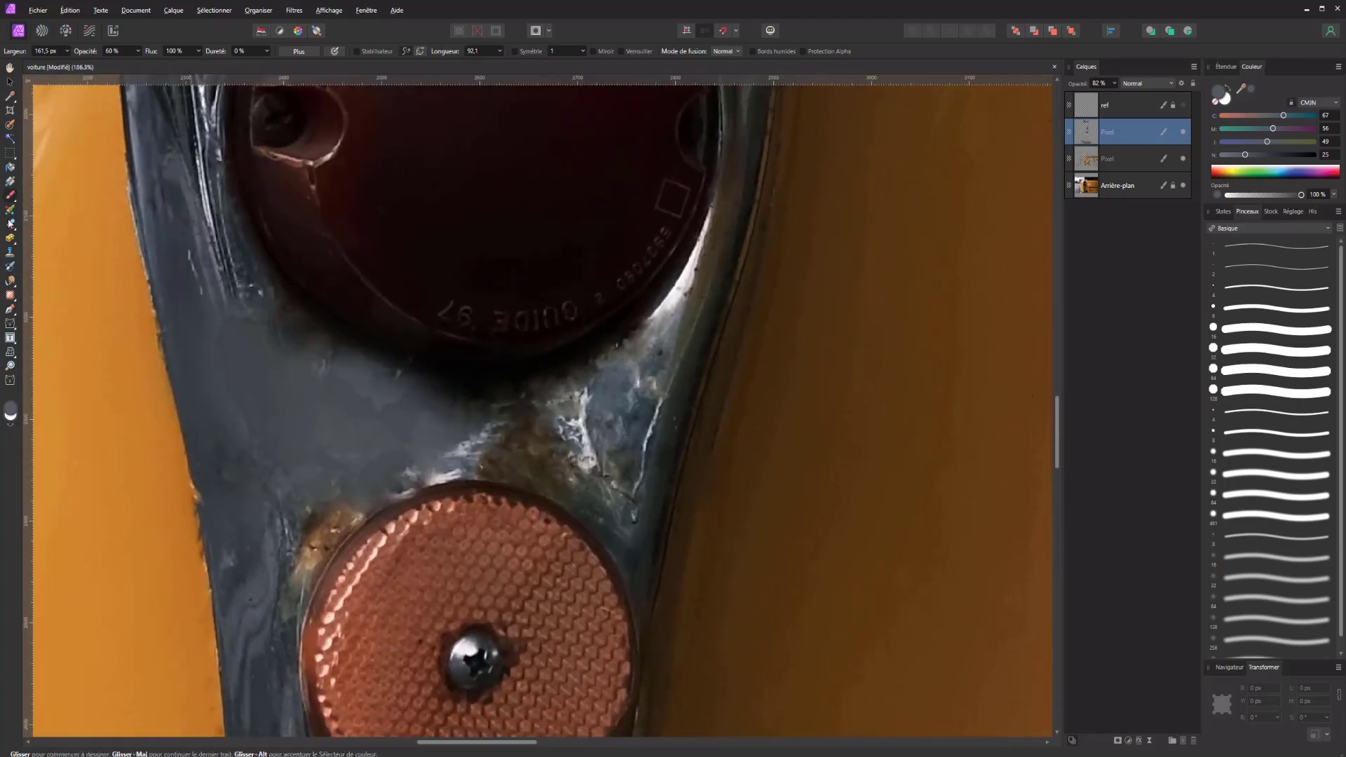
left_click(12, 302)
left_click(56, 297)
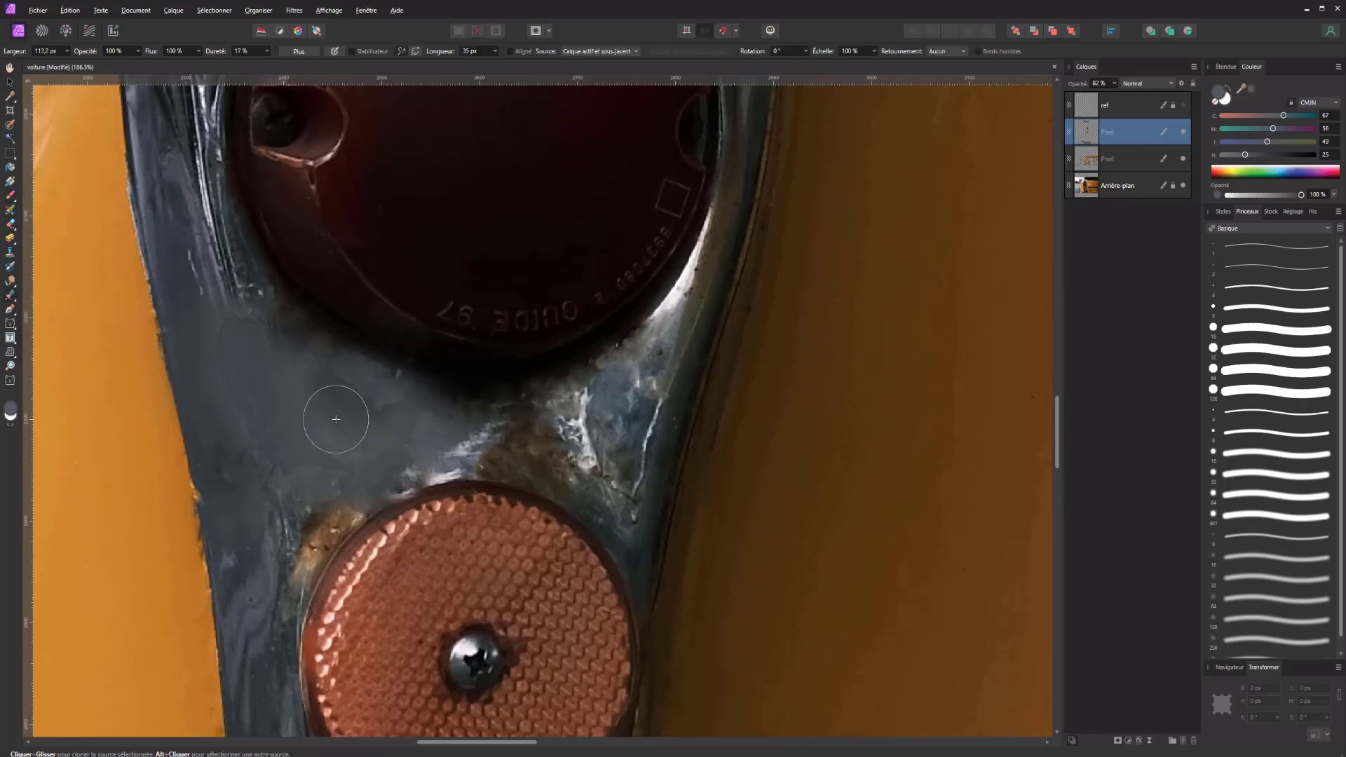
Step: Shrink the brush and inpaint the rust spot on the chrome above the orange reflector
left_click(6, 291)
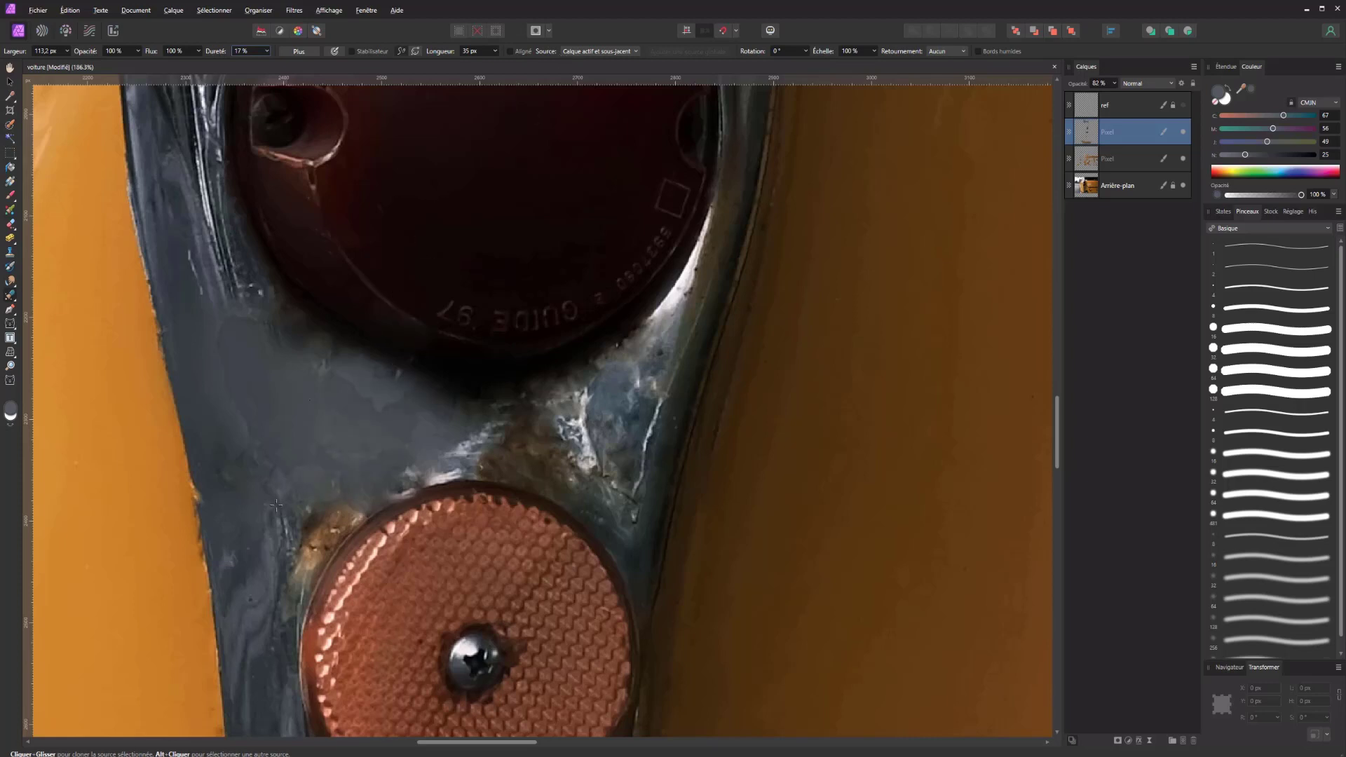
left_click_drag(281, 465, 184, 454)
left_click(19, 298)
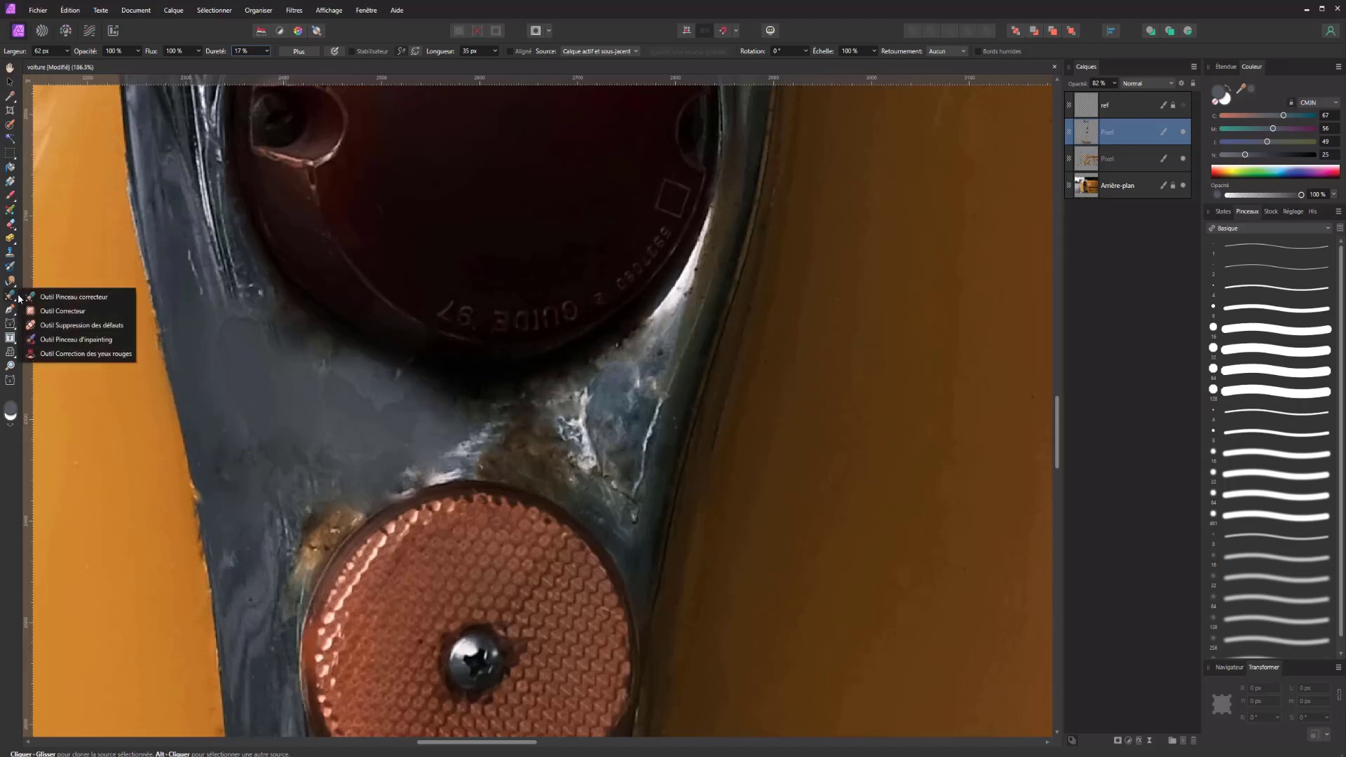
left_click(78, 339)
left_click_drag(209, 348, 254, 443)
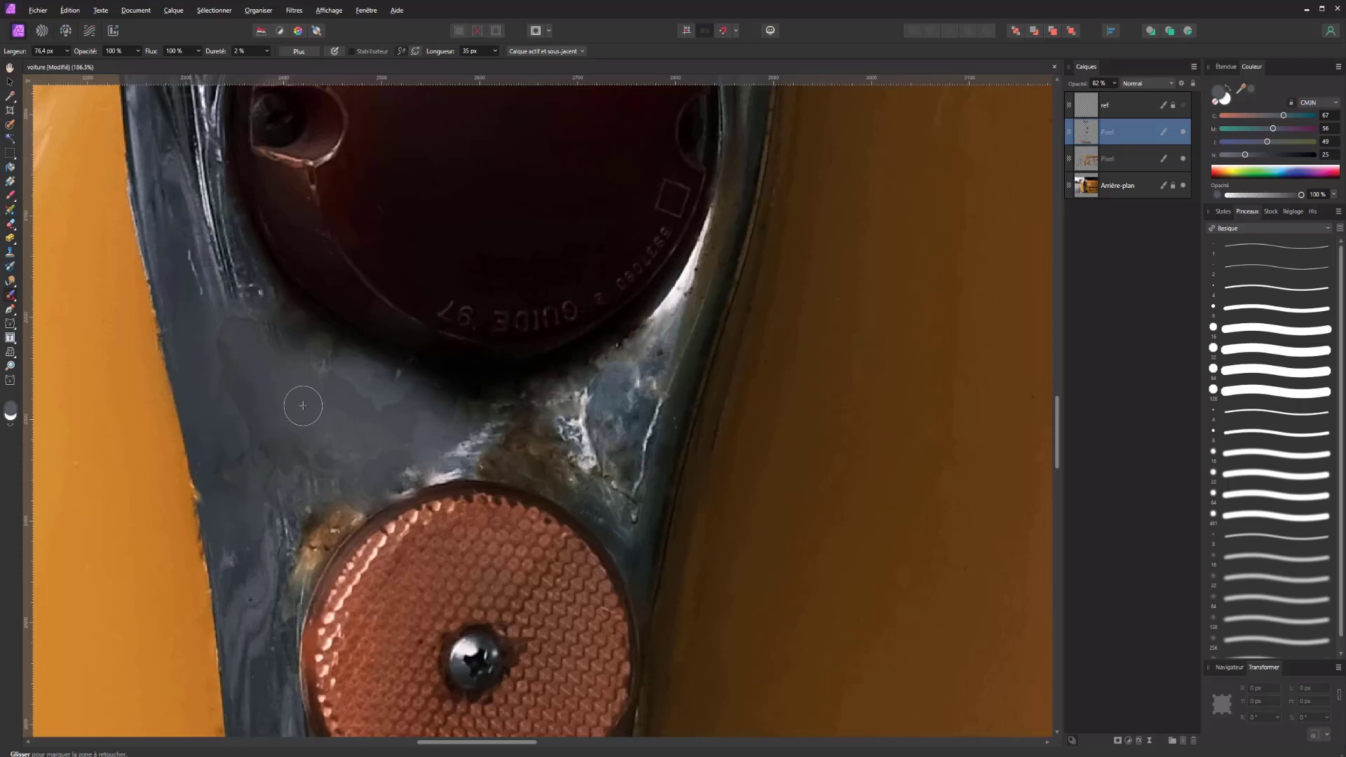
Step: Add a new Pixel layer and inpaint rust along the chrome's left edge and lower section
left_click(1185, 133)
left_click(1182, 742)
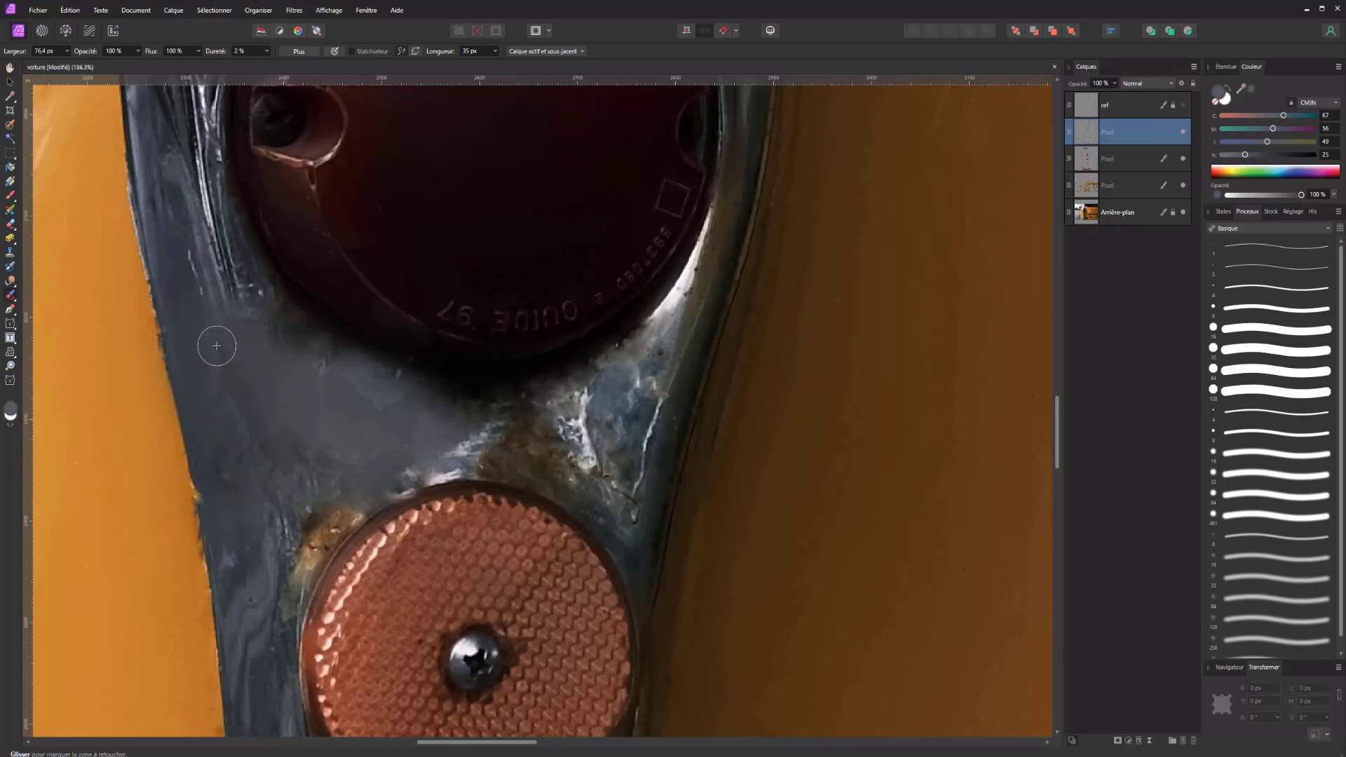
left_click_drag(217, 343, 249, 441)
left_click_drag(232, 373, 426, 416)
key("bracketleft")
key("bracketleft")
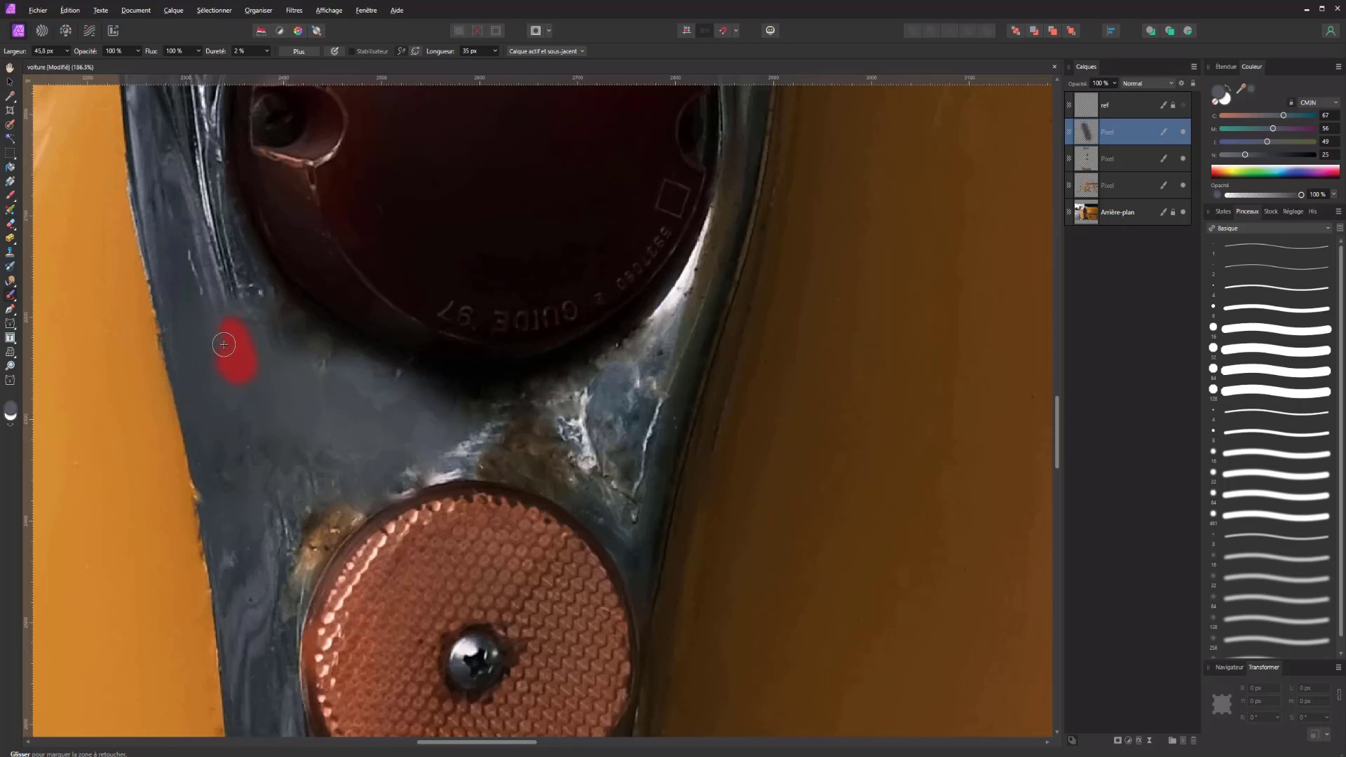
mouse_move(314, 366)
left_mouse_down()
mouse_move(371, 410)
mouse_move(438, 410)
left_mouse_up()
mouse_move(329, 491)
left_mouse_down()
mouse_move(302, 499)
mouse_move(328, 448)
left_mouse_up()
Step: Inpaint the rusty chrome between the two red tail lights
scroll(514, 292, "down", 5)
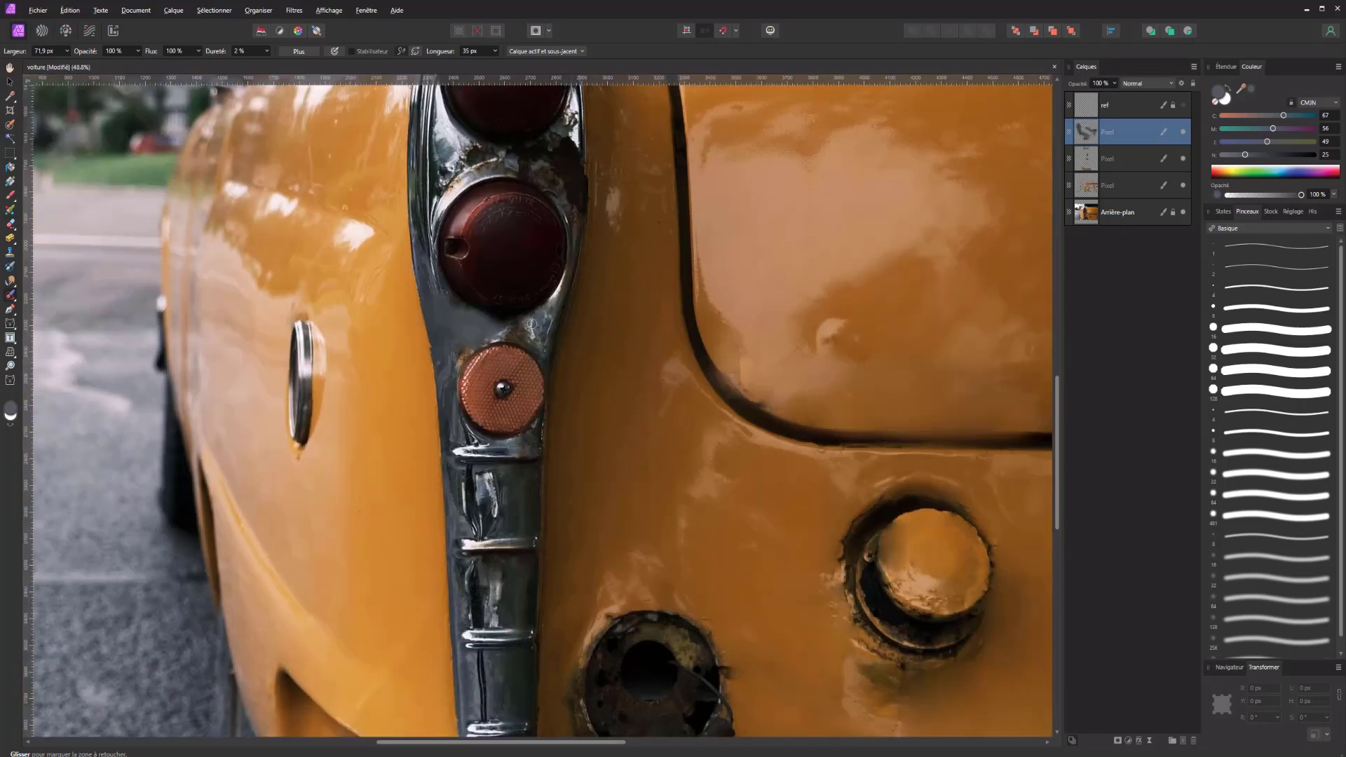
scroll(592, 291, "up", 4)
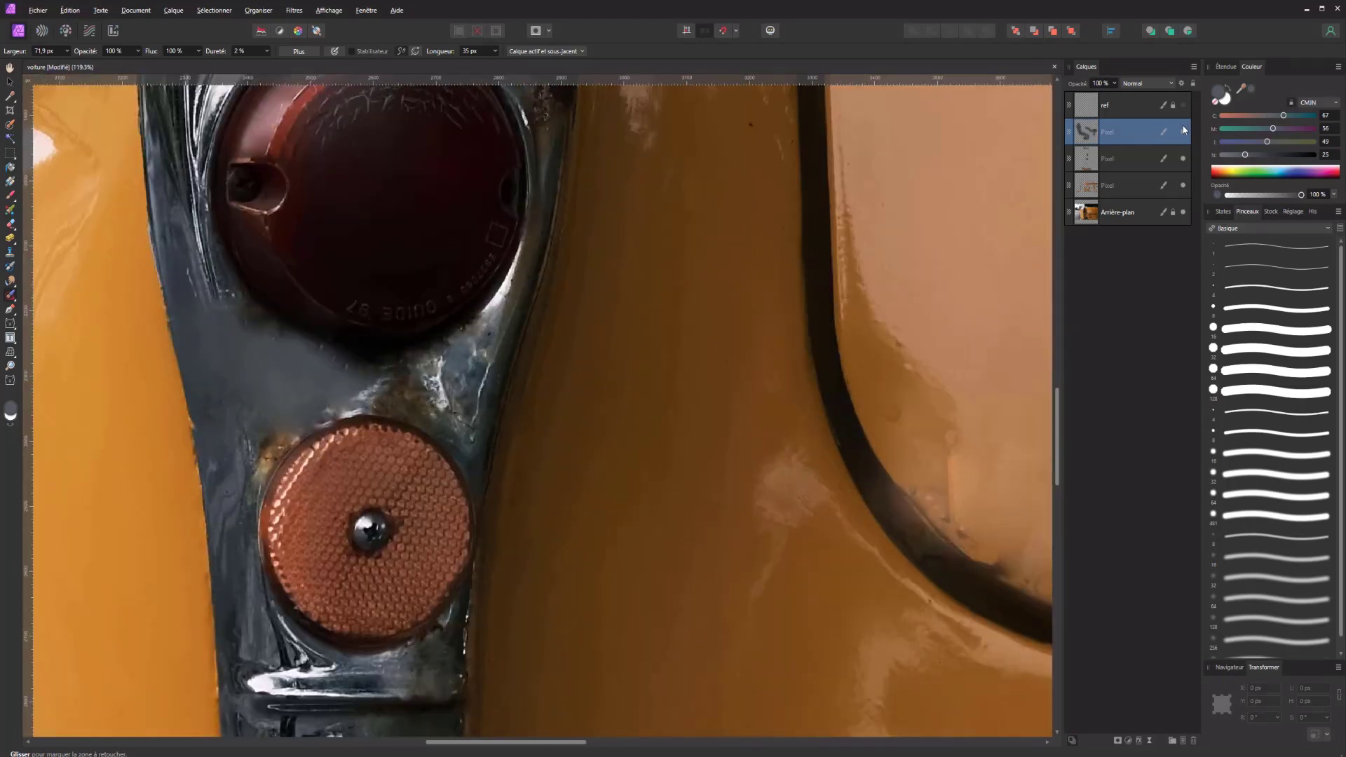
left_click_drag(445, 306, 469, 657)
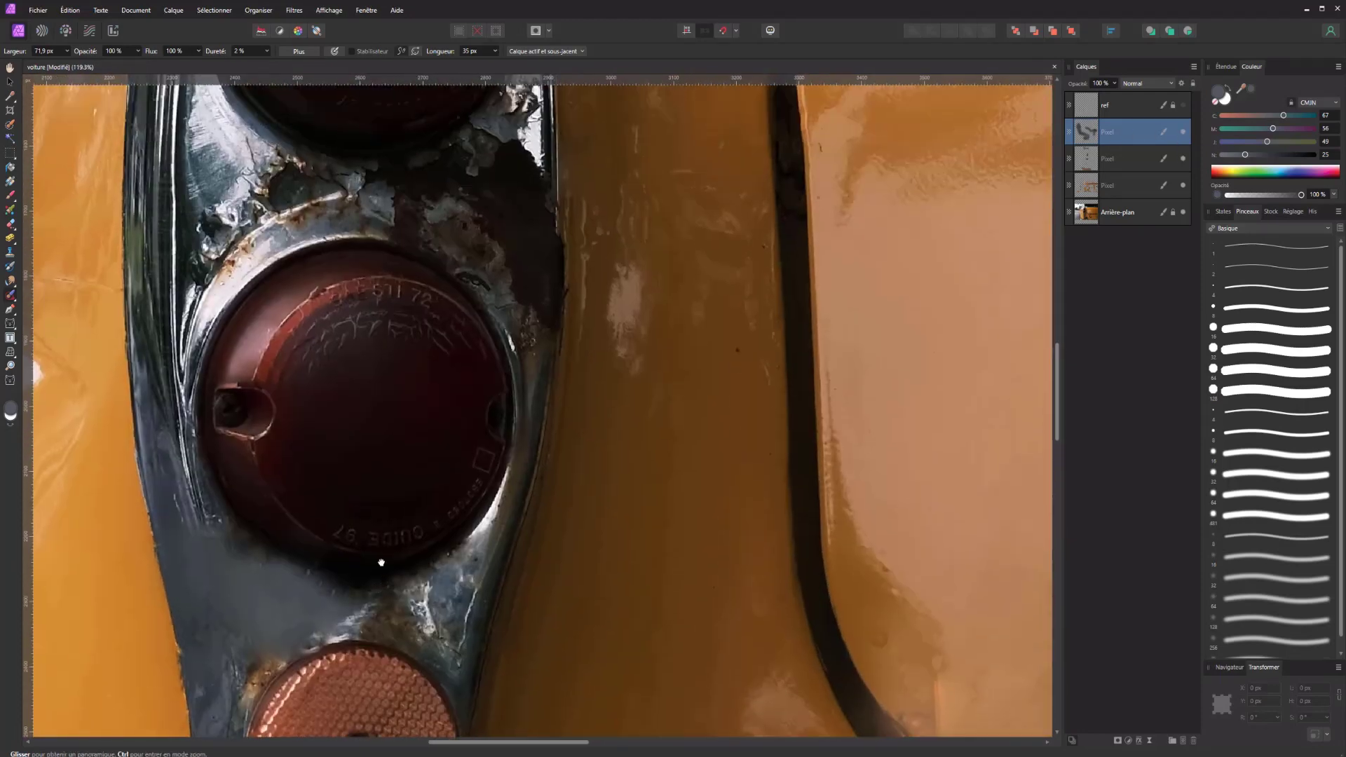
mouse_move(261, 279)
left_mouse_down()
mouse_move(272, 327)
mouse_move(308, 342)
left_mouse_up()
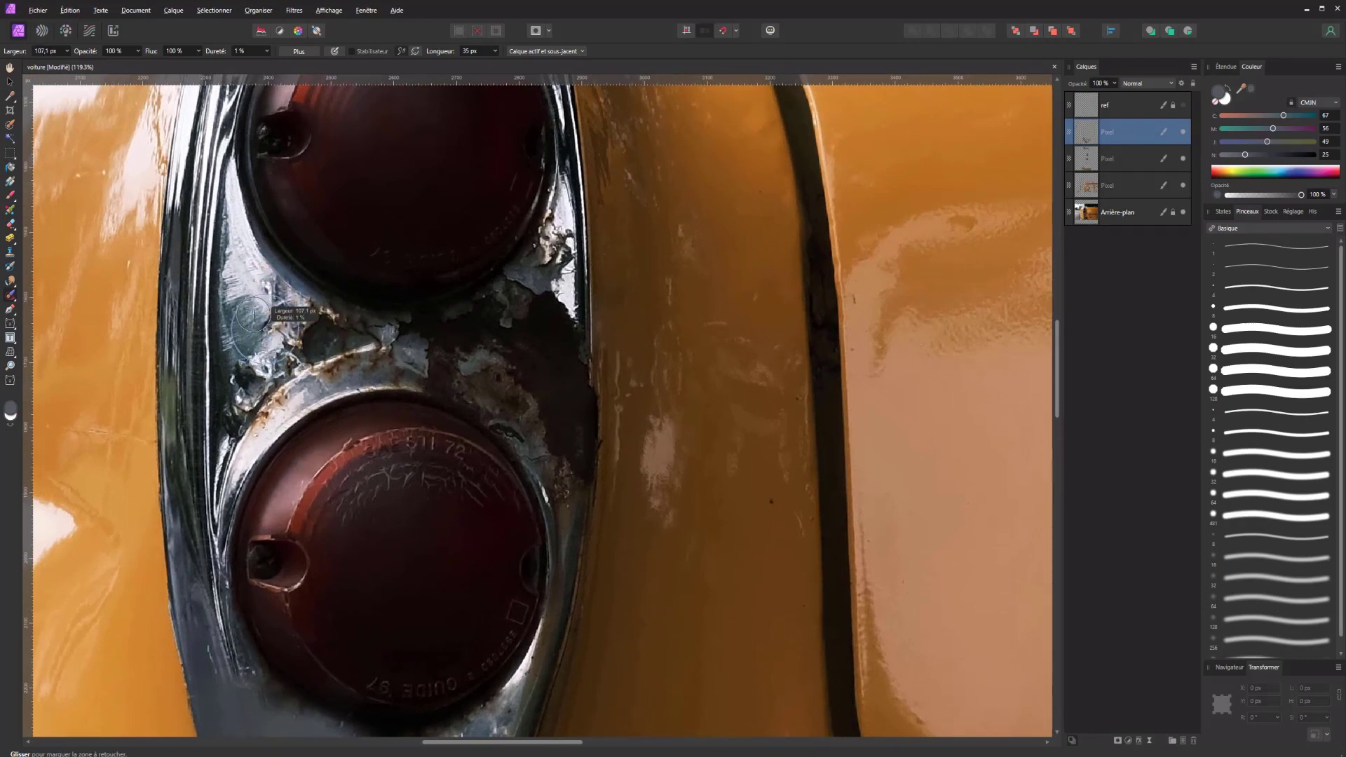
mouse_move(252, 295)
left_mouse_down()
mouse_move(285, 329)
mouse_move(250, 381)
mouse_move(262, 344)
mouse_move(253, 388)
left_mouse_up()
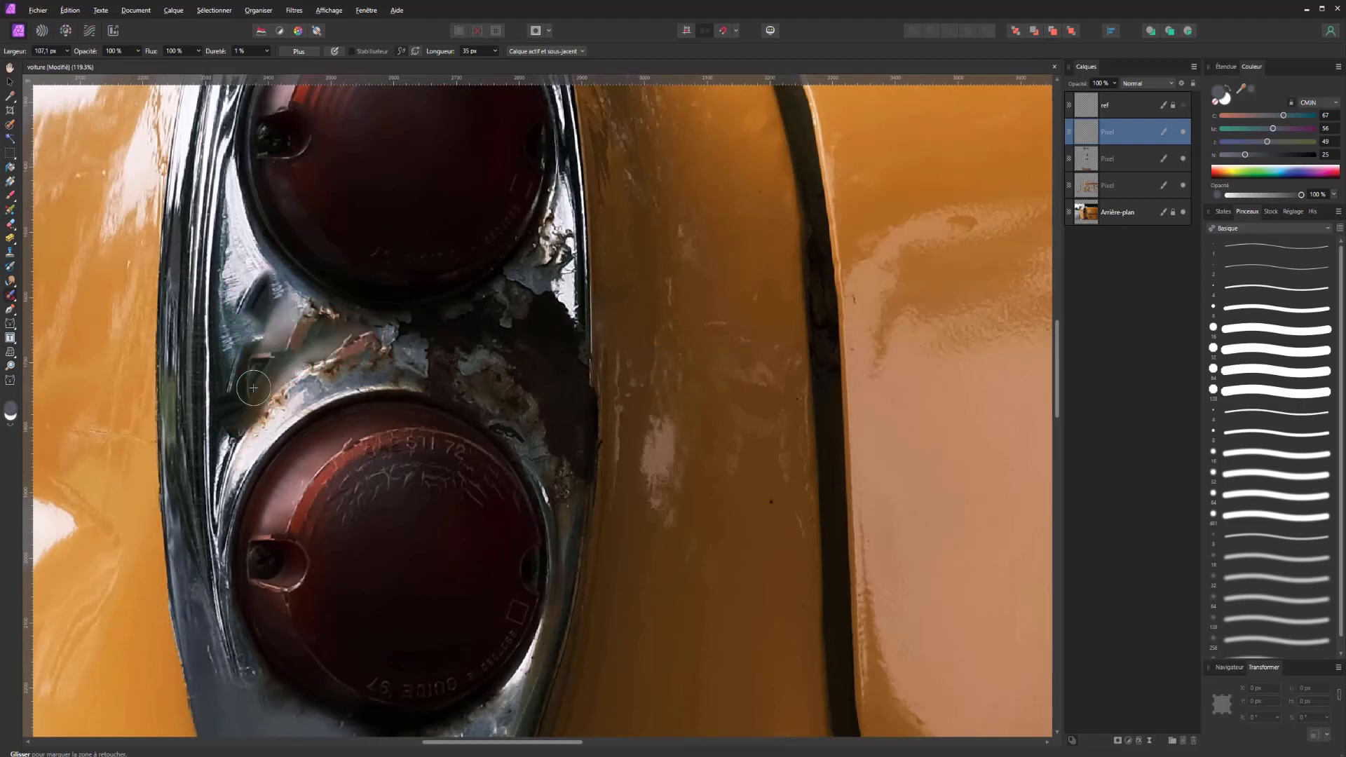
Step: With the Clone Brush, cover the rusty chrome between the lights with bright metal texture
left_click(13, 299)
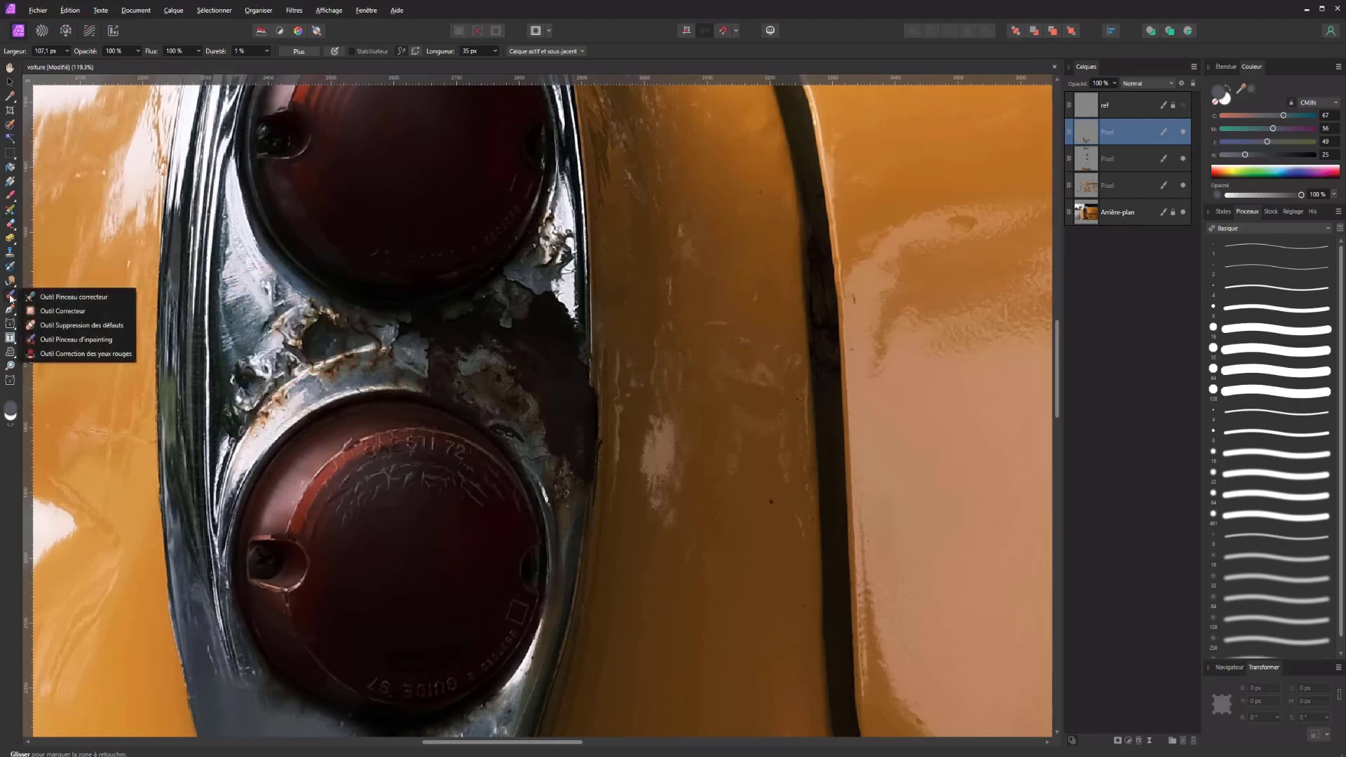
left_click(42, 302)
scroll(275, 307, "up", 3)
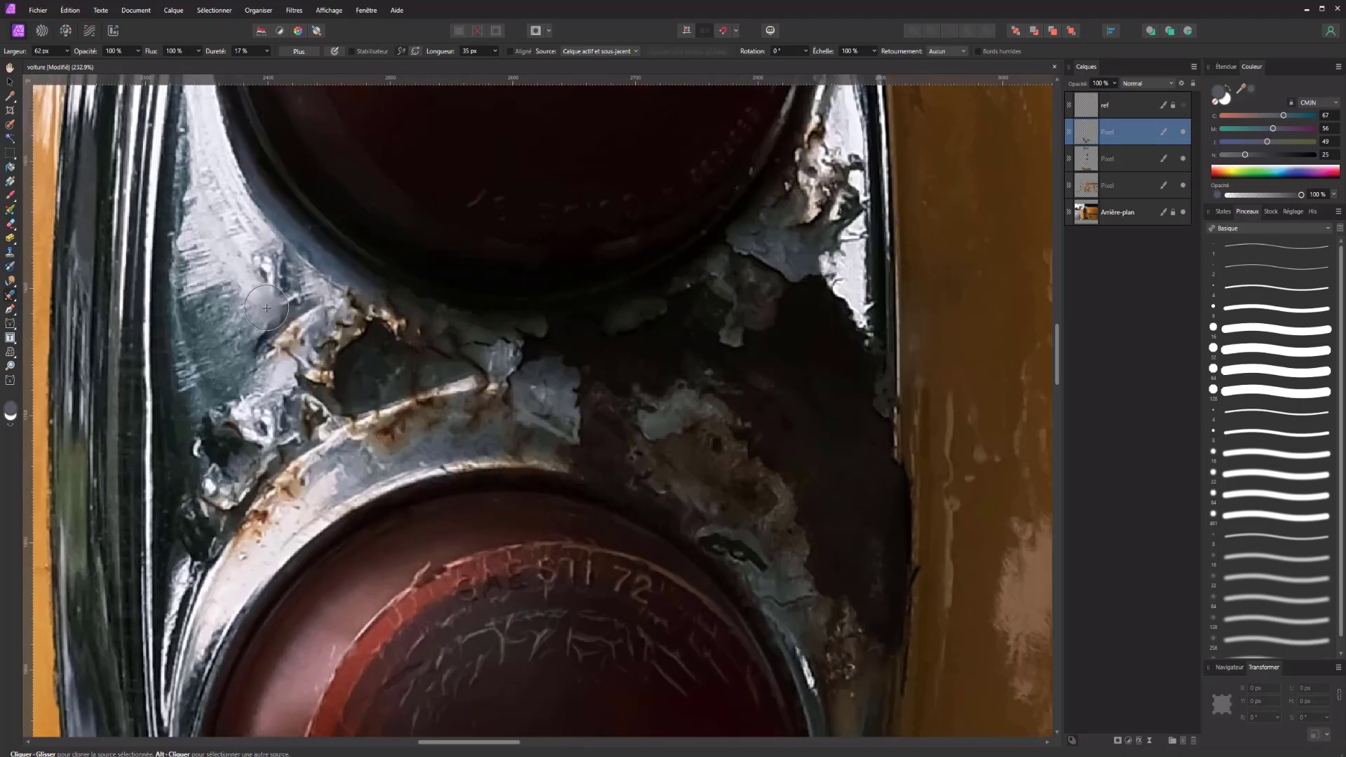
scroll(276, 307, "up", 2)
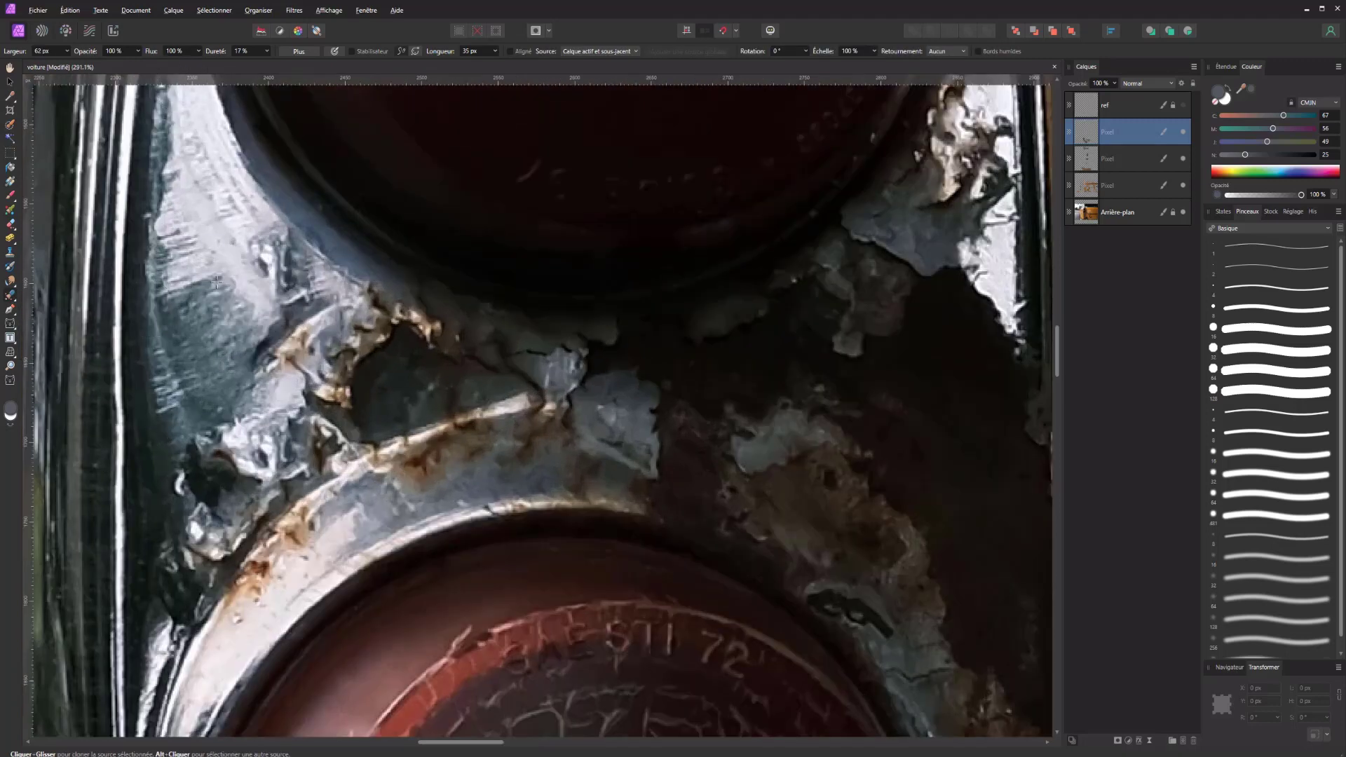
left_click_drag(280, 260, 286, 294)
left_click_drag(250, 282, 199, 341)
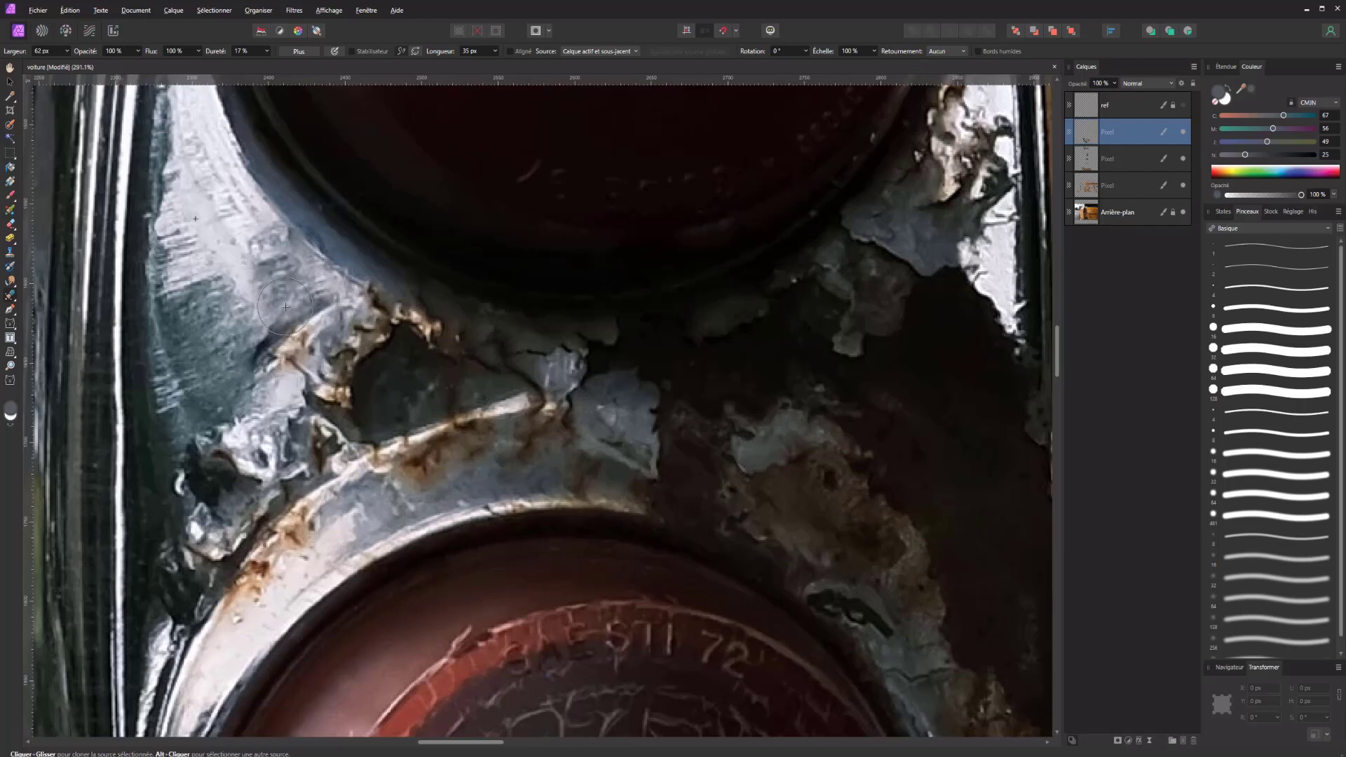
Step: Clone lighter metal over the dark rusty streaks down the chrome's left edge
mouse_move(210, 430)
left_mouse_down()
mouse_move(187, 585)
mouse_move(270, 462)
left_mouse_up()
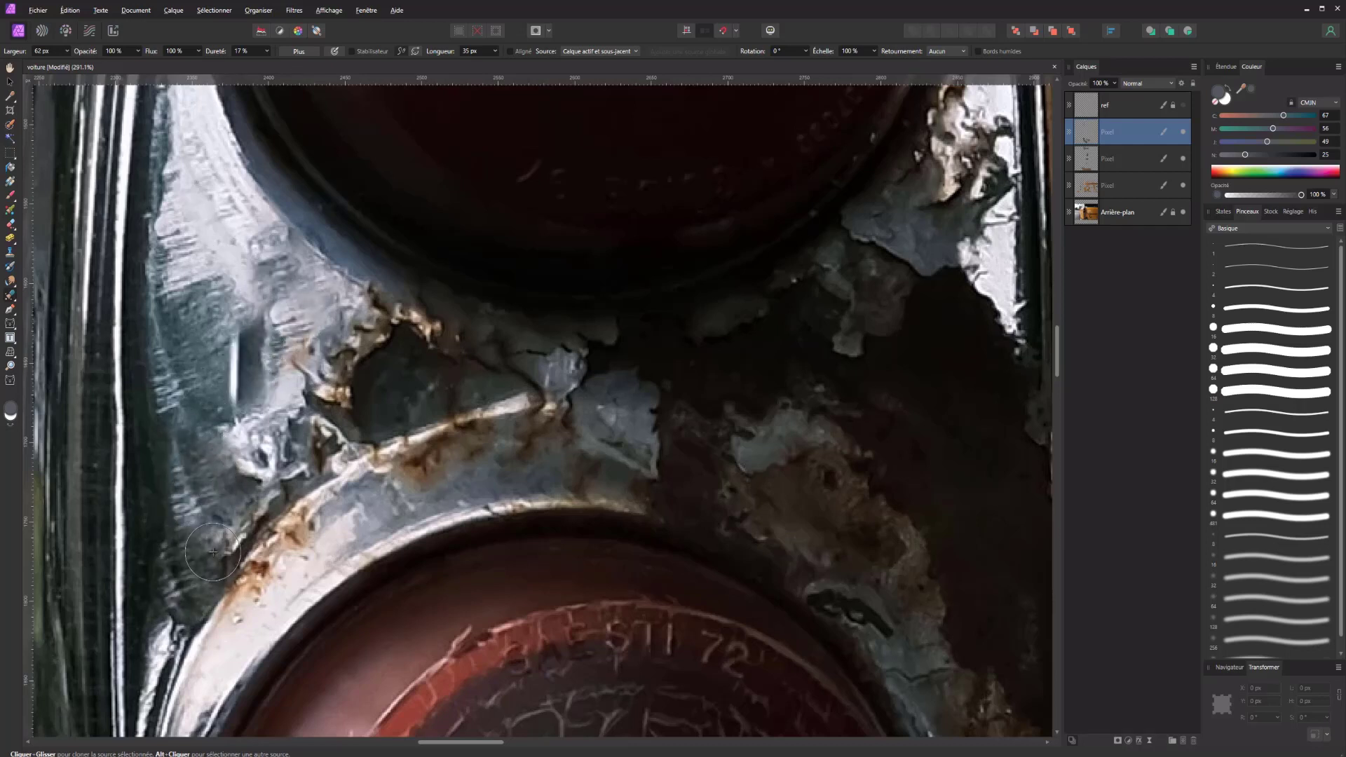
mouse_move(250, 352)
left_mouse_down()
mouse_move(335, 407)
mouse_move(448, 379)
mouse_move(463, 393)
mouse_move(350, 420)
mouse_move(266, 484)
left_mouse_up()
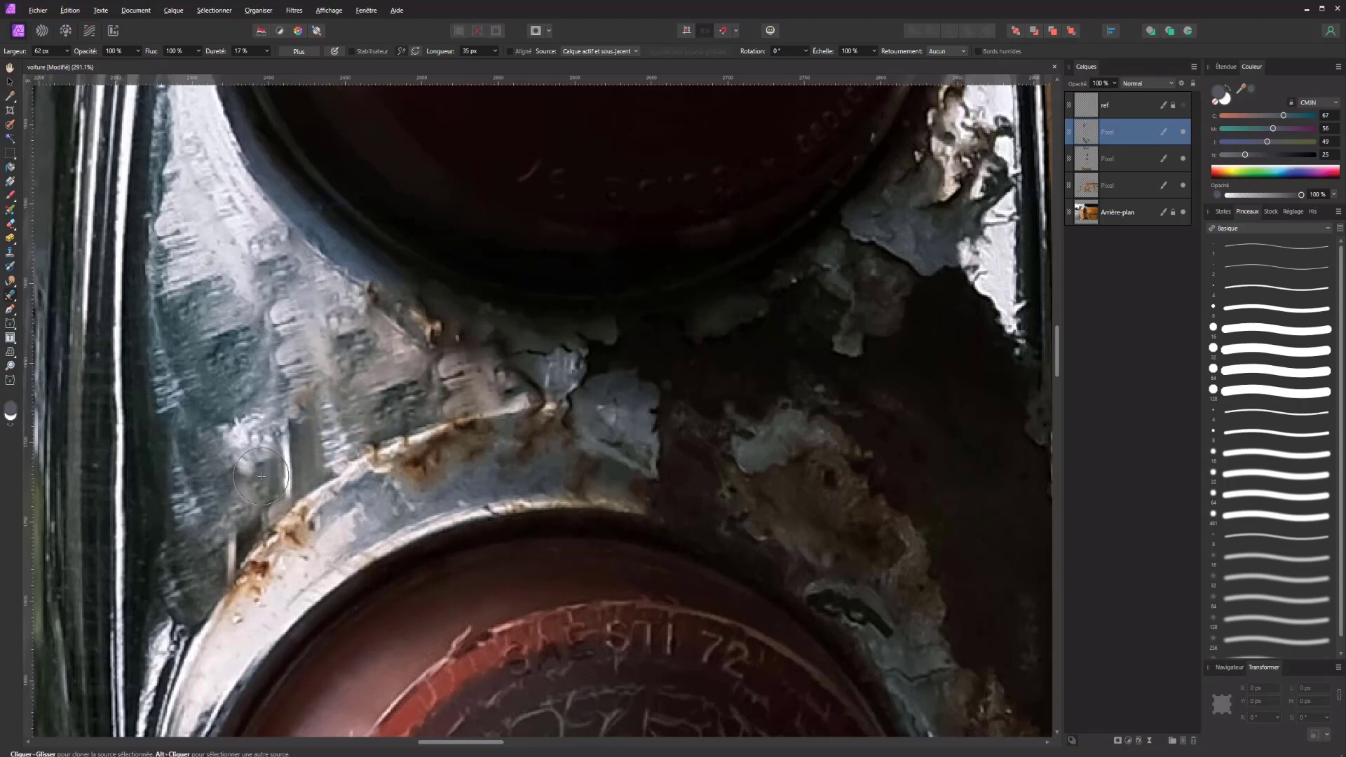
left_click_drag(301, 428, 266, 497)
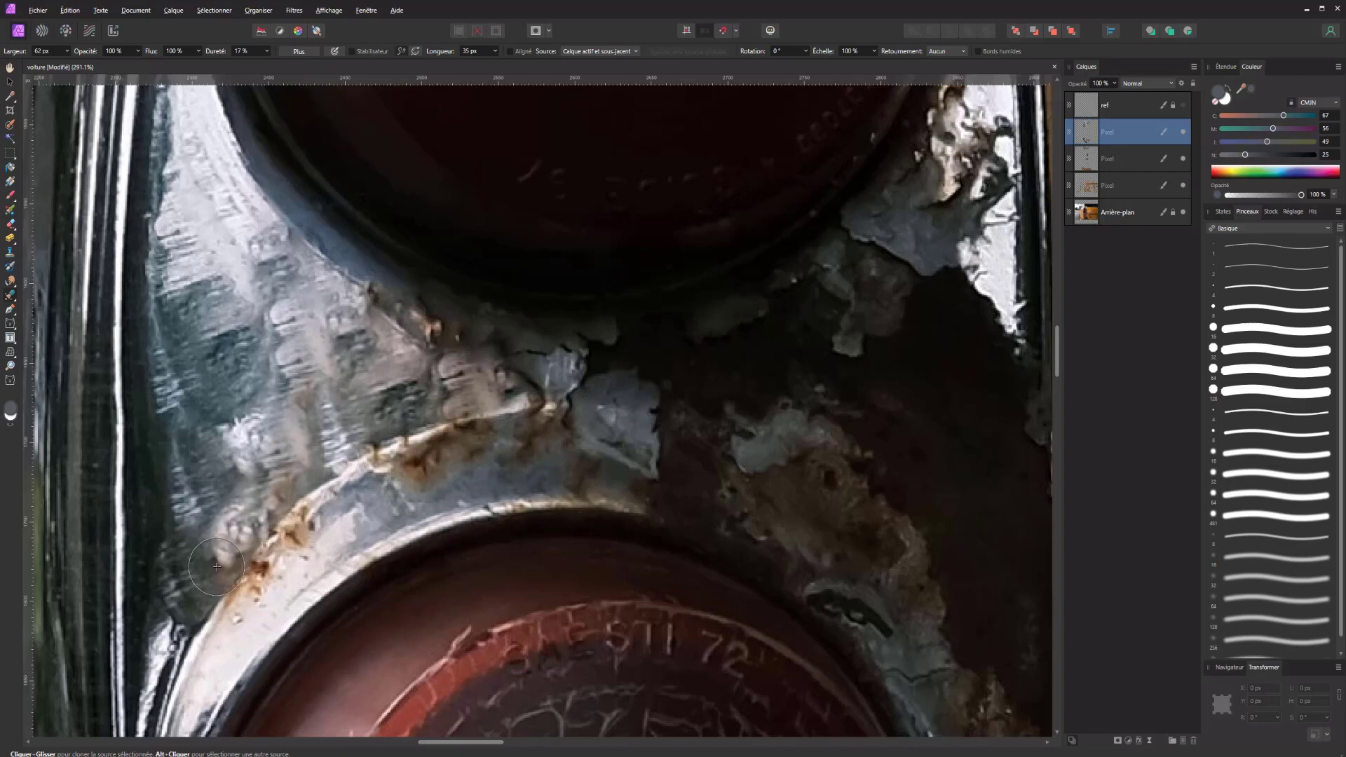
scroll(266, 497, "down", 10)
scroll(272, 456, "up", 2)
scroll(272, 462, "down", 2)
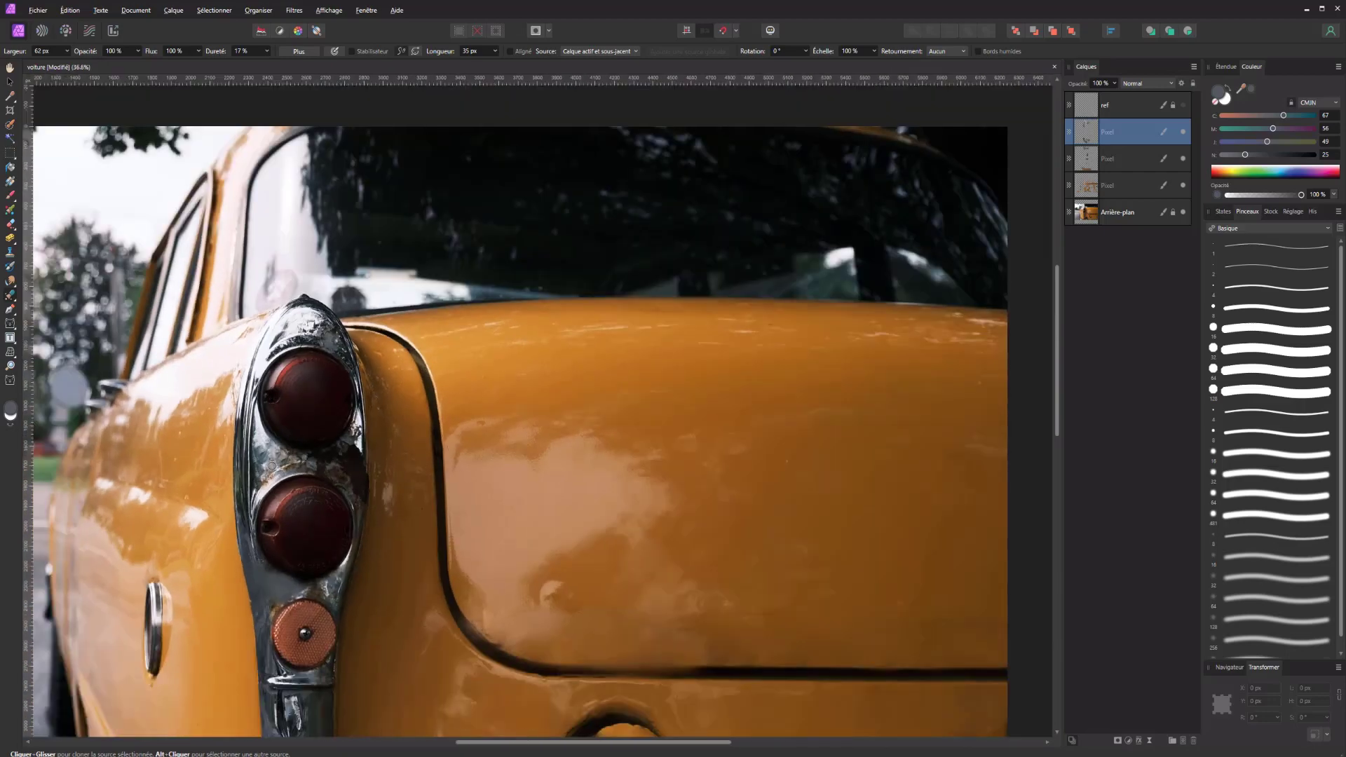
scroll(272, 463, "up", 2)
scroll(272, 463, "down", 4)
Step: Add a Noir et blanc (Black & White) adjustment and move it up the layer stack
scroll(272, 456, "down", 1)
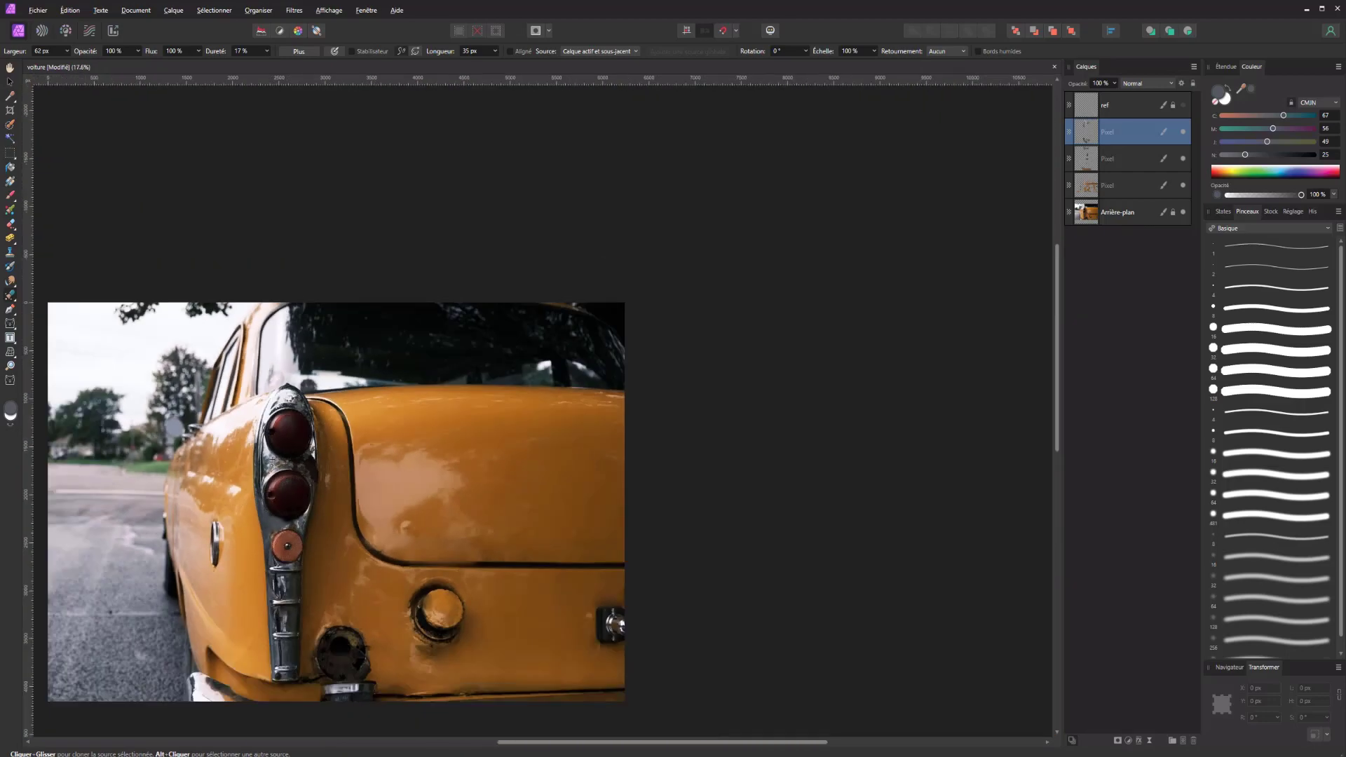
scroll(272, 456, "up", 1)
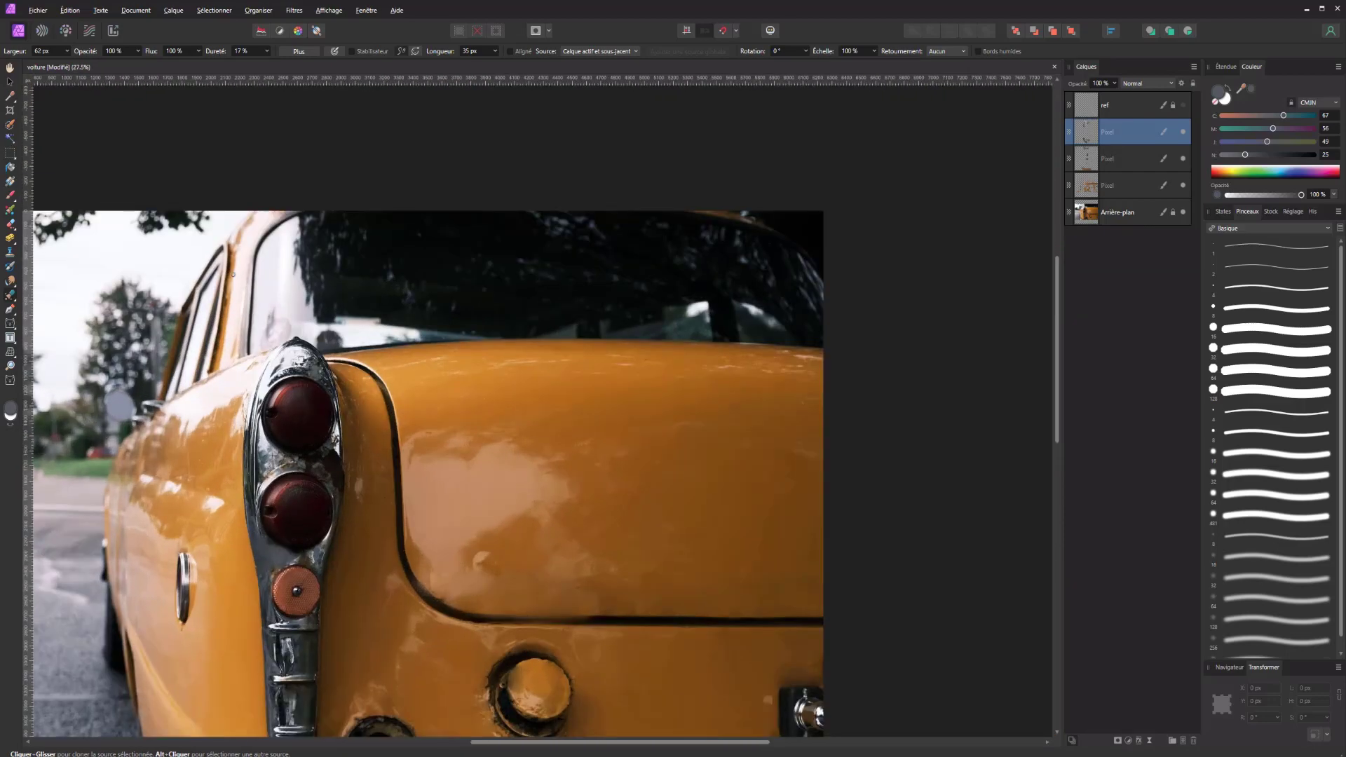
left_click(1130, 742)
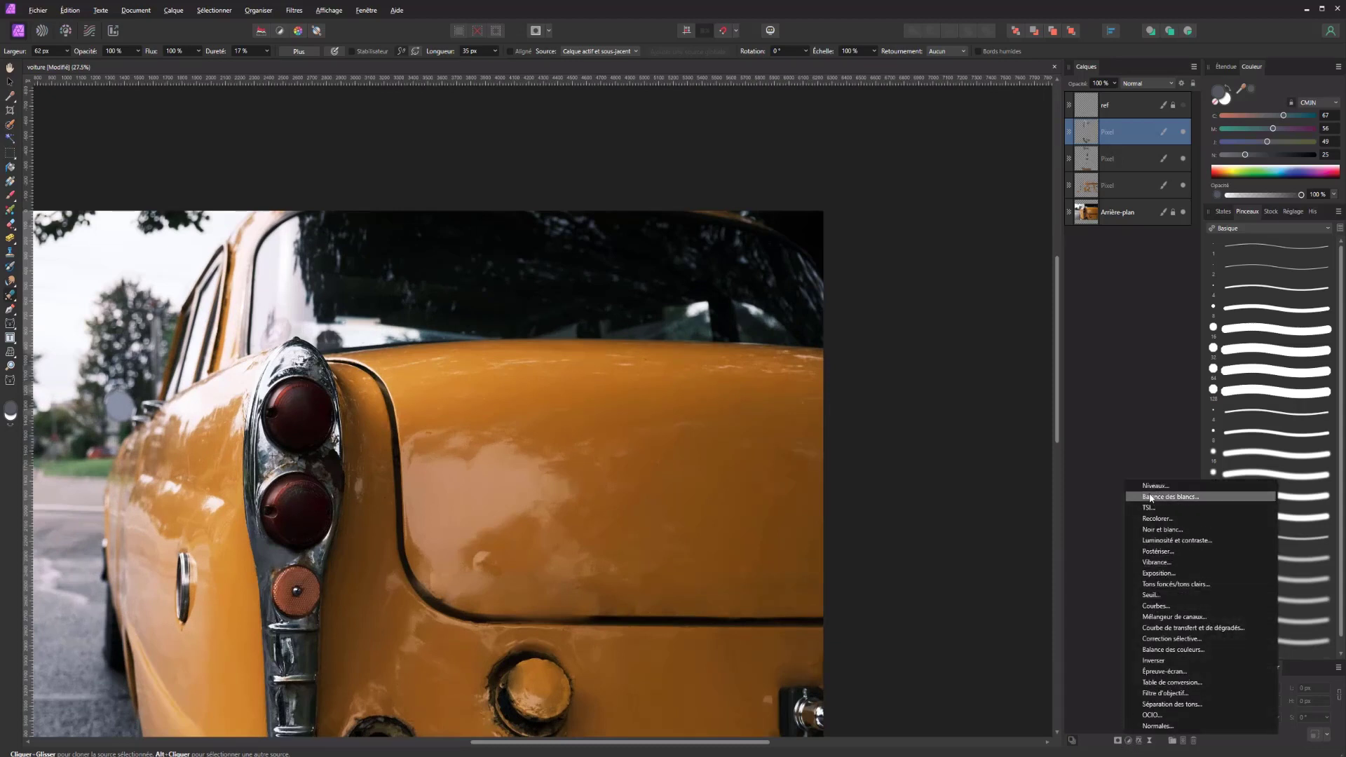
left_click(1162, 530)
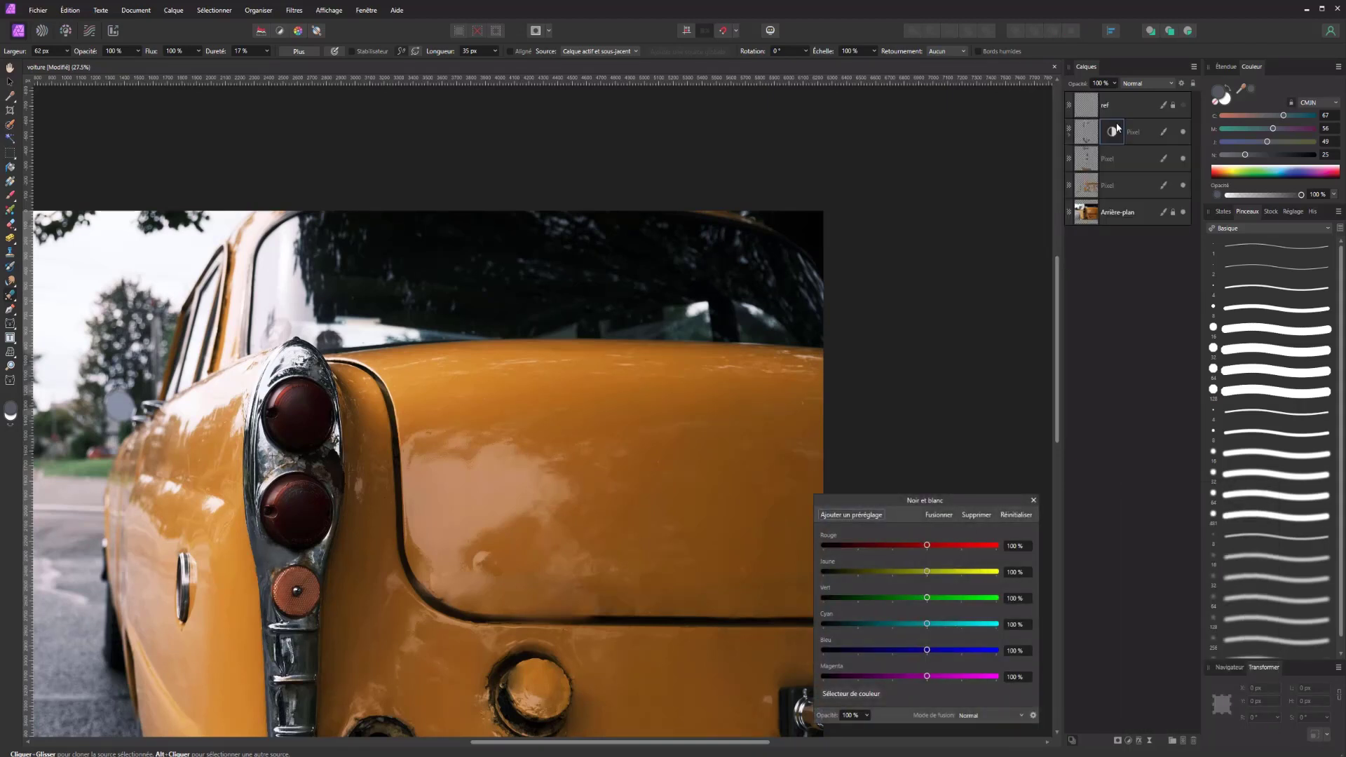
mouse_move(1119, 127)
left_mouse_down()
mouse_move(1121, 114)
mouse_move(1111, 125)
left_mouse_up()
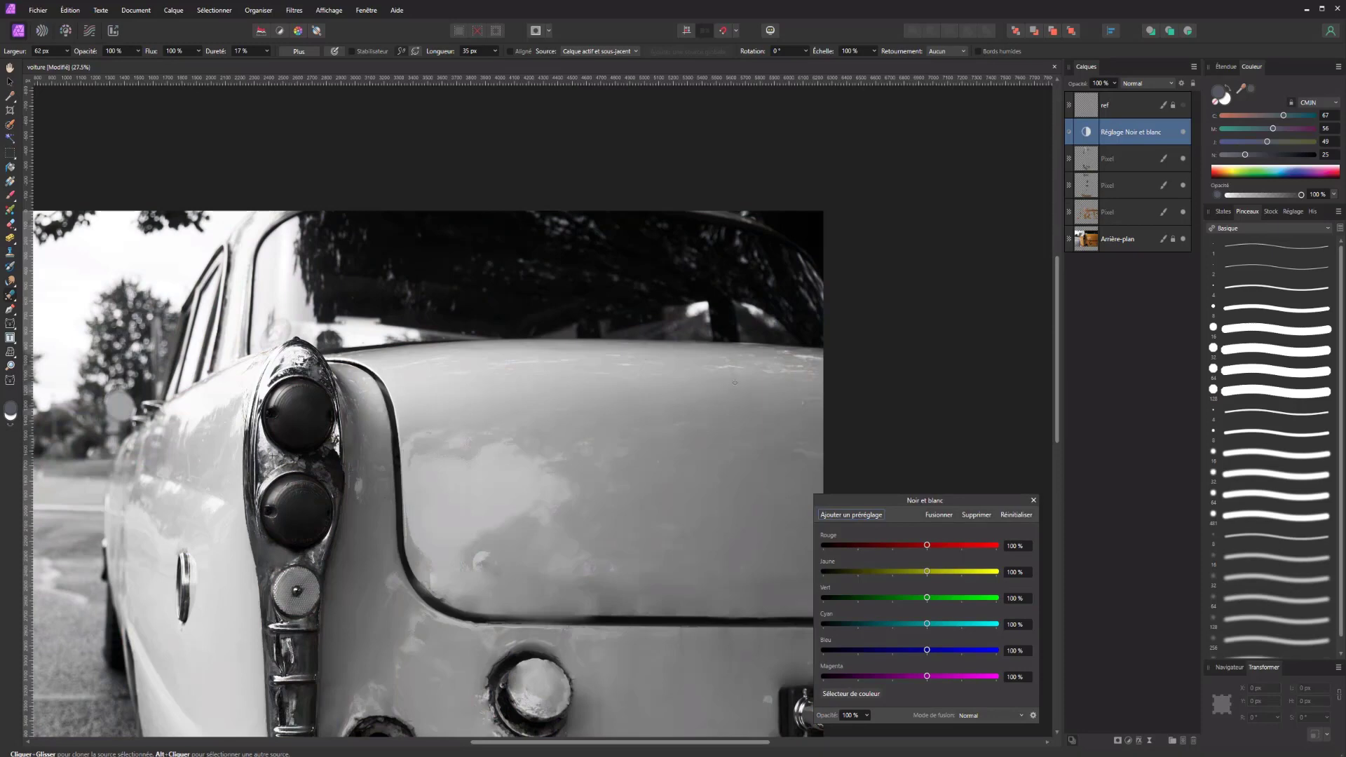
Step: Set the Black & White sliders to Red 87%, Yellow 95%, Cyan 166%, Blue 29%
left_click_drag(925, 546, 903, 545)
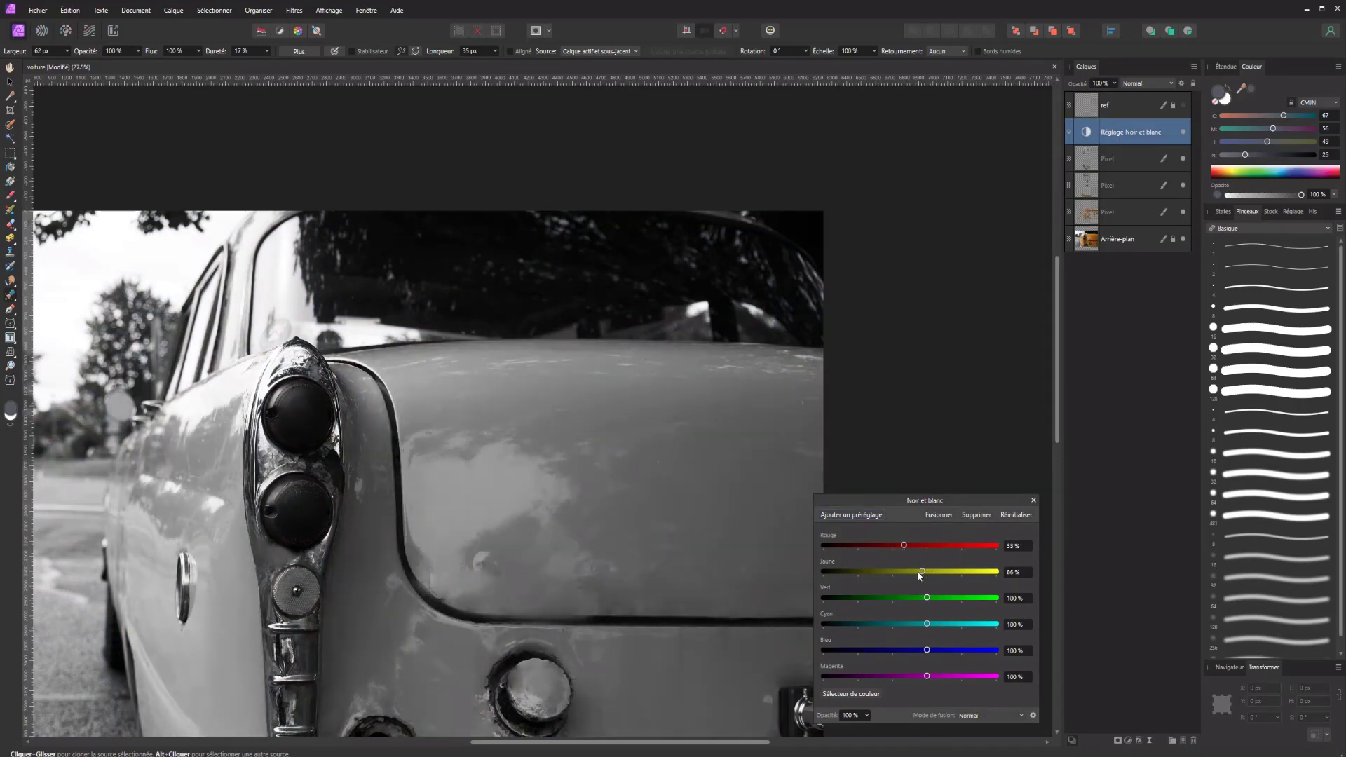
left_click_drag(920, 572, 939, 571)
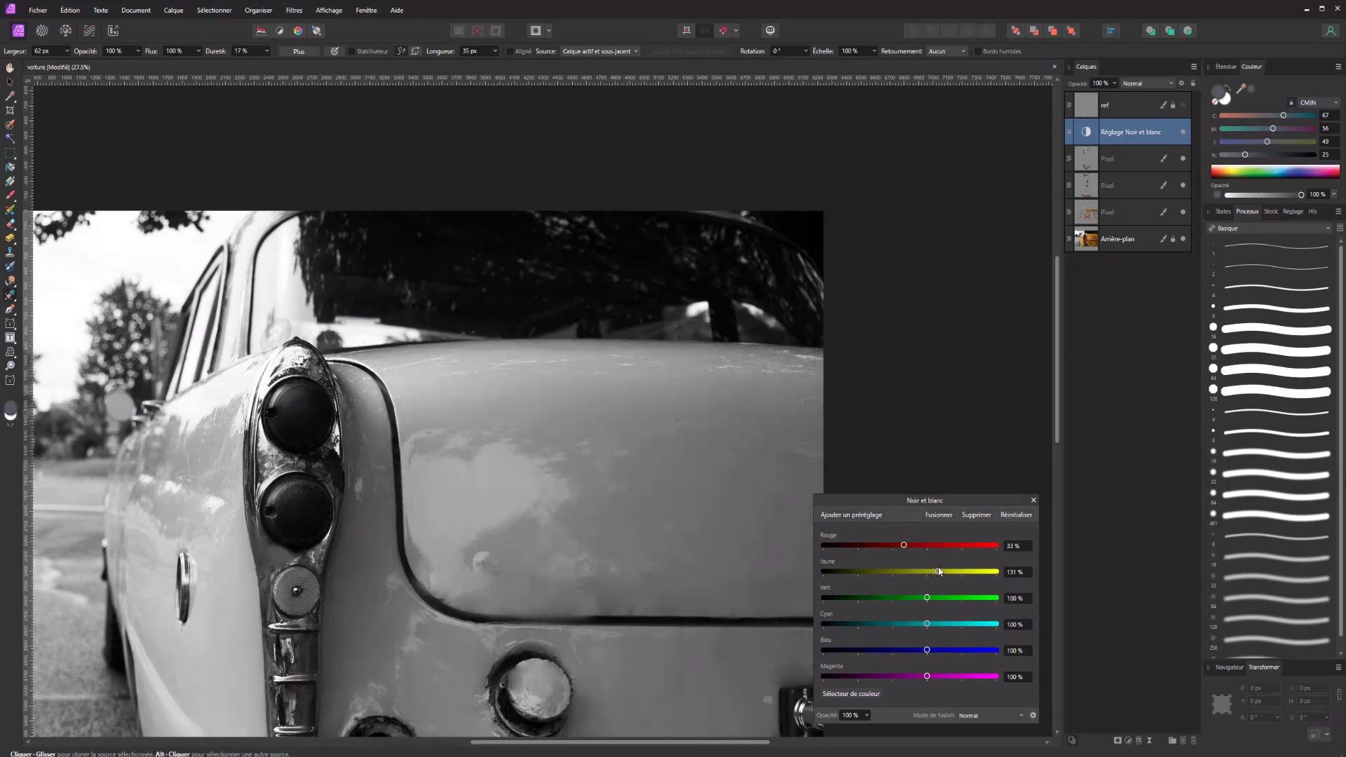
left_click_drag(929, 627, 957, 623)
left_click_drag(931, 573, 924, 572)
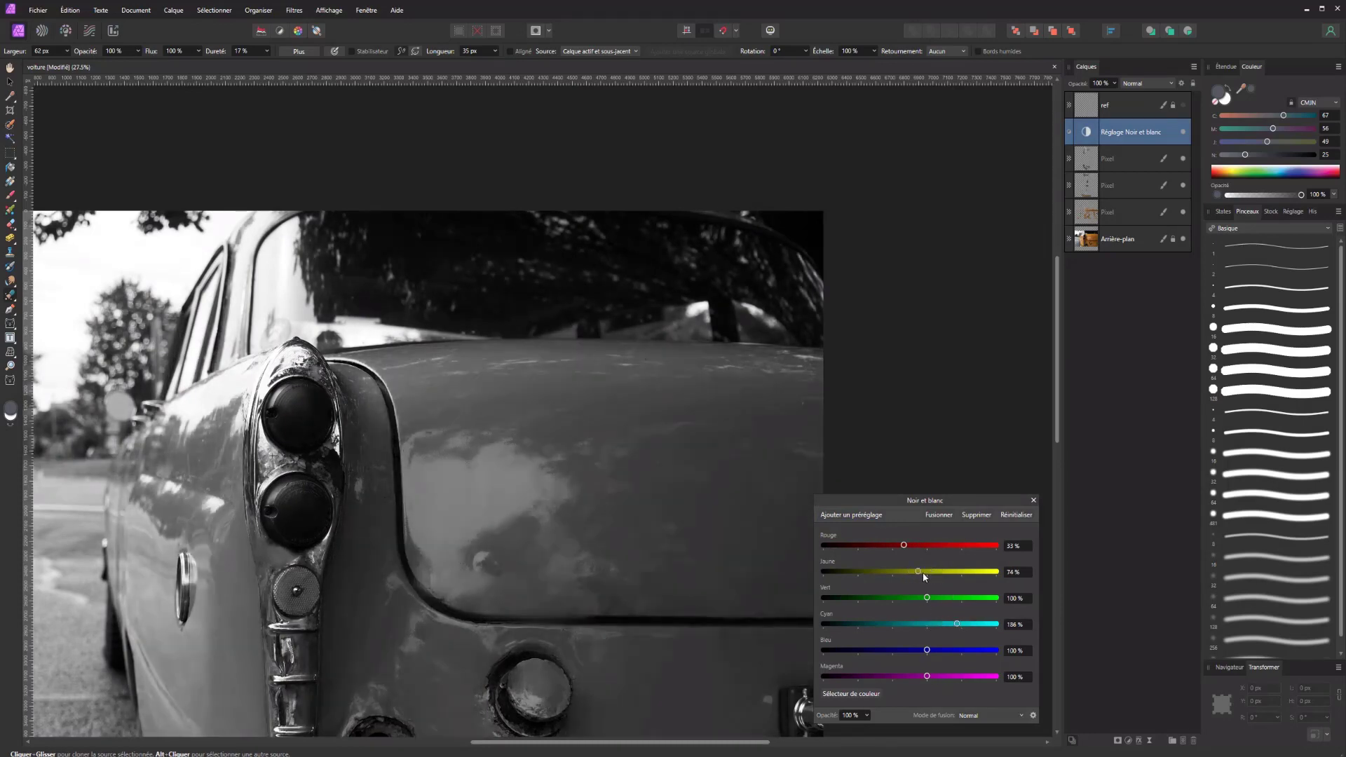
mouse_move(927, 650)
left_mouse_down()
mouse_move(885, 650)
mouse_move(903, 650)
left_mouse_up()
mouse_move(904, 546)
left_mouse_down()
mouse_move(944, 544)
mouse_move(923, 547)
left_mouse_up()
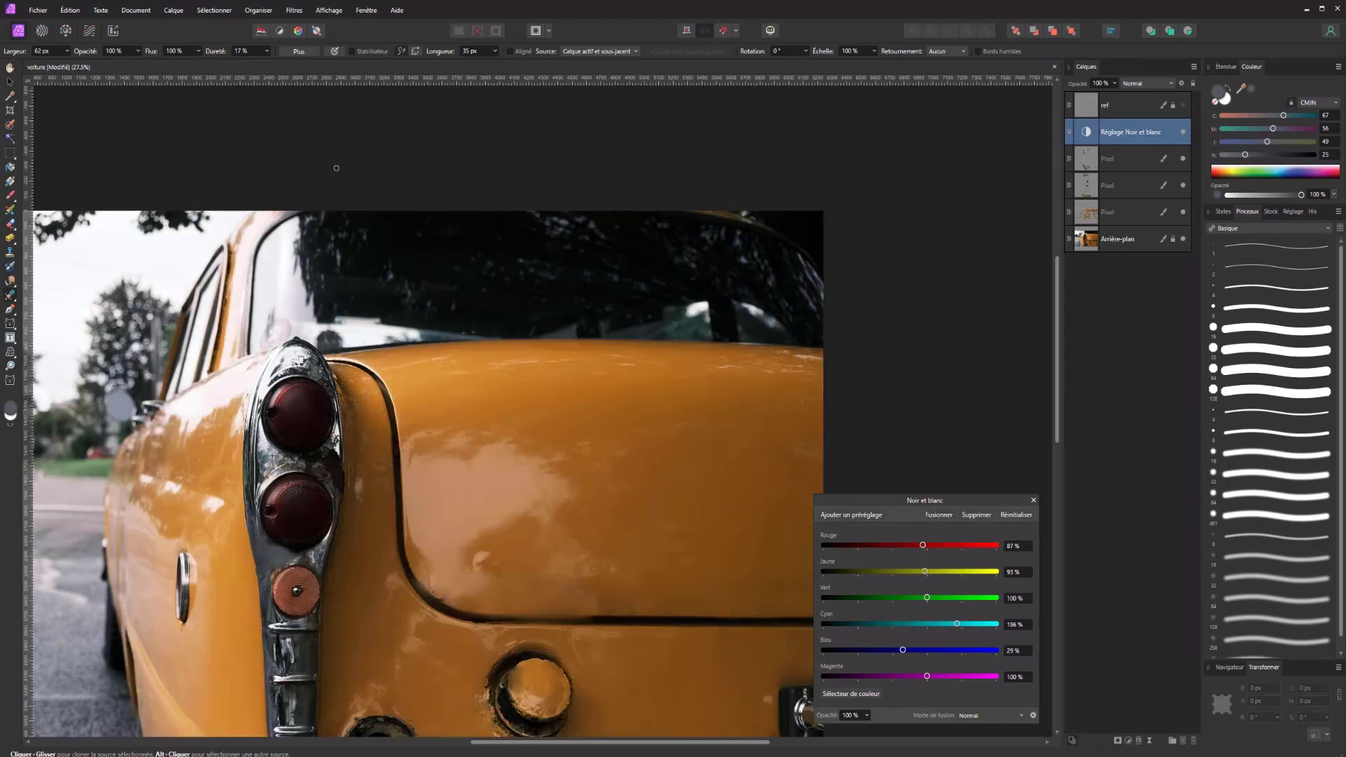
Step: Invert the Black & White mask to hide it everywhere, with a larger white Paint Brush
left_click(8, 196)
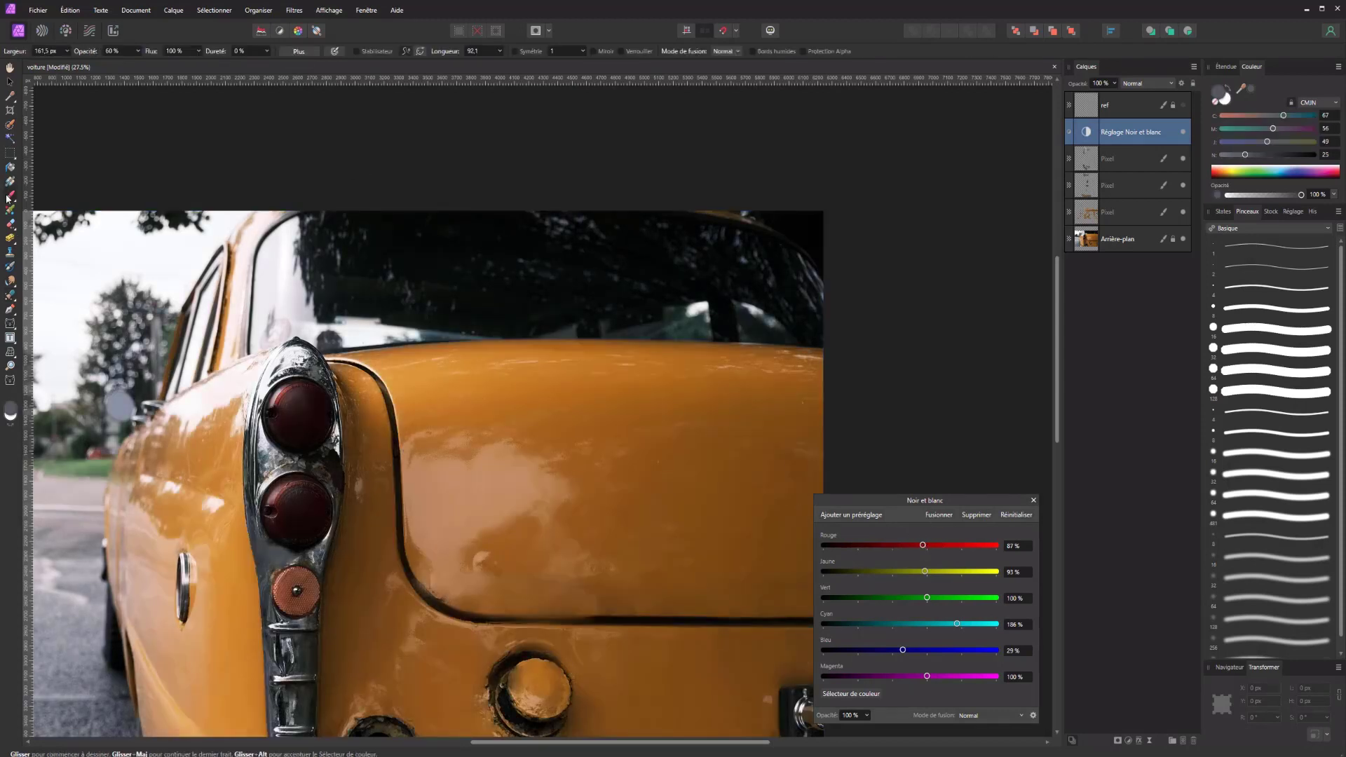
left_click(138, 51)
scroll(210, 350, "up", 3)
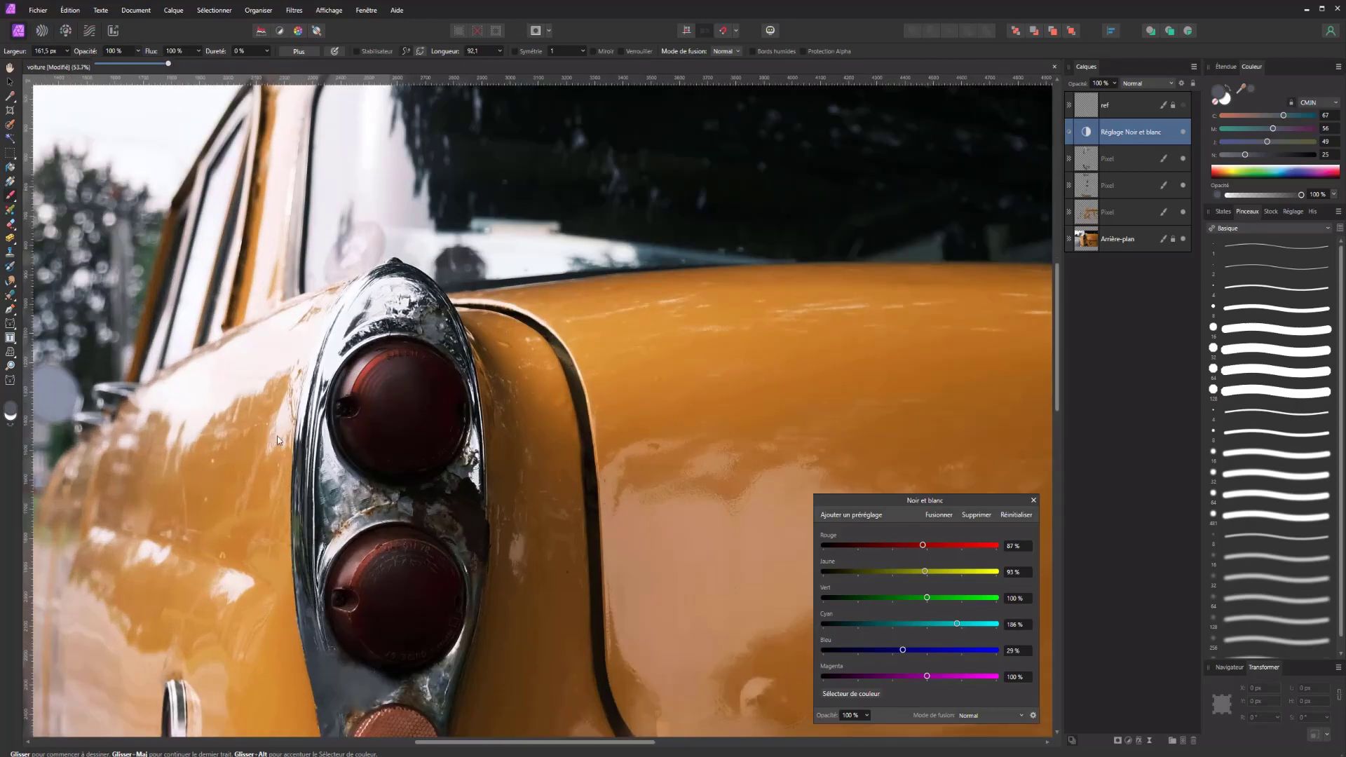
key("ctrl+i")
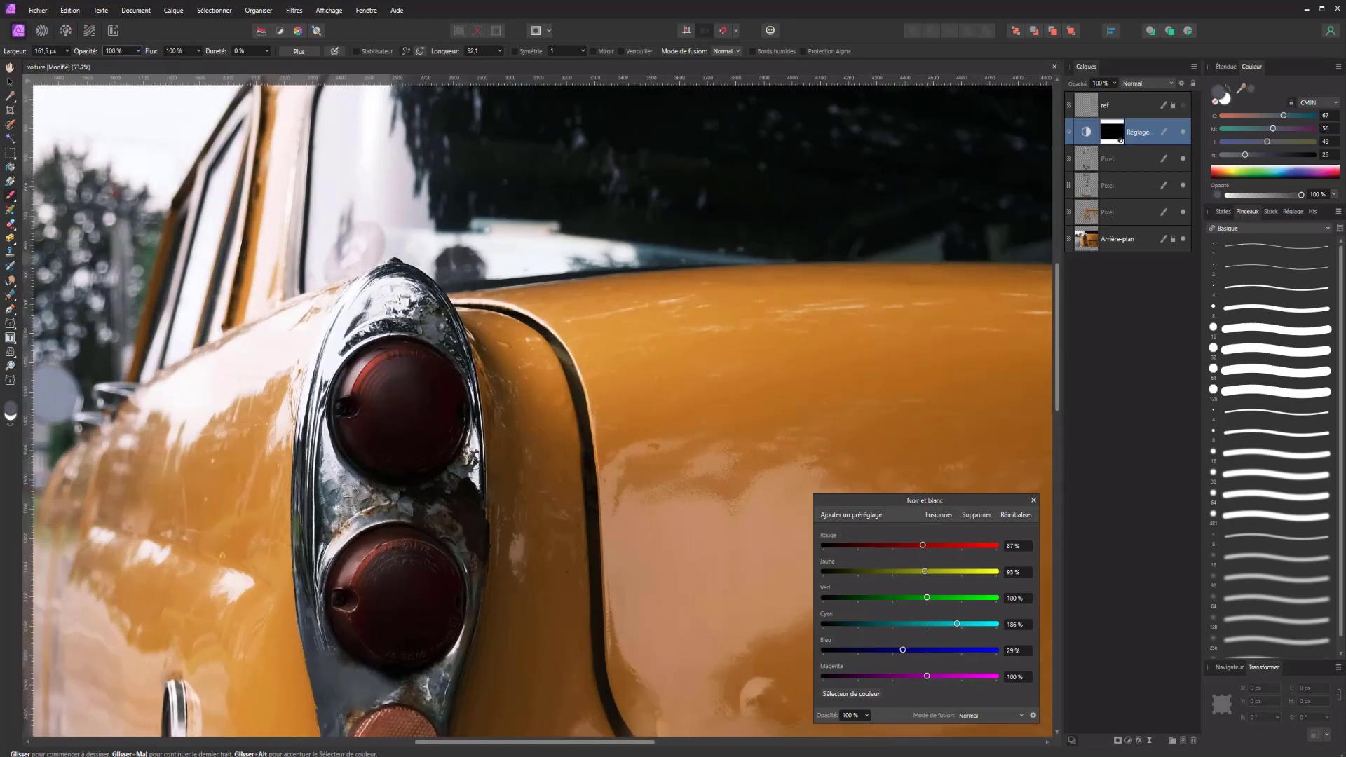
key("d")
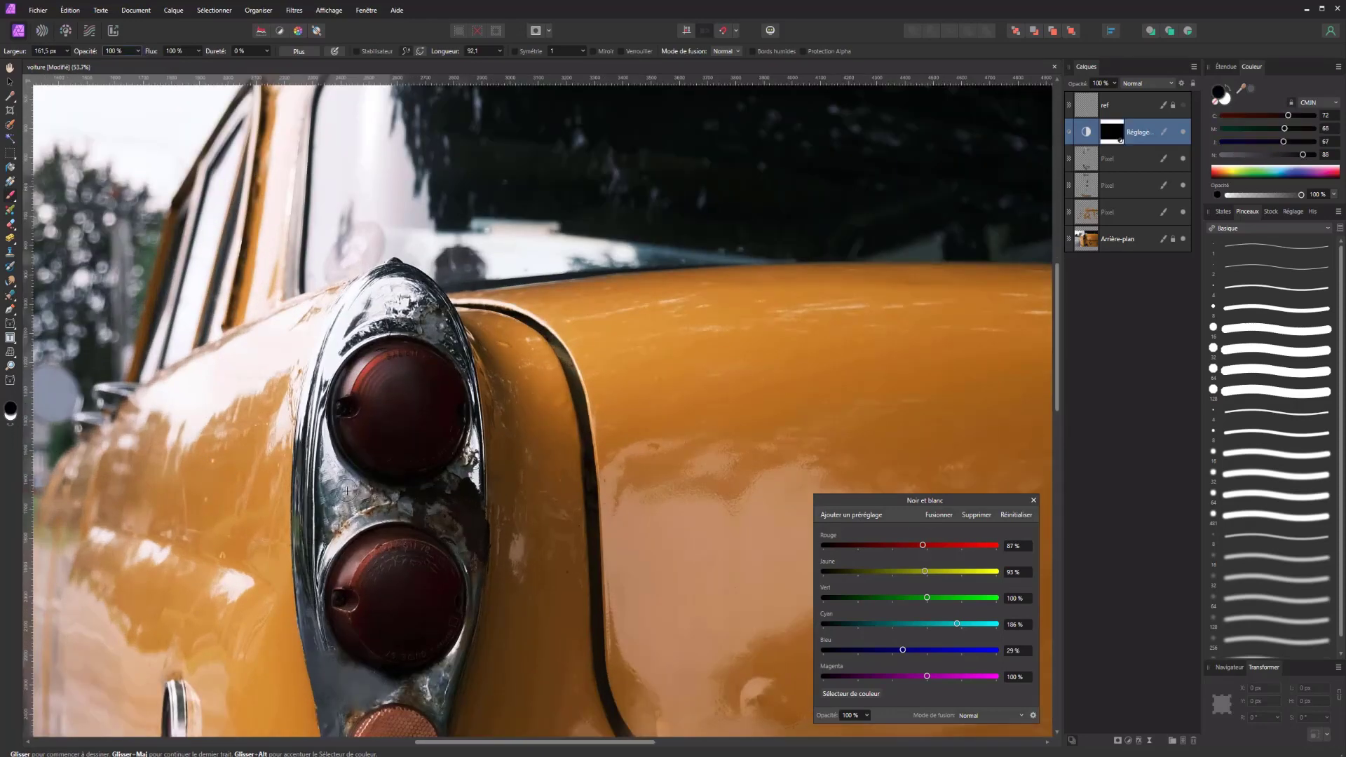
key("bracketright")
key("bracketright")
key("bracketright")
key("x")
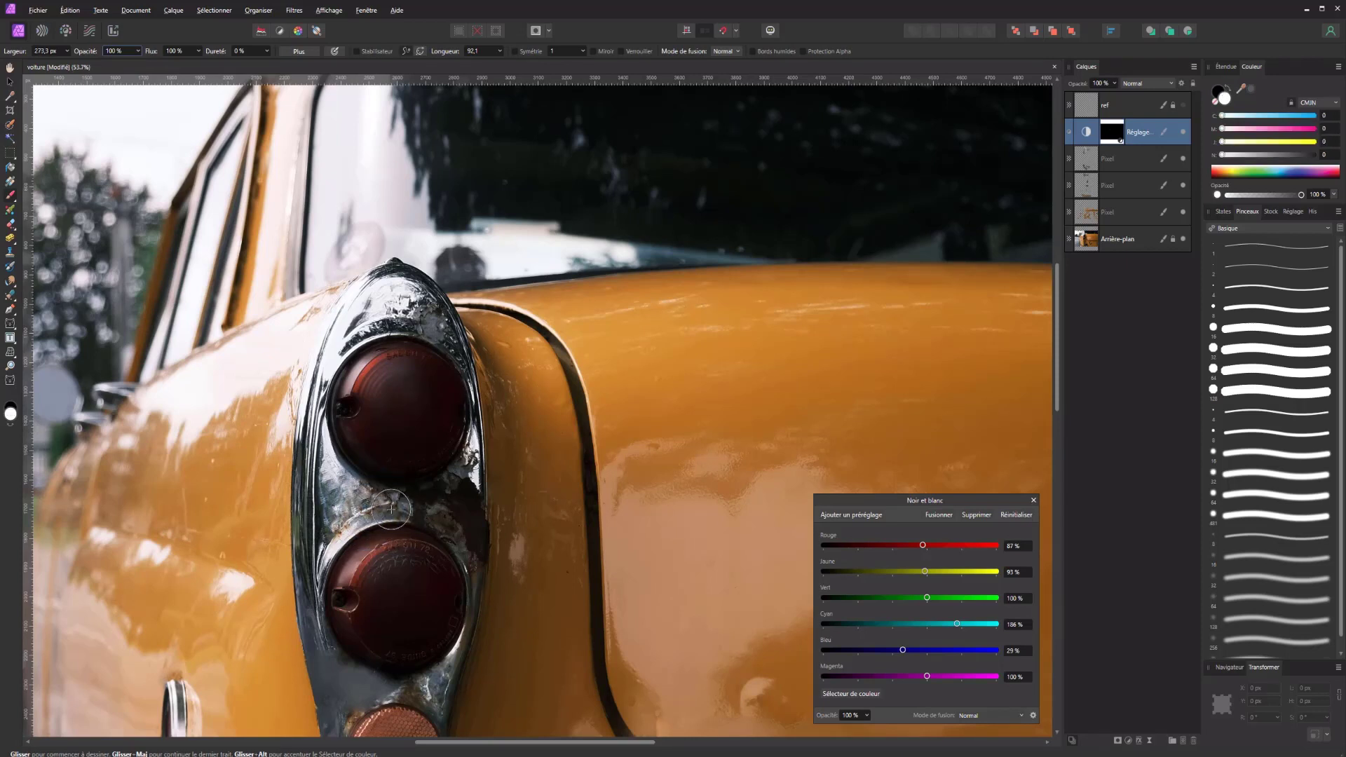
Step: Paint white on the mask over the chrome tail-light housing, resizing the brush as needed
left_click_drag(340, 508, 359, 305)
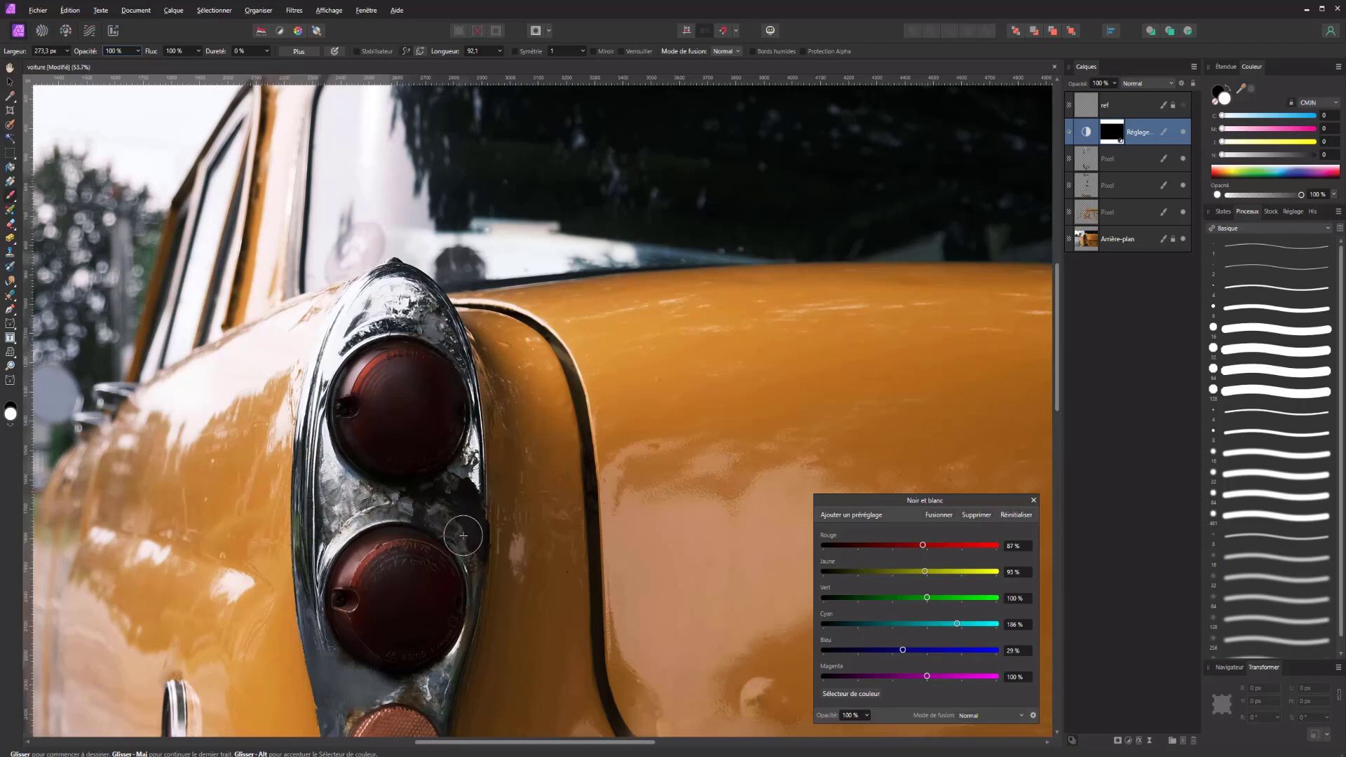
left_click_drag(491, 531, 449, 531)
left_click_drag(385, 693, 420, 694)
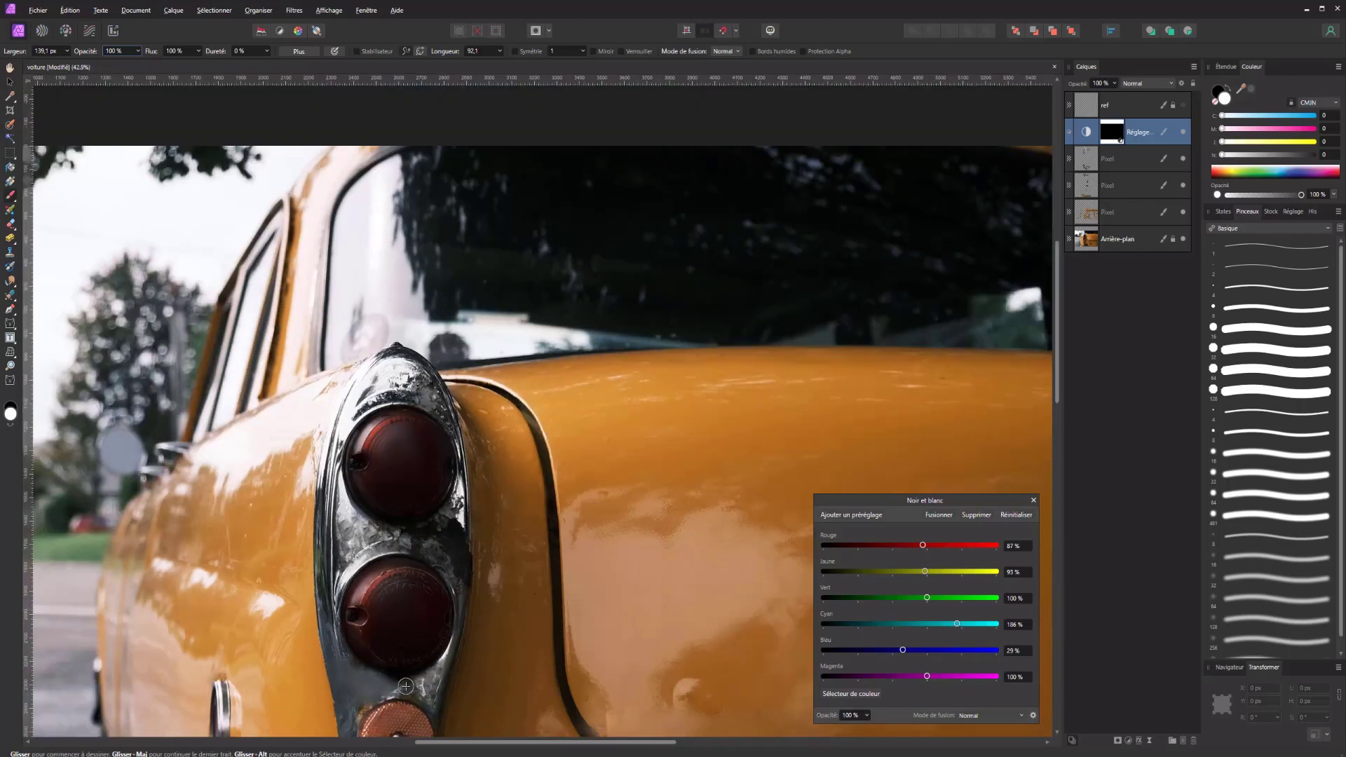
scroll(420, 694, "down", 1)
left_click_drag(419, 676, 373, 381)
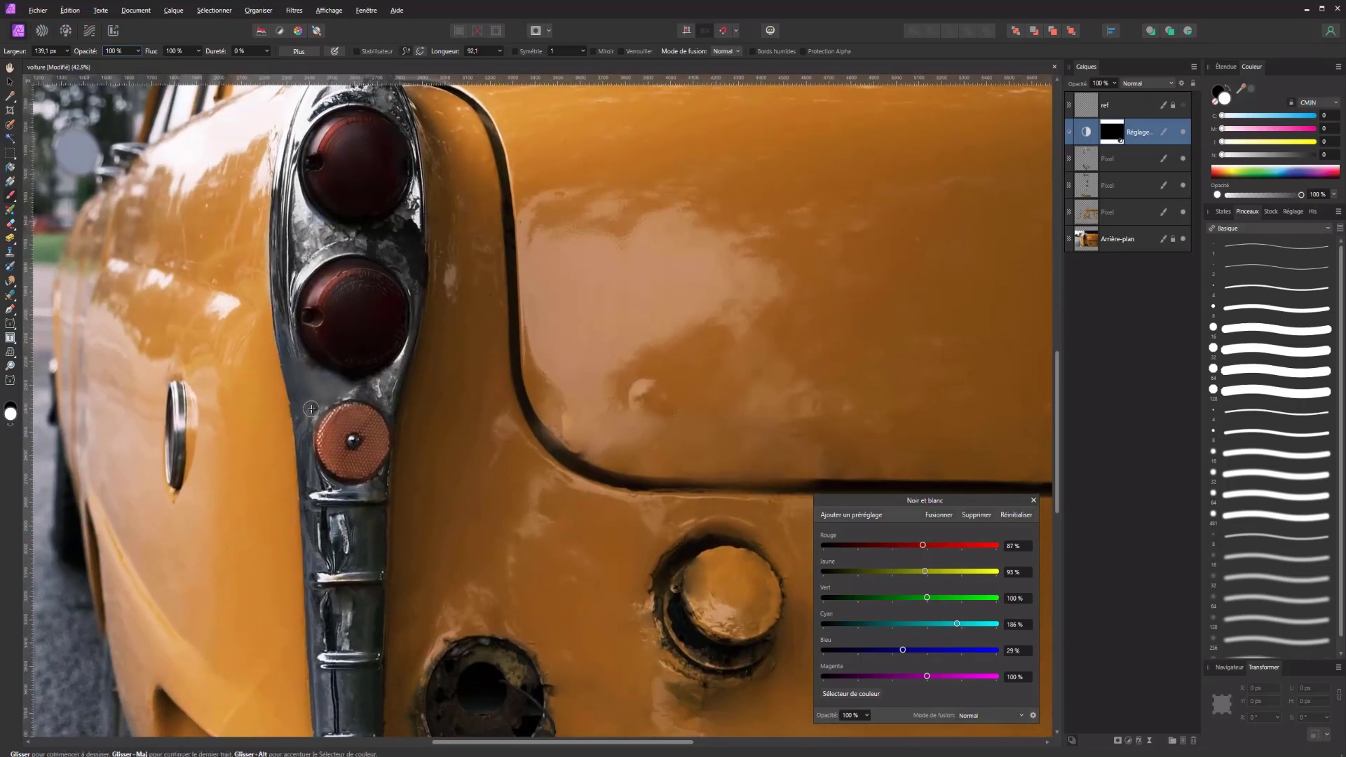
key("bracketright")
key("bracketright")
left_click_drag(346, 684, 336, 505)
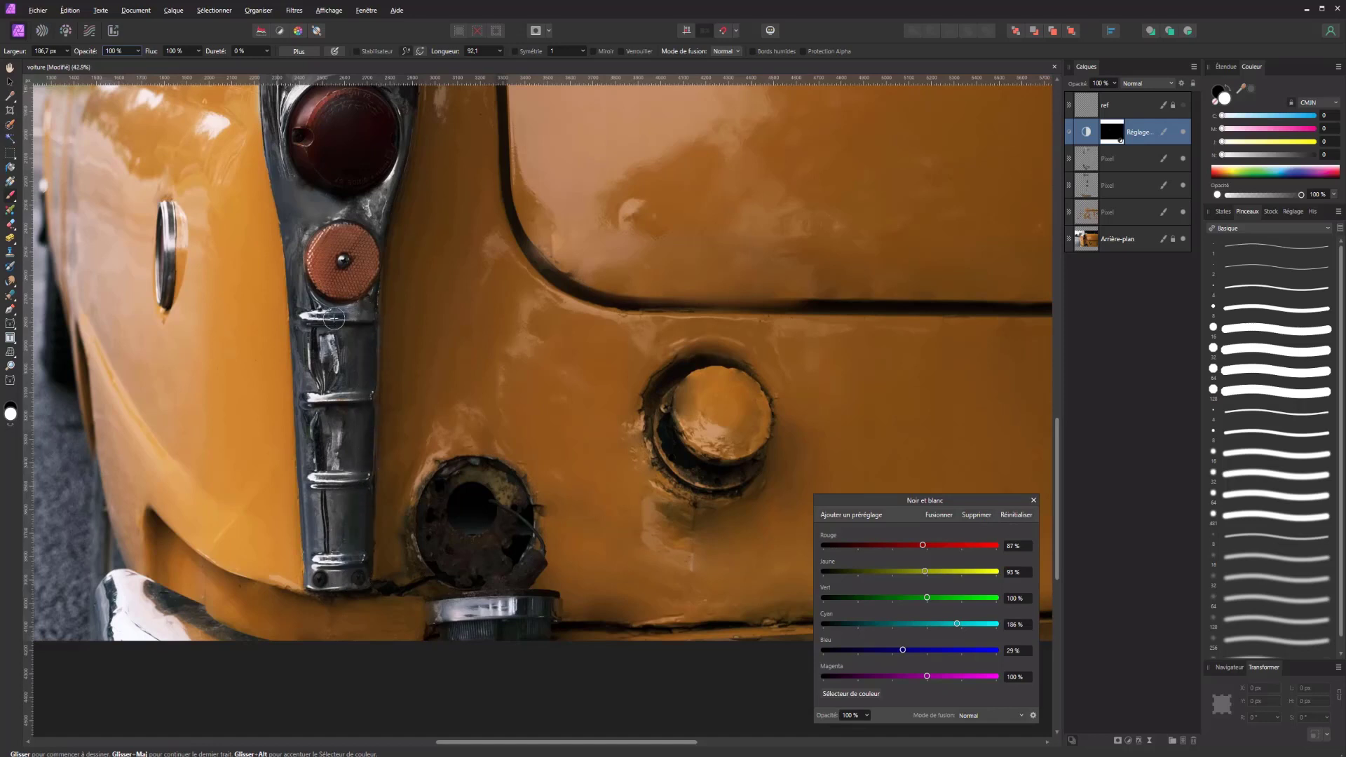
Step: Compare with the adjustment toggled, then paint the lower chrome trim and fuel filler cap grey
left_click(1183, 133)
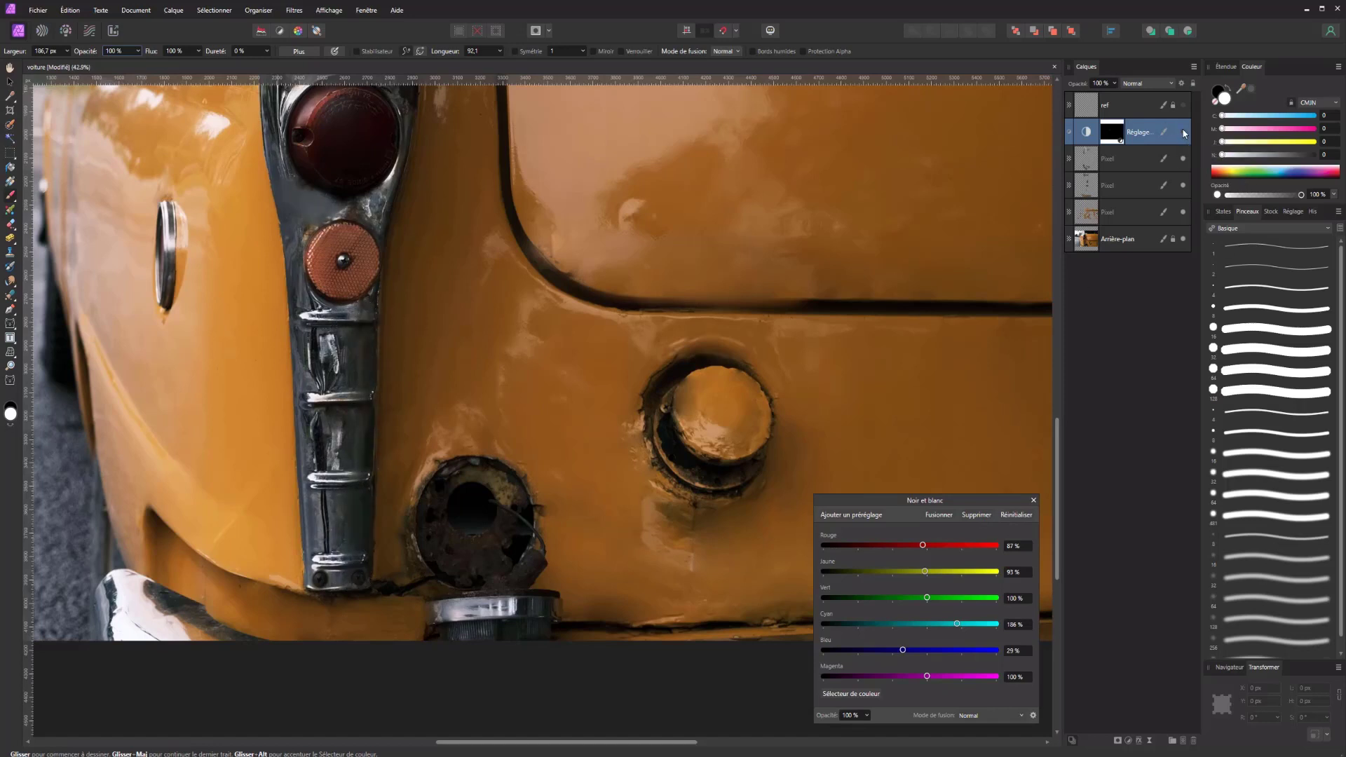
left_click(1184, 134)
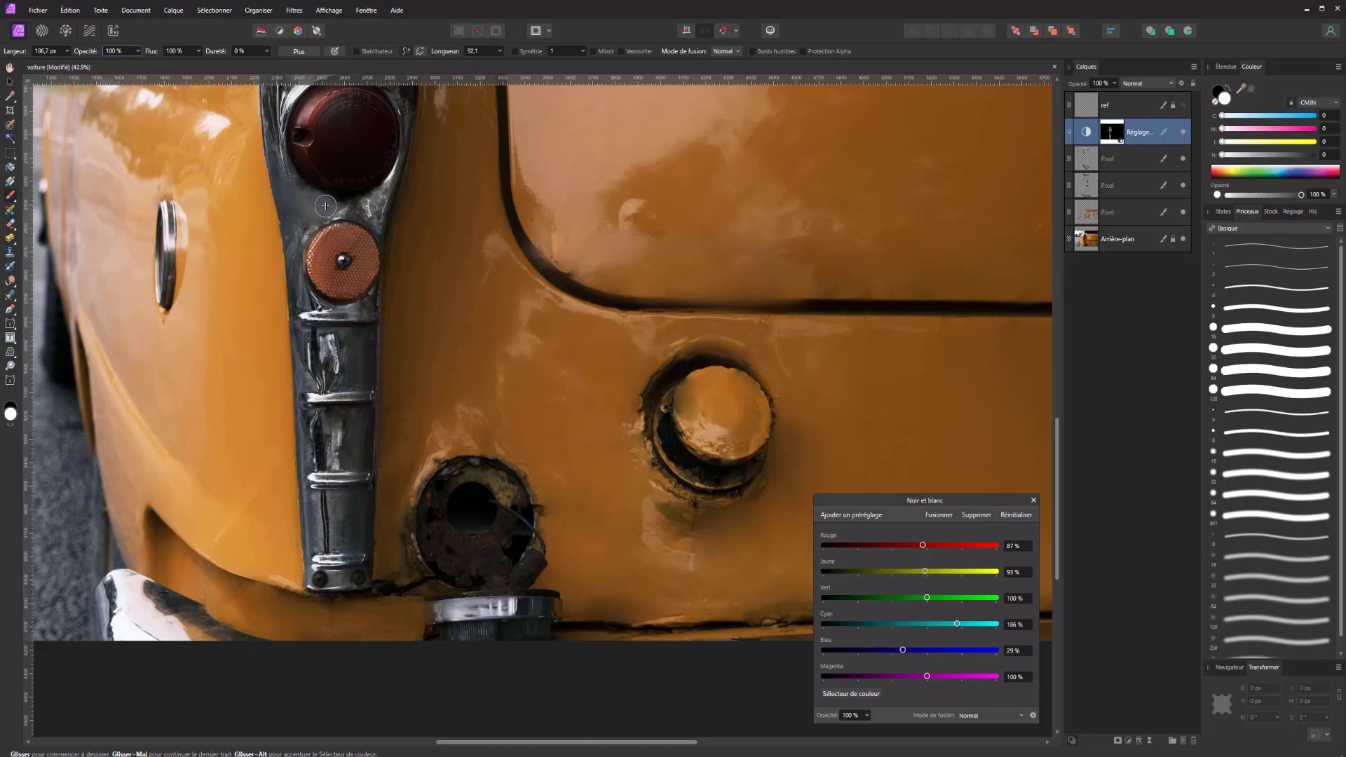
mouse_move(323, 334)
left_mouse_down()
mouse_move(310, 497)
mouse_move(322, 584)
mouse_move(337, 573)
left_mouse_up()
key("bracketright")
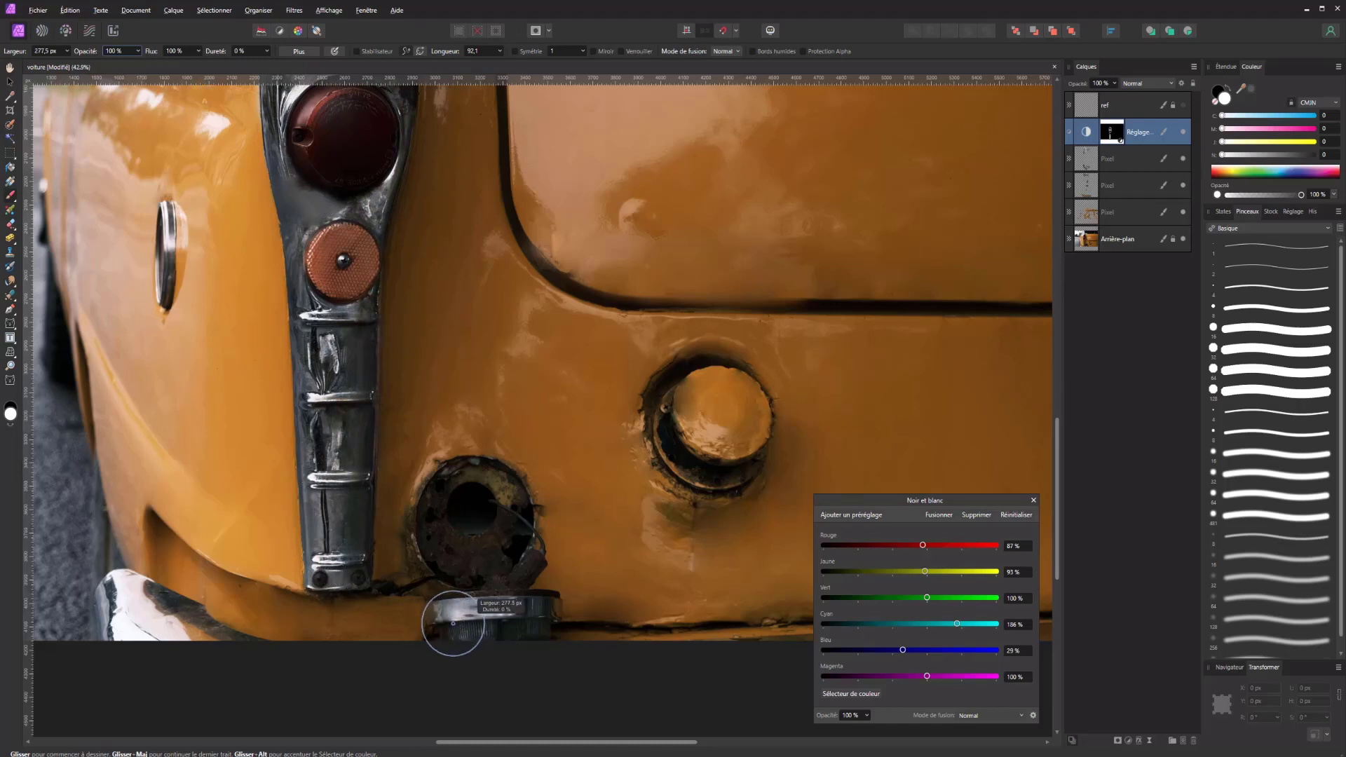
mouse_move(549, 620)
left_mouse_down()
mouse_move(459, 630)
mouse_move(519, 617)
mouse_move(473, 620)
left_mouse_up()
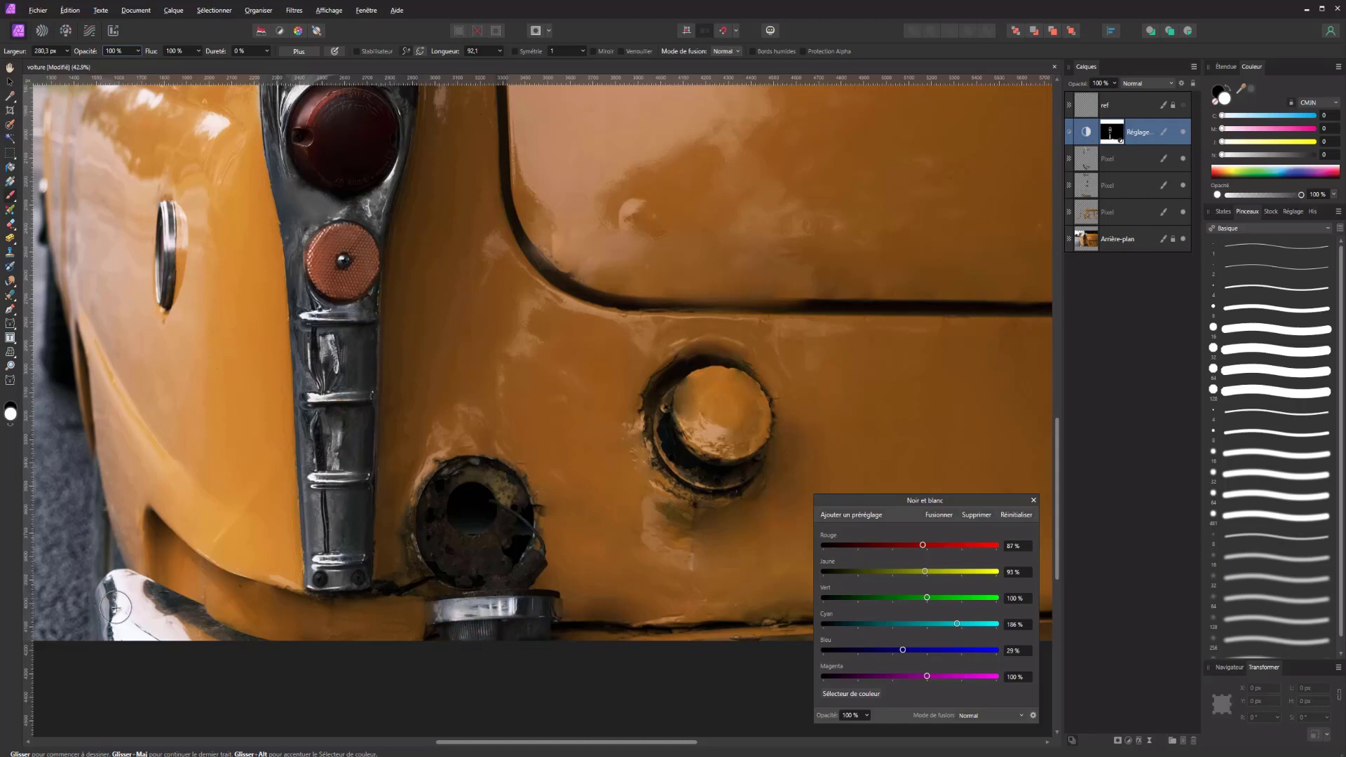
key("bracketright")
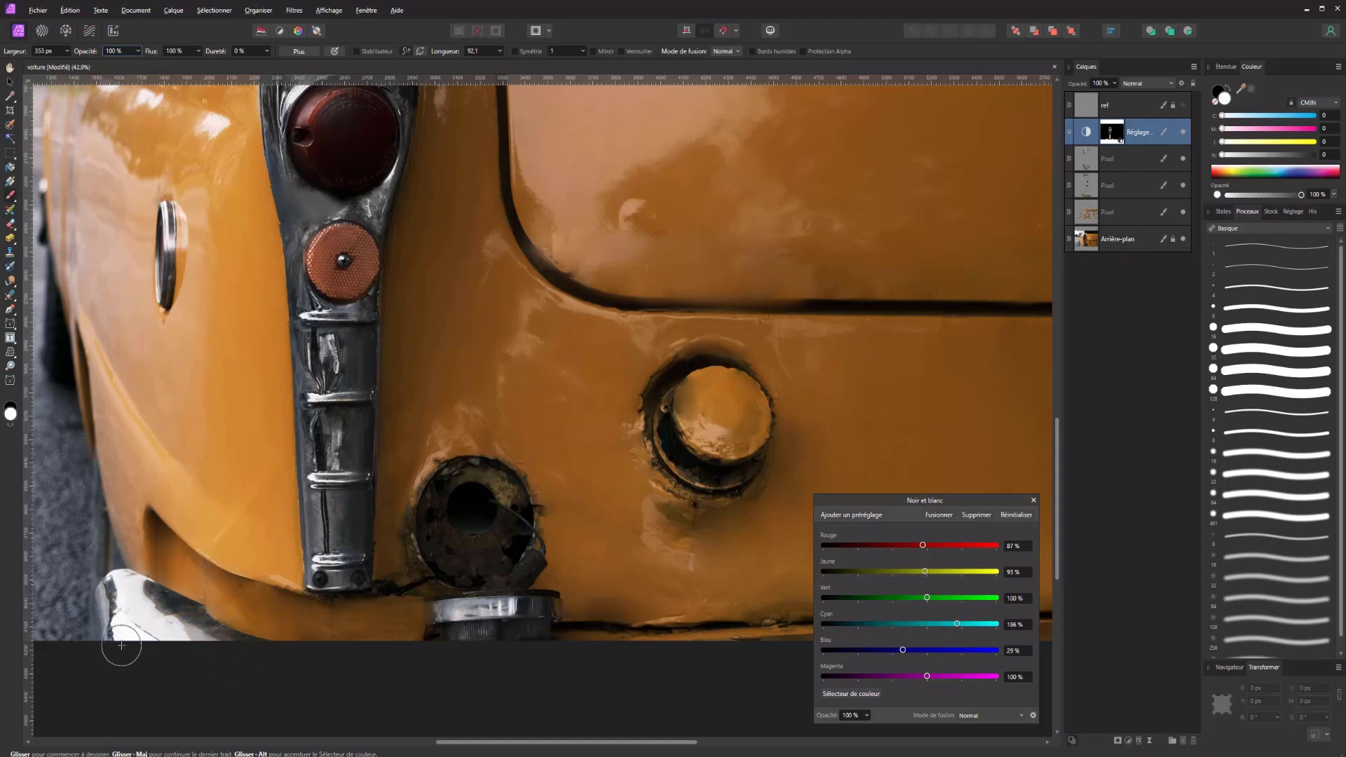
left_click_drag(169, 223, 175, 211)
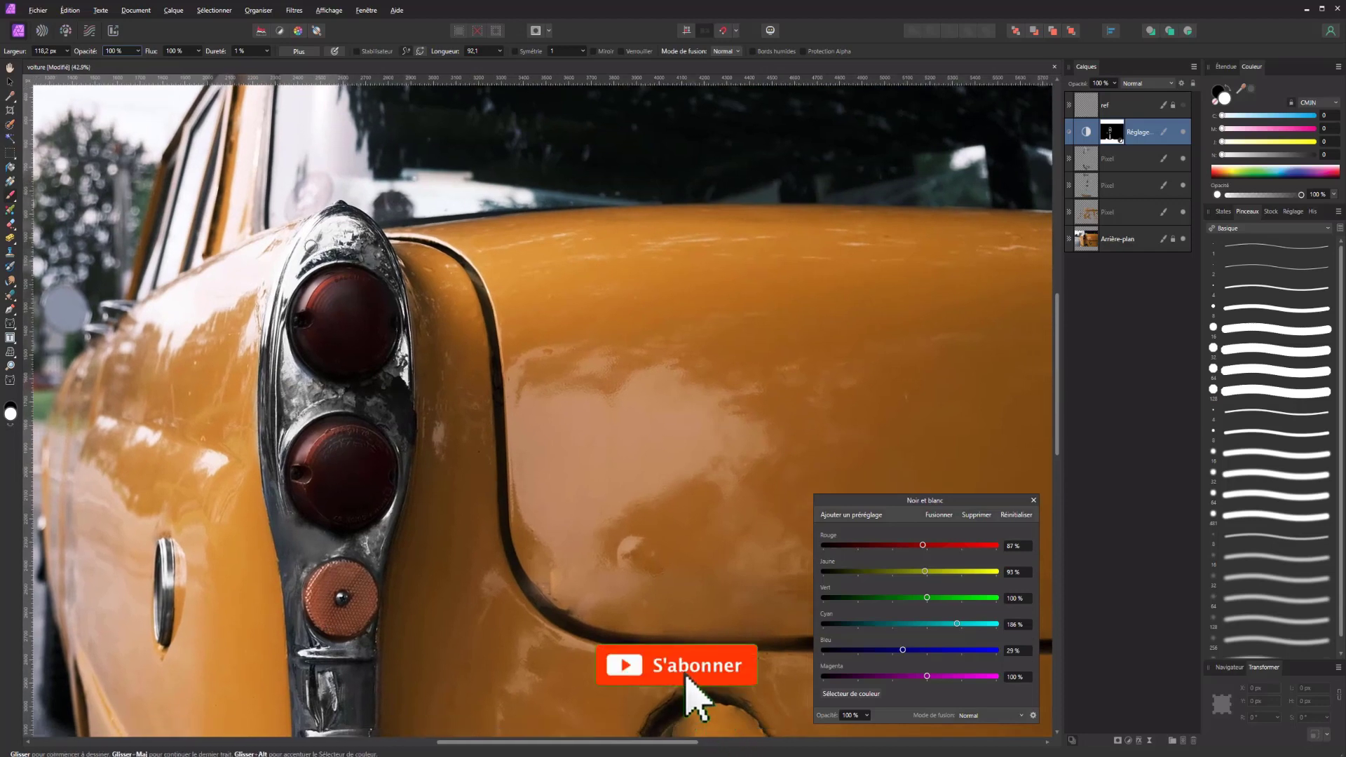
scroll(341, 232, "down", 3)
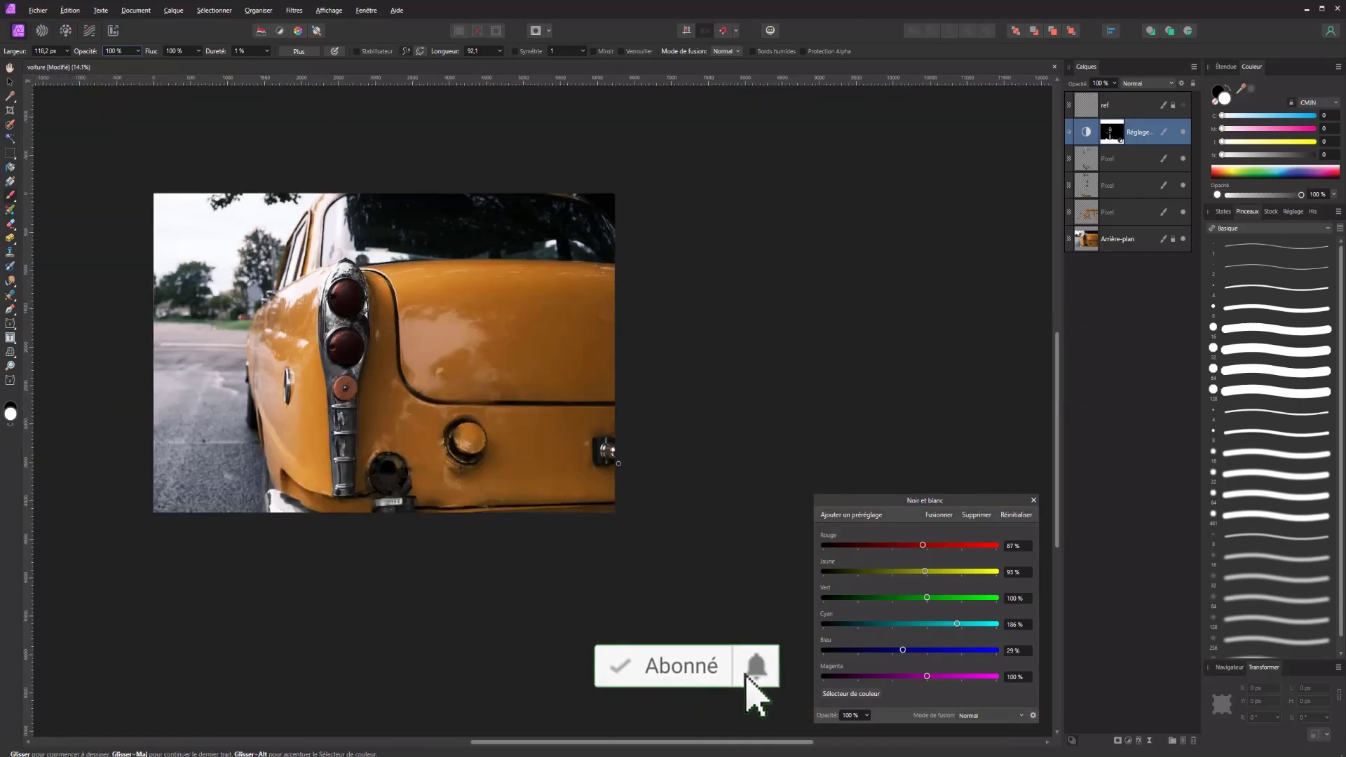
Step: Compare the desaturated chrome against the original and zoom into the tail-light reflector
left_click_drag(613, 450, 695, 446)
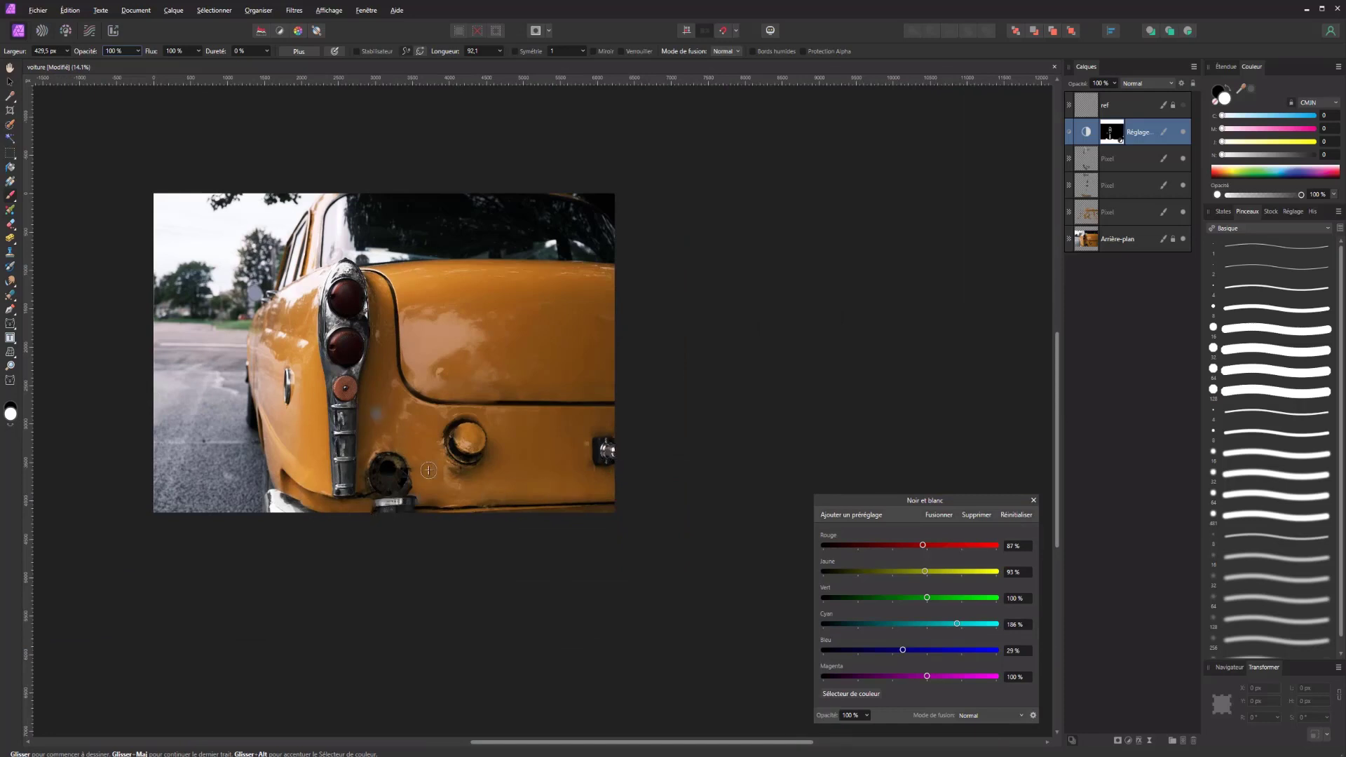
left_click(1183, 135)
left_click(1184, 133)
scroll(341, 370, "up", 2)
scroll(342, 369, "up", 2)
scroll(340, 421, "down", 1)
scroll(340, 422, "up", 3)
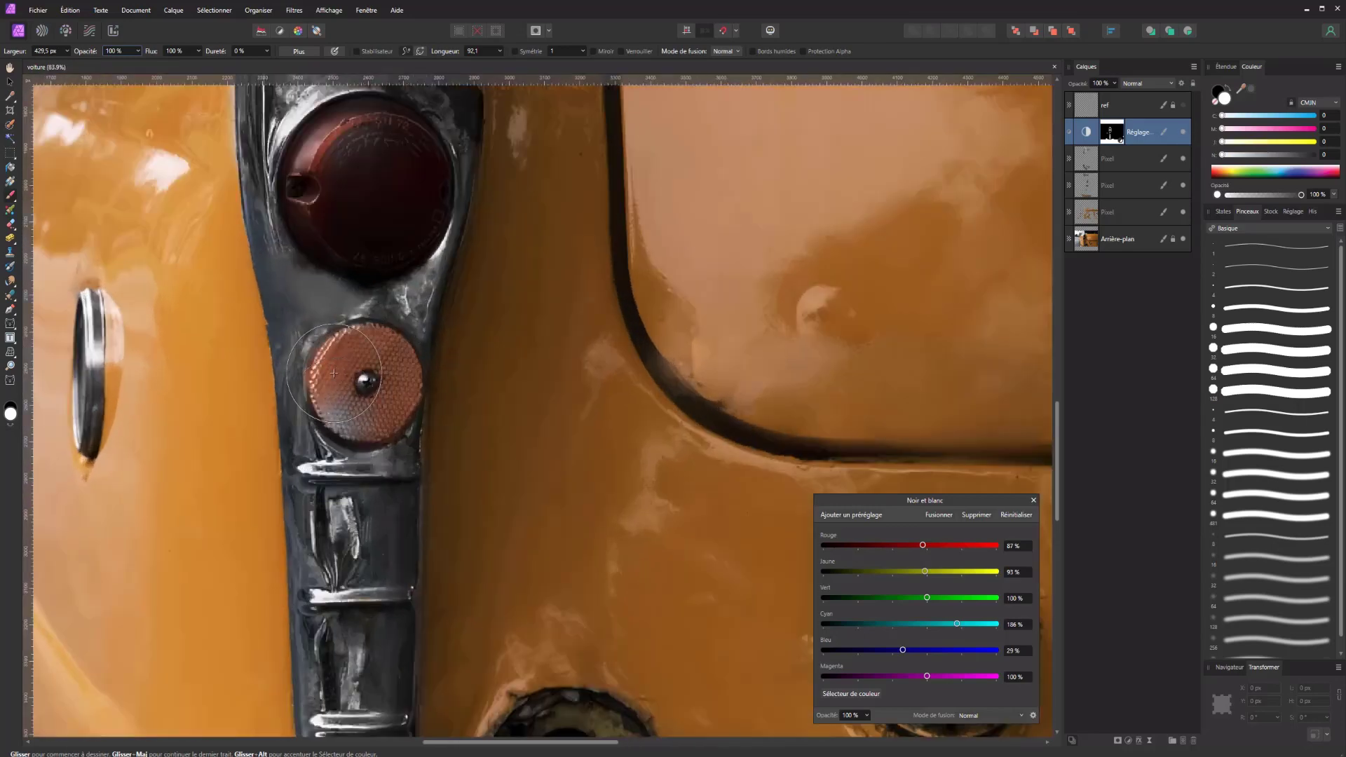
scroll(340, 421, "up", 1)
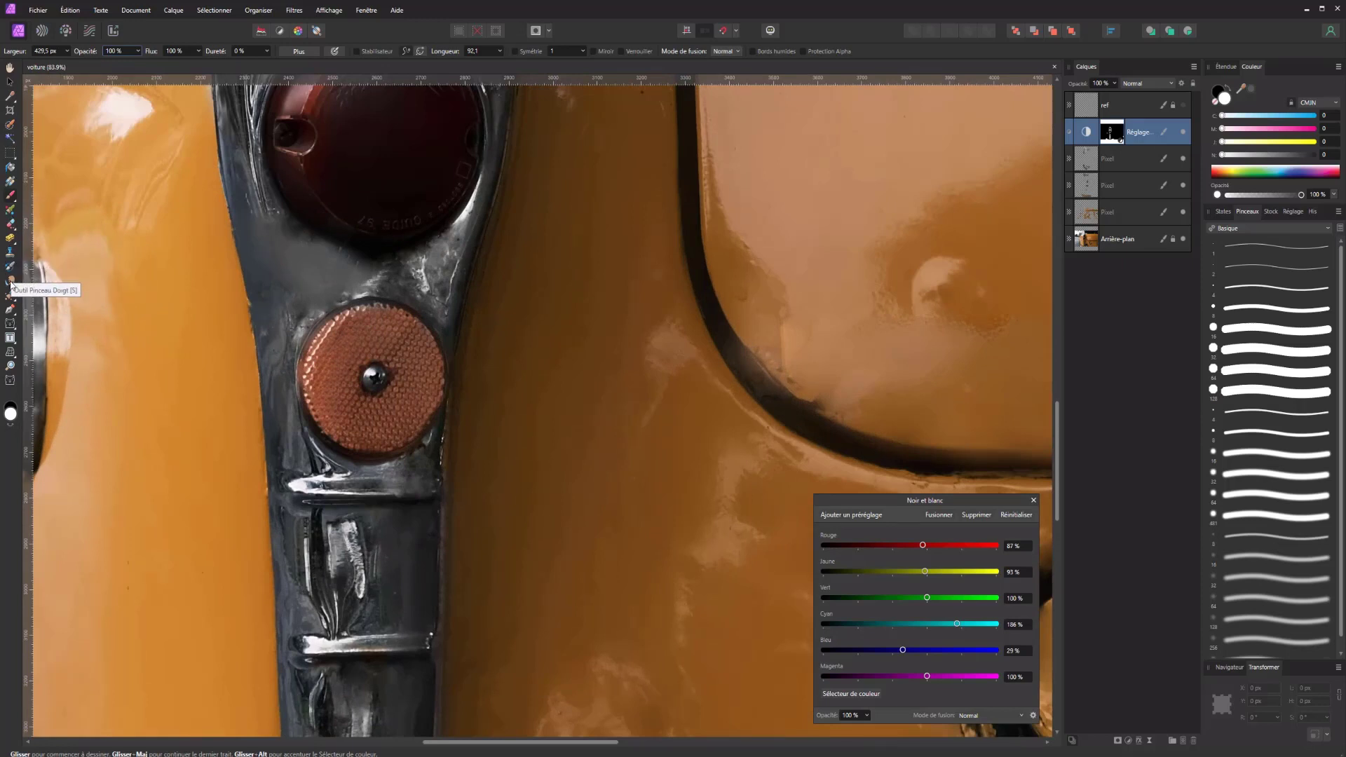
Step: Clone over the blemished chrome trim beside the reflector with the Clone Brush, then zoom out
left_click(11, 294)
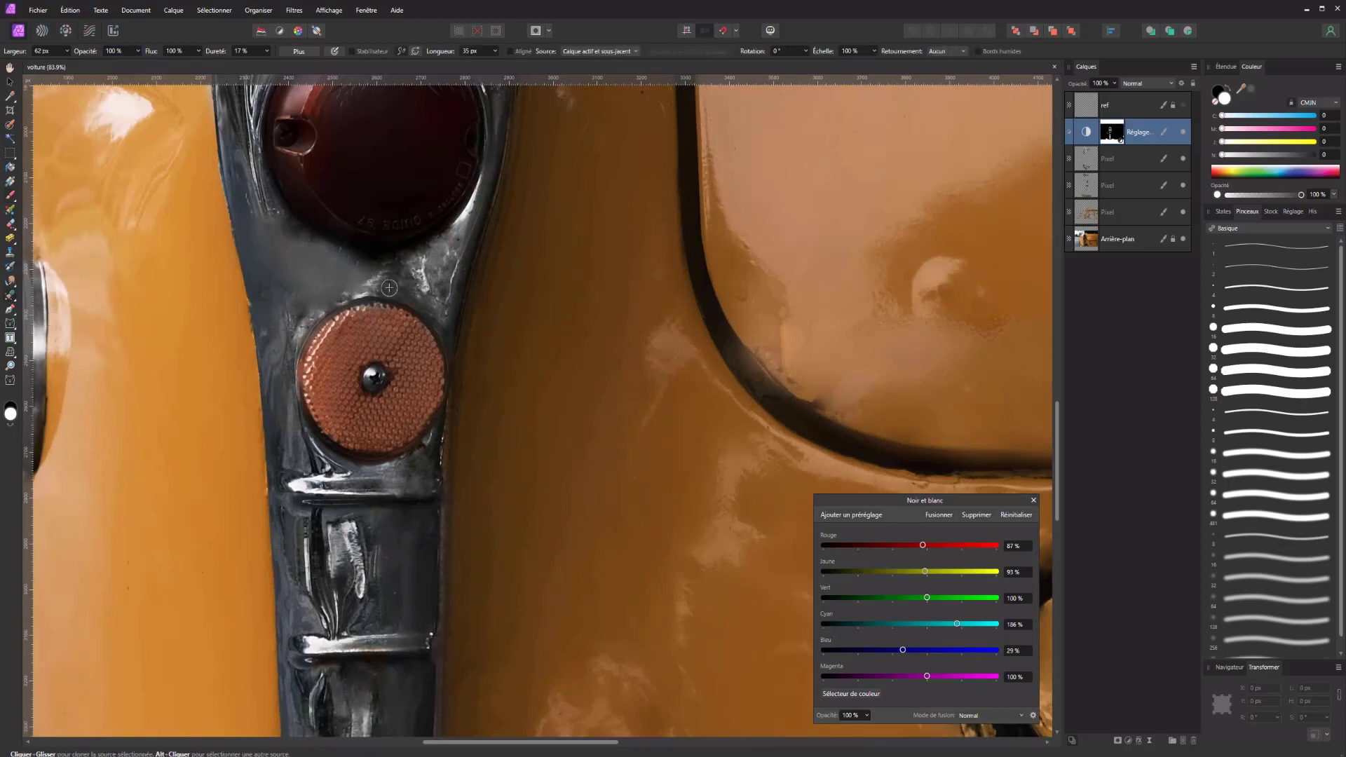
left_click_drag(356, 278, 414, 275)
scroll(272, 218, "down", 5)
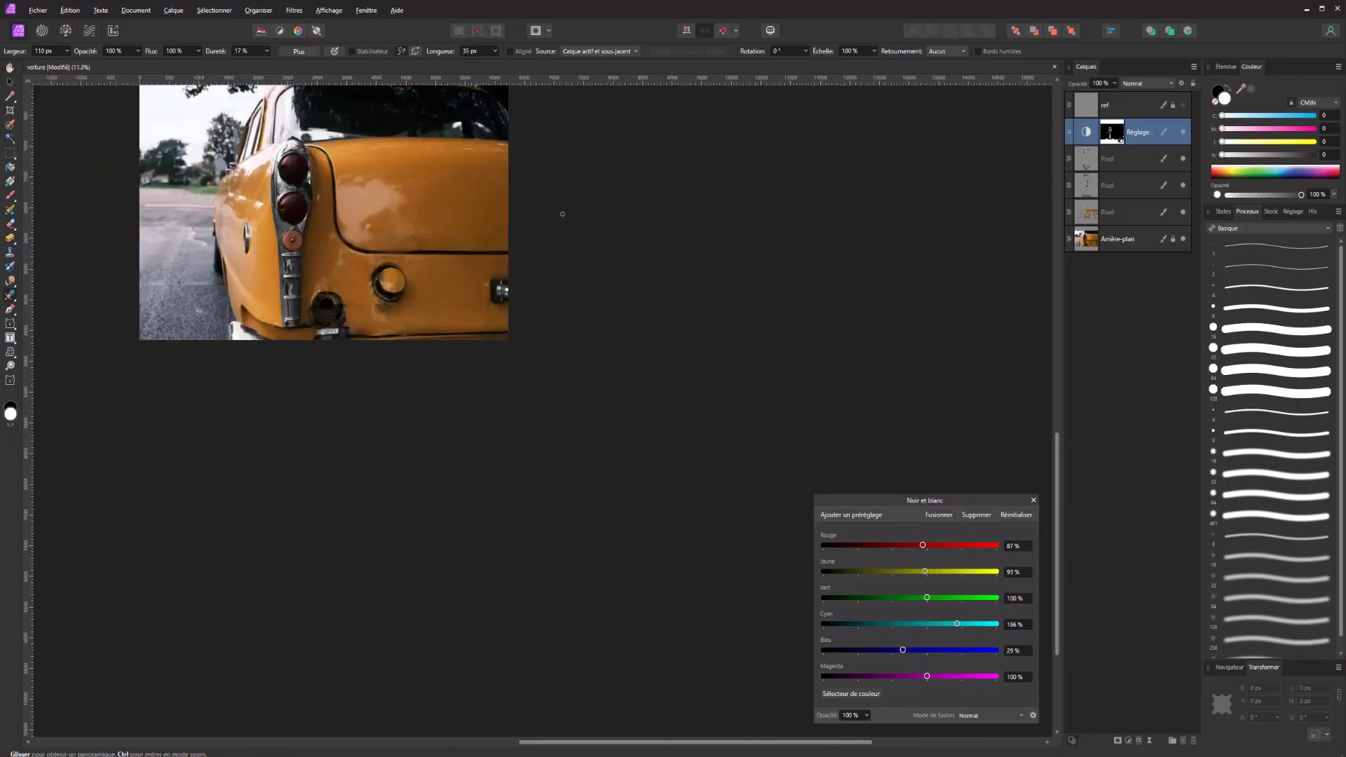
Step: Group the Black & White adjustment and the three retouching Pixel layers with Ctrl+G
left_click_drag(563, 213, 599, 344)
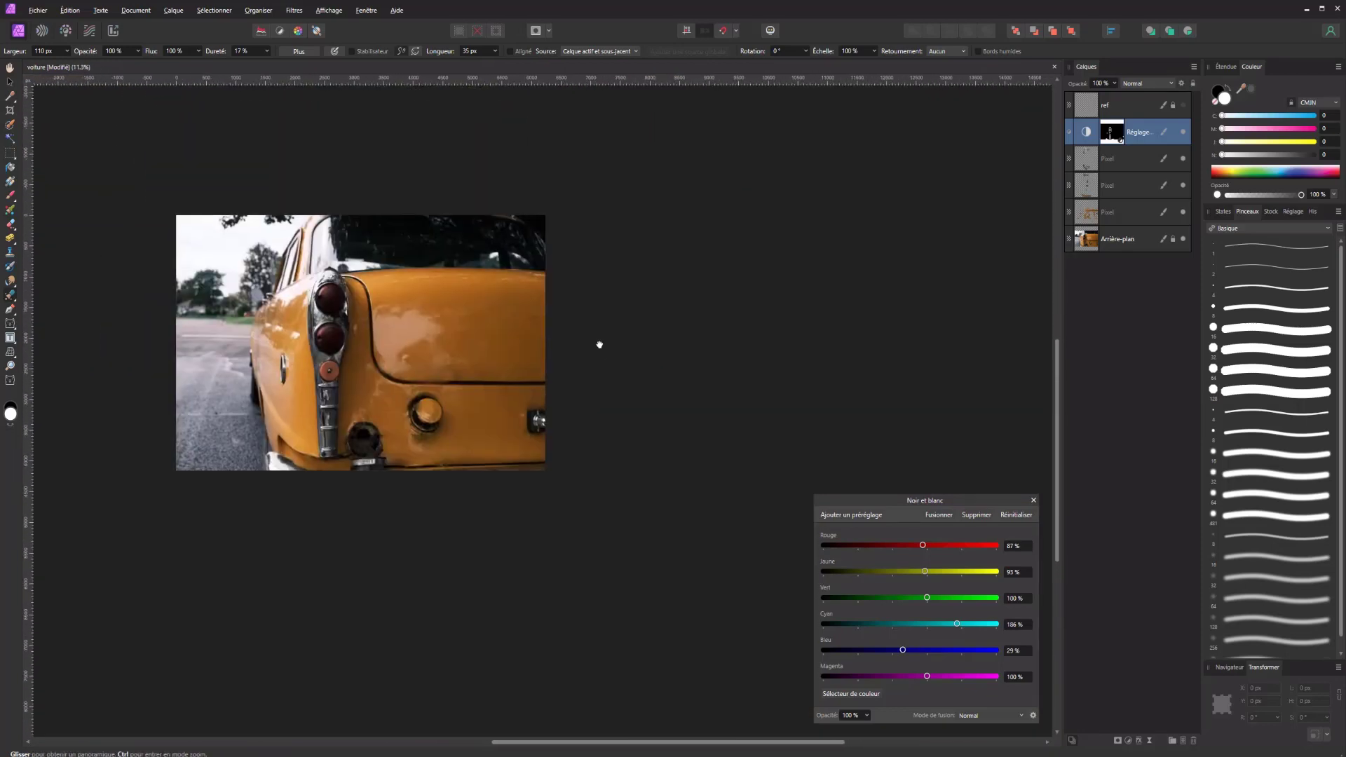
left_click(1131, 215, "shift")
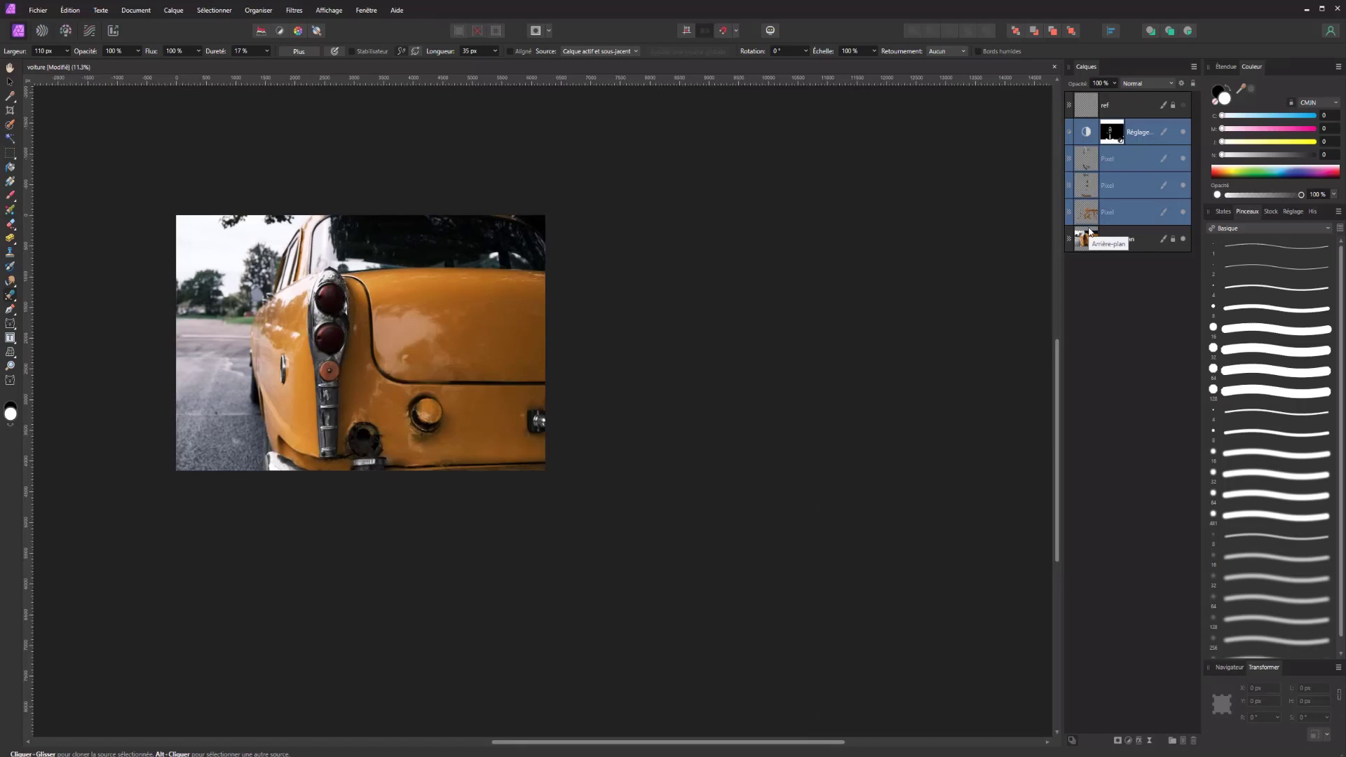
key("ctrl+g")
Step: Toggle the group's visibility to compare the car with and without retouching
left_click(1183, 129)
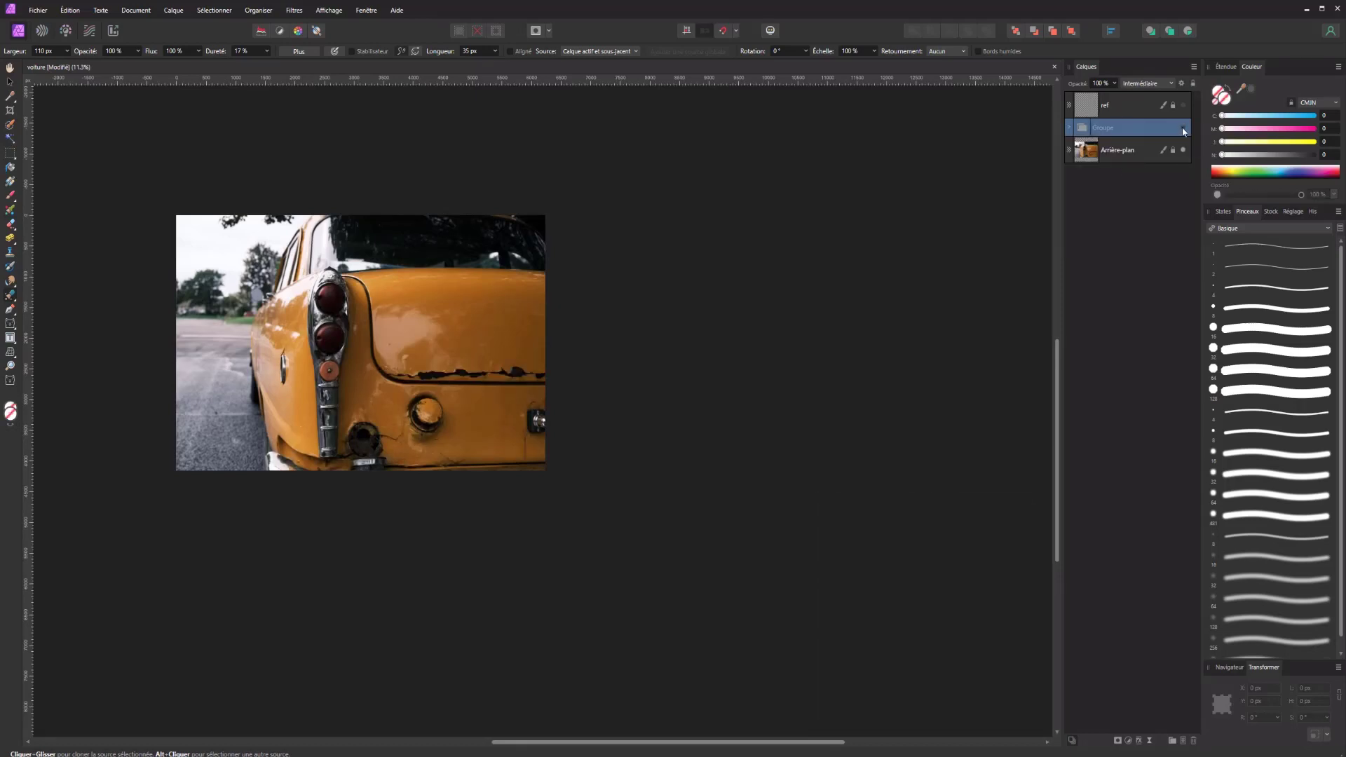
left_click(1182, 129)
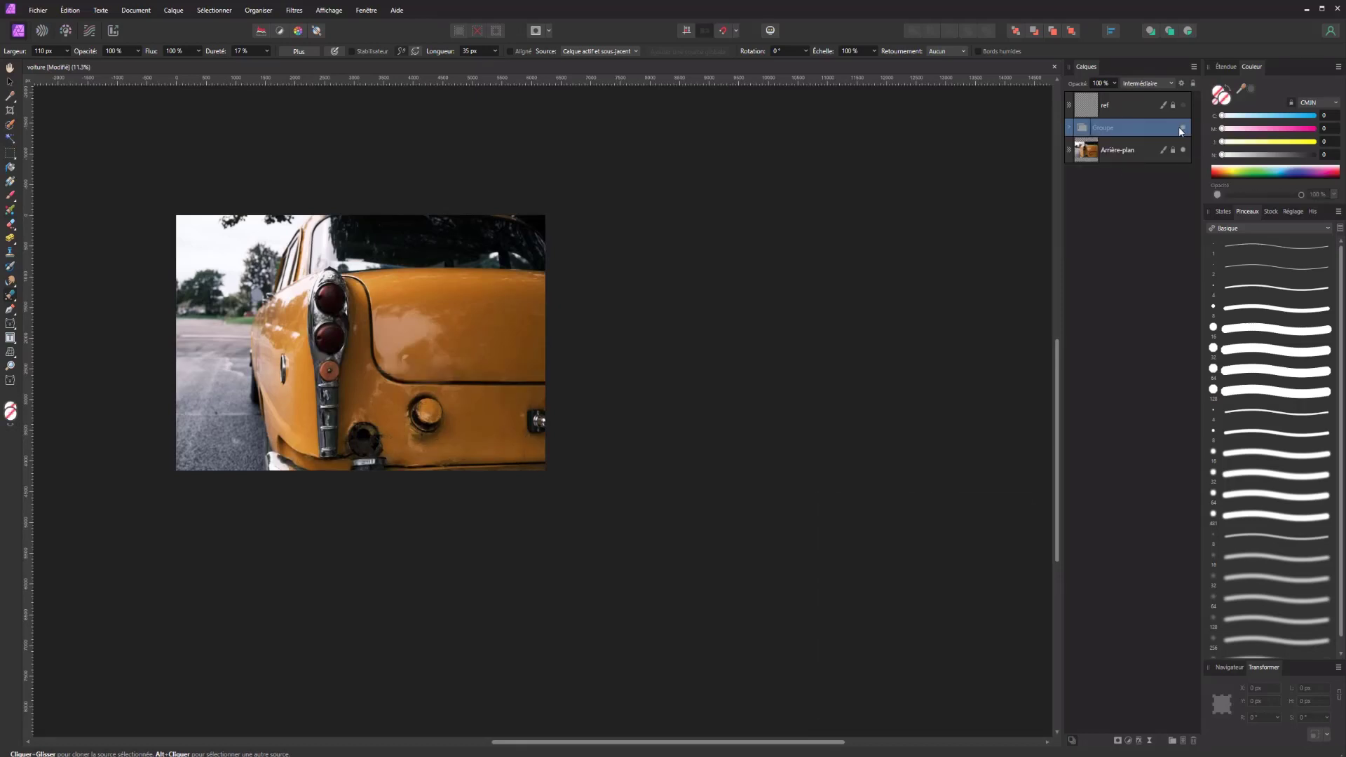
left_click(1182, 129)
left_click(1182, 128)
left_click(1182, 129)
left_click(1182, 129)
left_click(1183, 129)
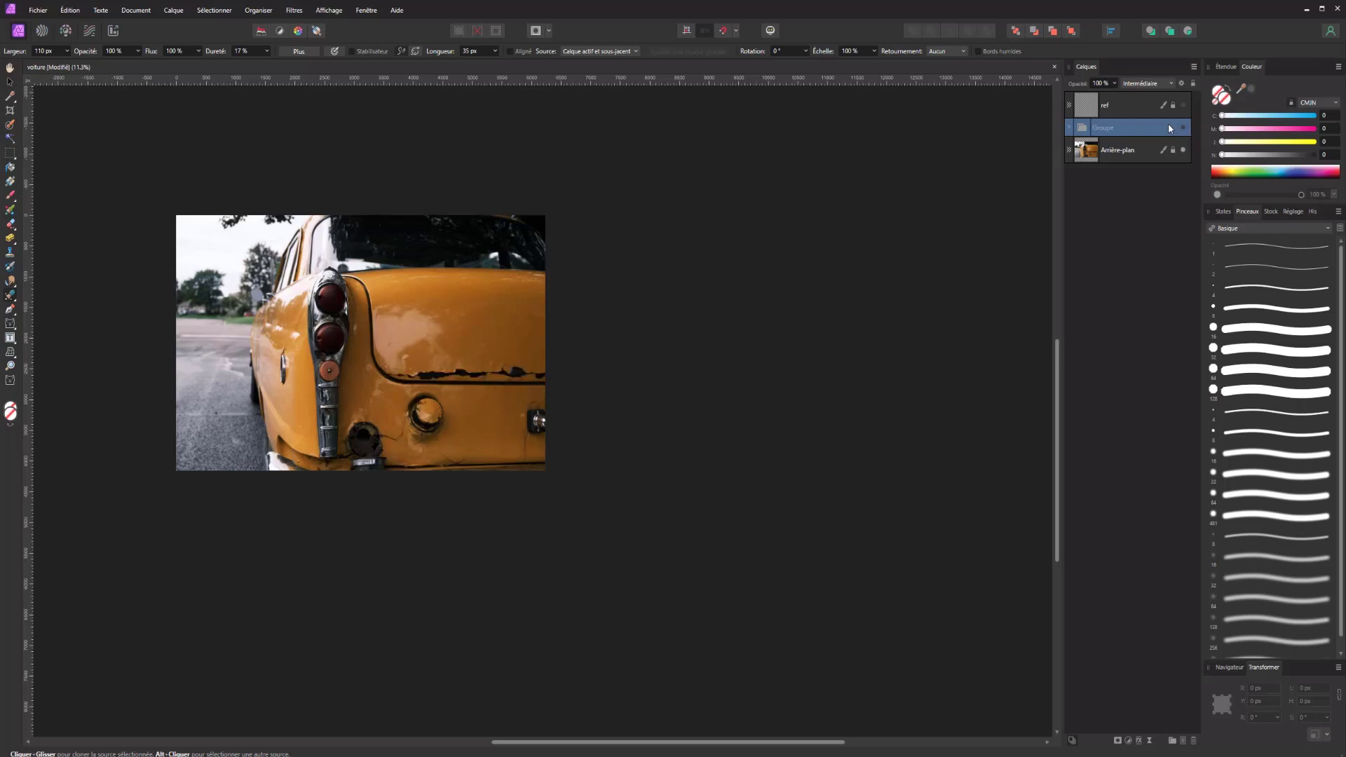
left_click(1183, 129)
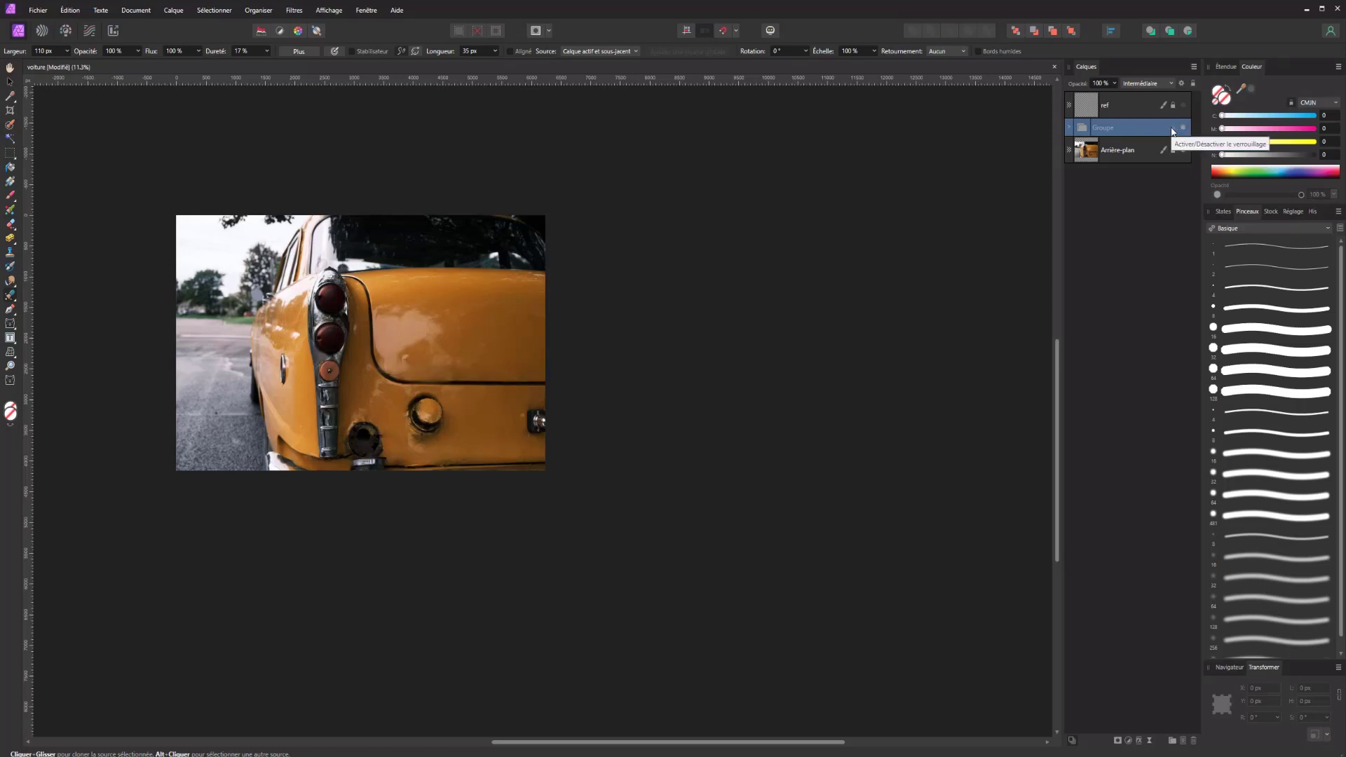